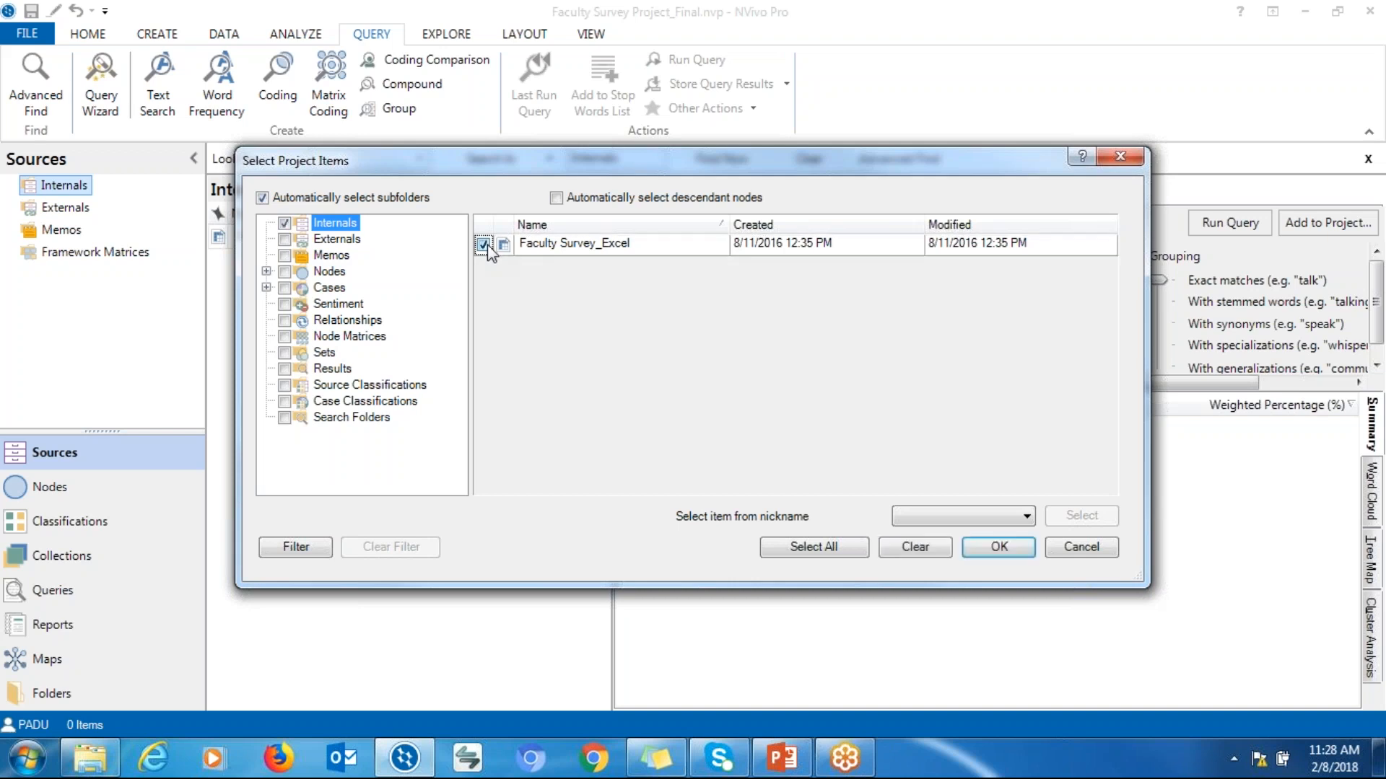
# Change the selected items from the Faculty Survey_Excel source to the Faculty Survey_Excel node folder and confirm
pyautogui.click(483, 246)
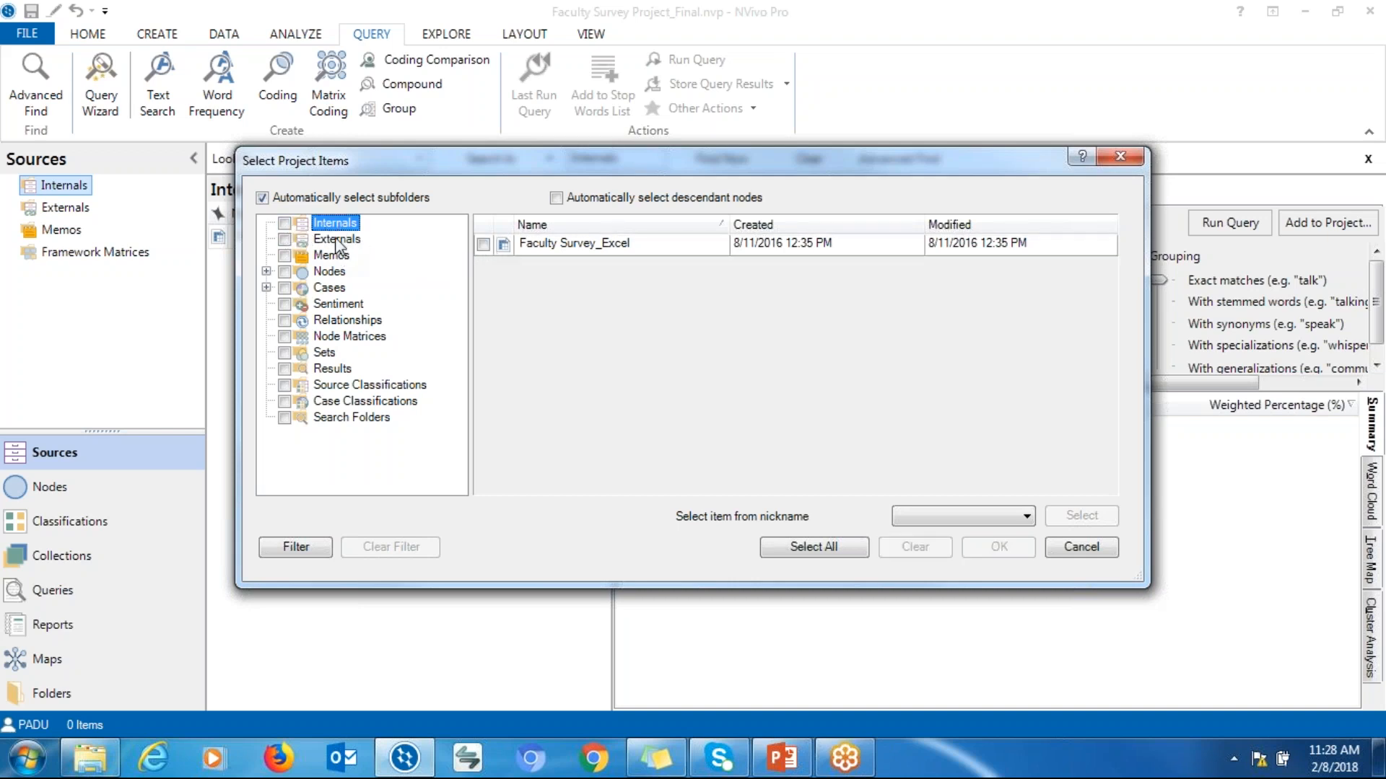
pyautogui.click(266, 271)
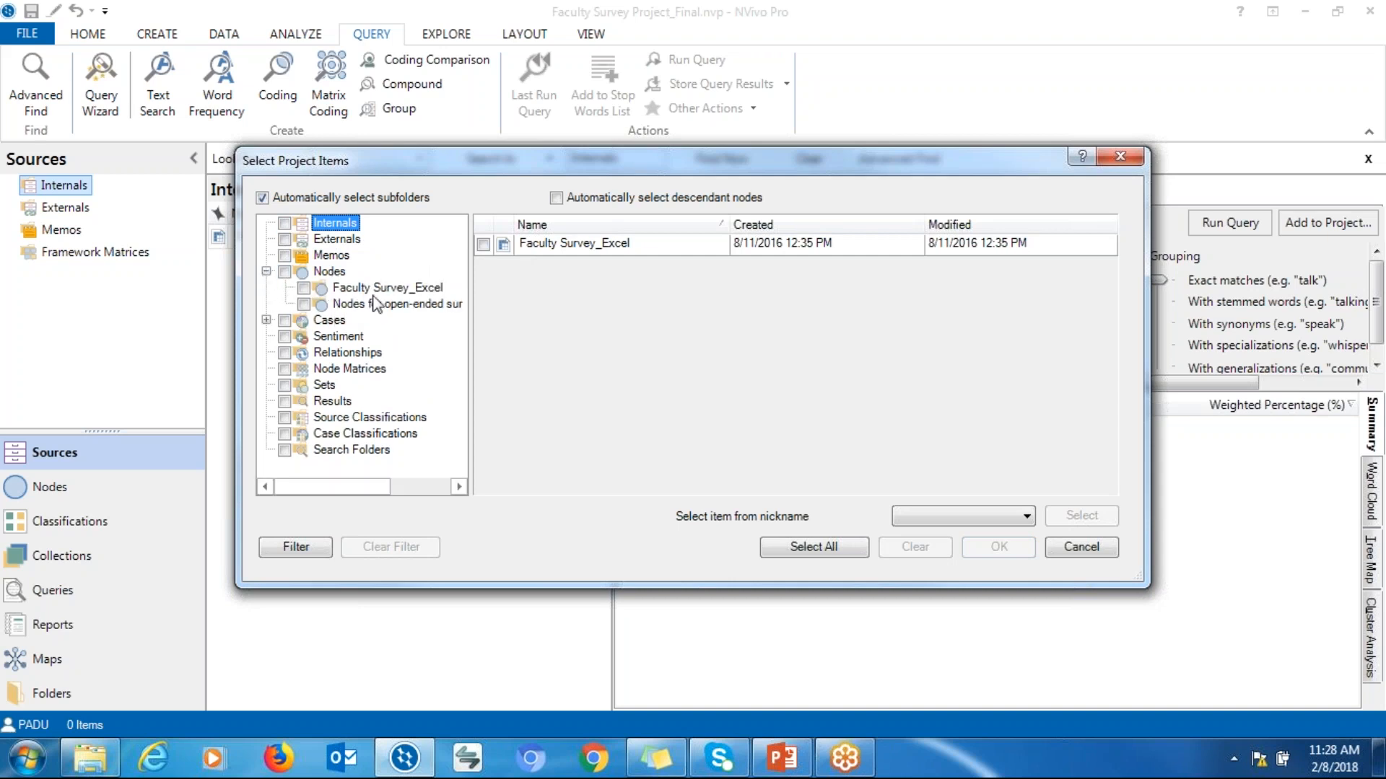
pyautogui.click(306, 289)
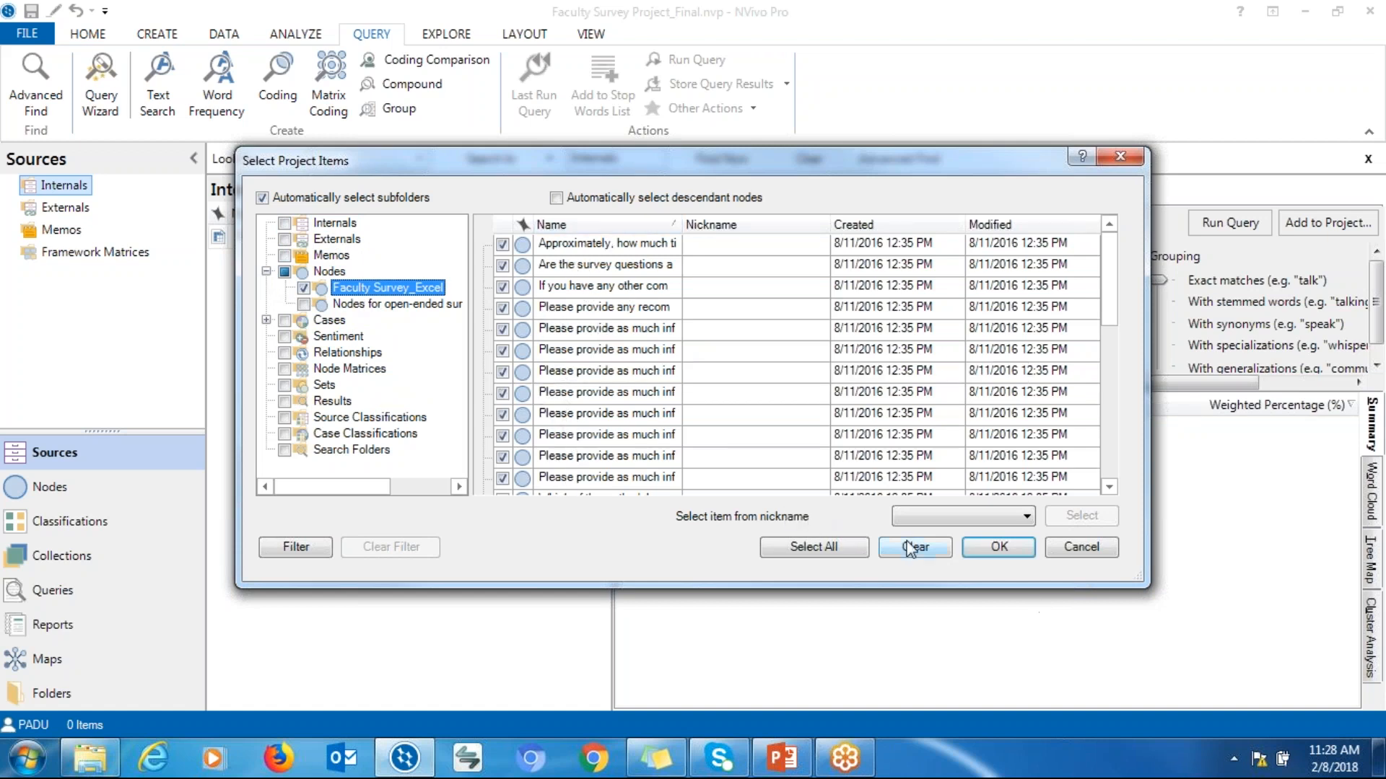
pyautogui.click(986, 556)
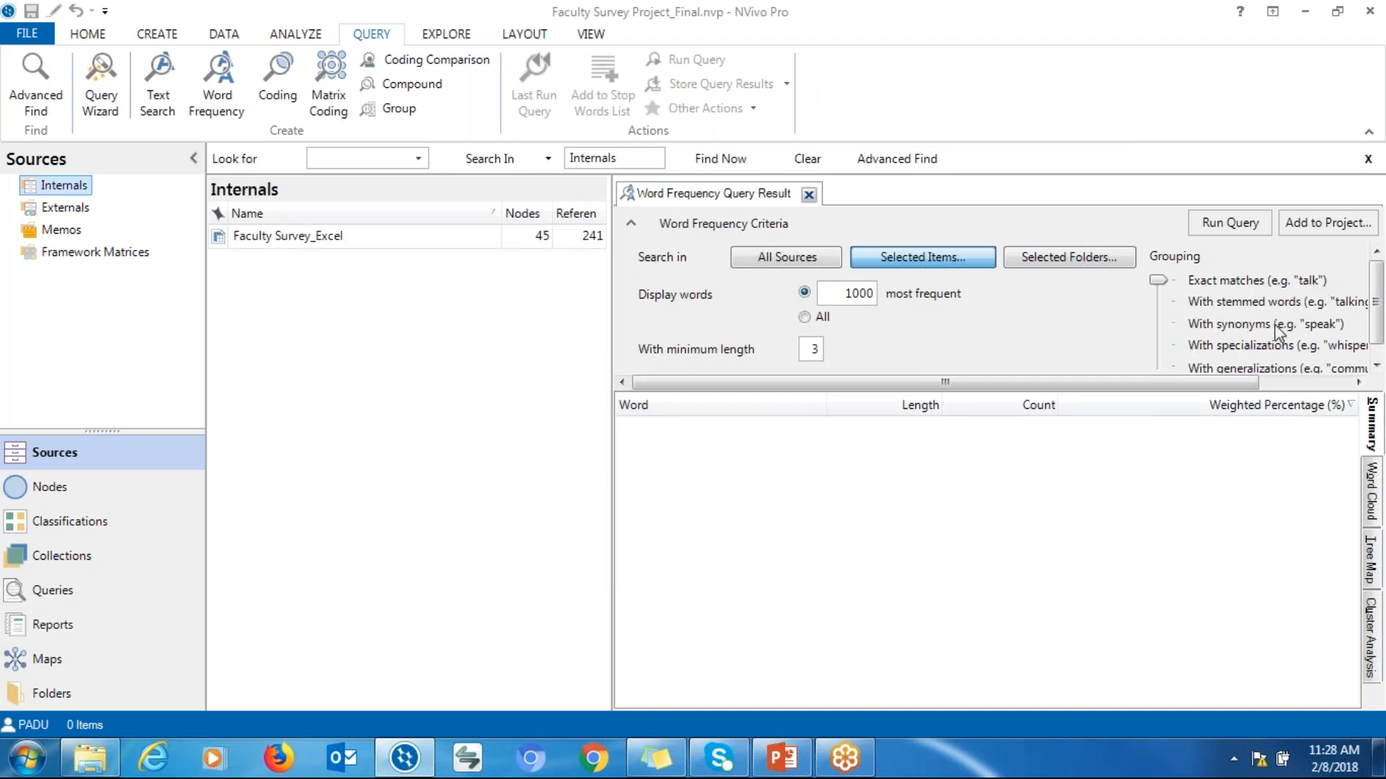
# Set the word frequency grouping to include synonyms and run the query
pyautogui.click(1159, 324)
pyautogui.click(1159, 323)
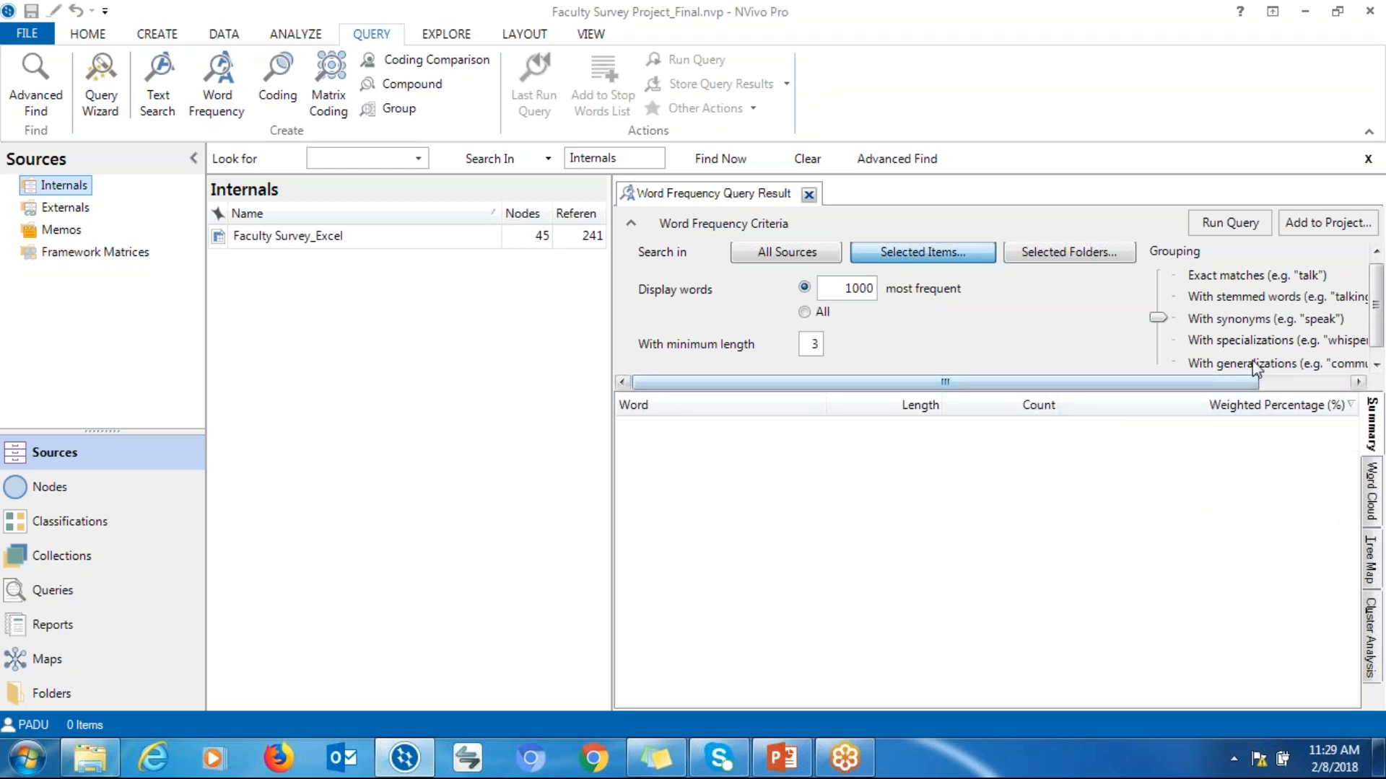
pyautogui.click(1230, 223)
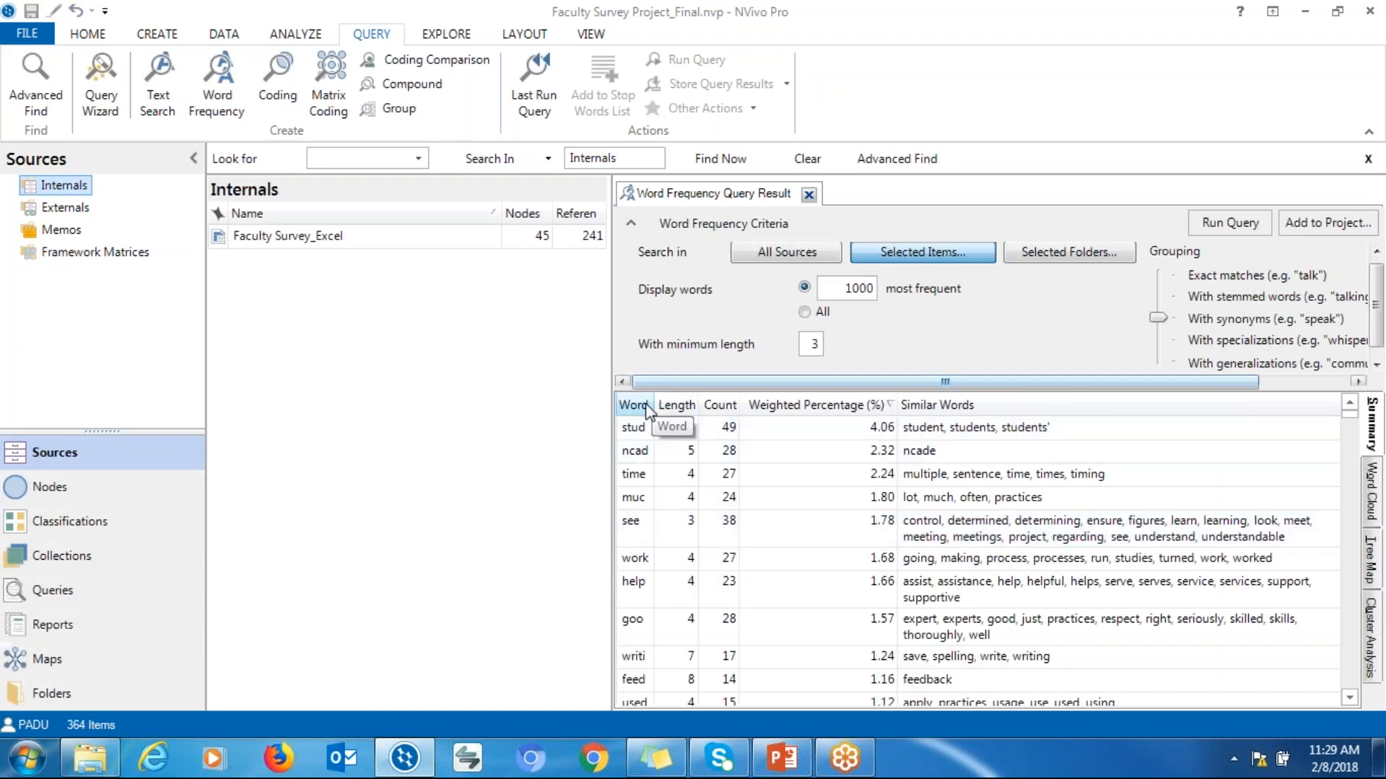
# Widen the Word column of the frequency results
pyautogui.moveTo(654, 404); pyautogui.dragTo(759, 398)
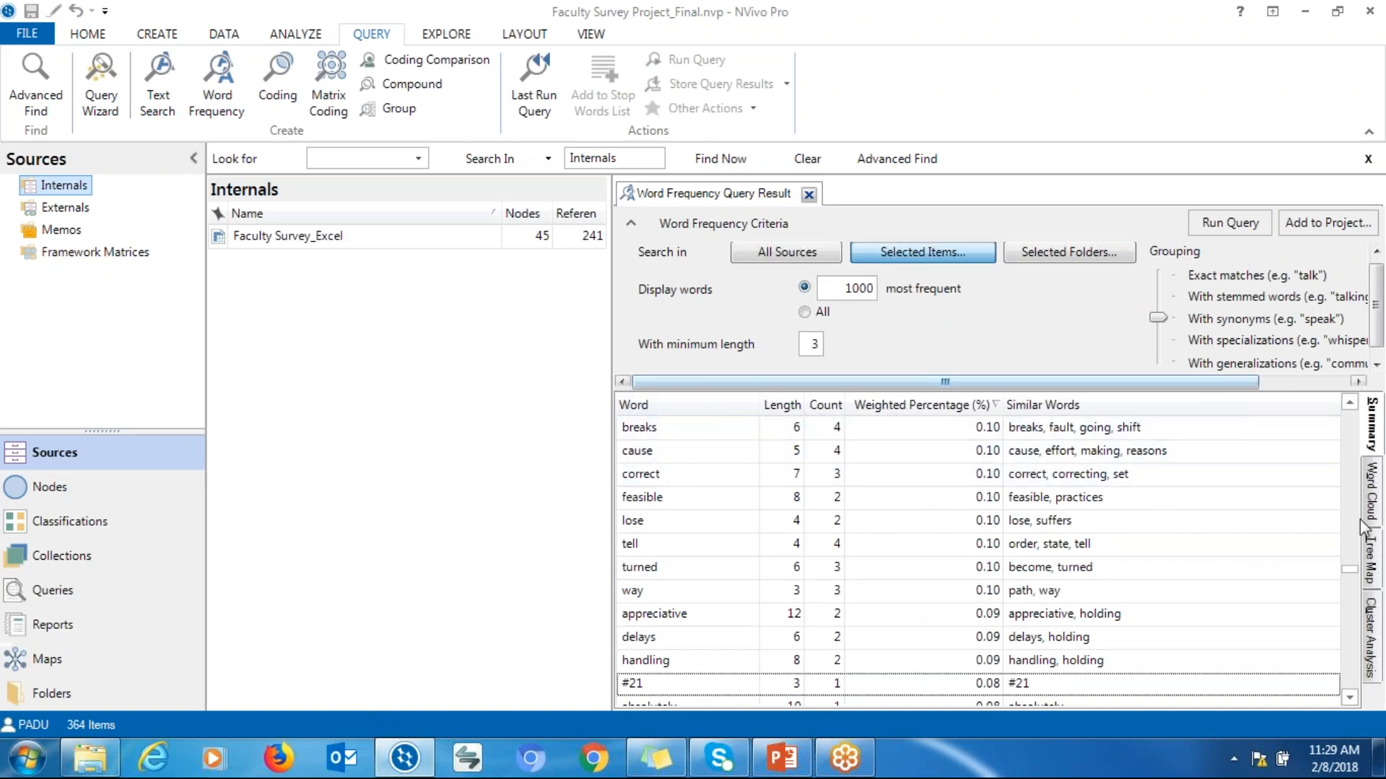
pyautogui.moveTo(1350, 567); pyautogui.dragTo(1350, 412)
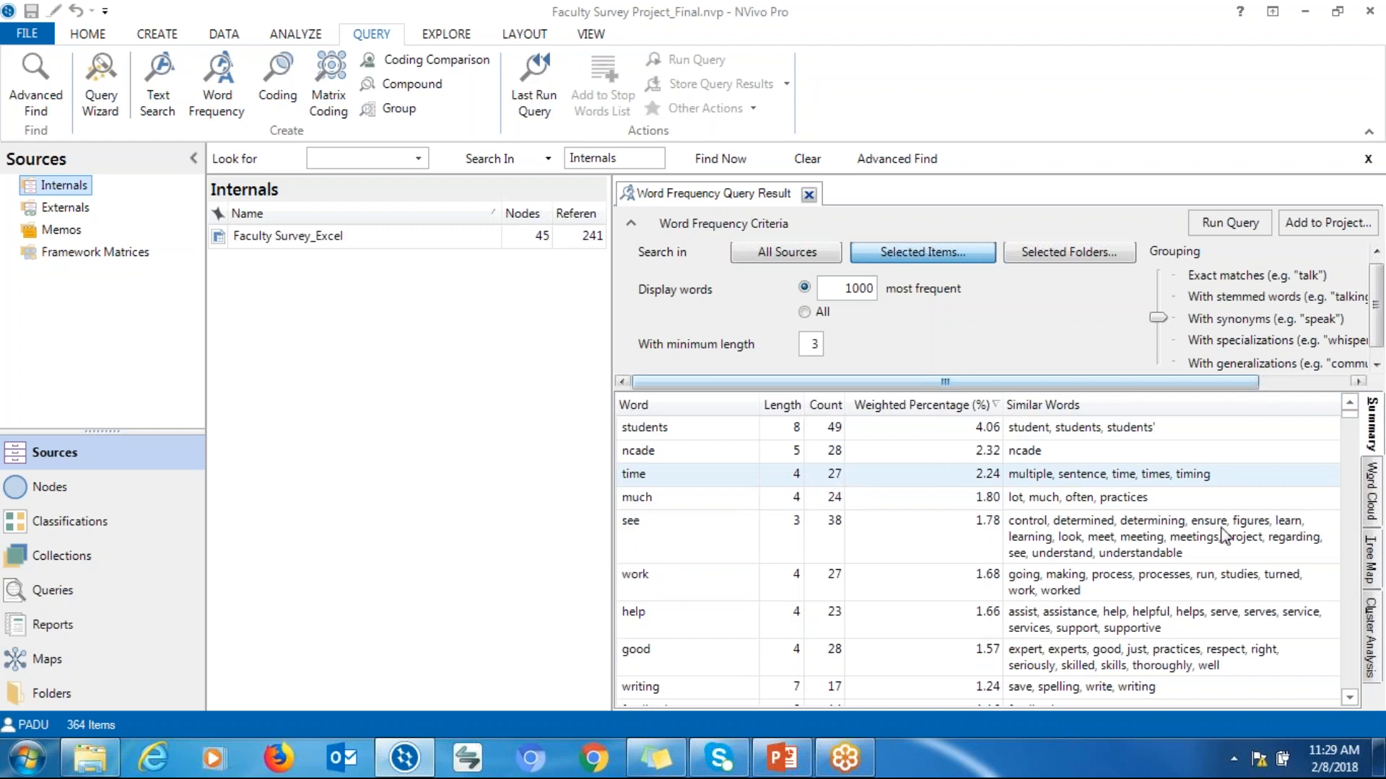
# Switch the results to the word cloud and undock them into a maximized window
pyautogui.click(1371, 516)
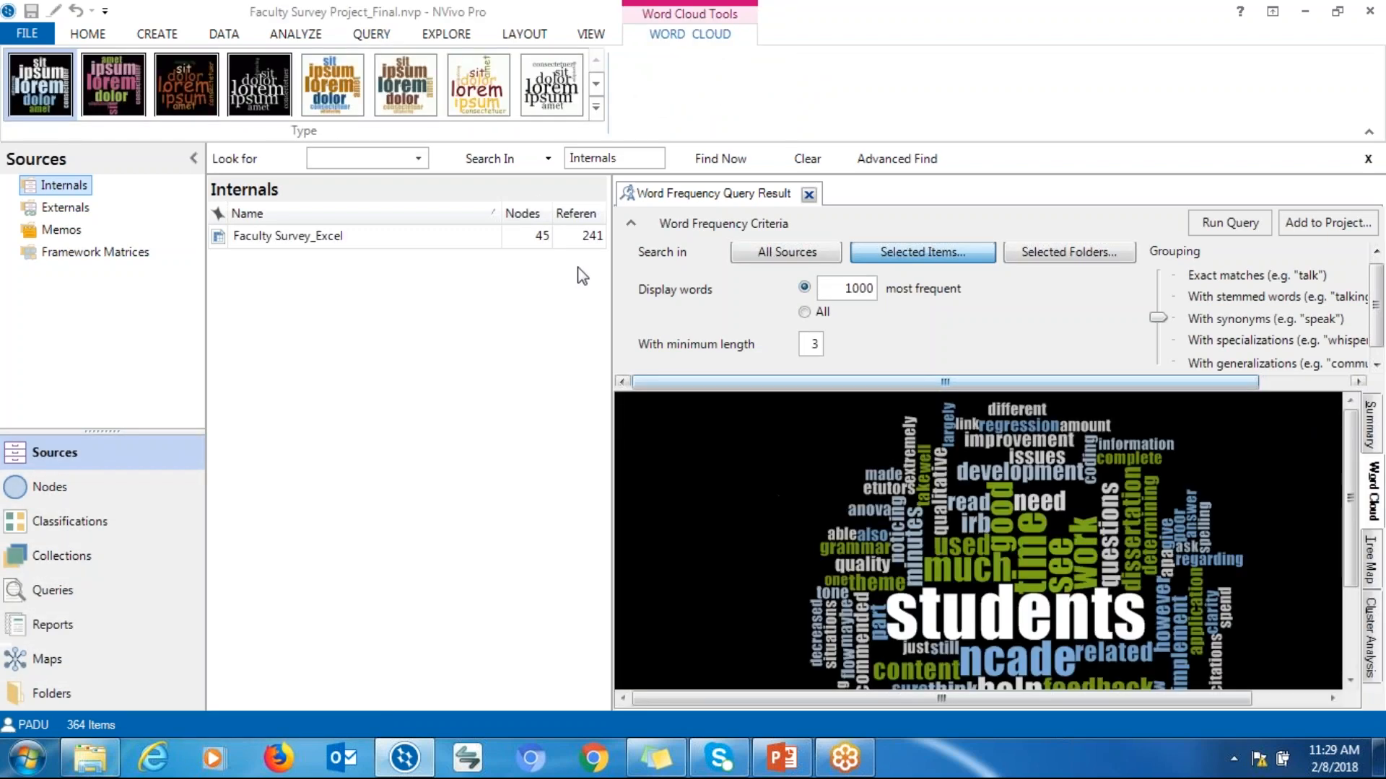
pyautogui.rightClick(702, 195)
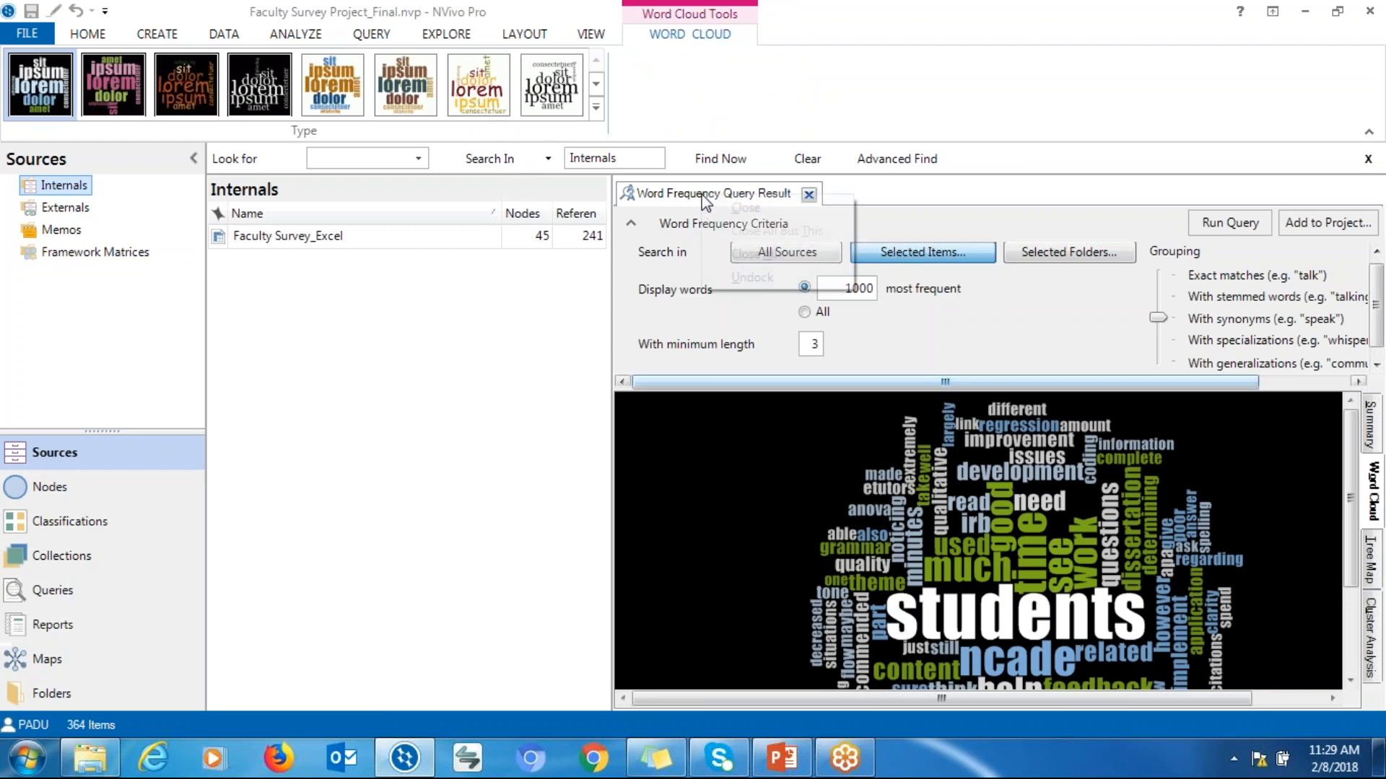
pyautogui.click(756, 276)
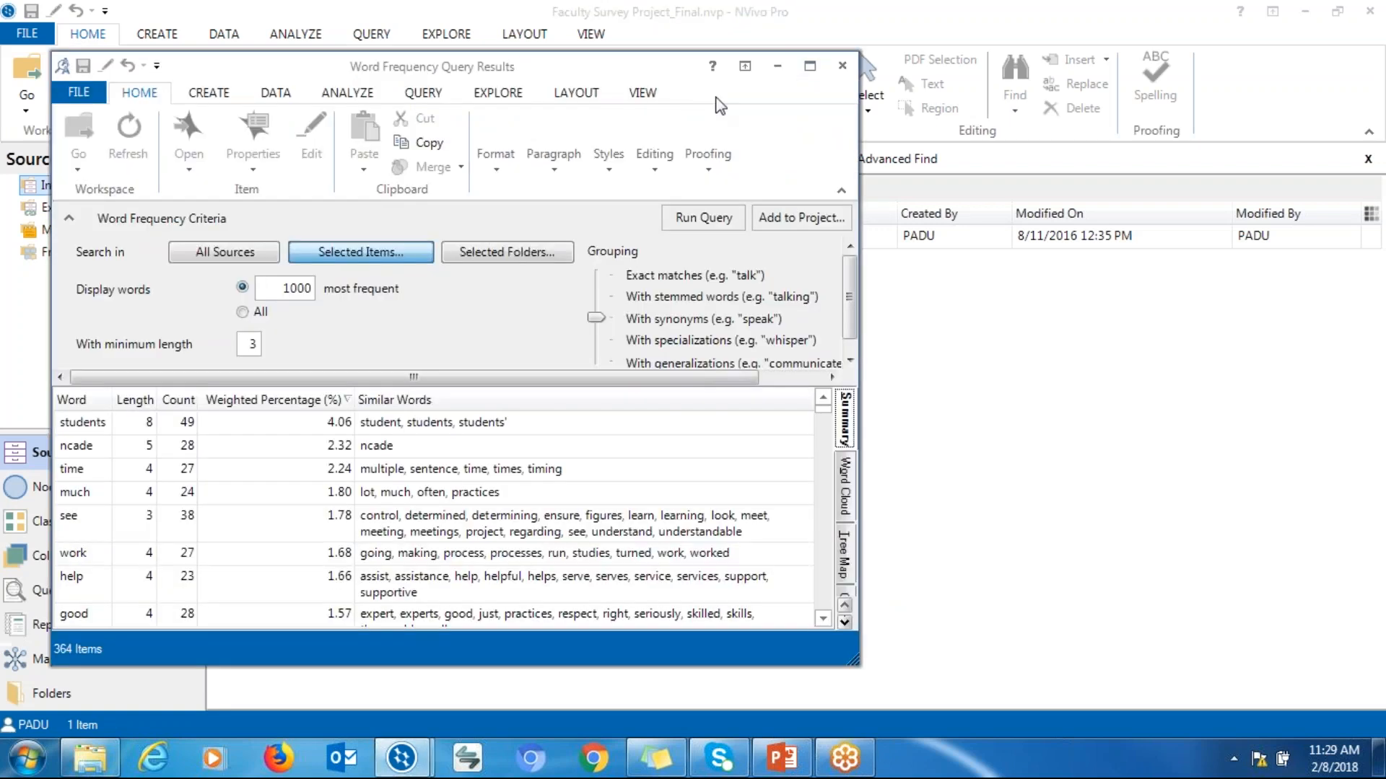
pyautogui.click(811, 67)
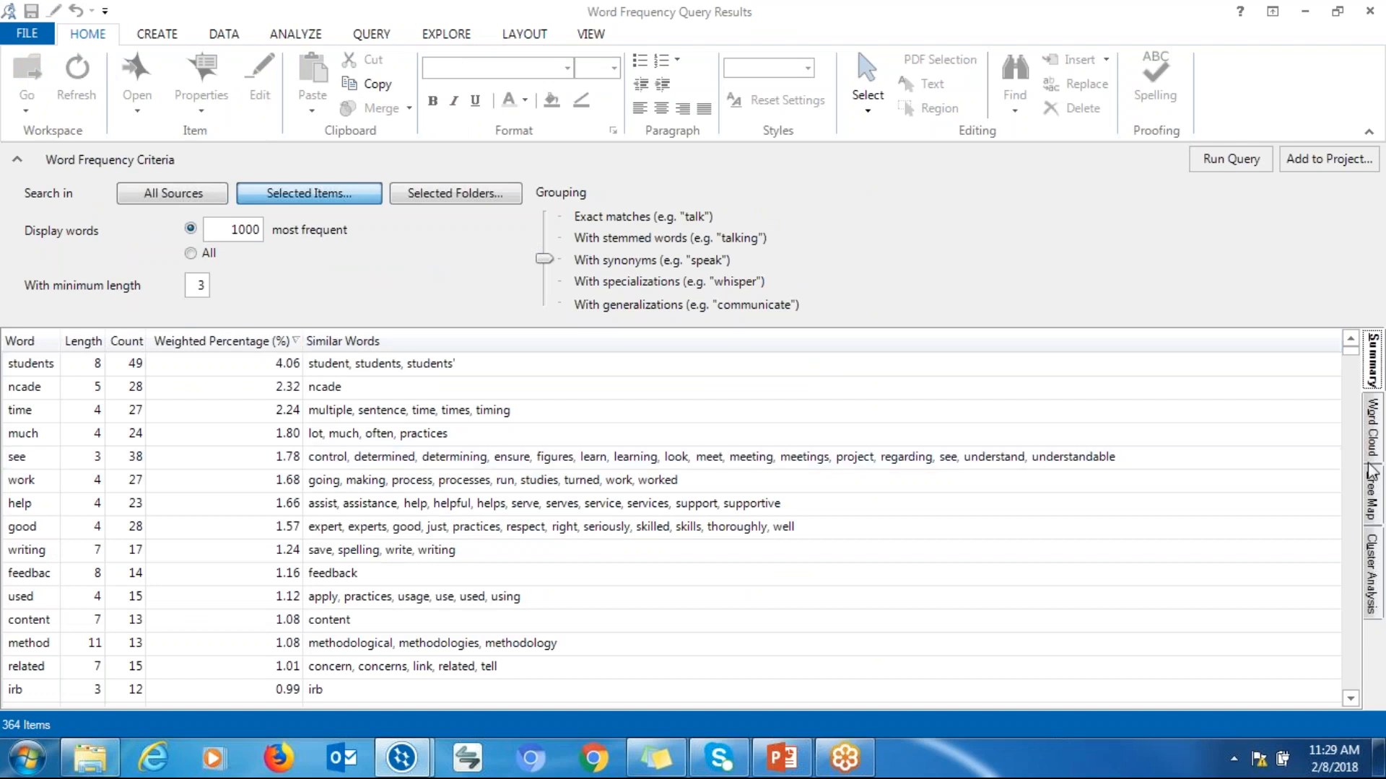
# Apply the multicolored word cloud style in the results window, then close that window
pyautogui.click(1373, 433)
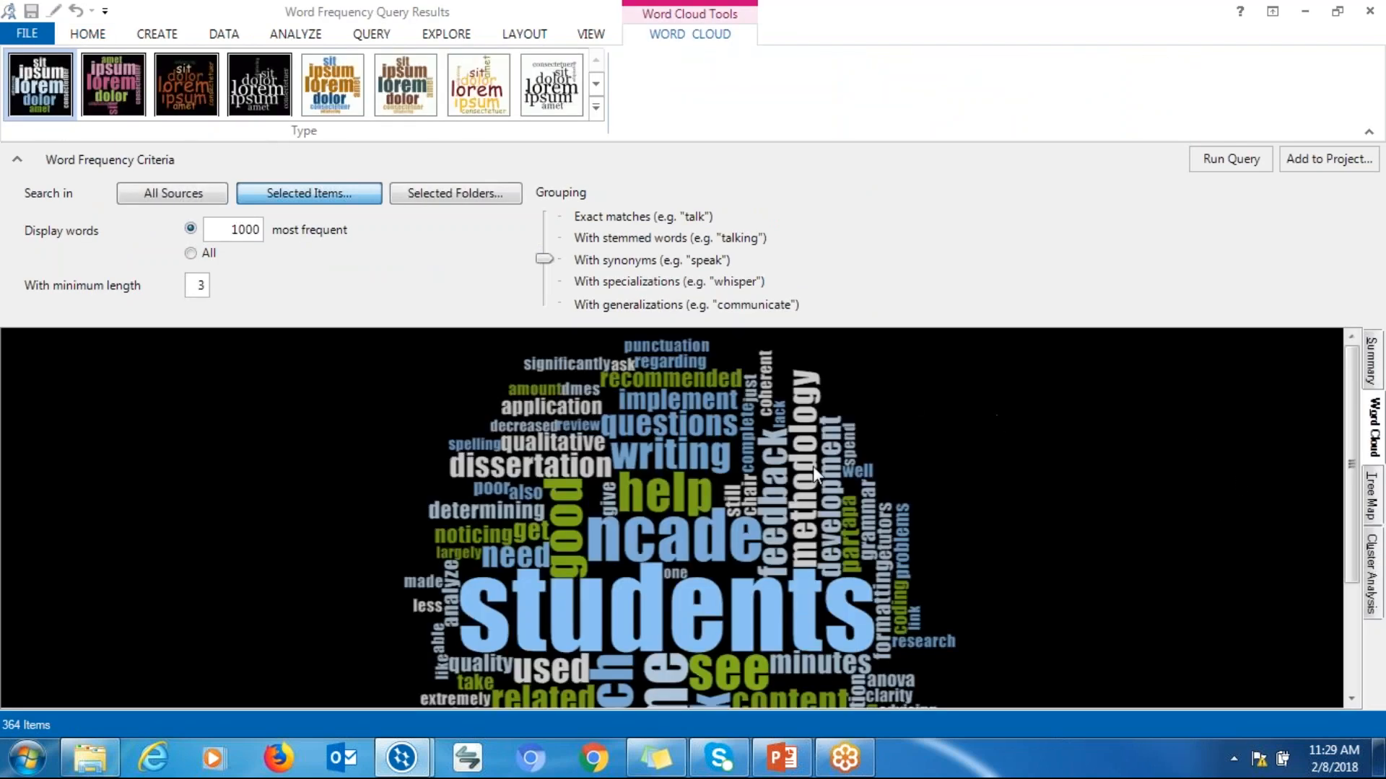
pyautogui.click(480, 85)
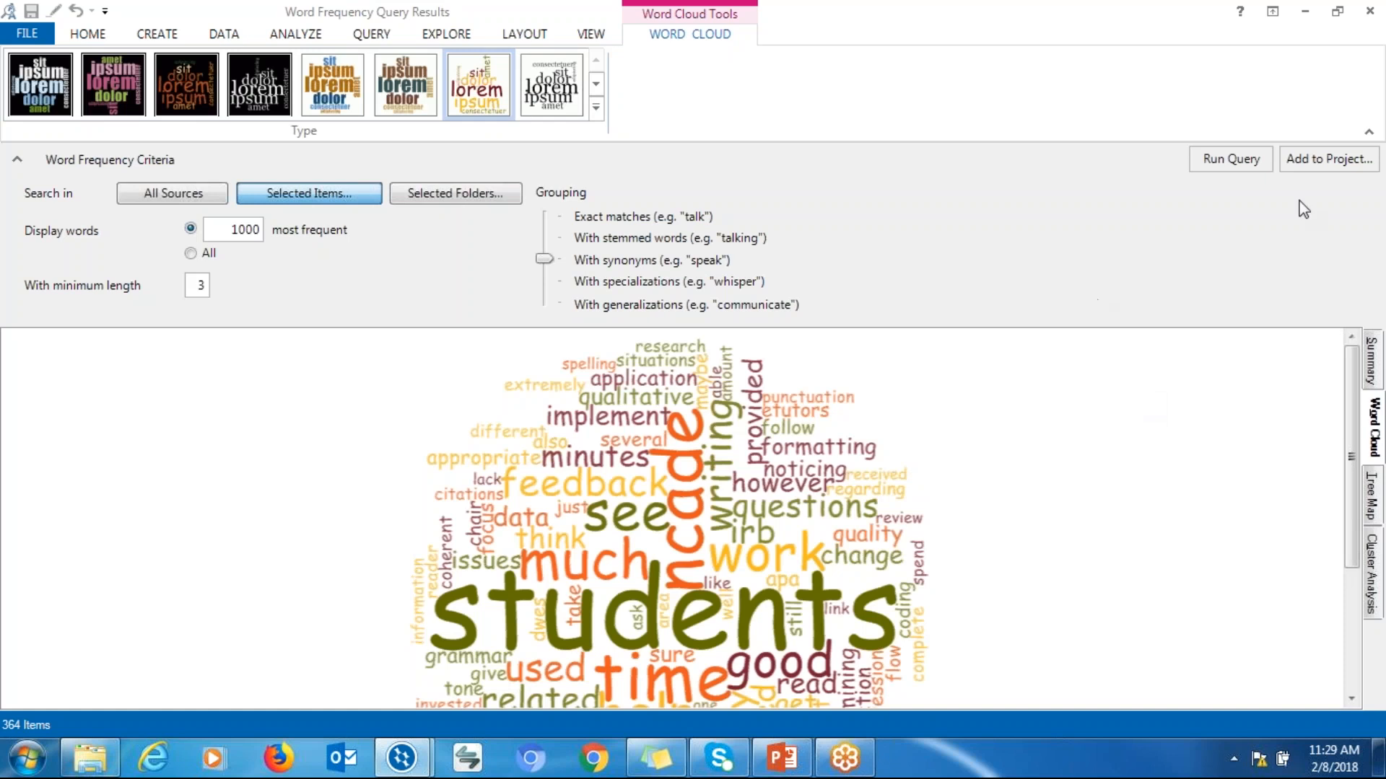
pyautogui.click(1368, 131)
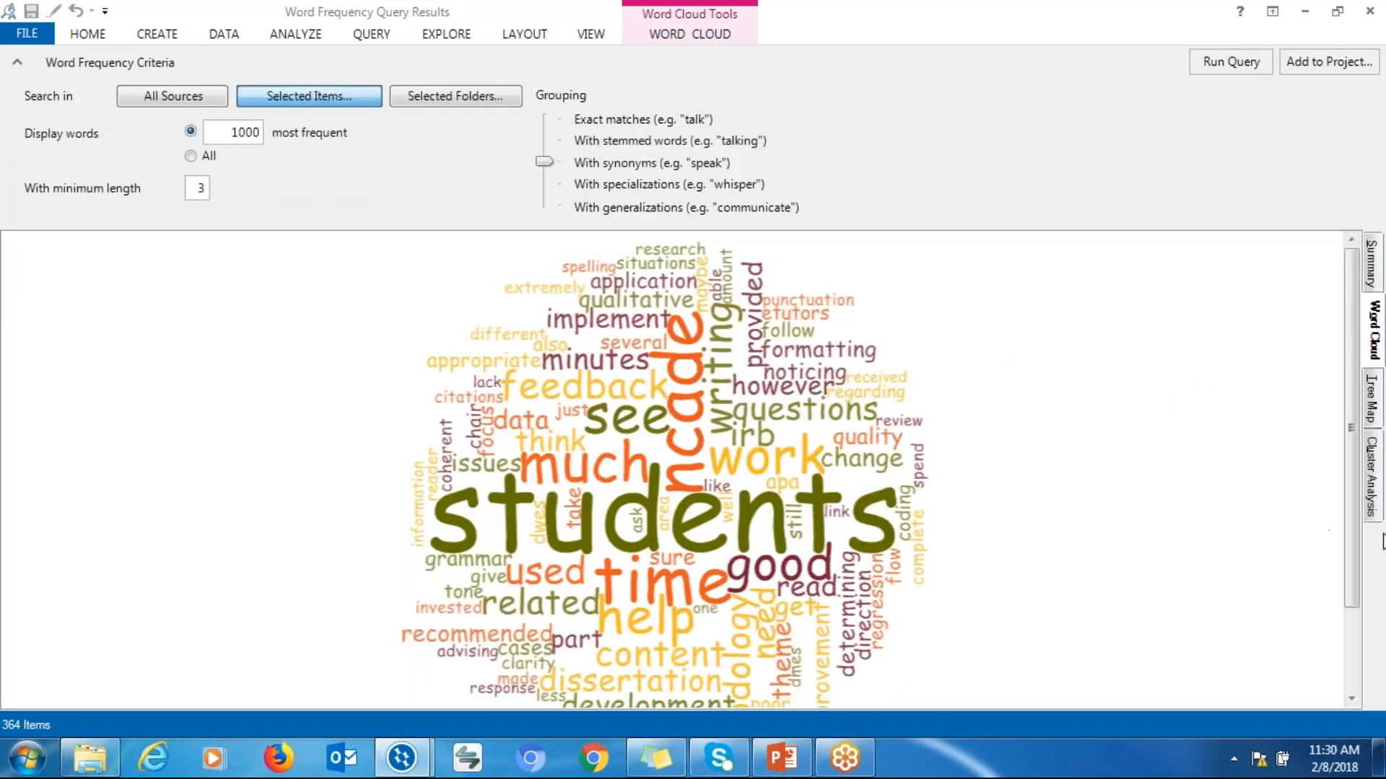
pyautogui.moveTo(1349, 535); pyautogui.dragTo(1353, 559)
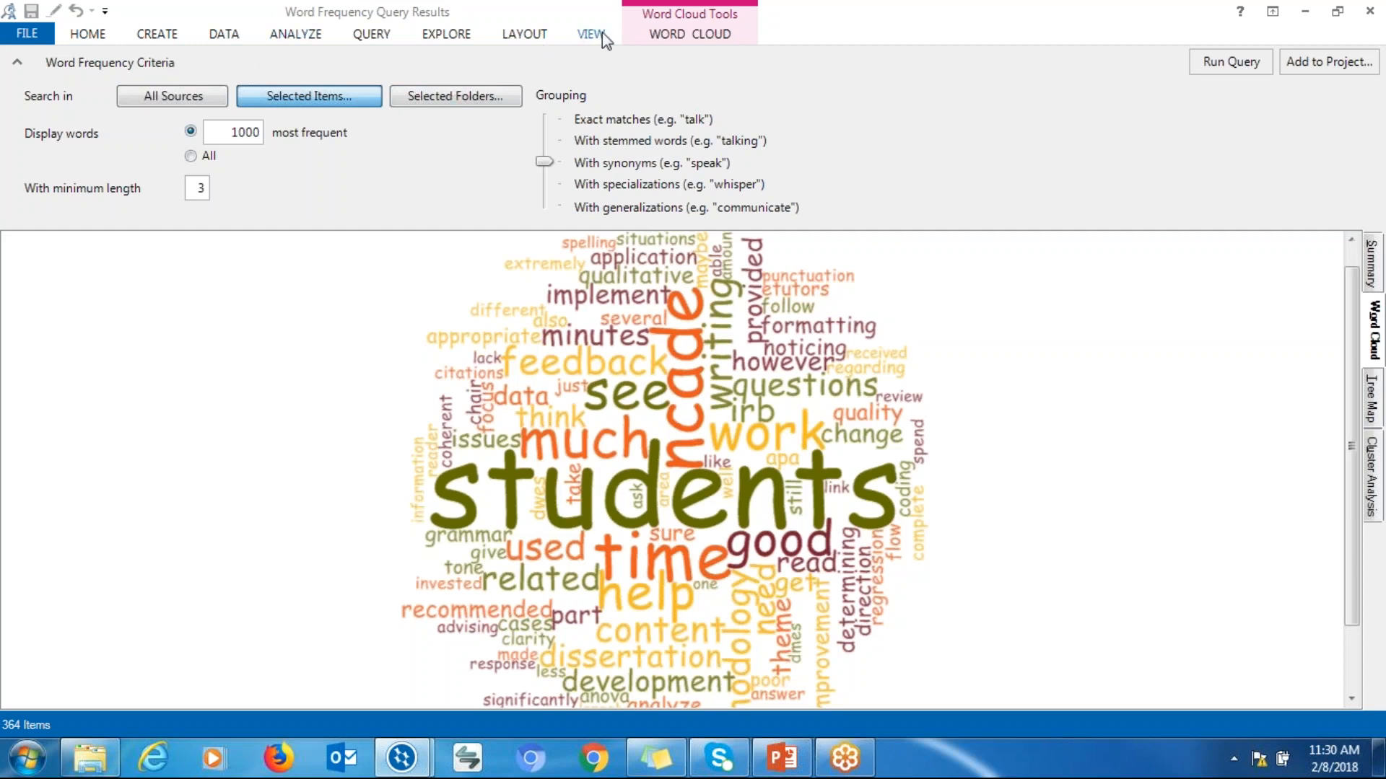
pyautogui.doubleClick(967, 4)
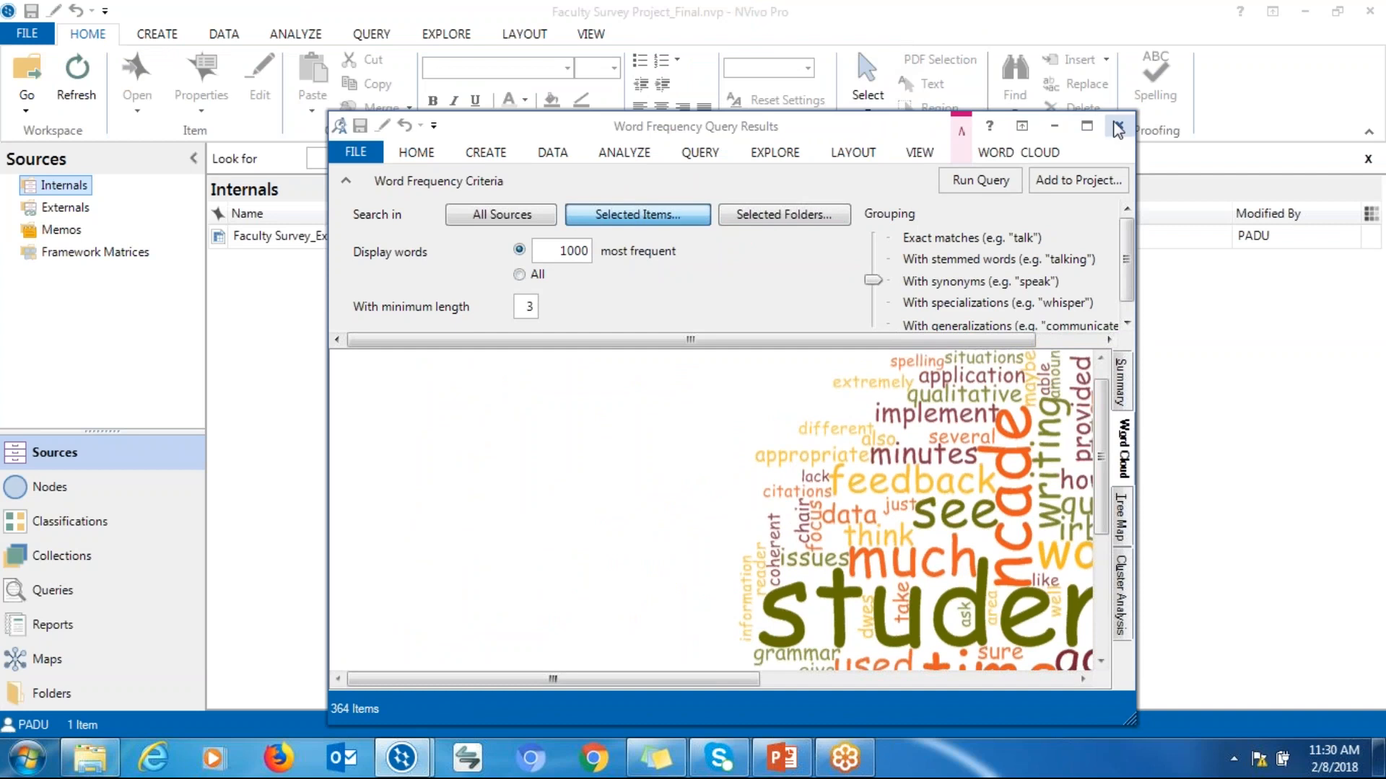
pyautogui.click(1047, 131)
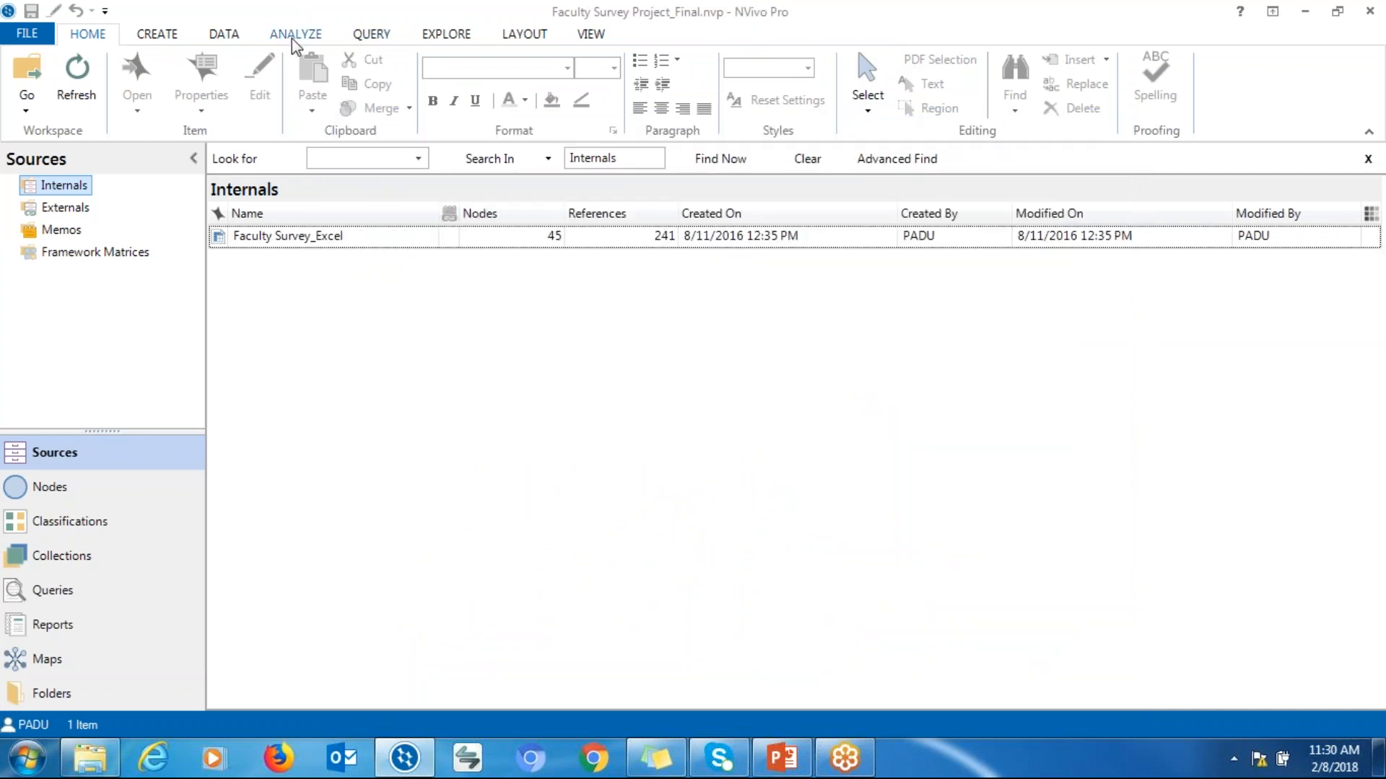
# Start a new Text Search query searching for Time
pyautogui.click(361, 36)
pyautogui.click(159, 105)
pyautogui.click(741, 323)
pyautogui.write('Time')
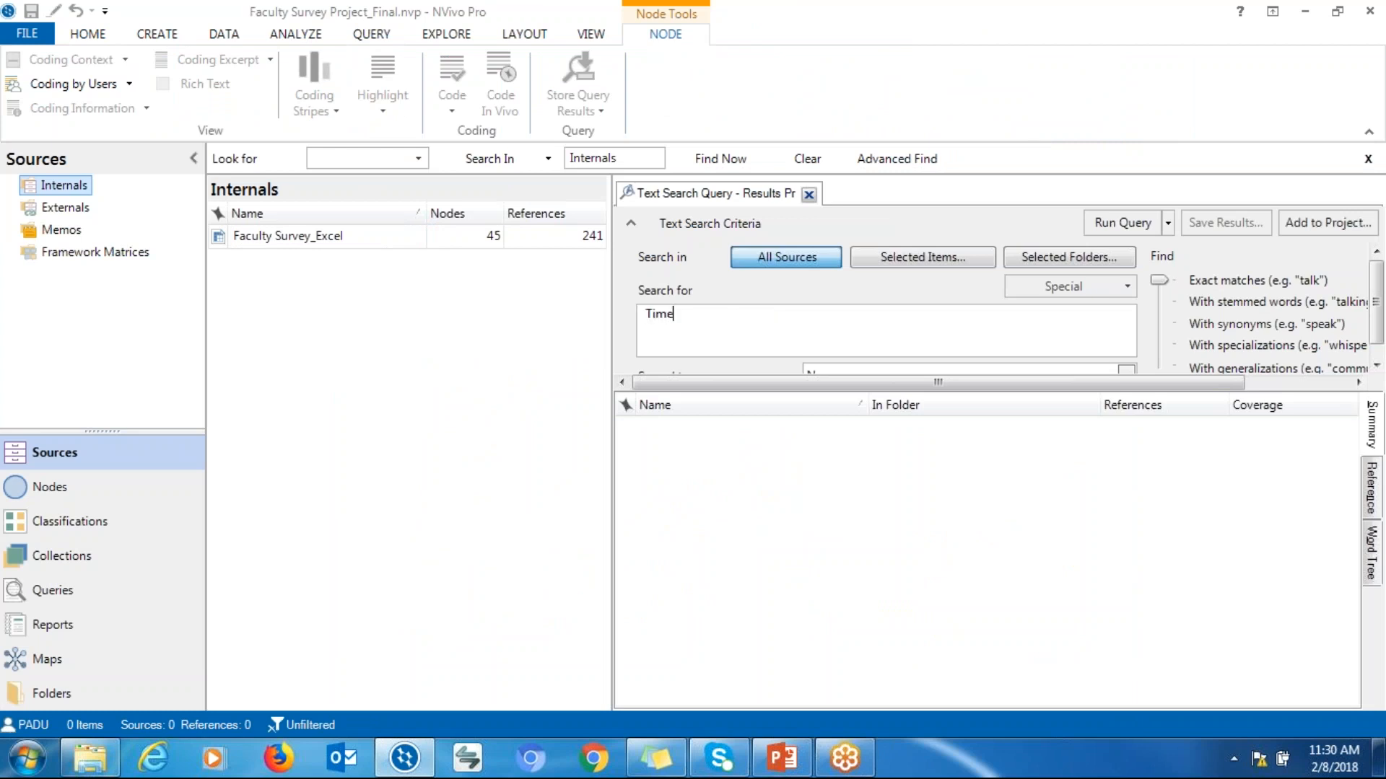
# Restrict the text search to selected items: the Faculty Survey_Excel node folder
pyautogui.click(912, 268)
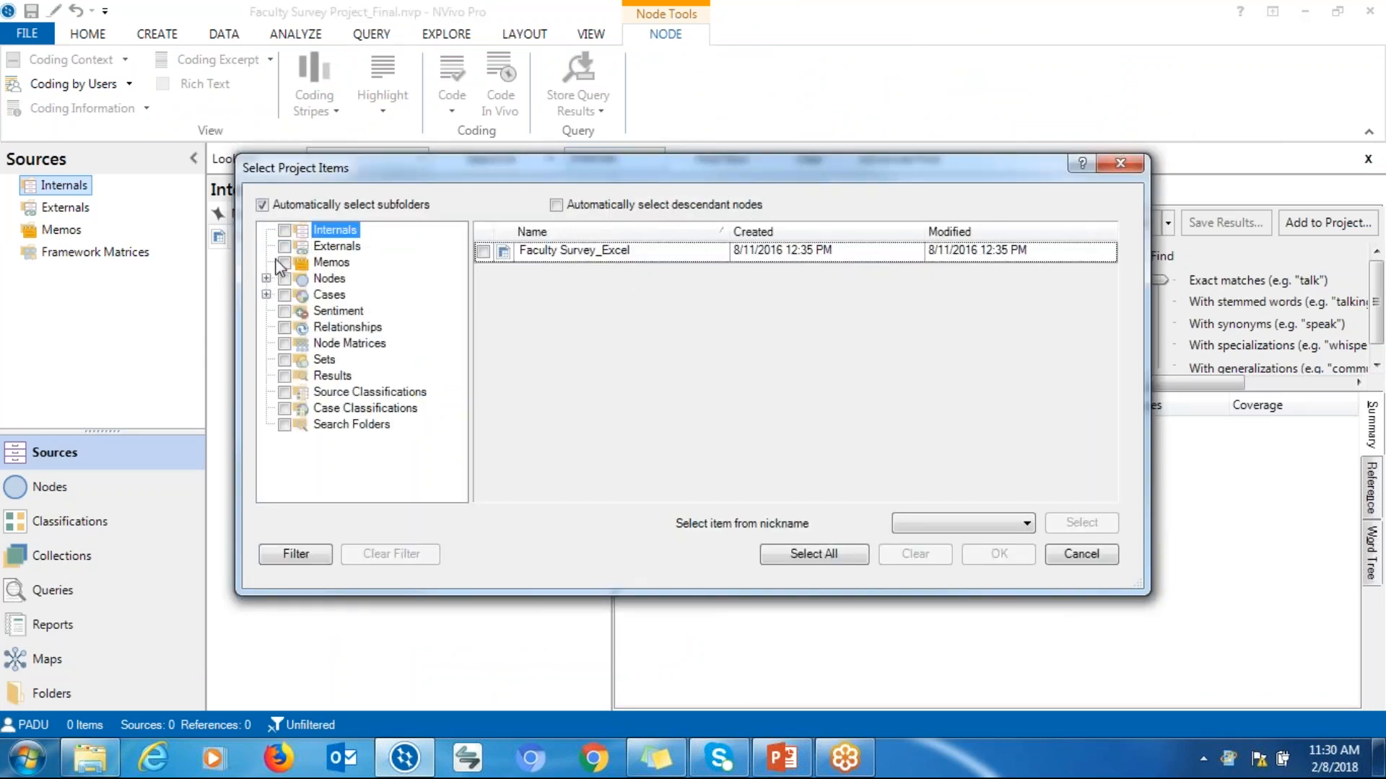
pyautogui.click(266, 278)
pyautogui.click(335, 296)
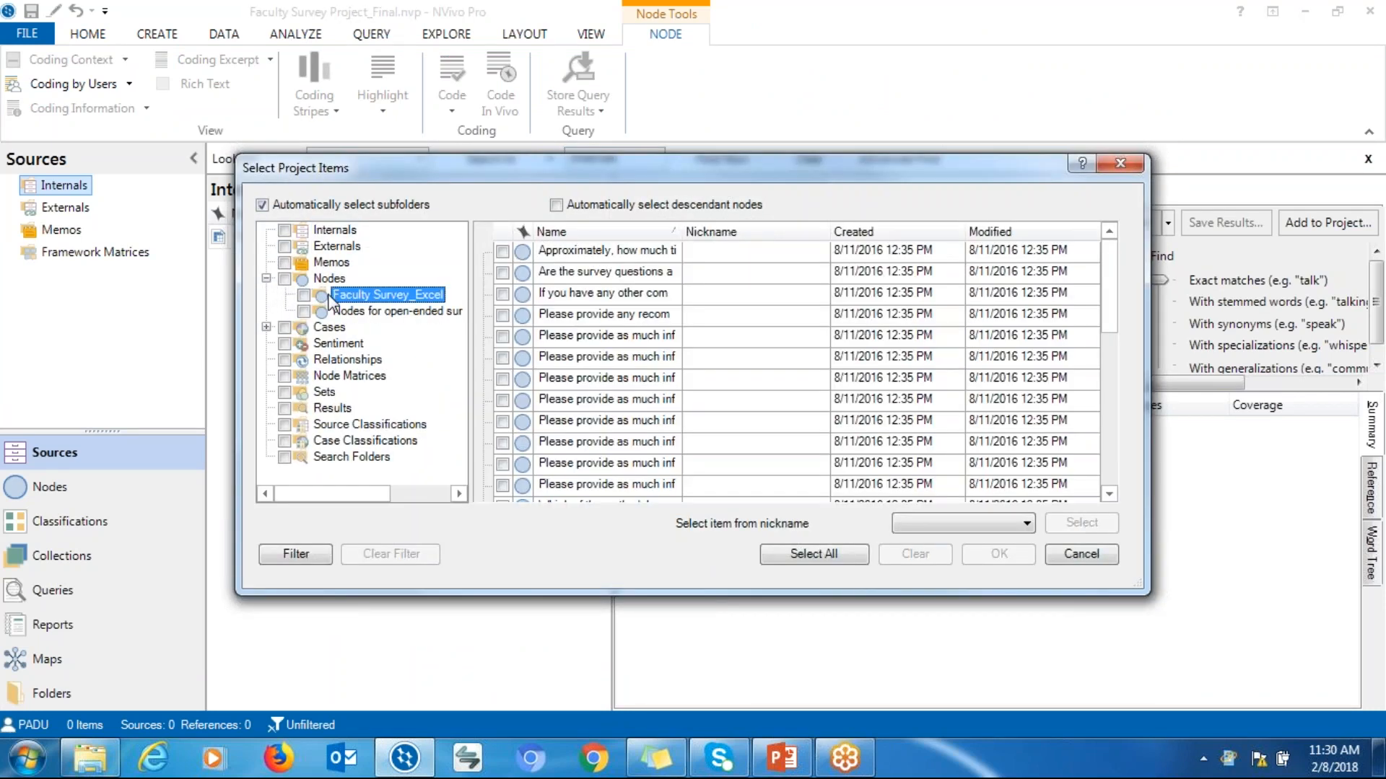
pyautogui.click(304, 295)
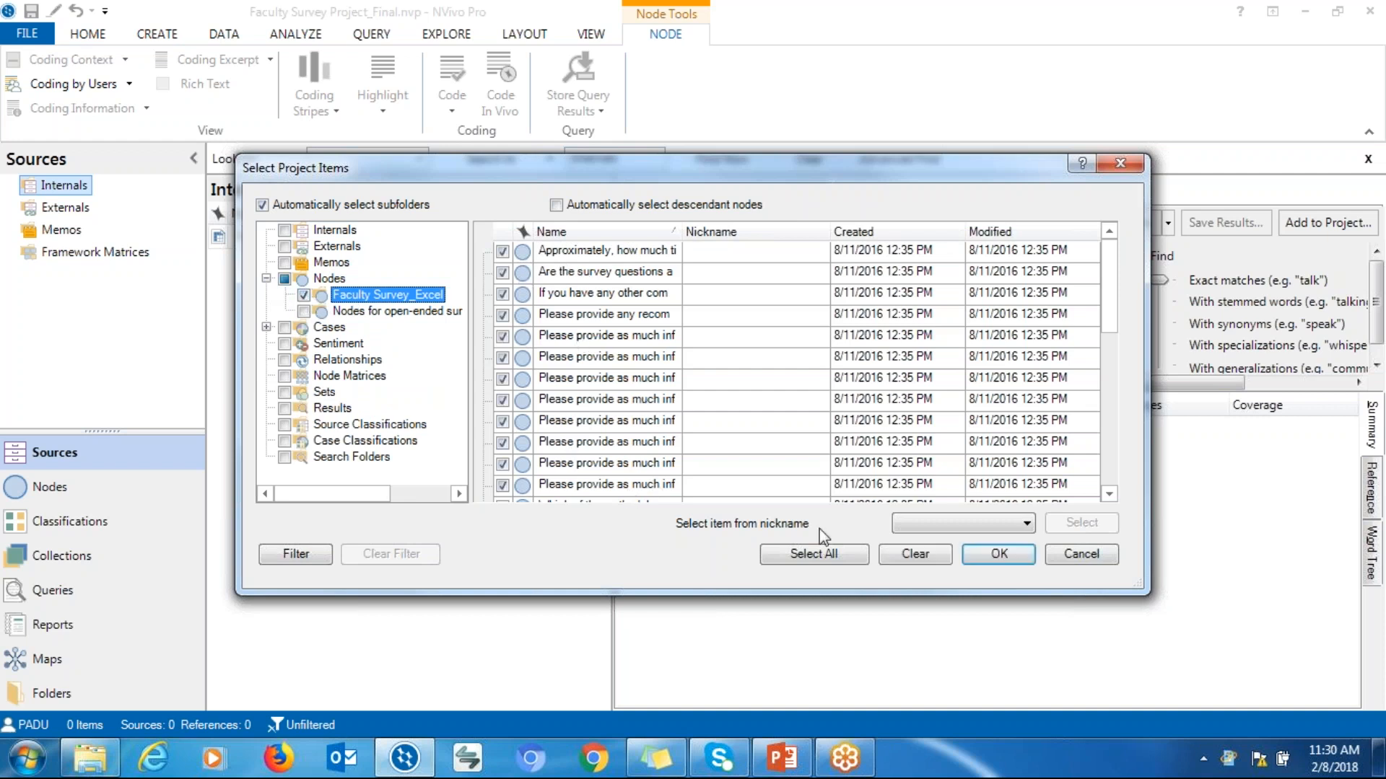
pyautogui.click(1015, 552)
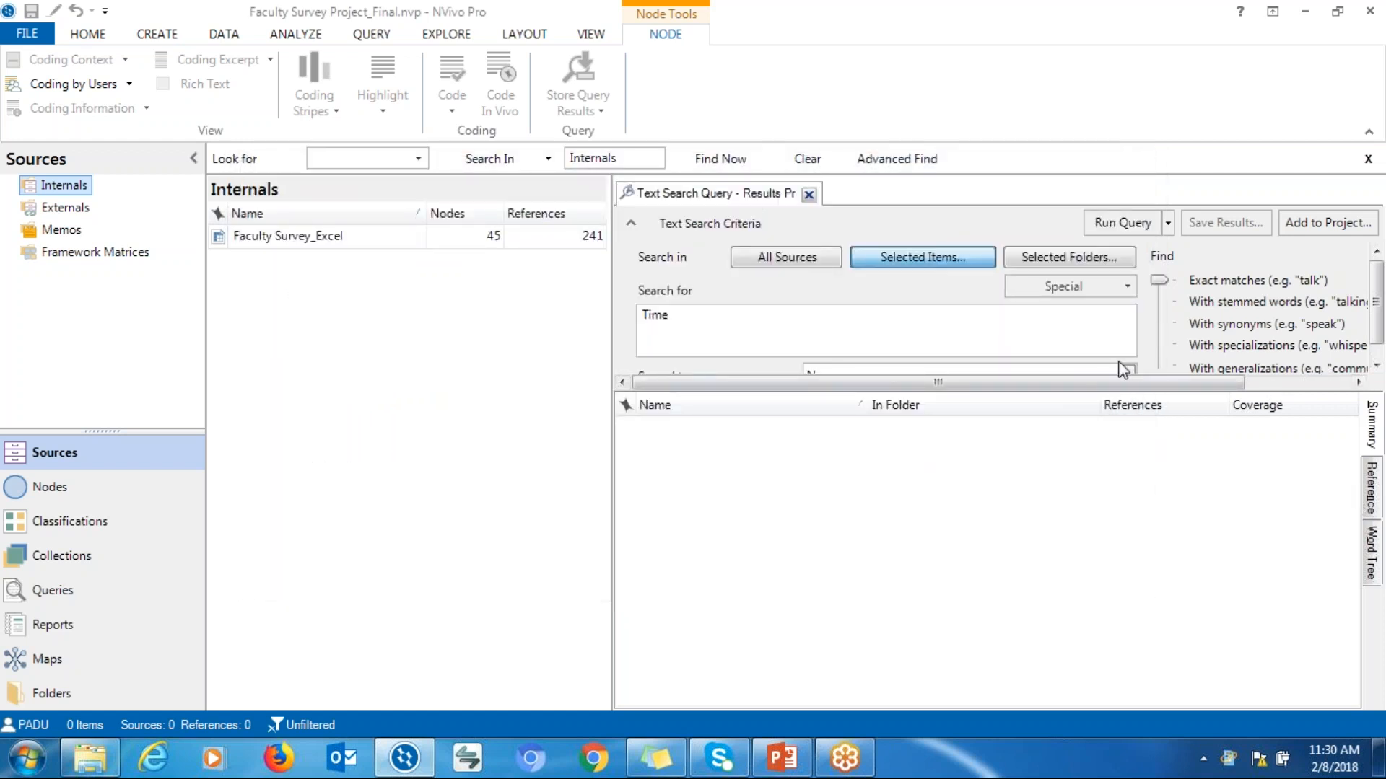
# Set the text search to include synonyms and run the query
pyautogui.click(1159, 304)
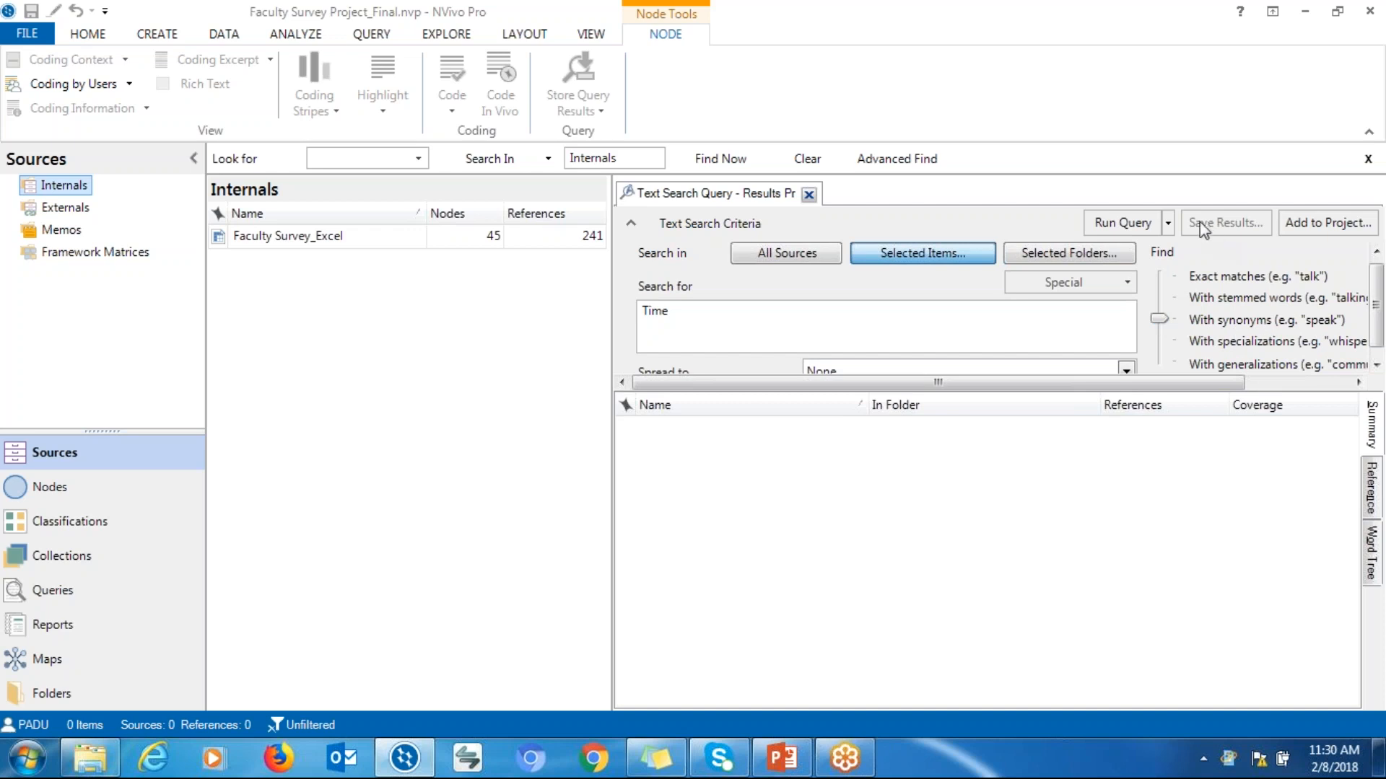
pyautogui.click(1117, 230)
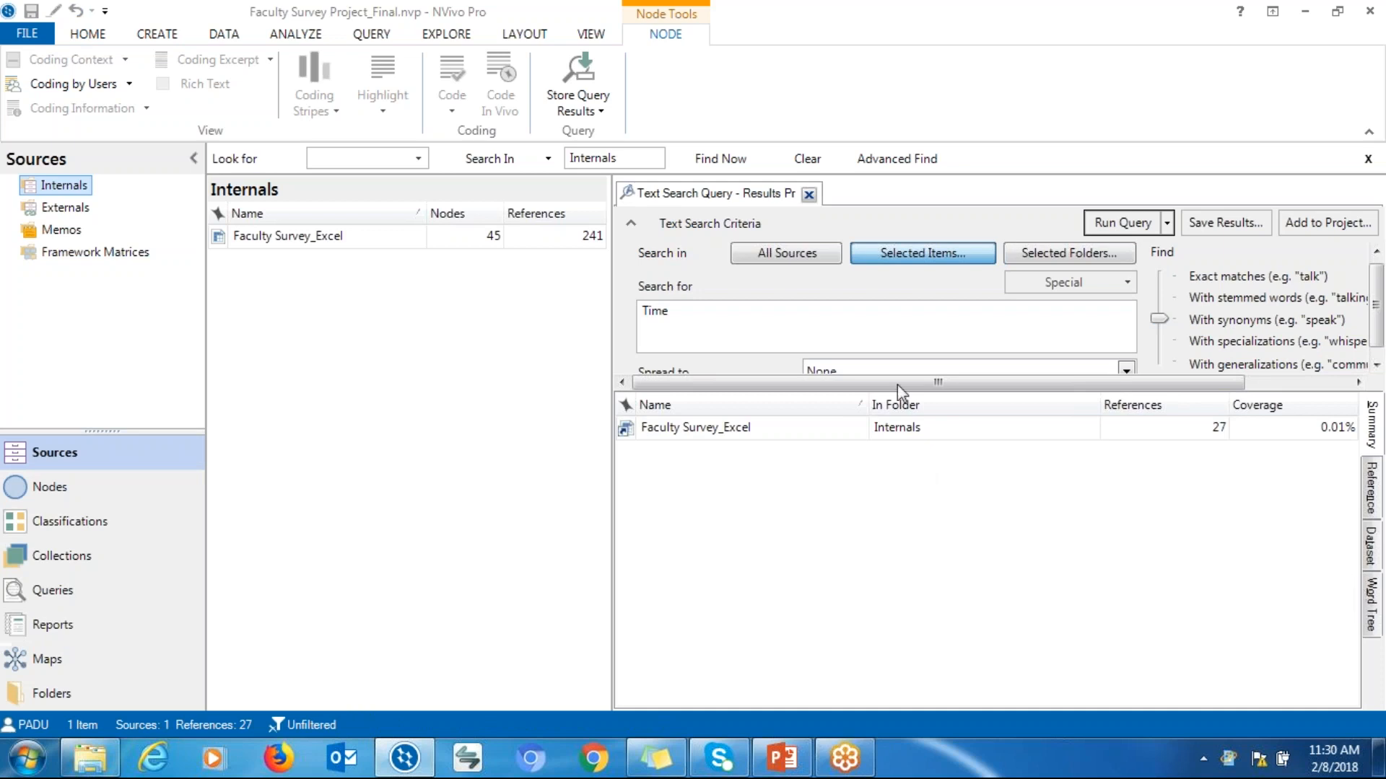
# Undock the text search results into a maximized window and open its Word Tree view
pyautogui.rightClick(680, 201)
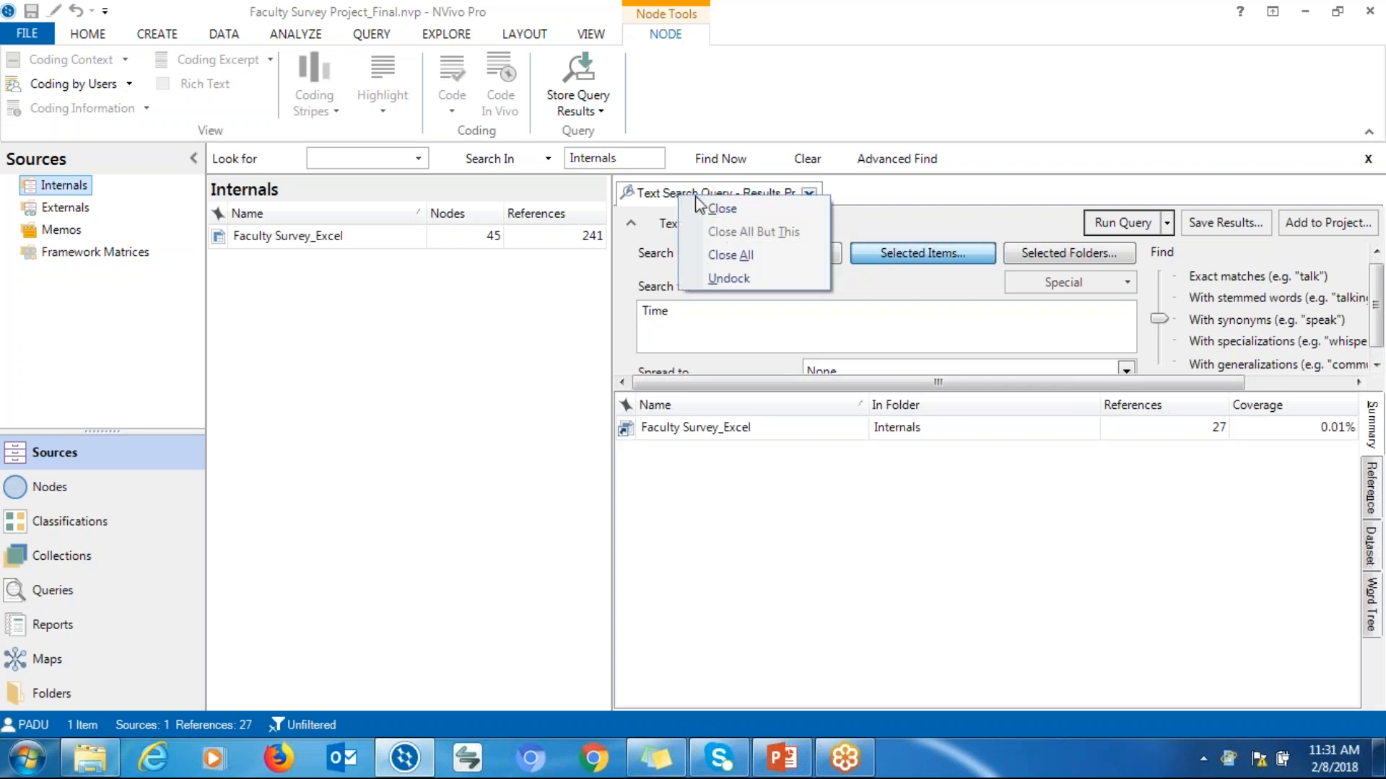
pyautogui.rightClick(690, 196)
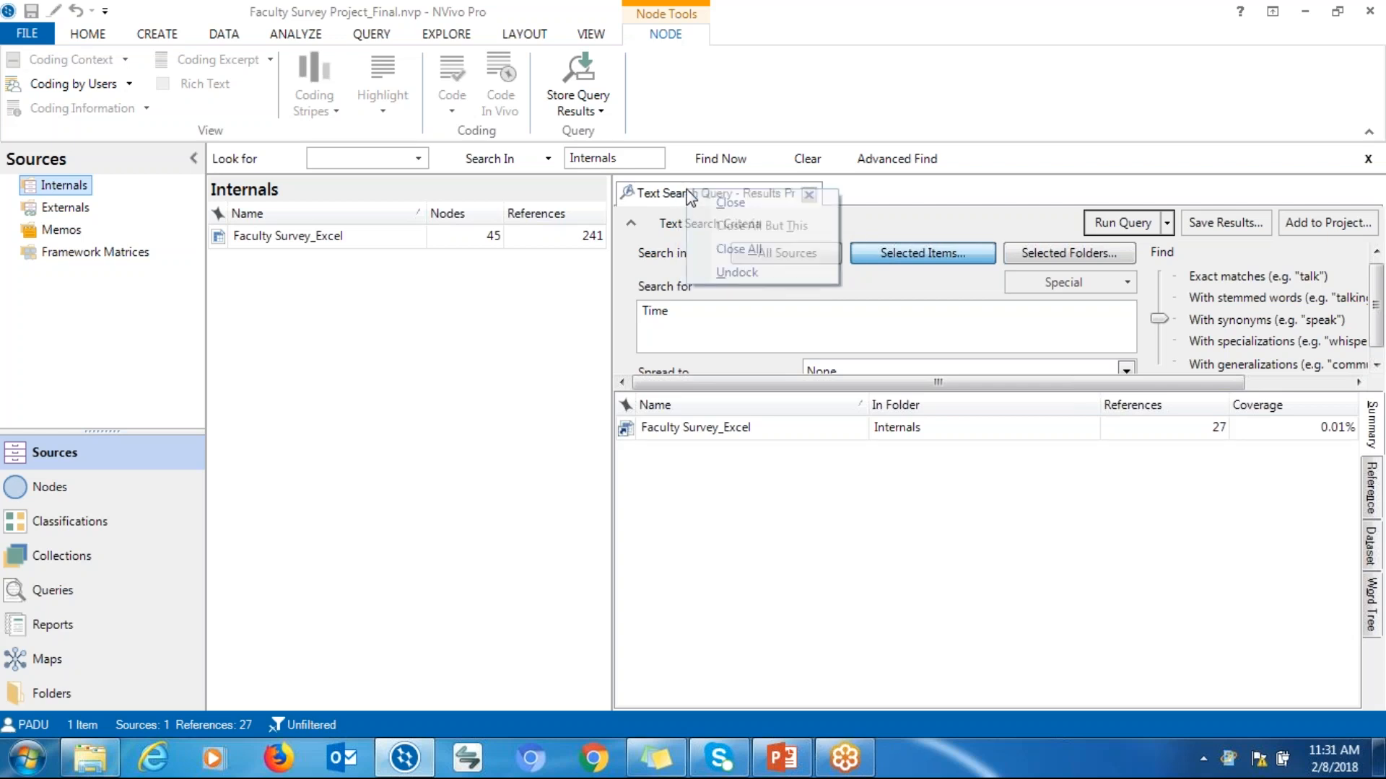
pyautogui.click(718, 271)
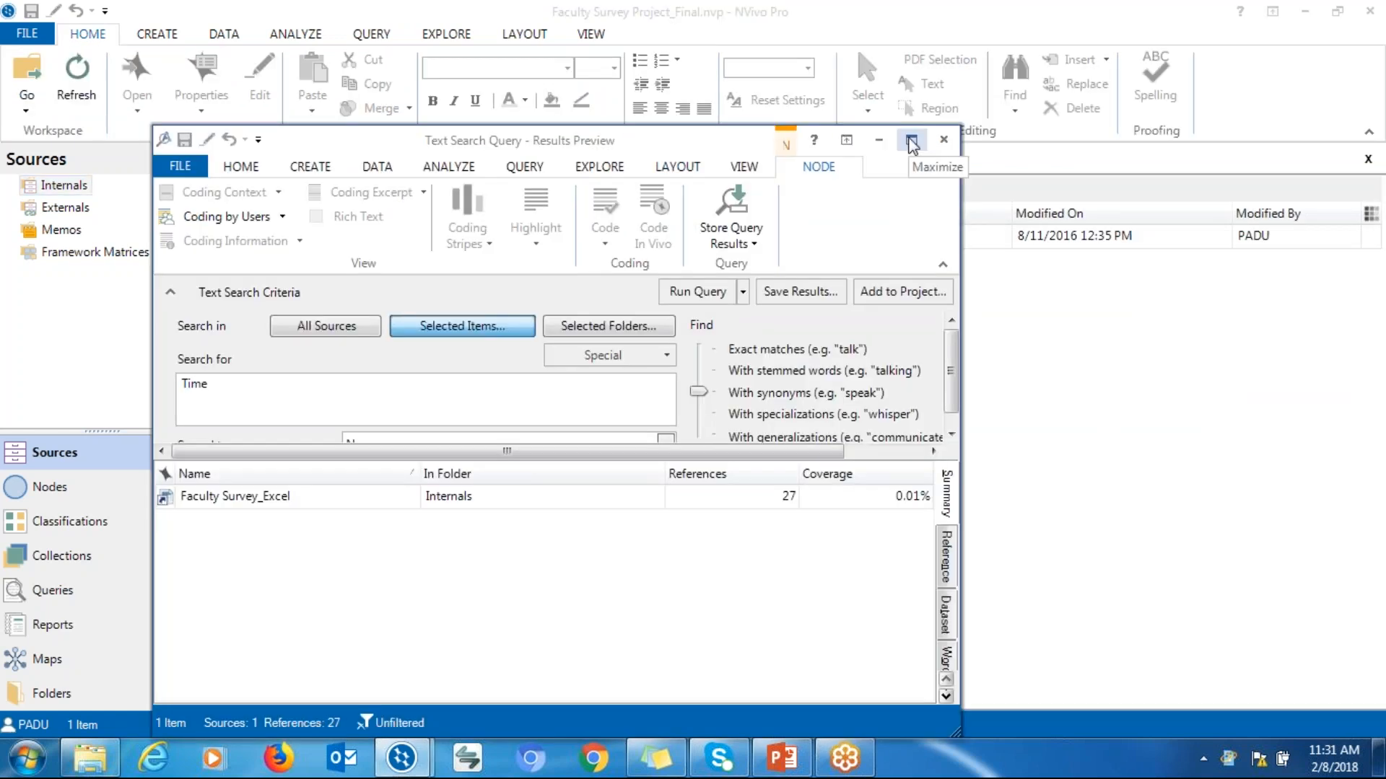
pyautogui.click(908, 140)
pyautogui.click(1373, 537)
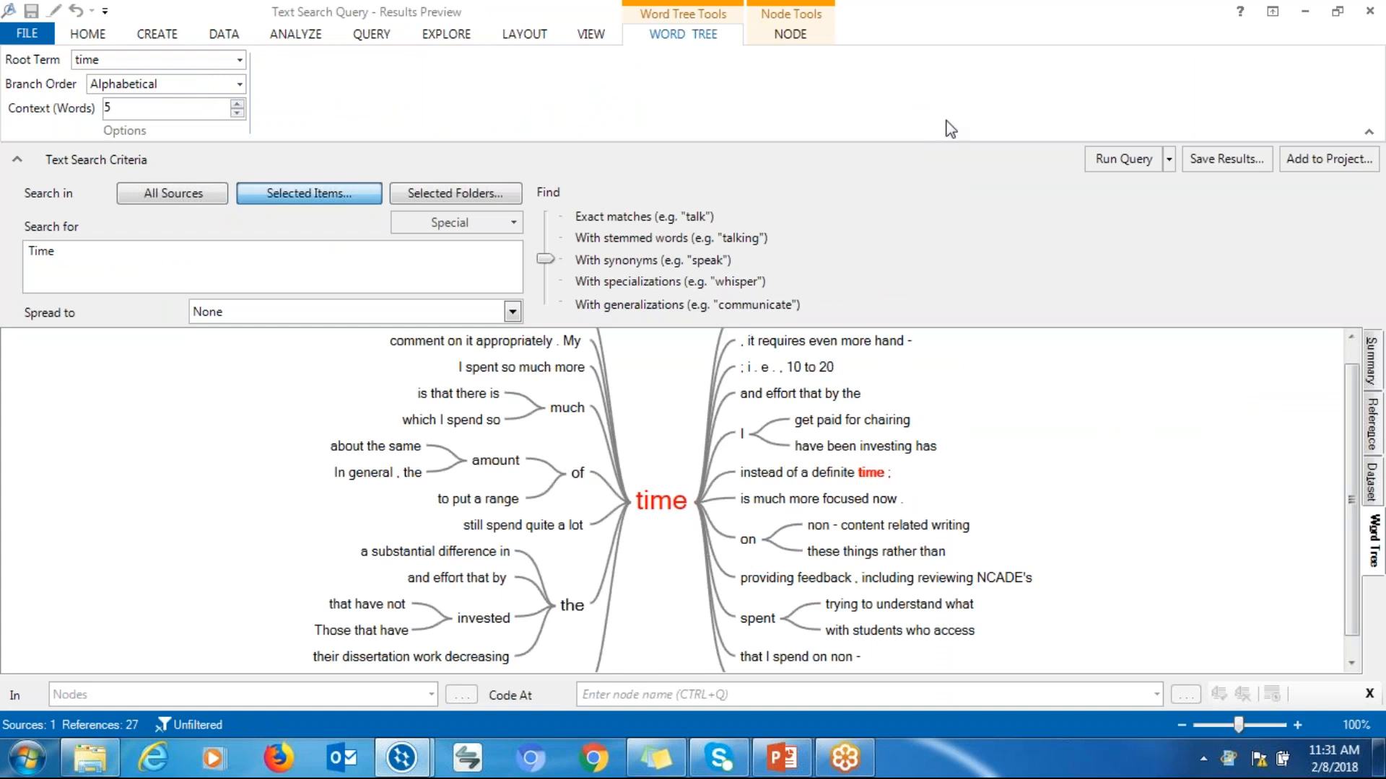
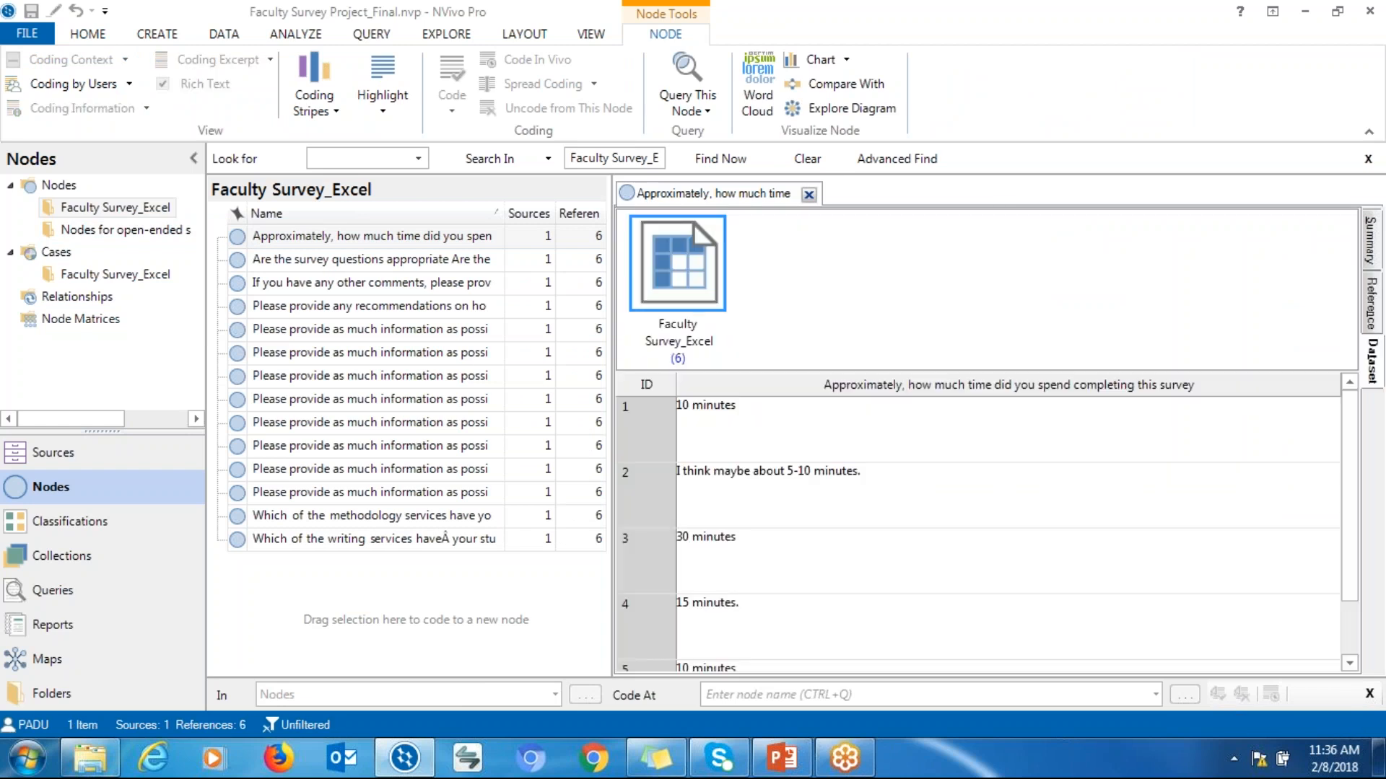
# Close the time-spent question node and open the recommendations question node in its Dataset view
pyautogui.scroll(-1, 1348, 483)
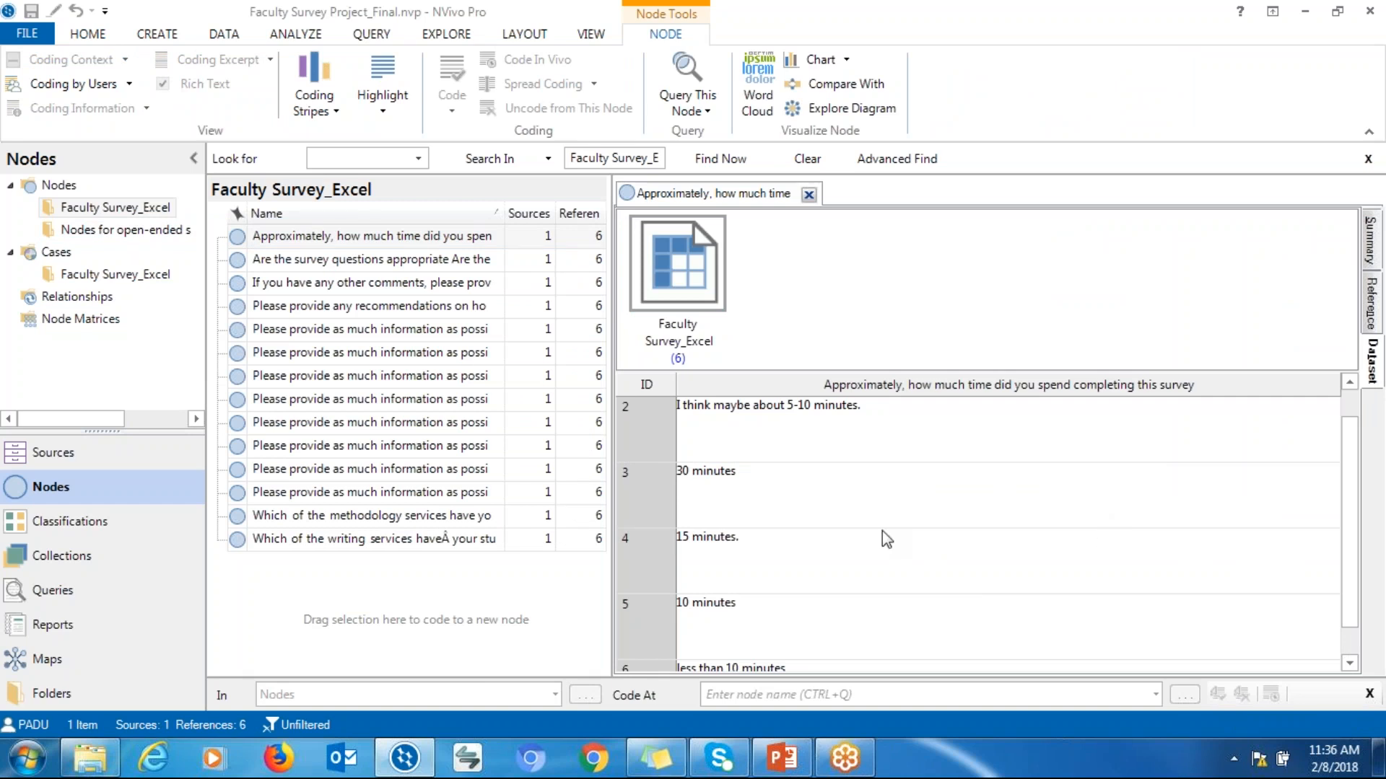
pyautogui.click(808, 195)
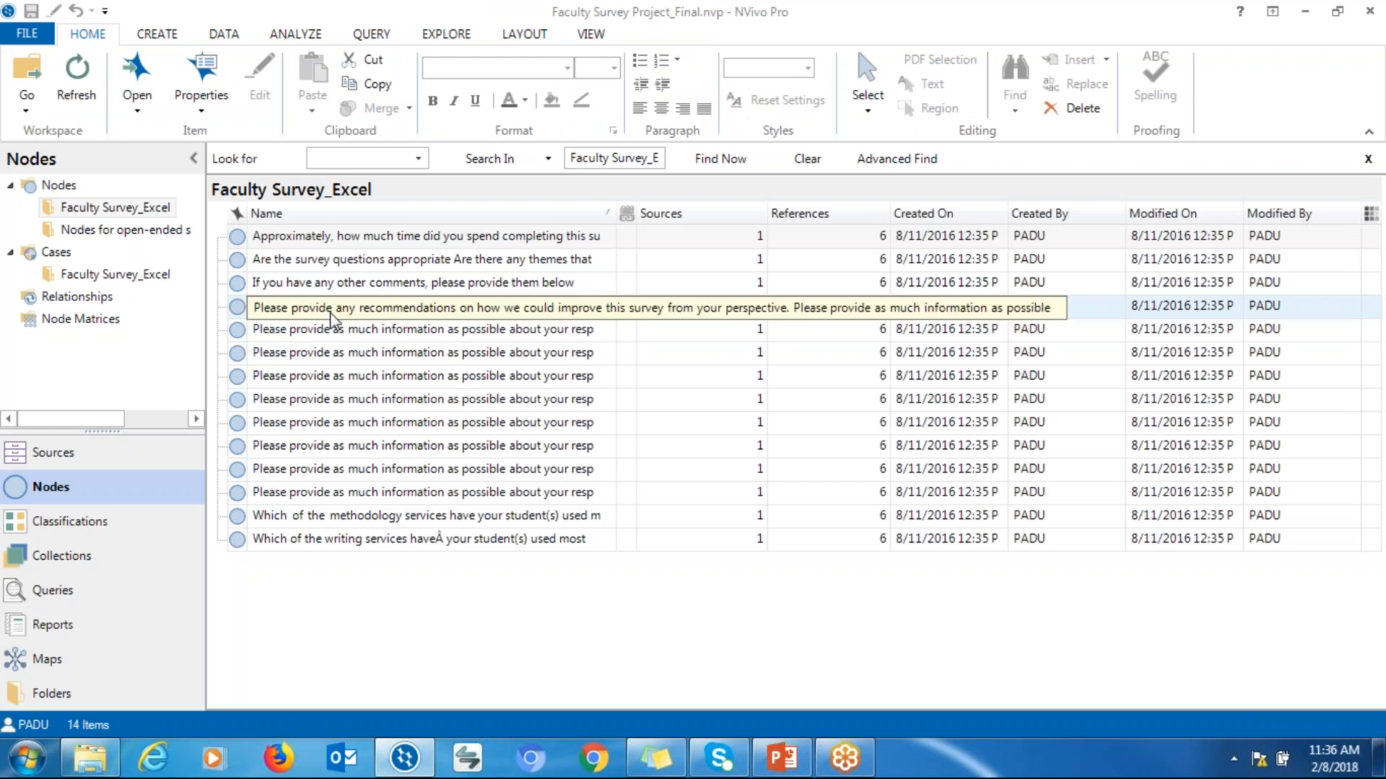
pyautogui.doubleClick(331, 317)
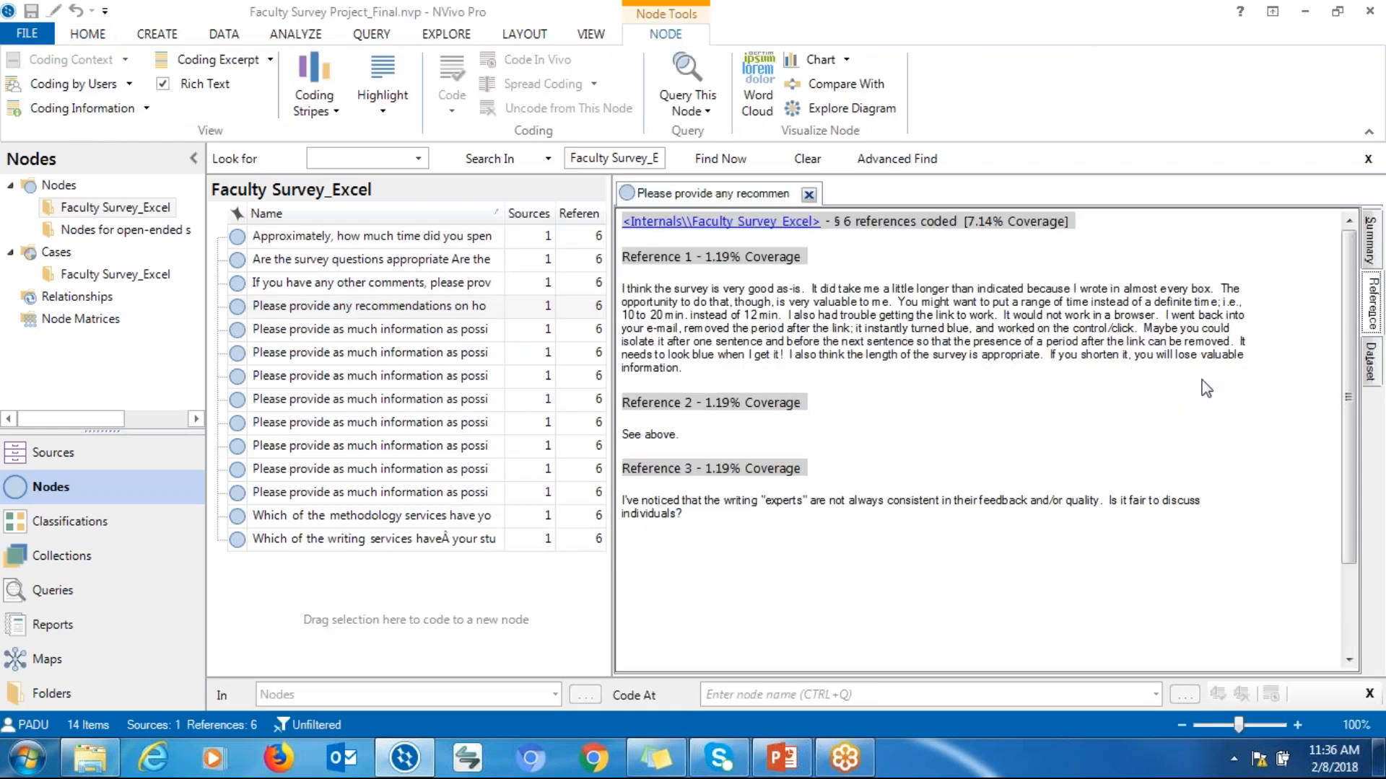
pyautogui.click(1371, 363)
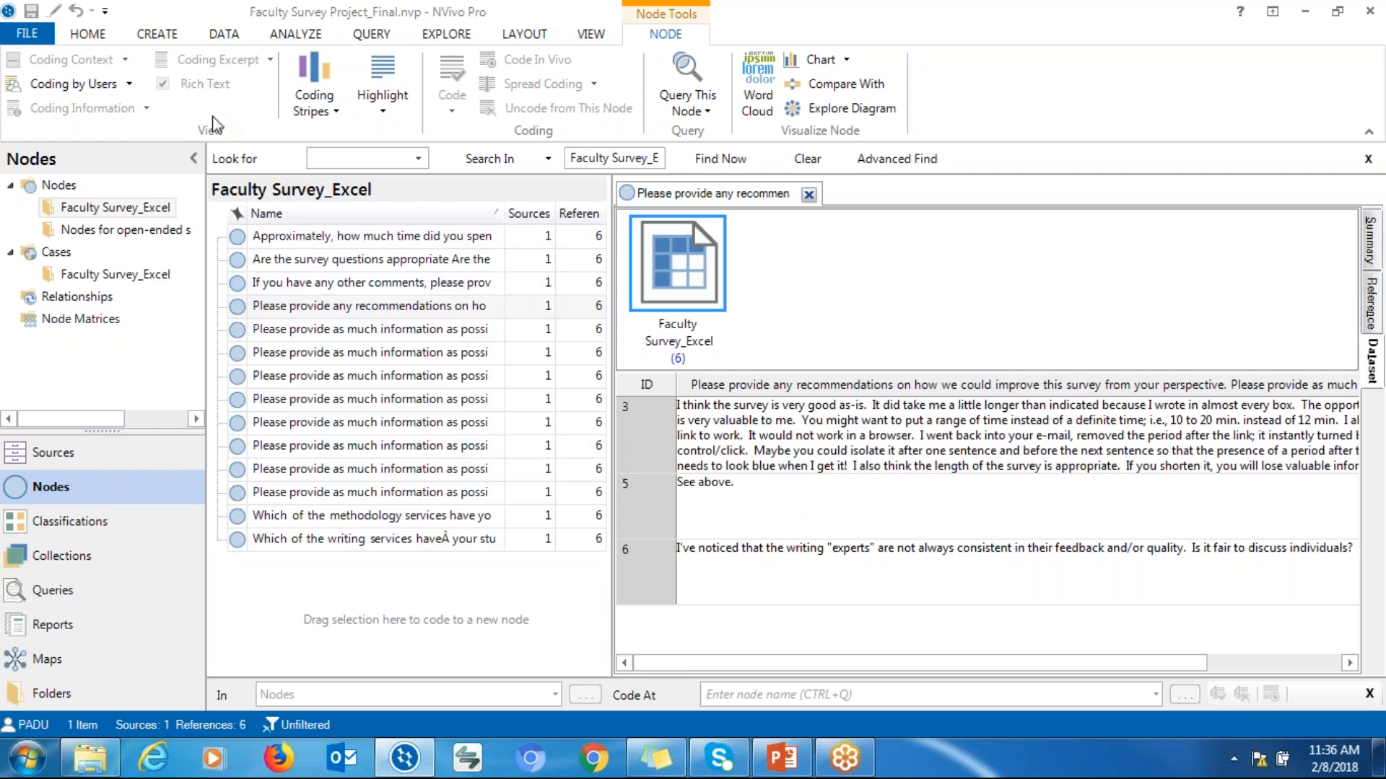
pyautogui.click(158, 34)
pyautogui.click(352, 85)
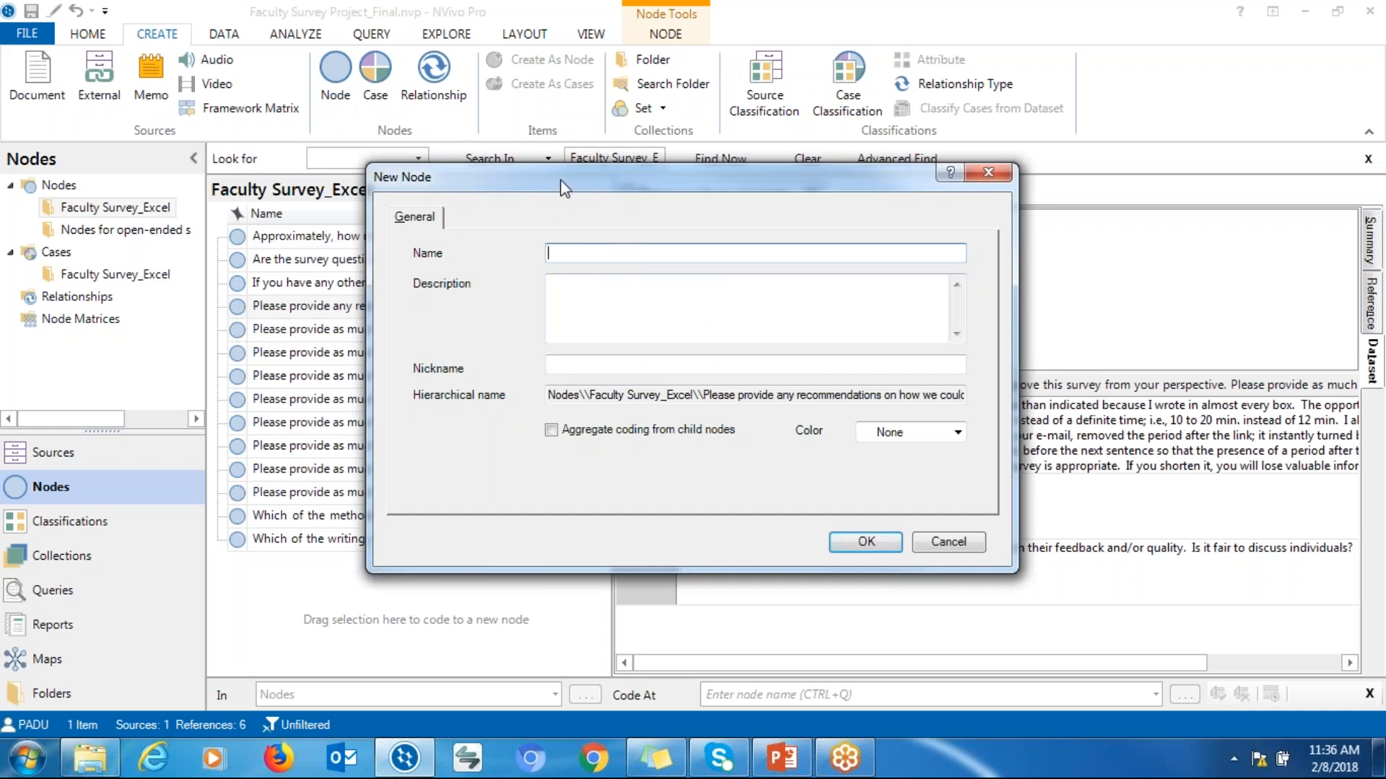
pyautogui.moveTo(599, 181); pyautogui.dragTo(597, 175)
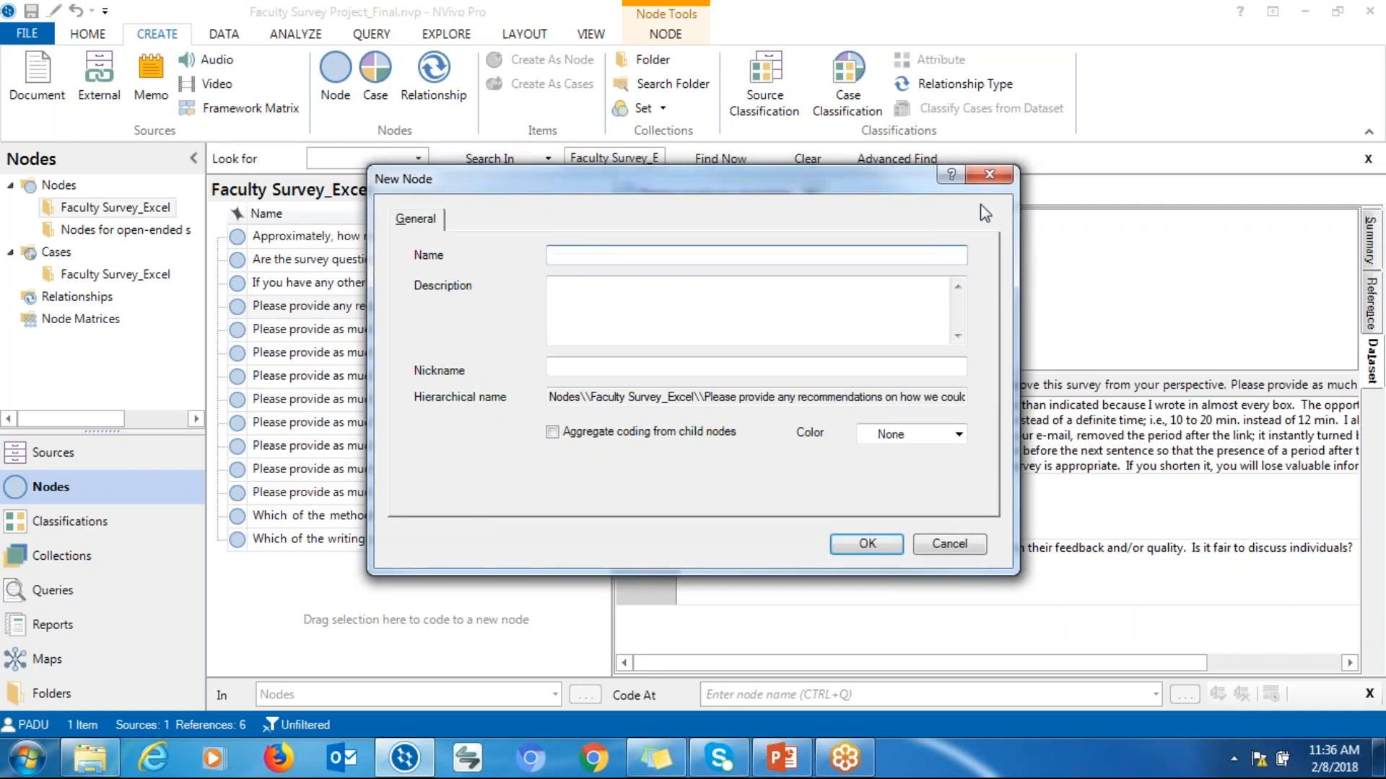
pyautogui.click(990, 175)
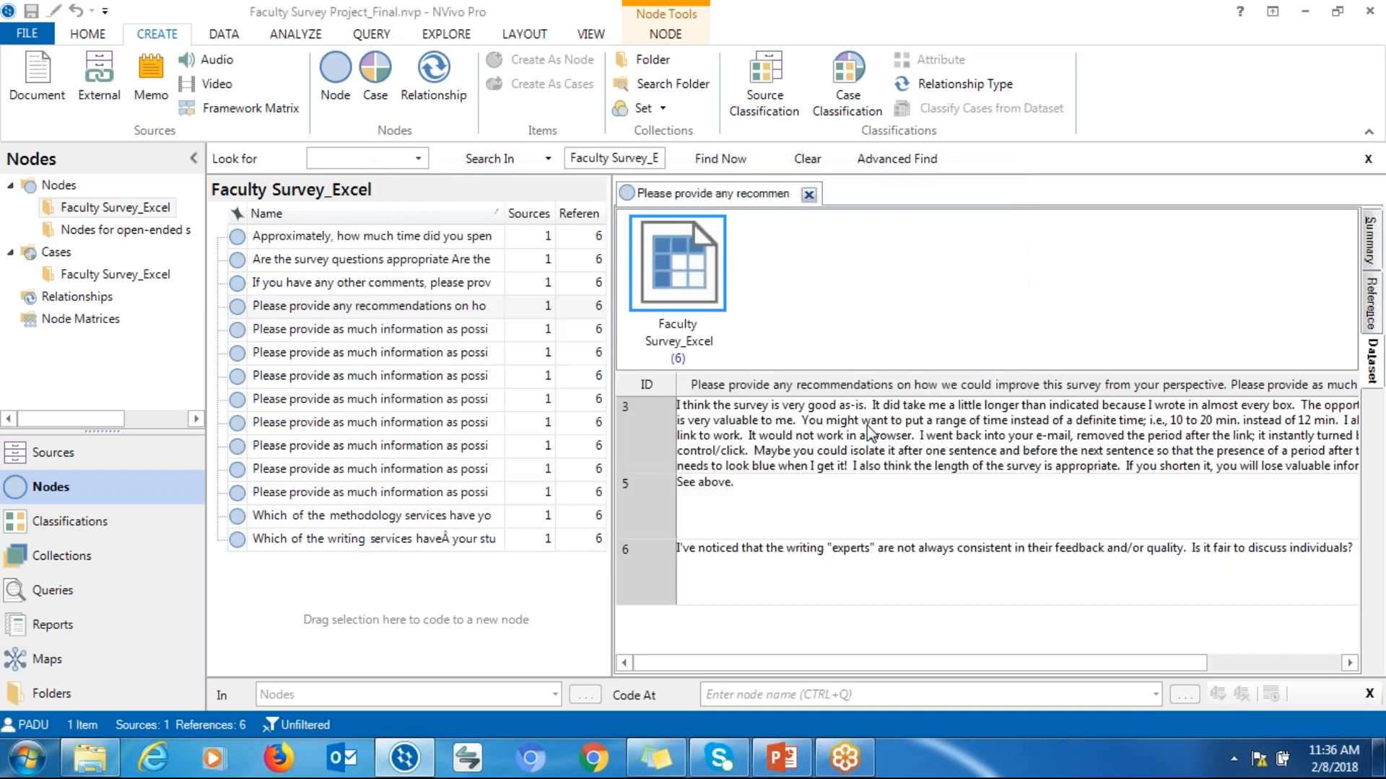
# Select the opening sentences of response 3, from 'I think the survey is very good' to 'because'
pyautogui.click(679, 426)
pyautogui.moveTo(683, 406); pyautogui.dragTo(968, 410)
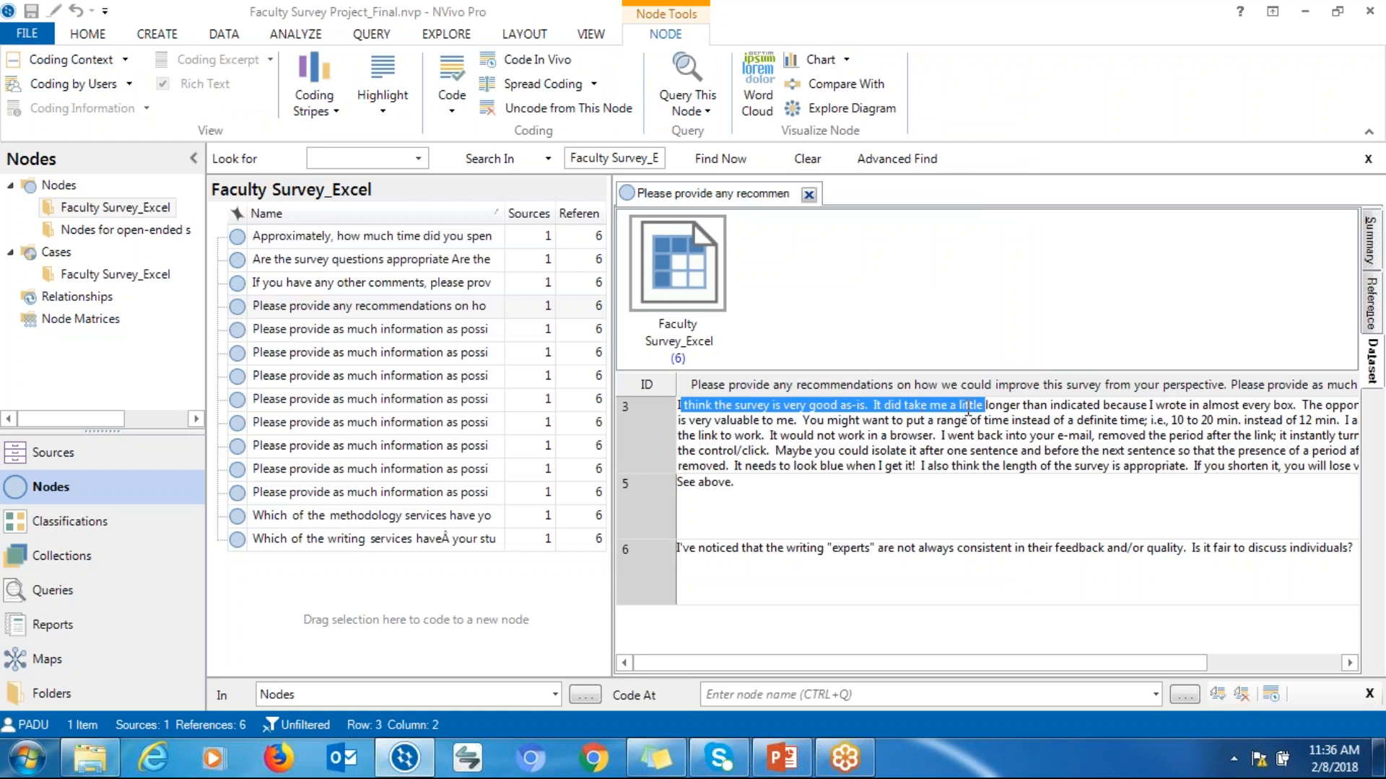
pyautogui.click(967, 409)
pyautogui.moveTo(679, 406); pyautogui.dragTo(1140, 406)
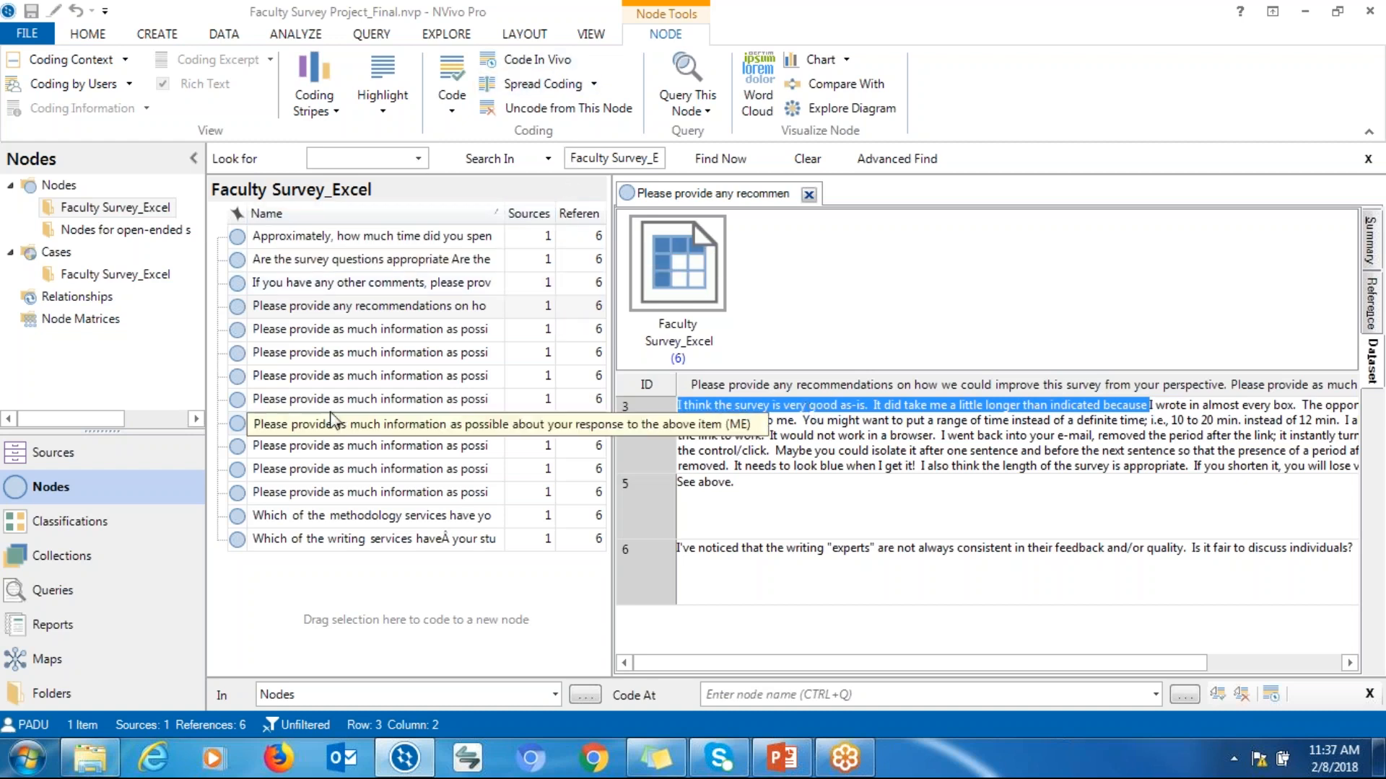
# Create a new node named Useful service in the Nodes folder
pyautogui.click(99, 231)
pyautogui.click(58, 185)
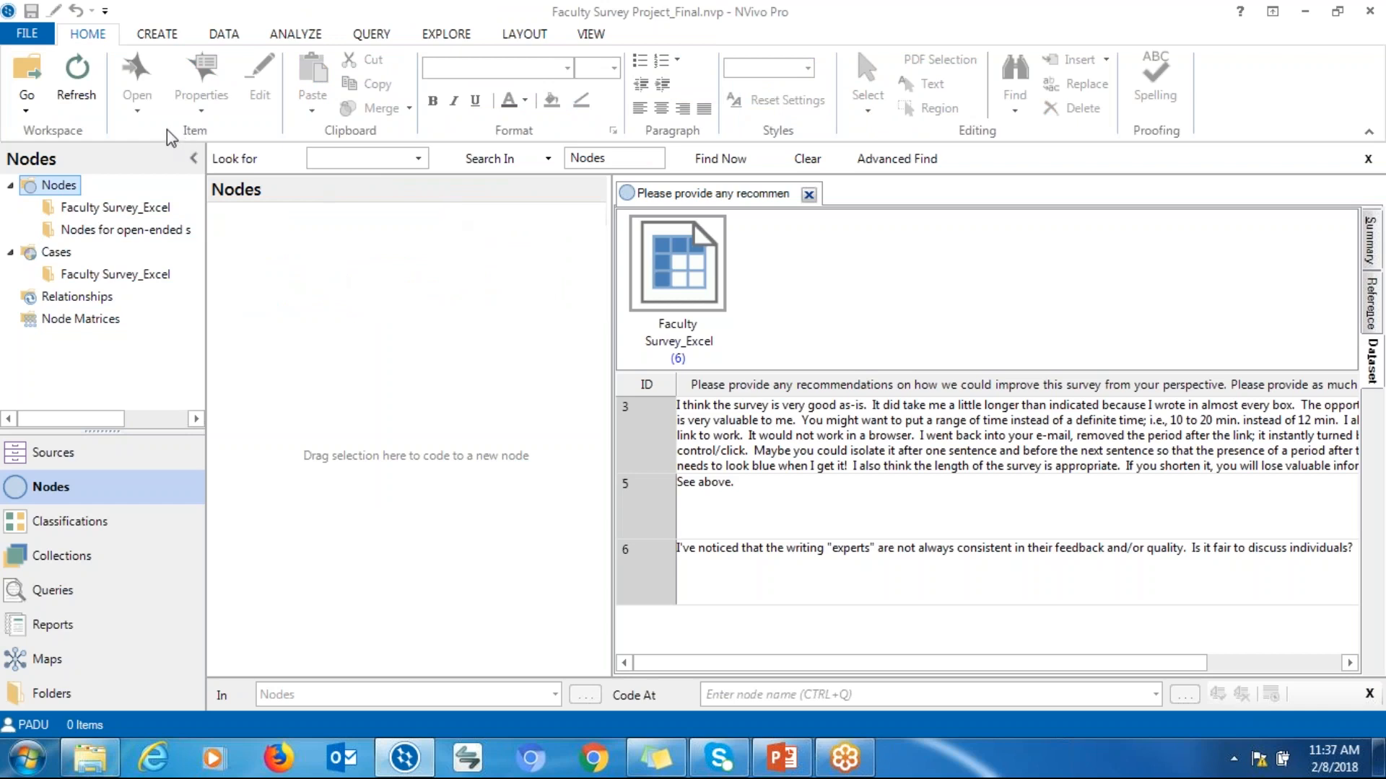
pyautogui.click(159, 35)
pyautogui.click(336, 81)
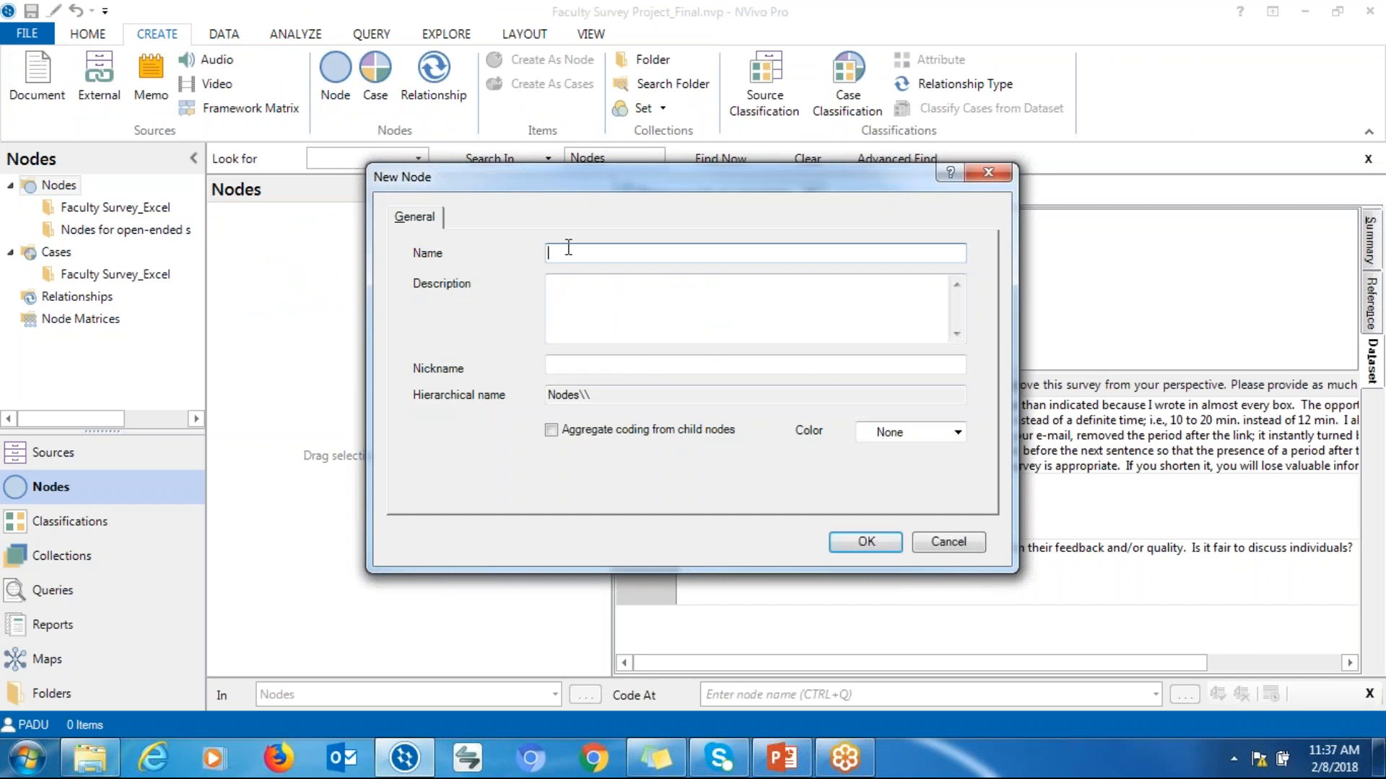
pyautogui.write('Useful service')
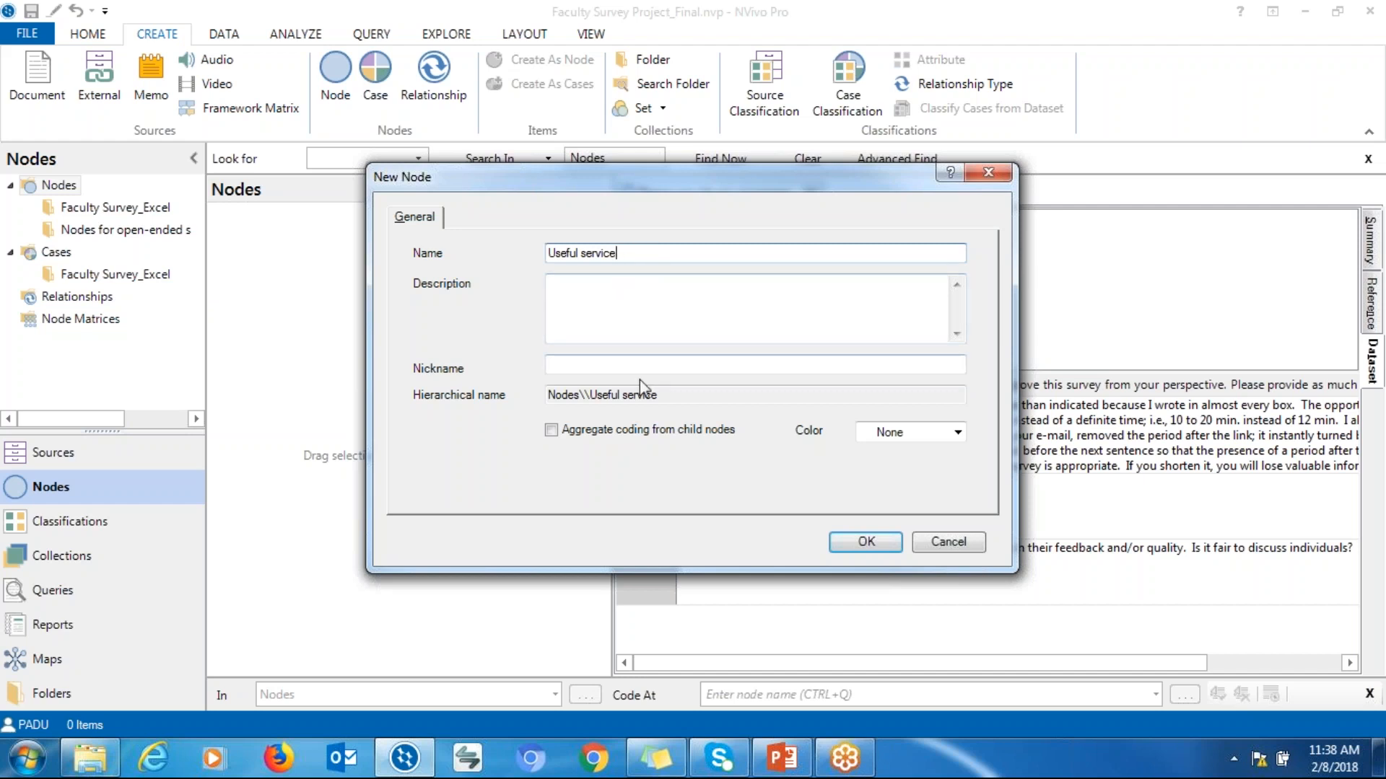
pyautogui.click(855, 550)
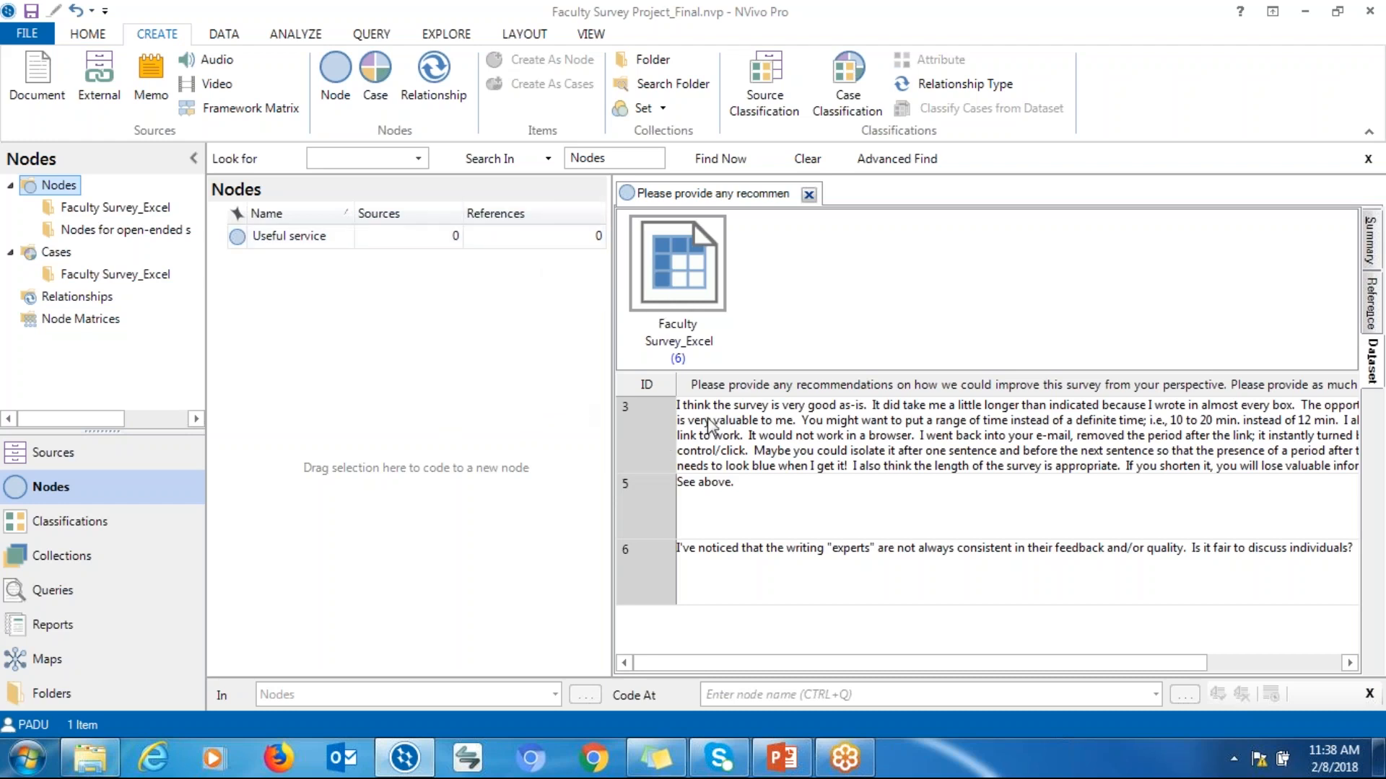
# Code the 'I think the survey is very good as-is' and 'It would not work in a browser' passages of response 3 at Useful service
pyautogui.click(680, 405)
pyautogui.moveTo(683, 404); pyautogui.dragTo(1137, 408)
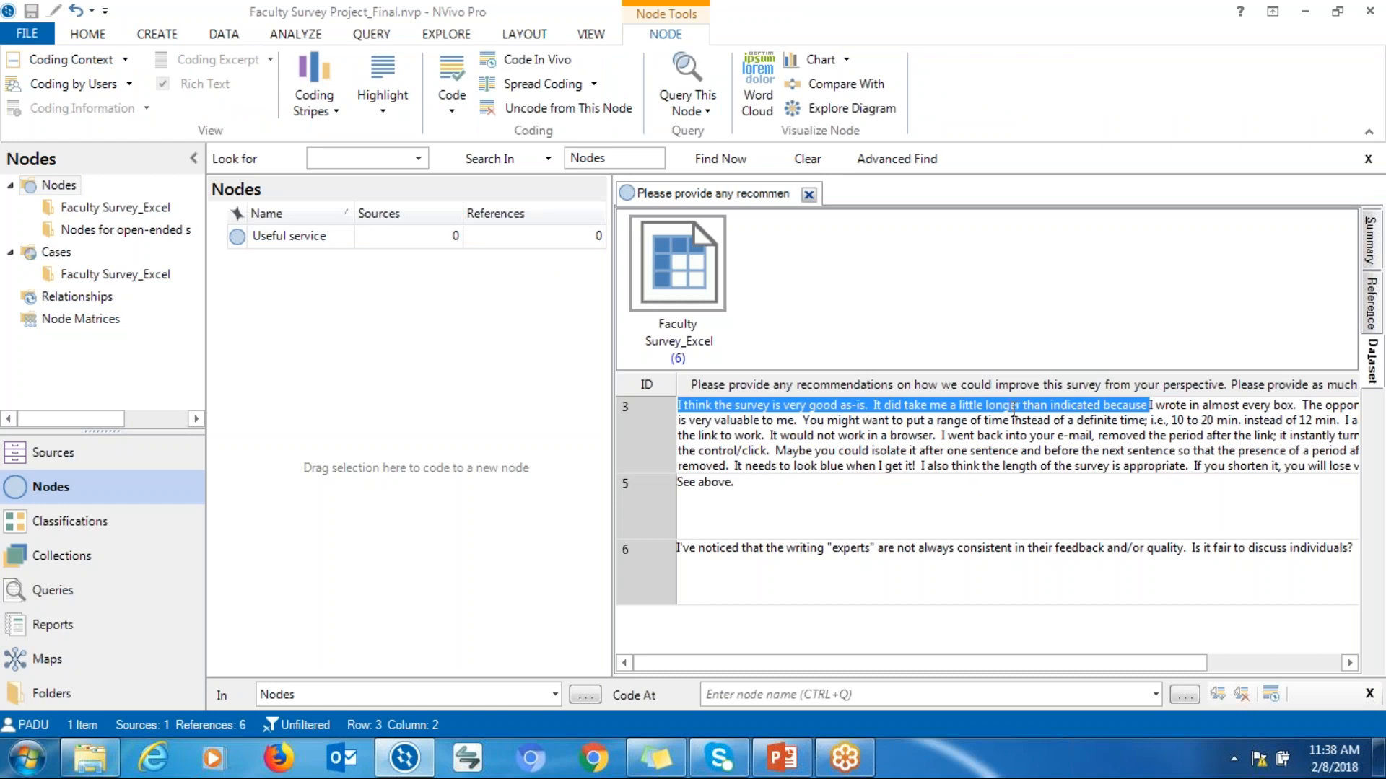
pyautogui.moveTo(1013, 409); pyautogui.dragTo(327, 234)
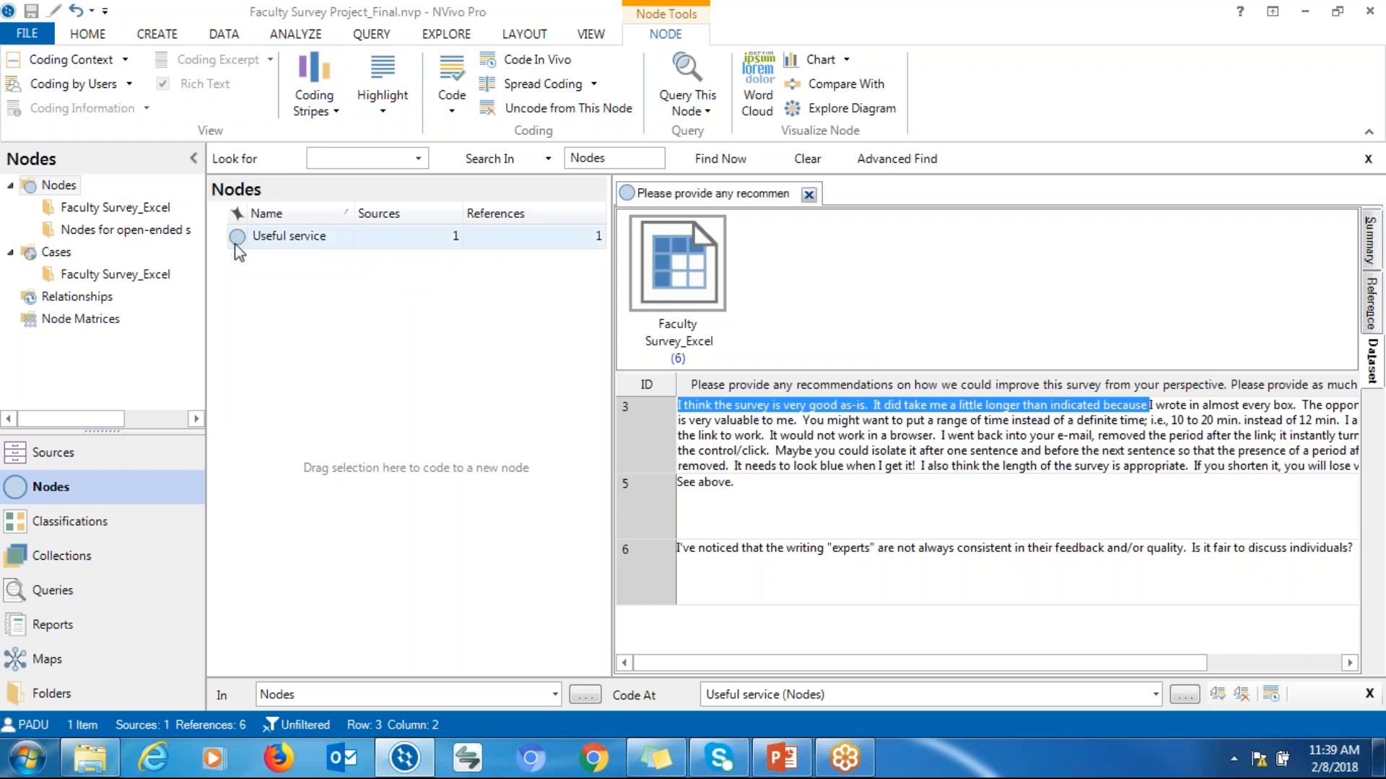
pyautogui.click(869, 441)
pyautogui.moveTo(770, 436); pyautogui.dragTo(356, 234)
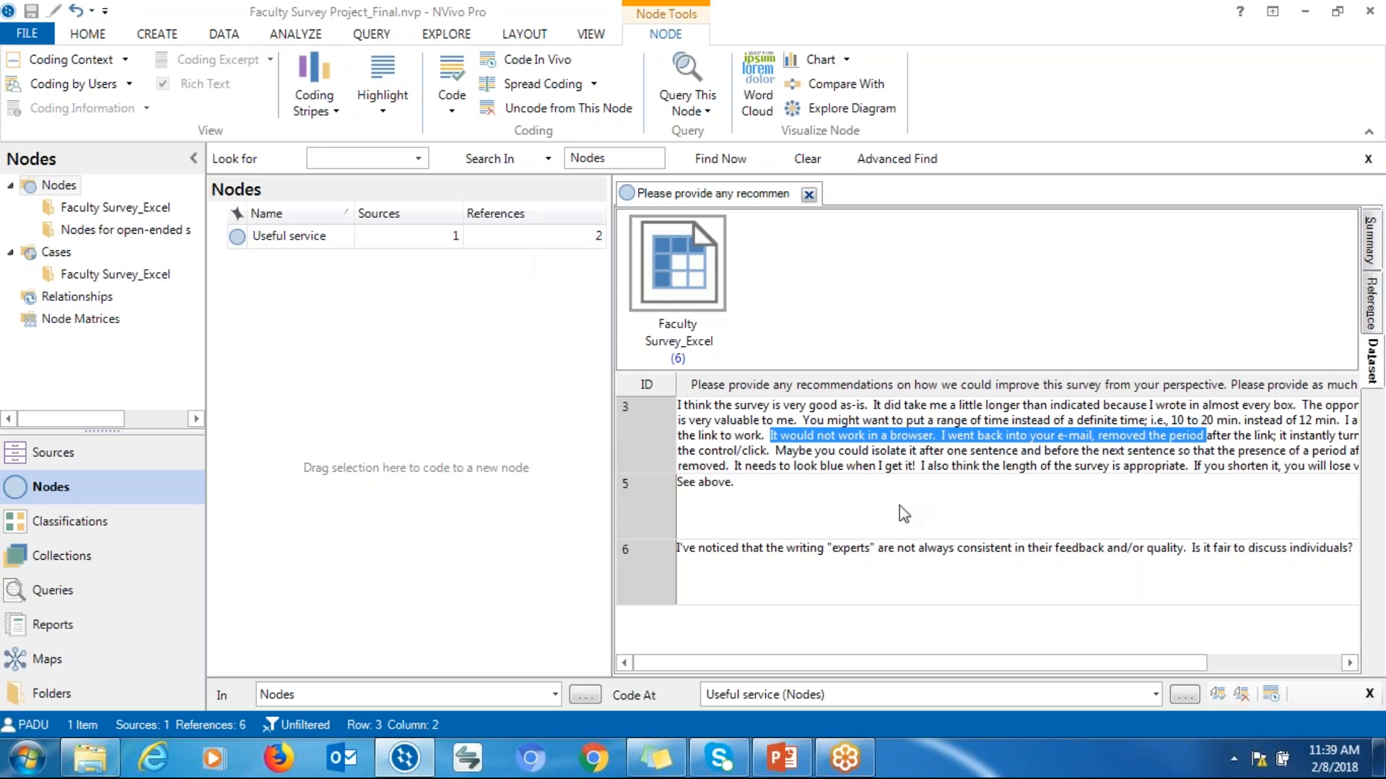
# Code the 'Maybe you could isolate it after one sentence' passage at a new node named Limited consultation limit
pyautogui.moveTo(775, 452); pyautogui.dragTo(1137, 443)
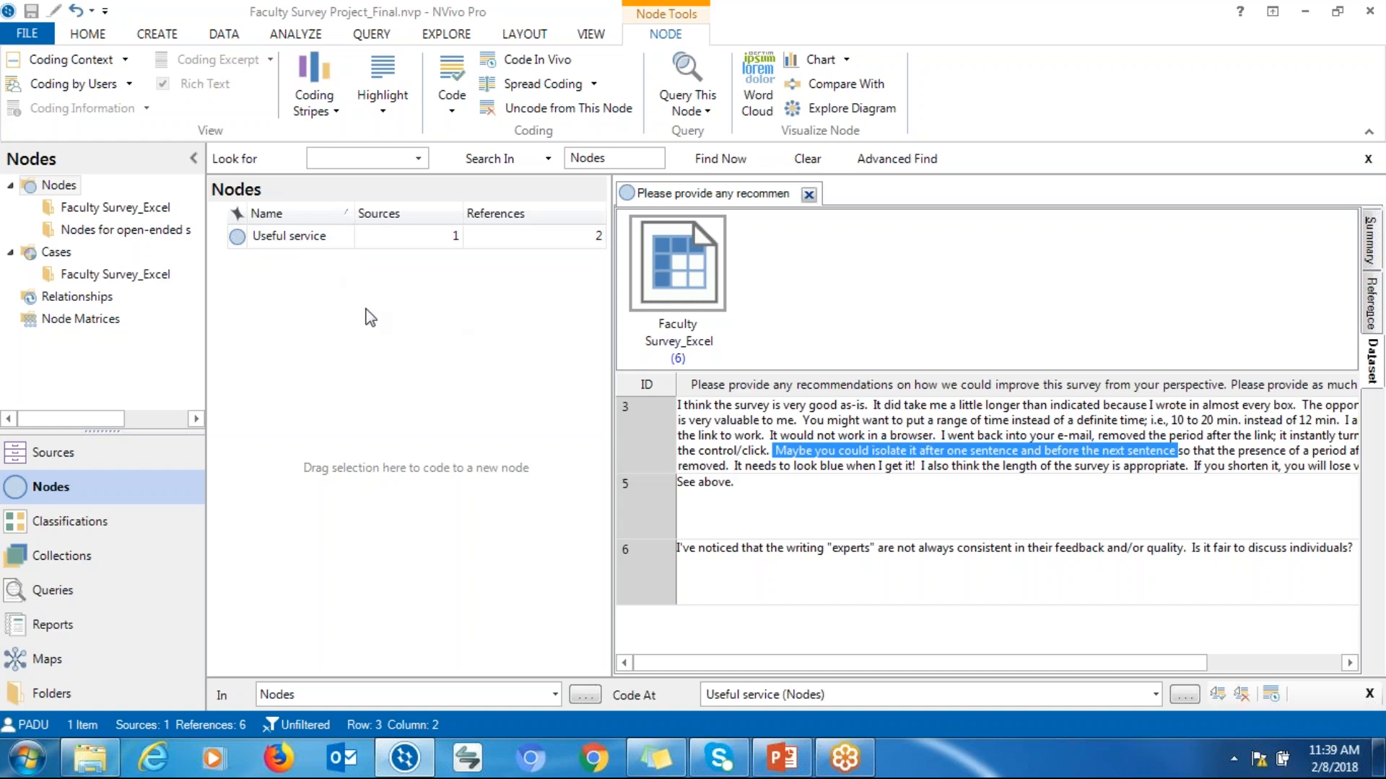
pyautogui.click(157, 35)
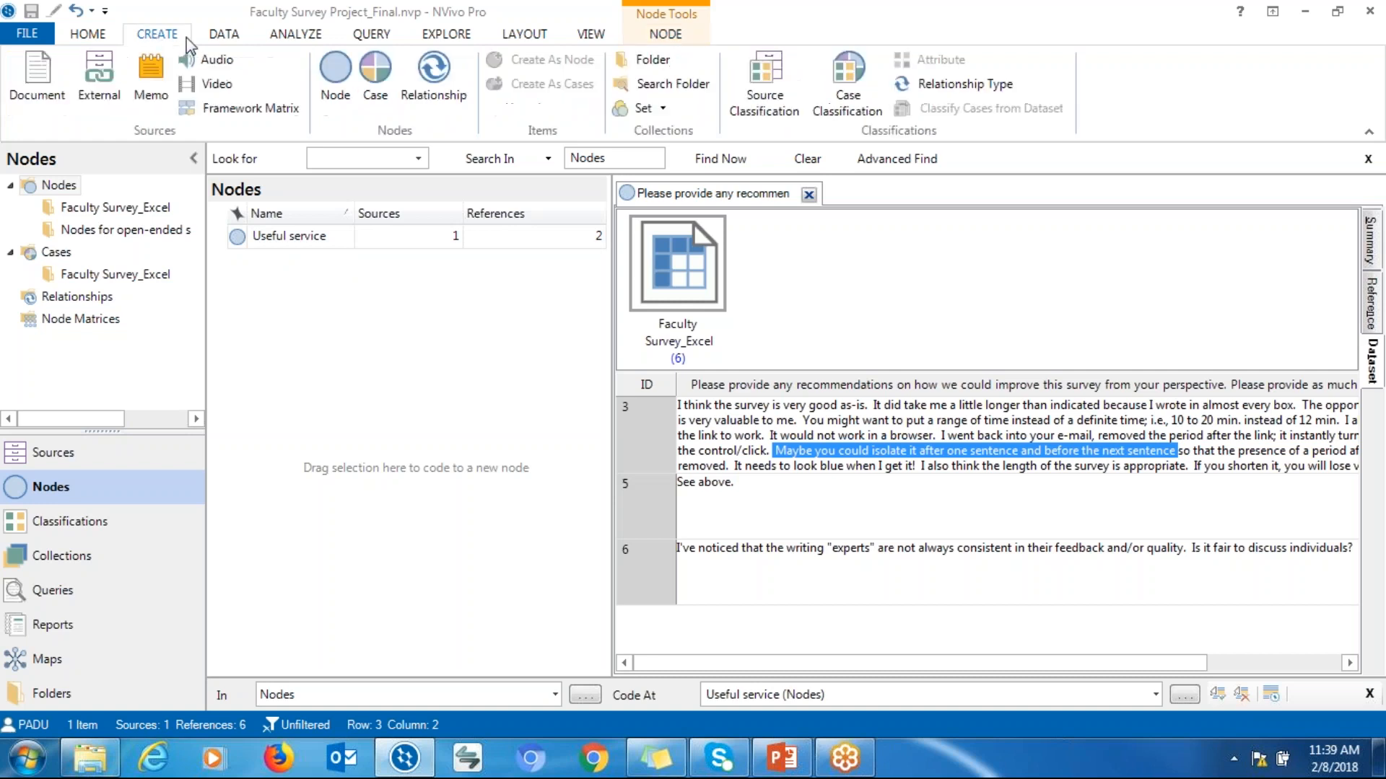
pyautogui.click(357, 94)
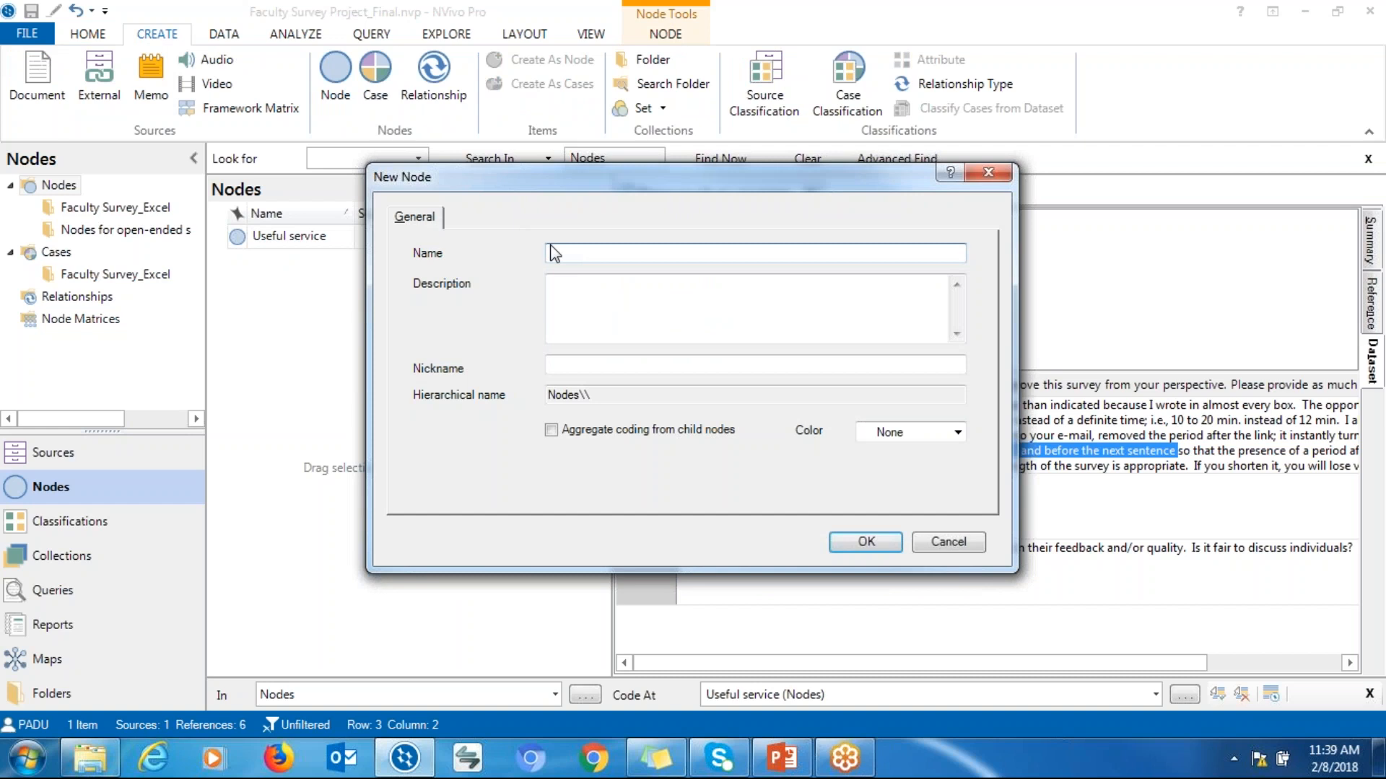
pyautogui.write('Limited consultatio')
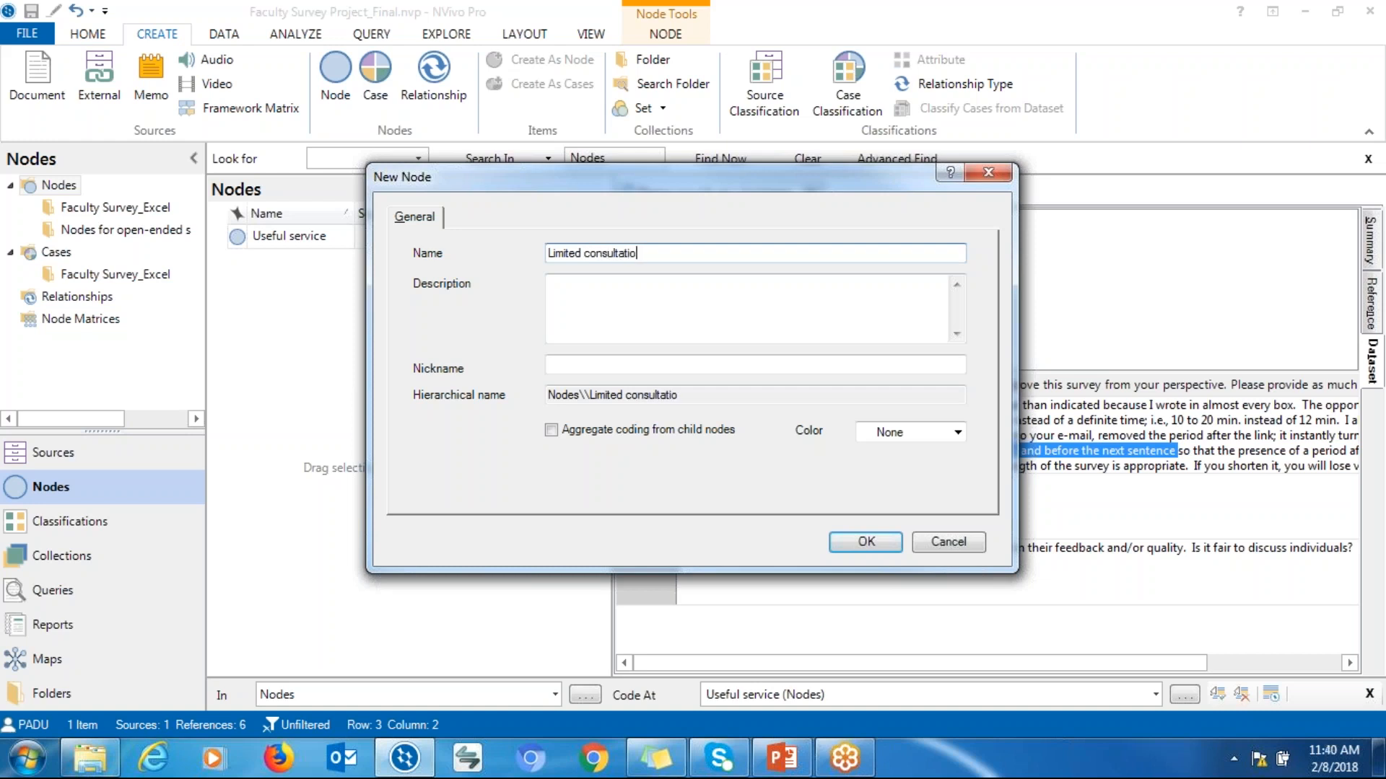
pyautogui.write('n limit')
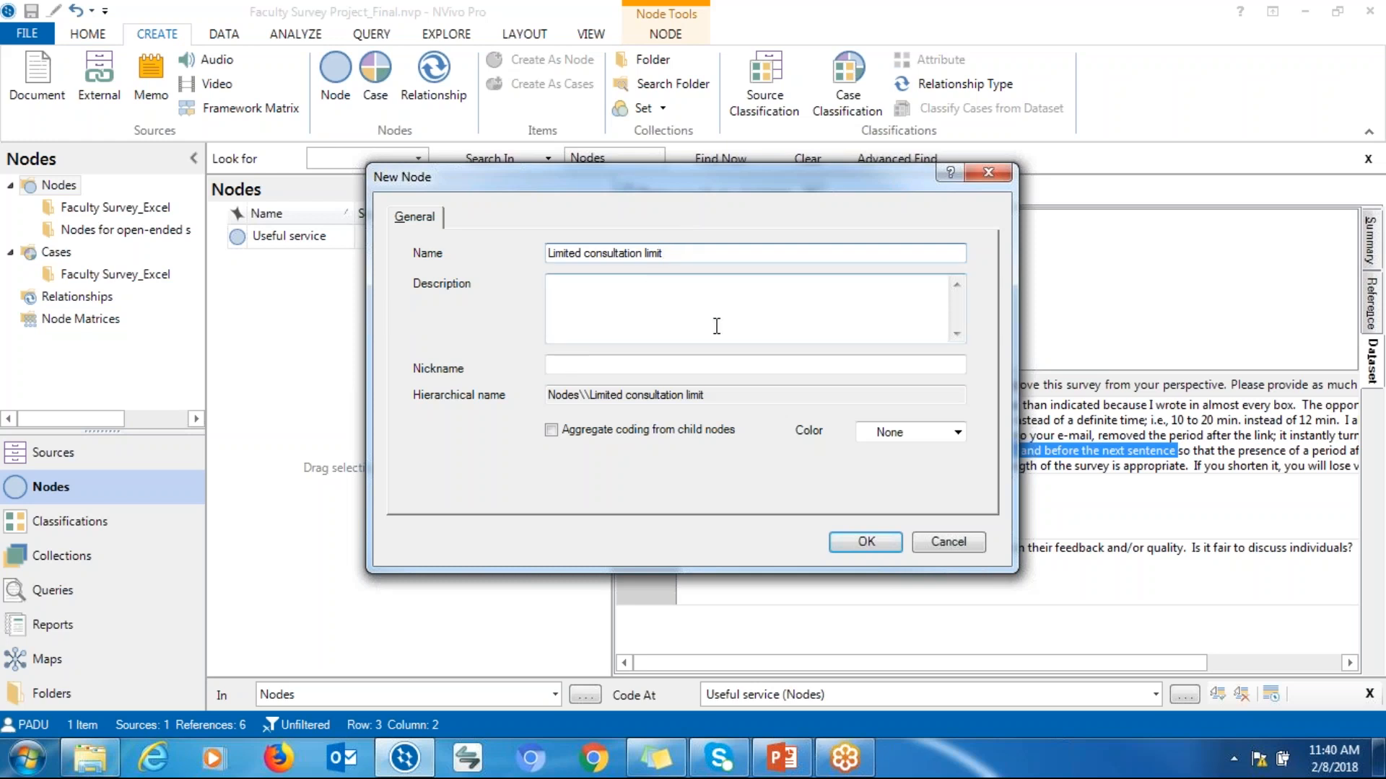
pyautogui.click(842, 551)
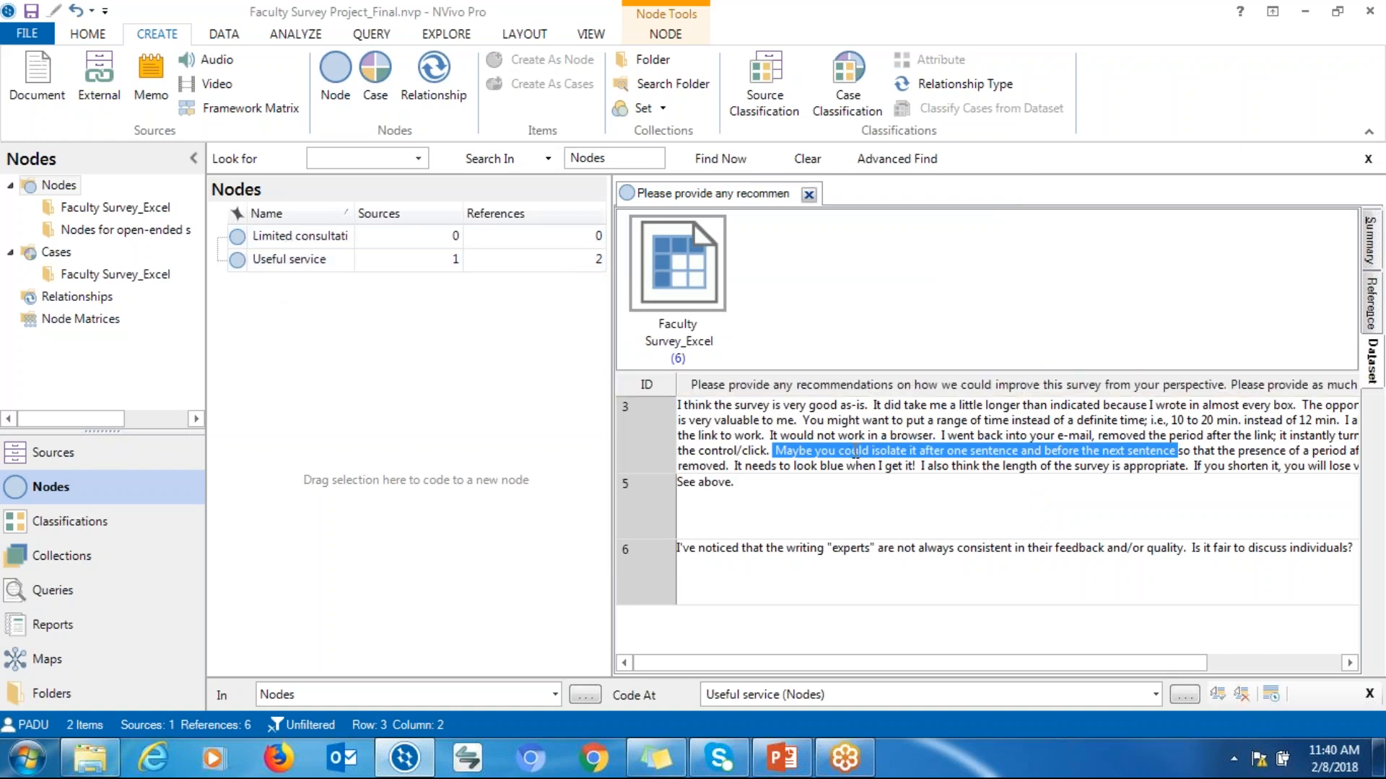
pyautogui.moveTo(855, 452); pyautogui.dragTo(348, 236)
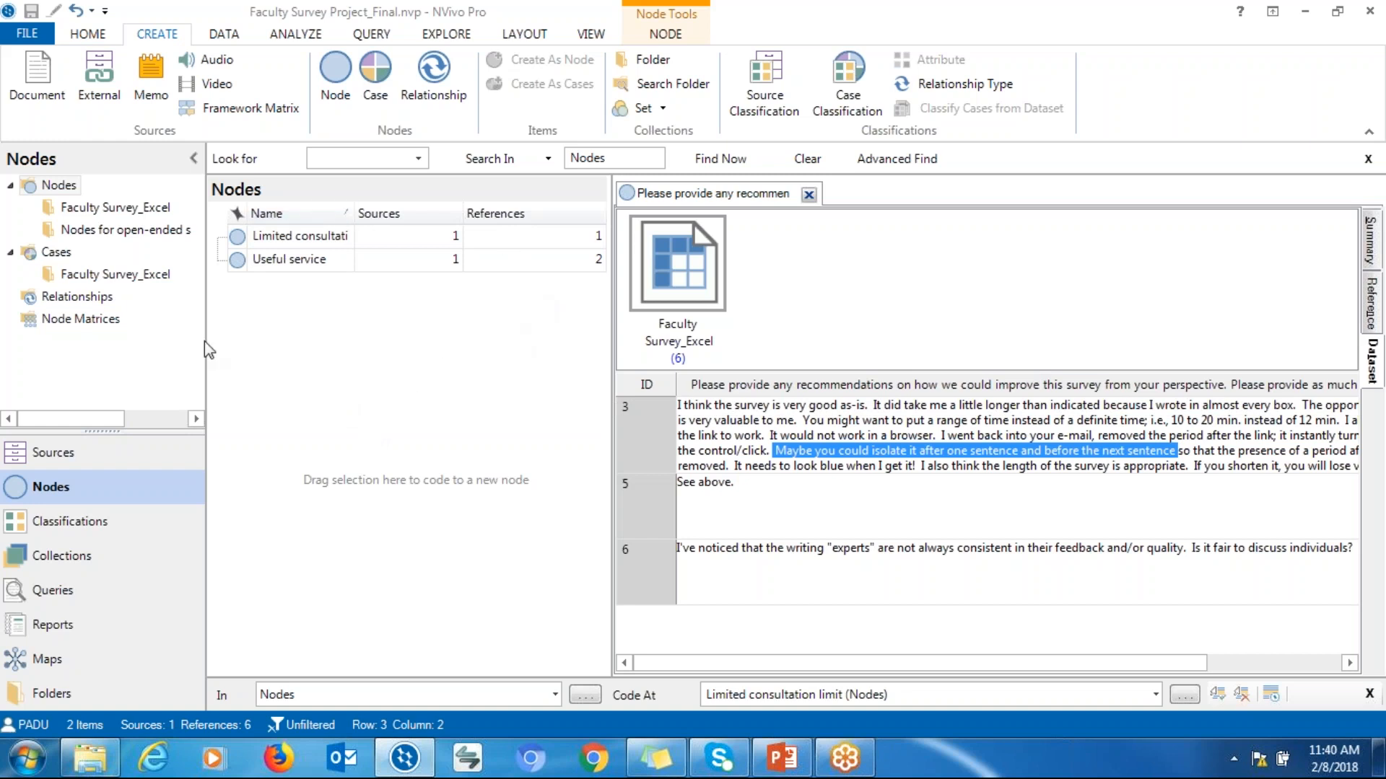
# Expand the nodes in the Nodes for open-ended survey questions folder and open the Supportive DWEs and MEs node
pyautogui.click(64, 232)
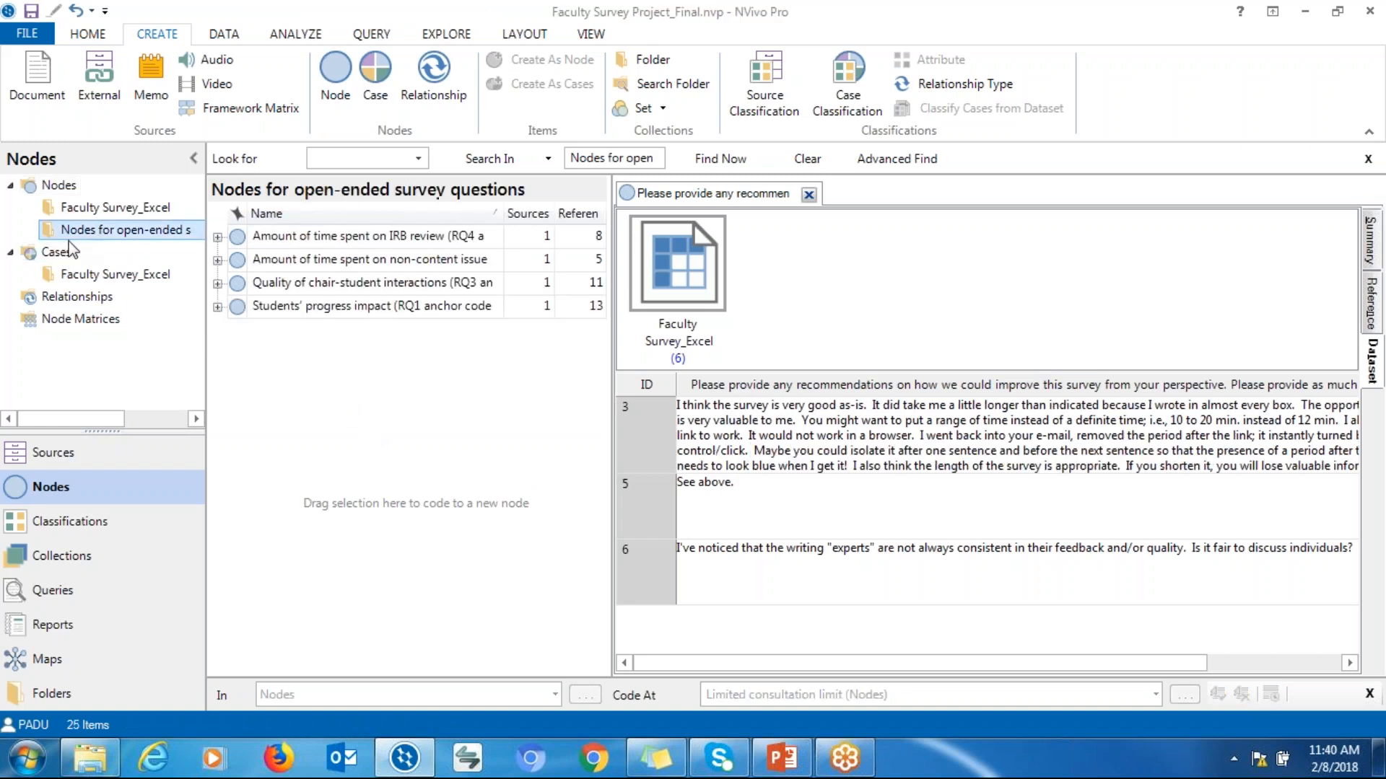
pyautogui.click(218, 236)
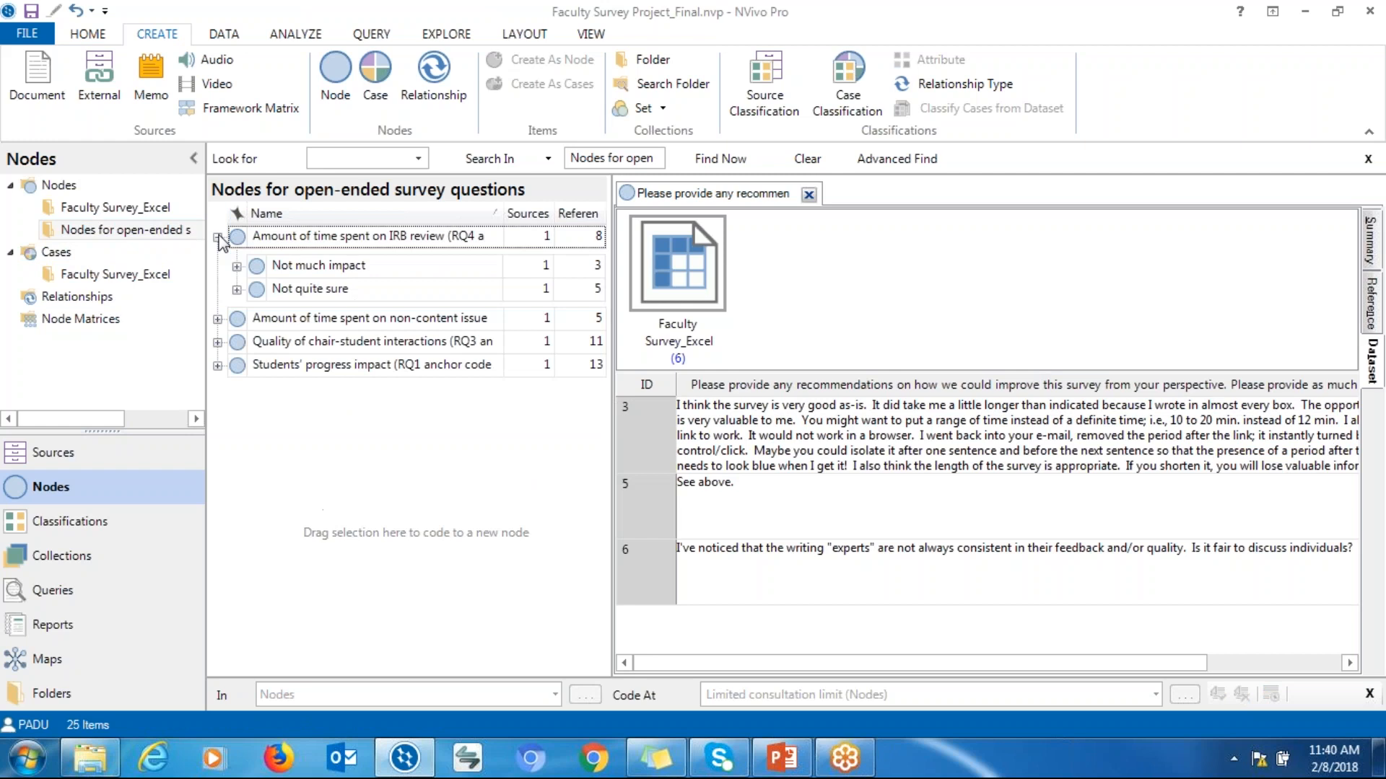
pyautogui.click(217, 319)
pyautogui.click(218, 400)
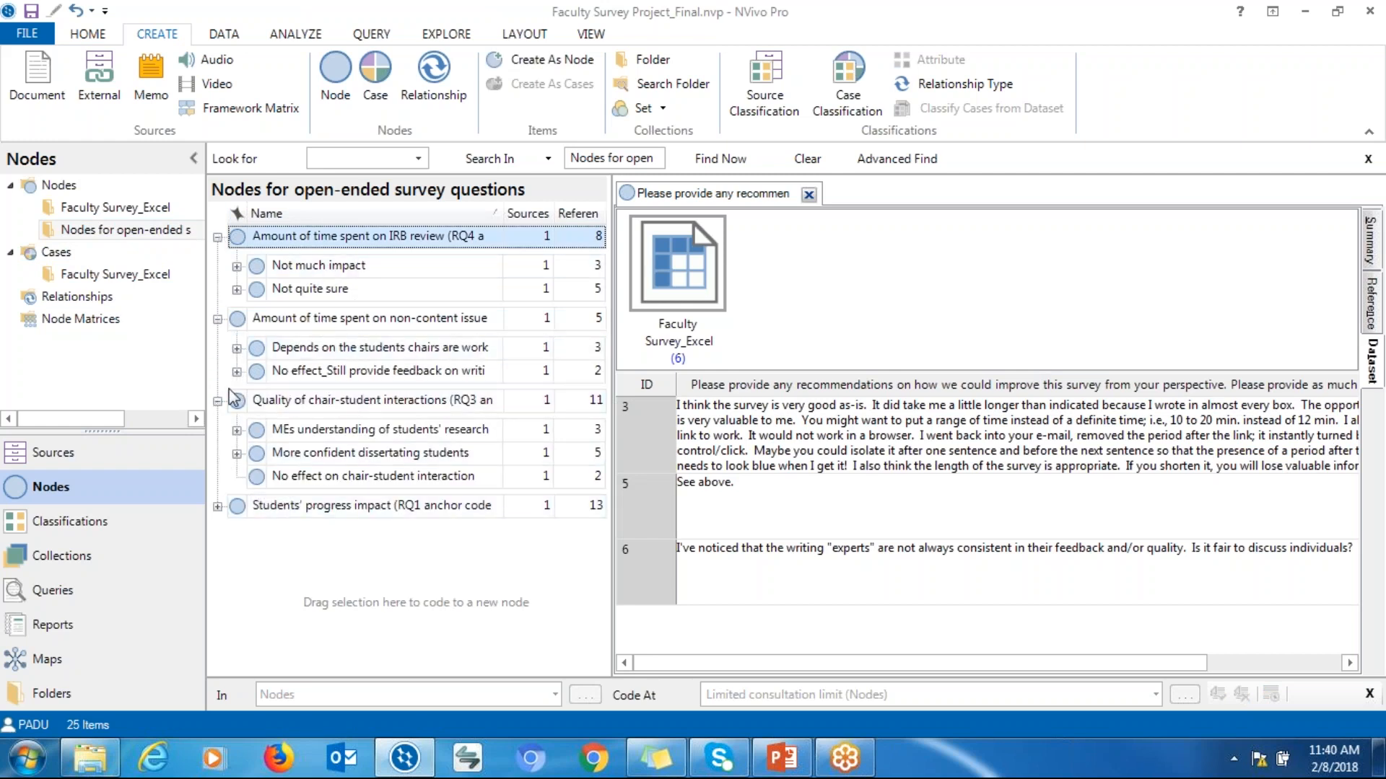
pyautogui.click(217, 237)
pyautogui.click(218, 261)
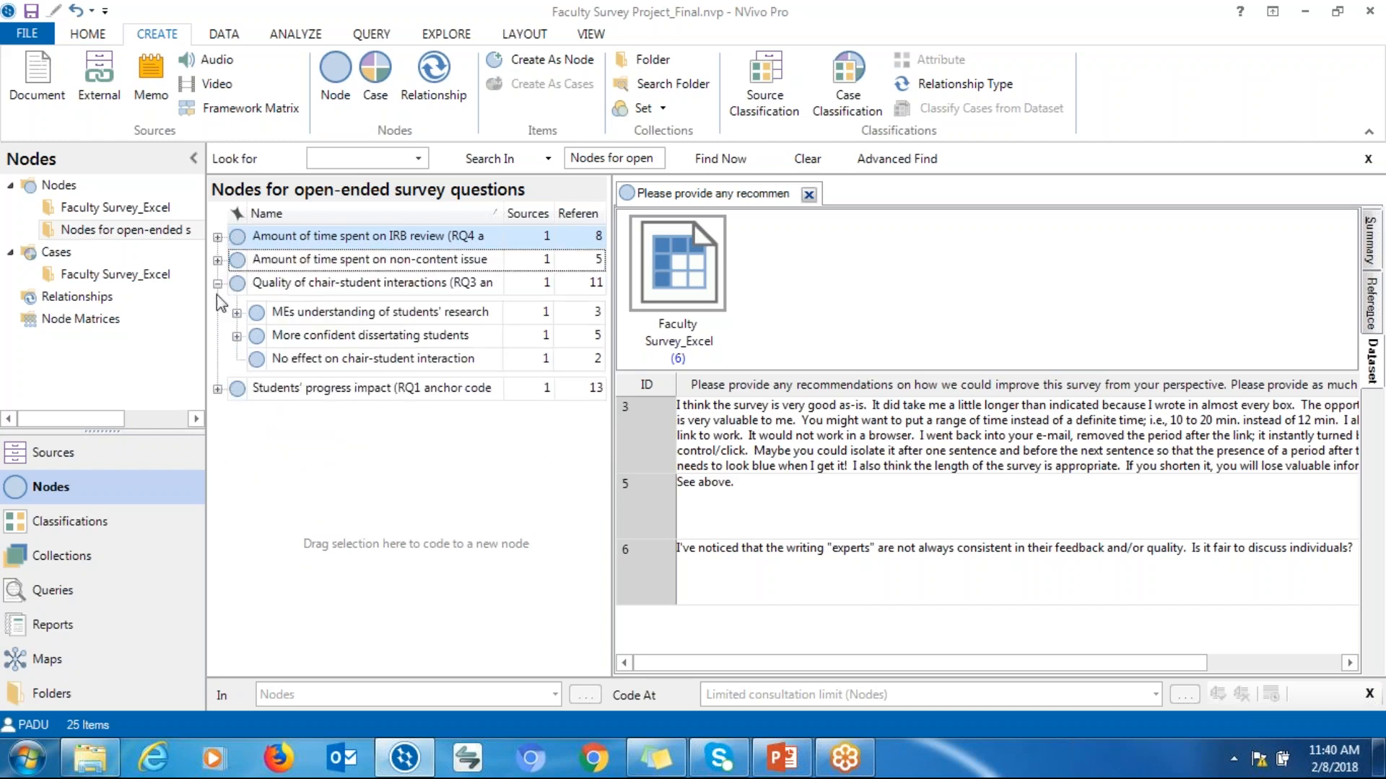
pyautogui.click(218, 283)
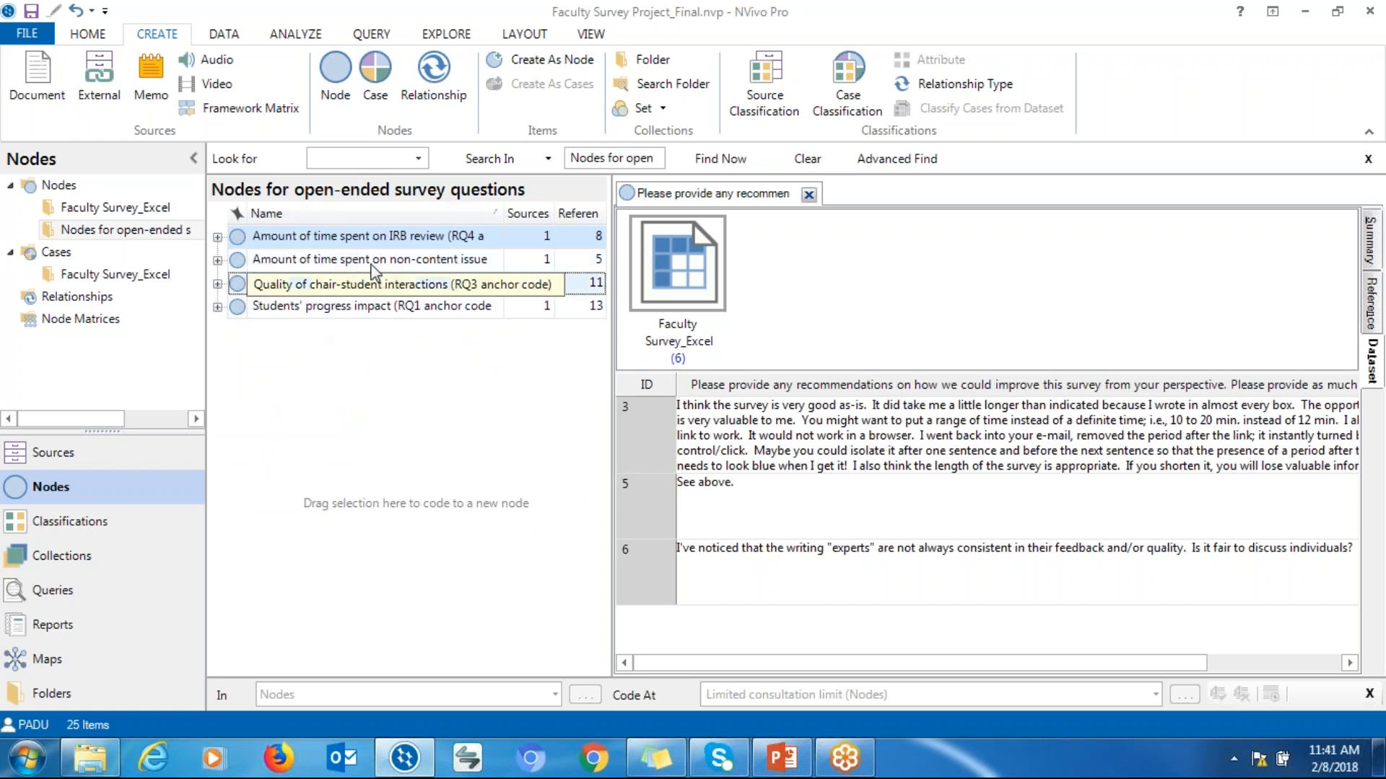
pyautogui.click(344, 313)
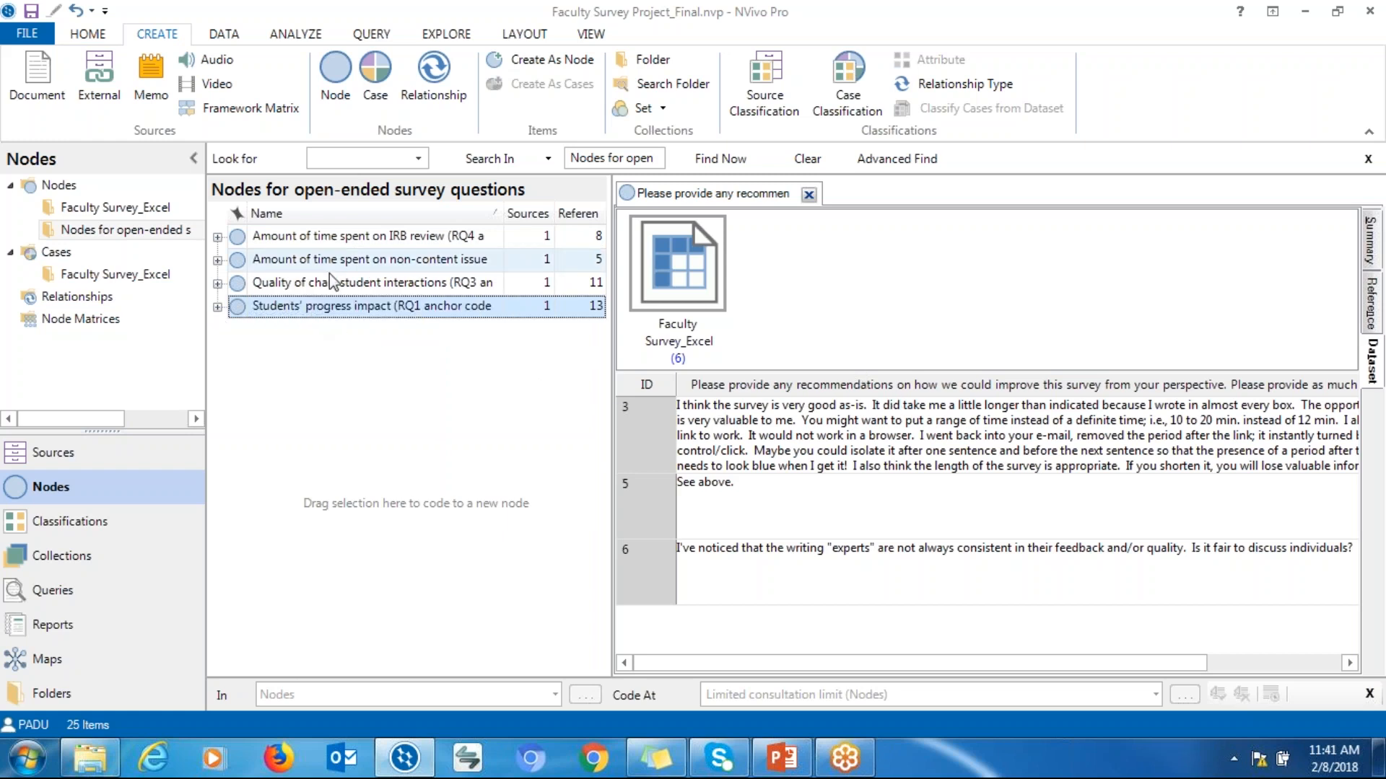
pyautogui.click(217, 307)
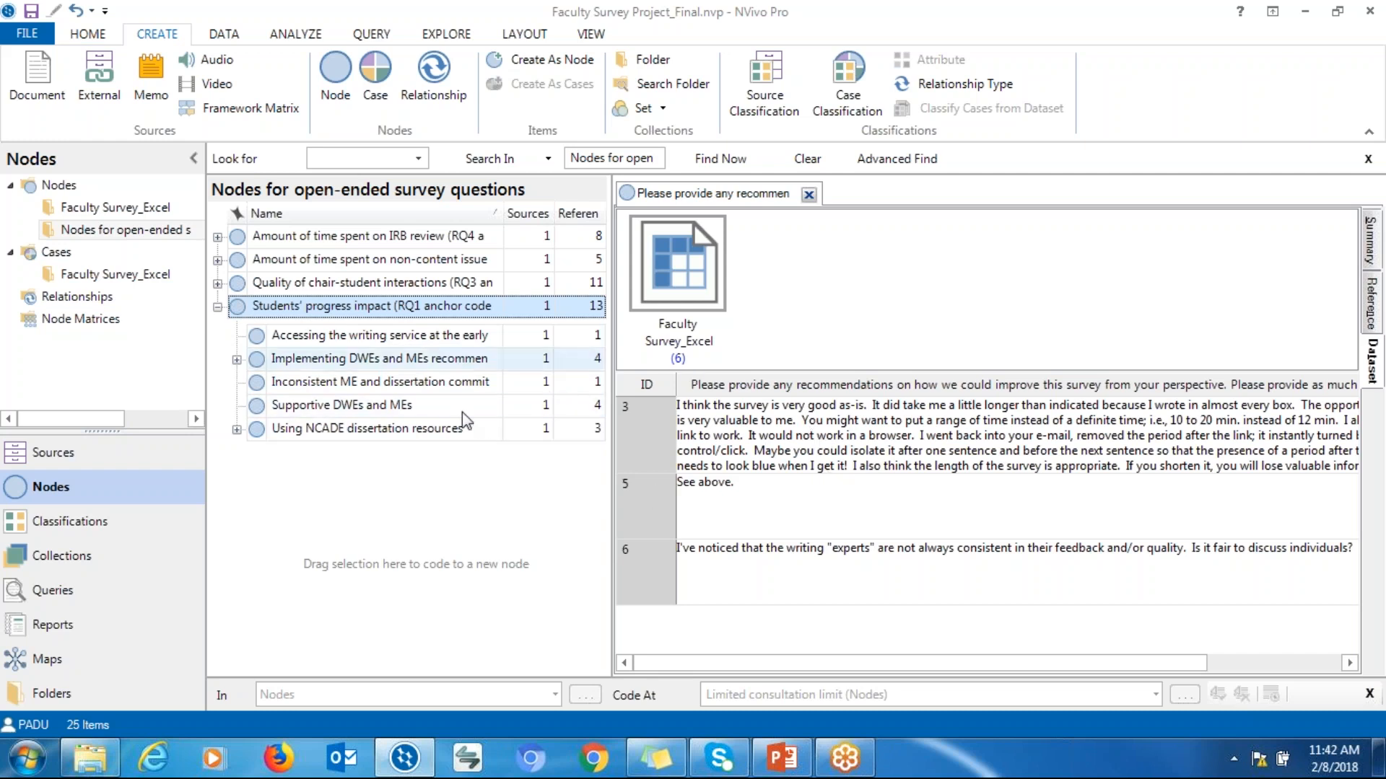
pyautogui.click(537, 467)
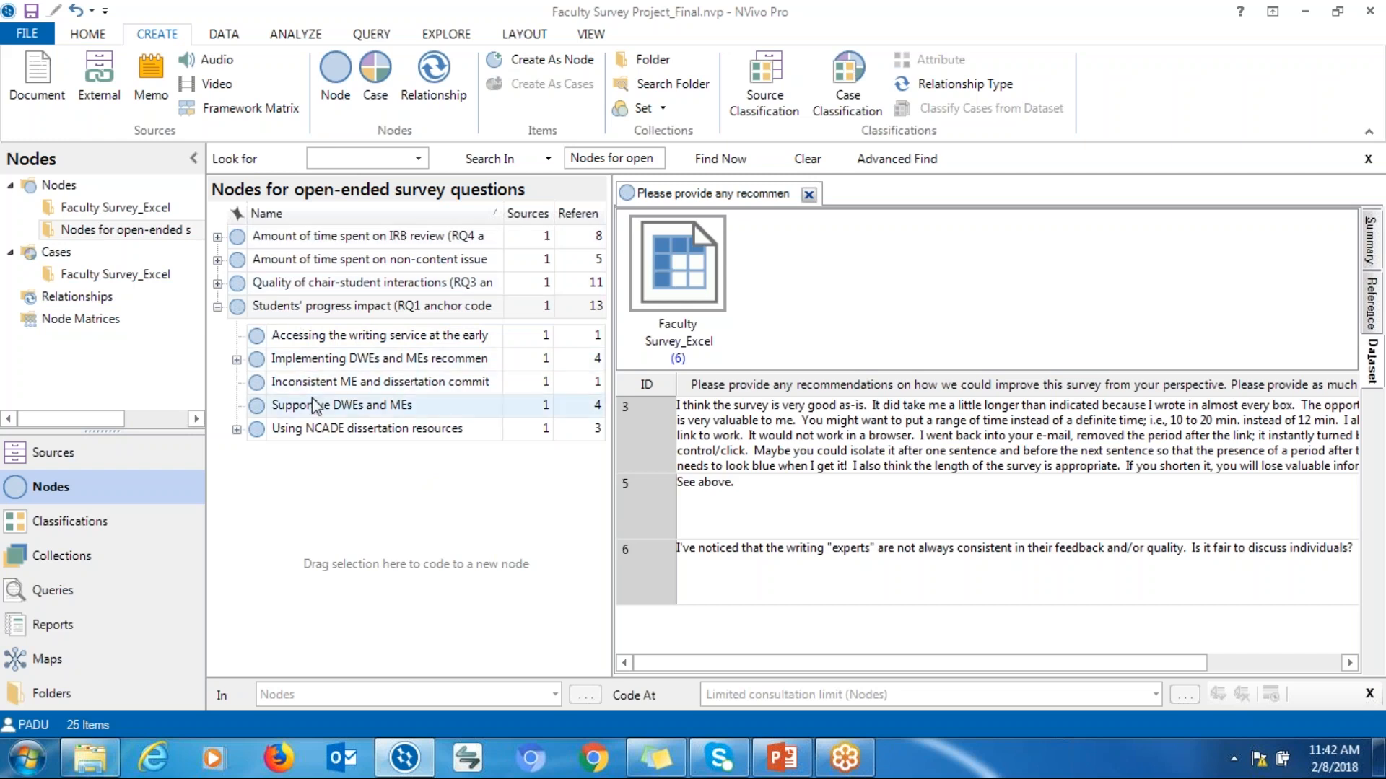
pyautogui.click(314, 409)
pyautogui.doubleClick(314, 410)
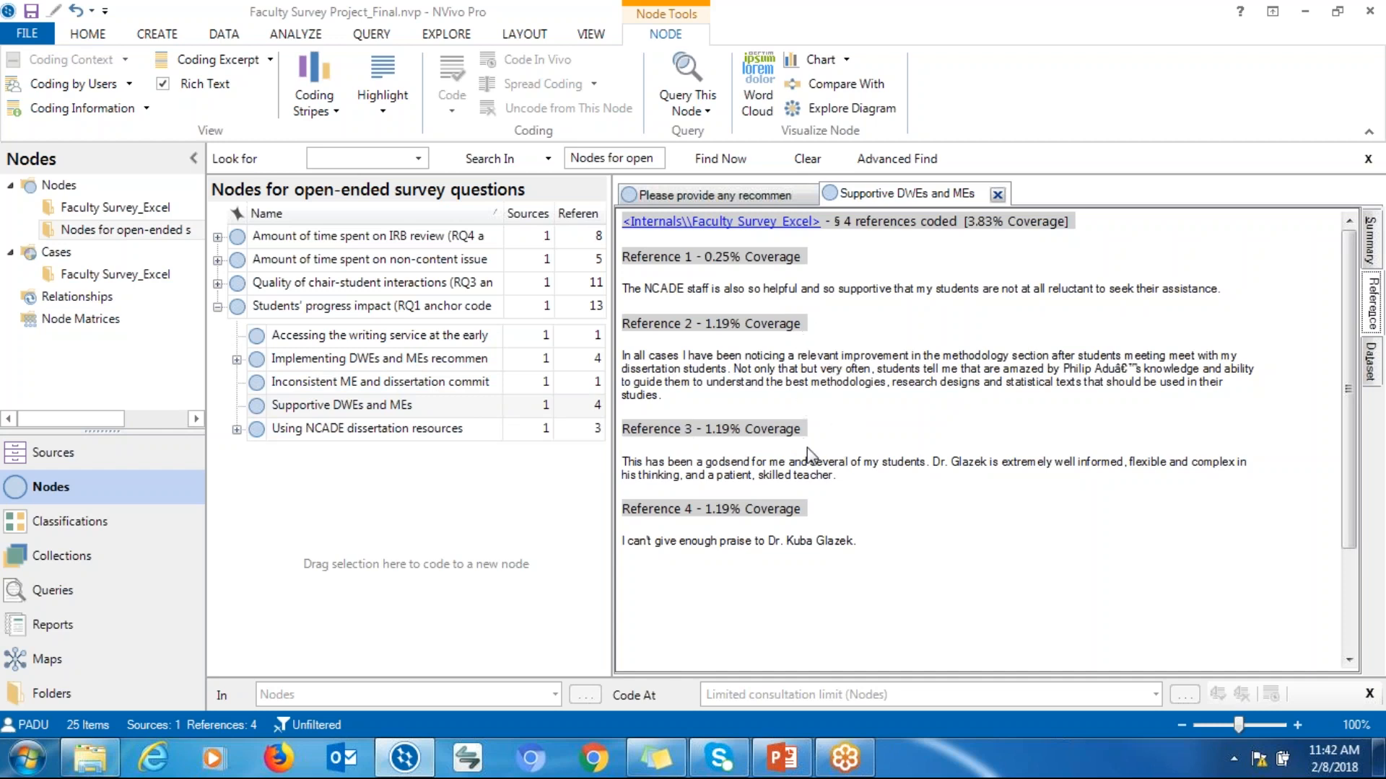
# Try to rename the Supportive DWEs and MEs node
pyautogui.click(305, 408)
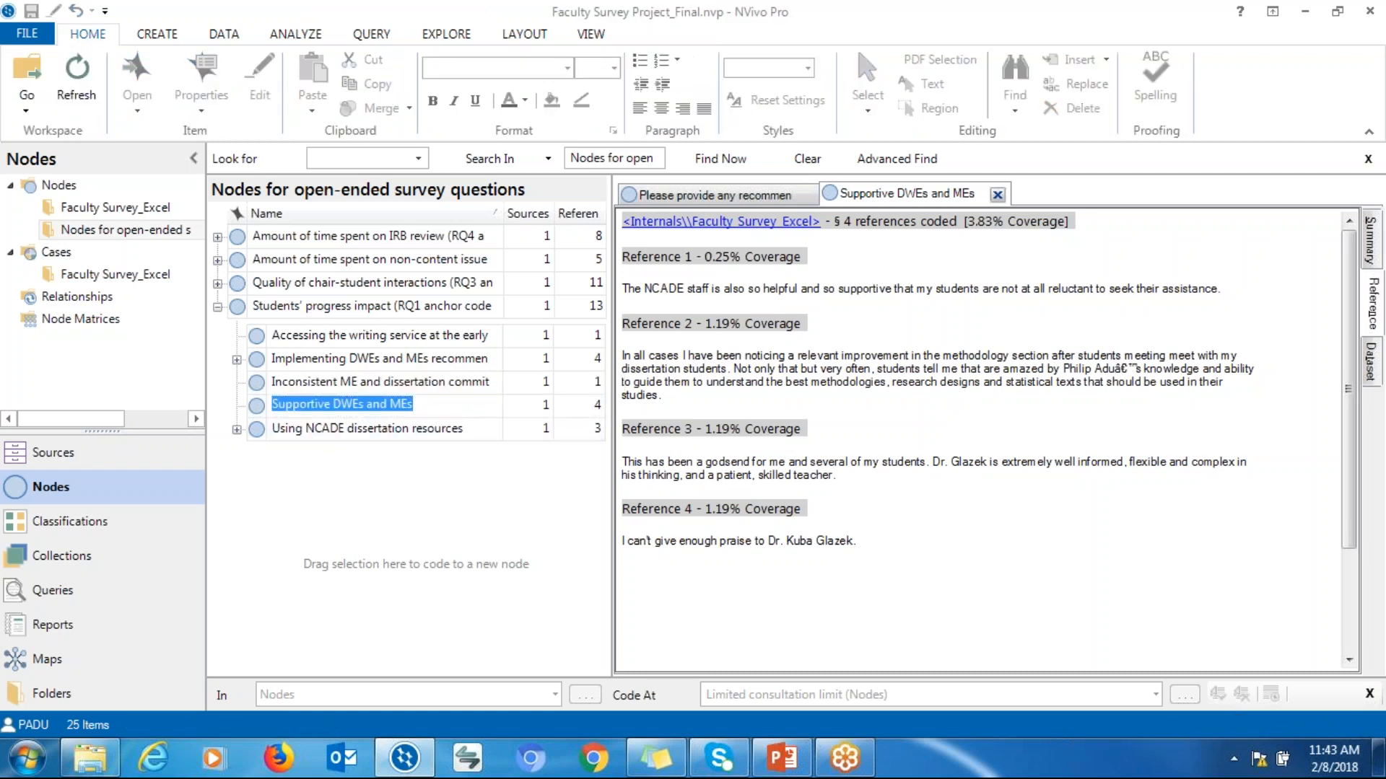
pyautogui.press('Escape')
pyautogui.click(305, 405)
pyautogui.click(422, 408)
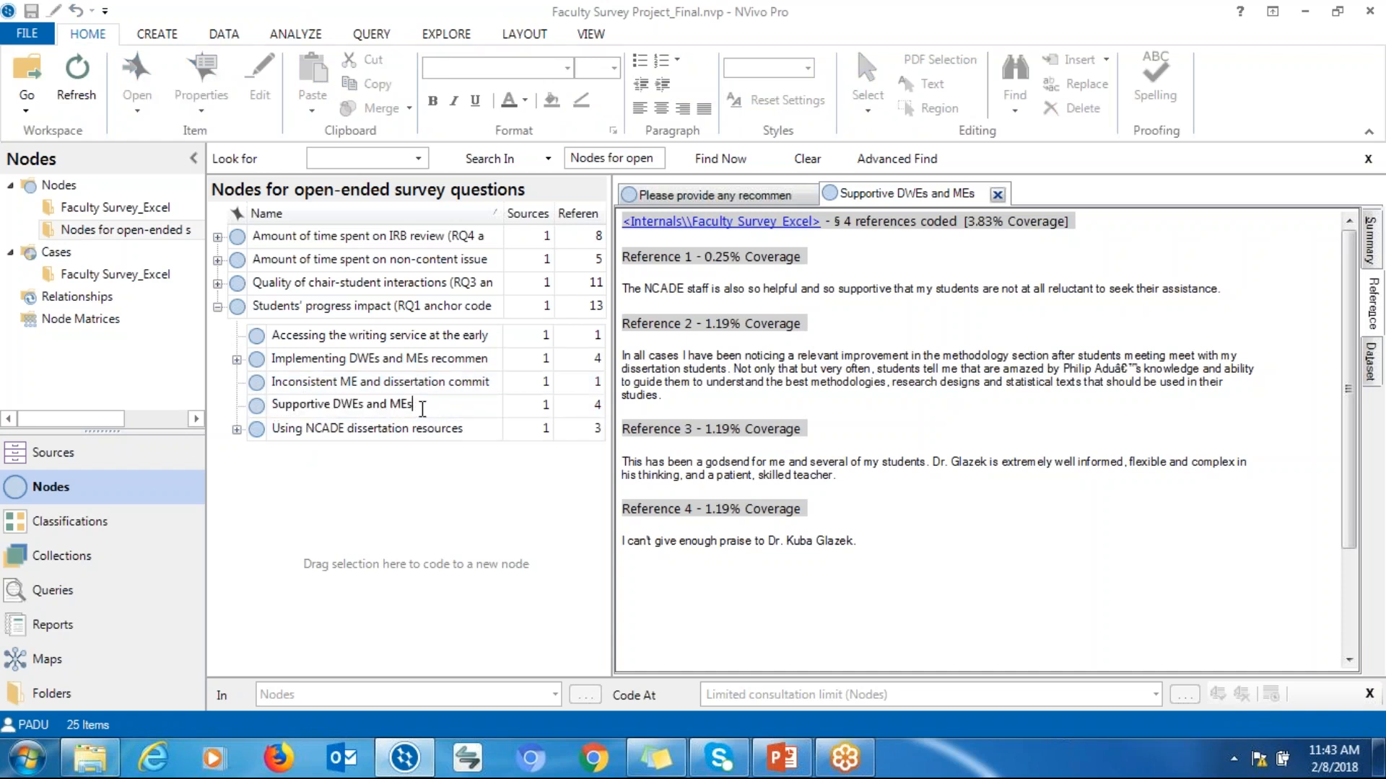
pyautogui.press('BackSpace')
pyautogui.write('nnfnnfffofofo')
pyautogui.press('BackSpace')
pyautogui.press('BackSpace')
pyautogui.press('BackSpace')
pyautogui.press('BackSpace')
pyautogui.click(534, 505)
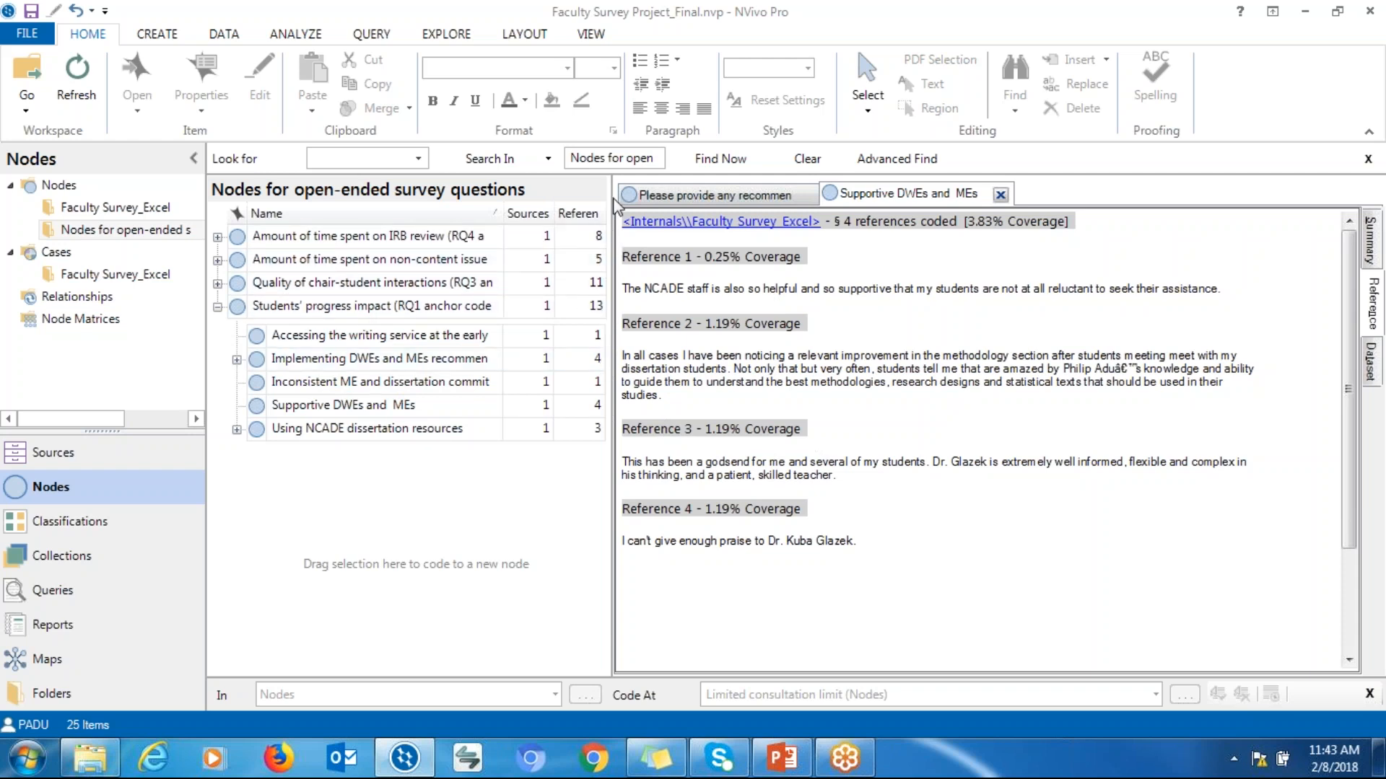
# Widen the node detail pane, restore the window, and start closing the project, cancelling the save prompt
pyautogui.moveTo(613, 187); pyautogui.dragTo(736, 185)
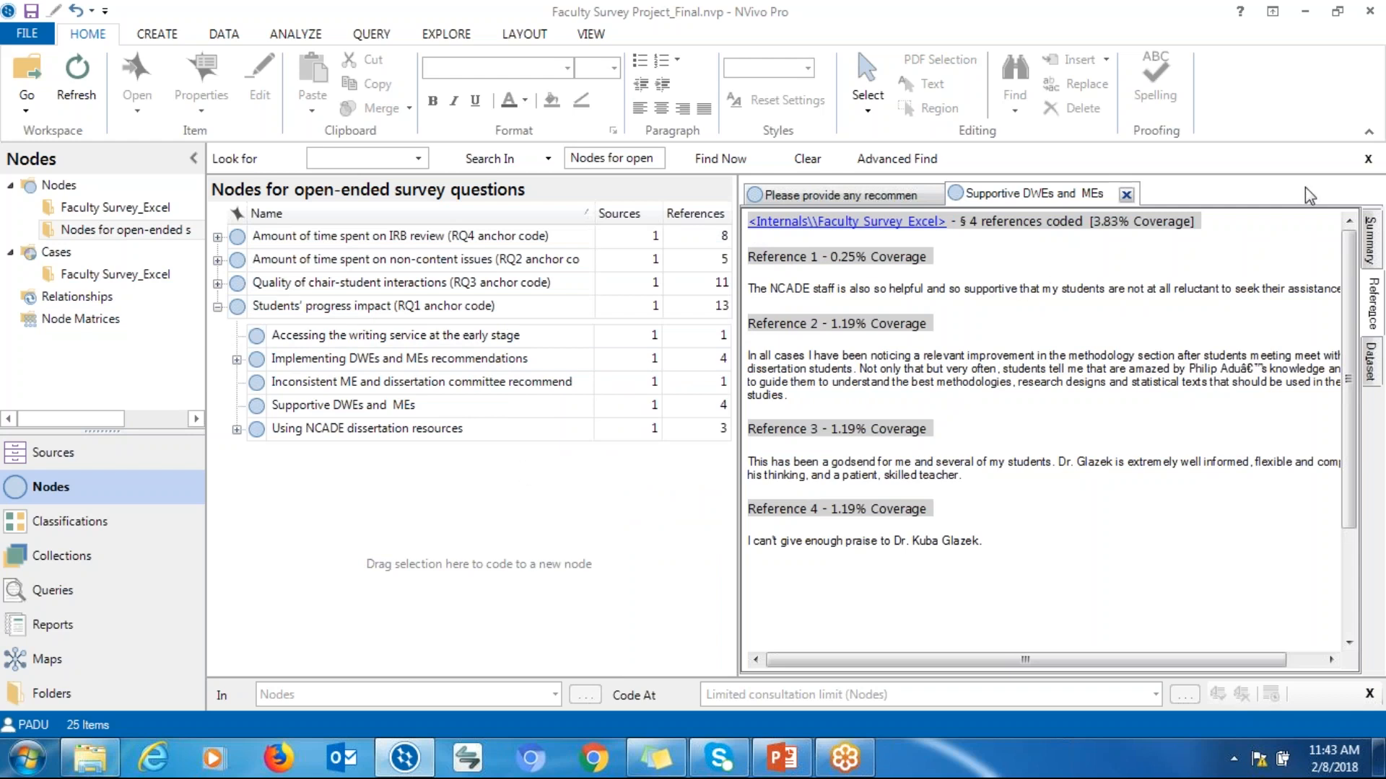
pyautogui.doubleClick(869, 21)
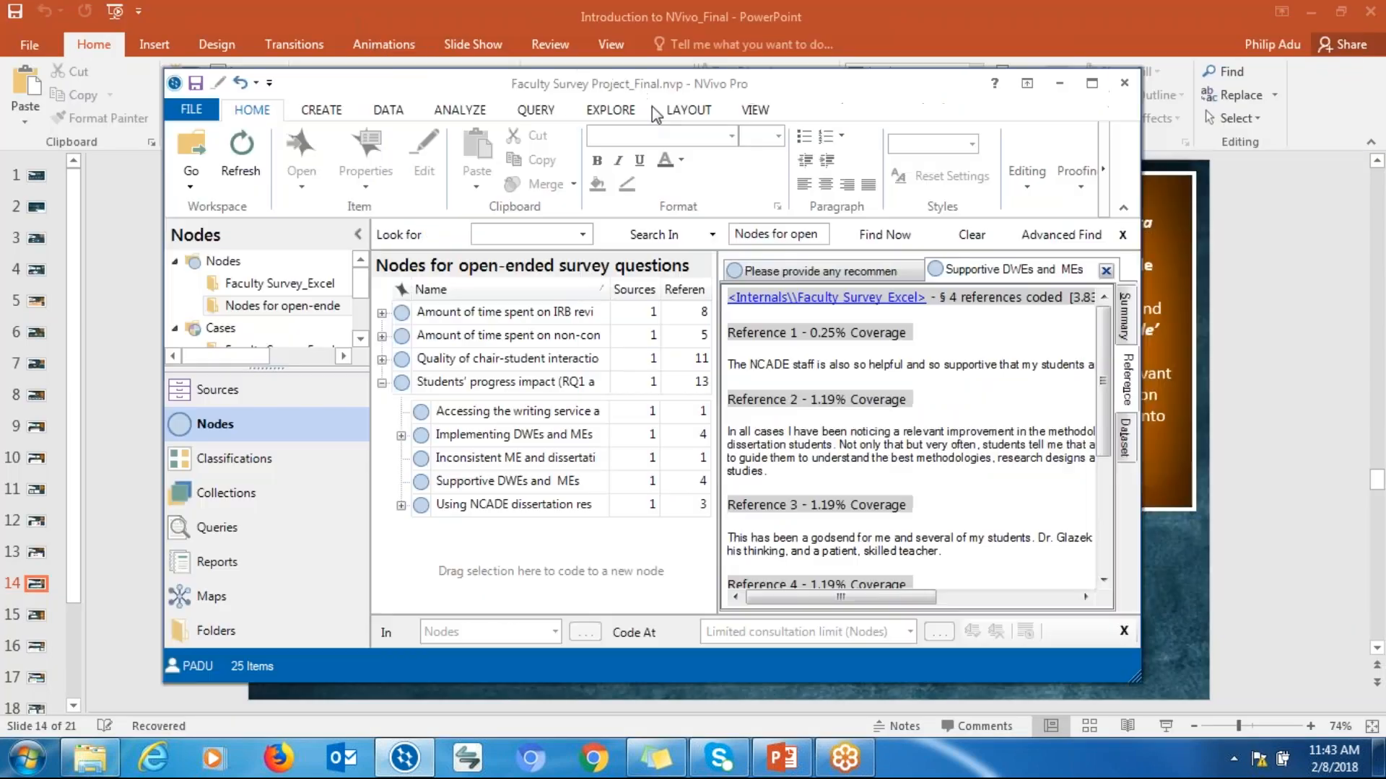
pyautogui.click(1120, 85)
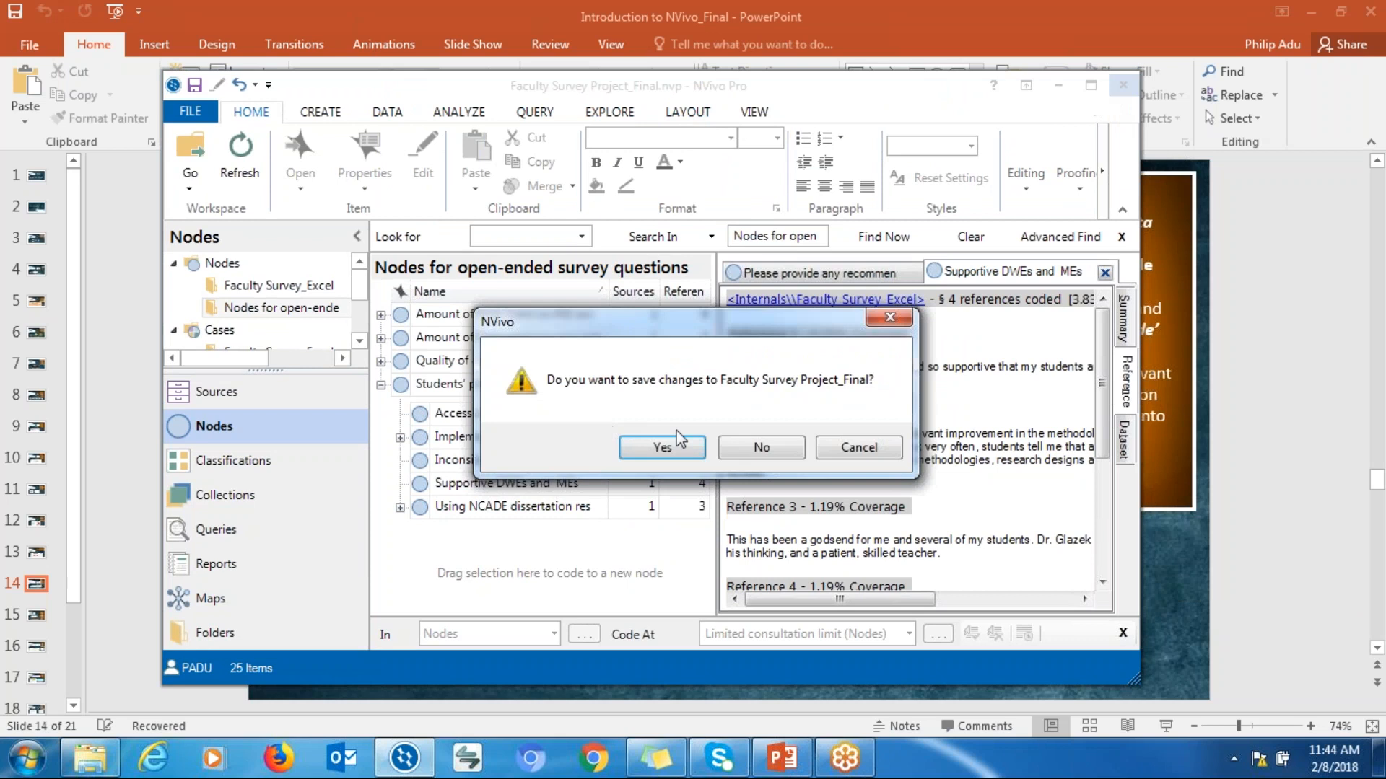
pyautogui.click(848, 448)
# Minimize NVivo and switch to PowerPoint to start the slide show at the current slide
pyautogui.click(1058, 85)
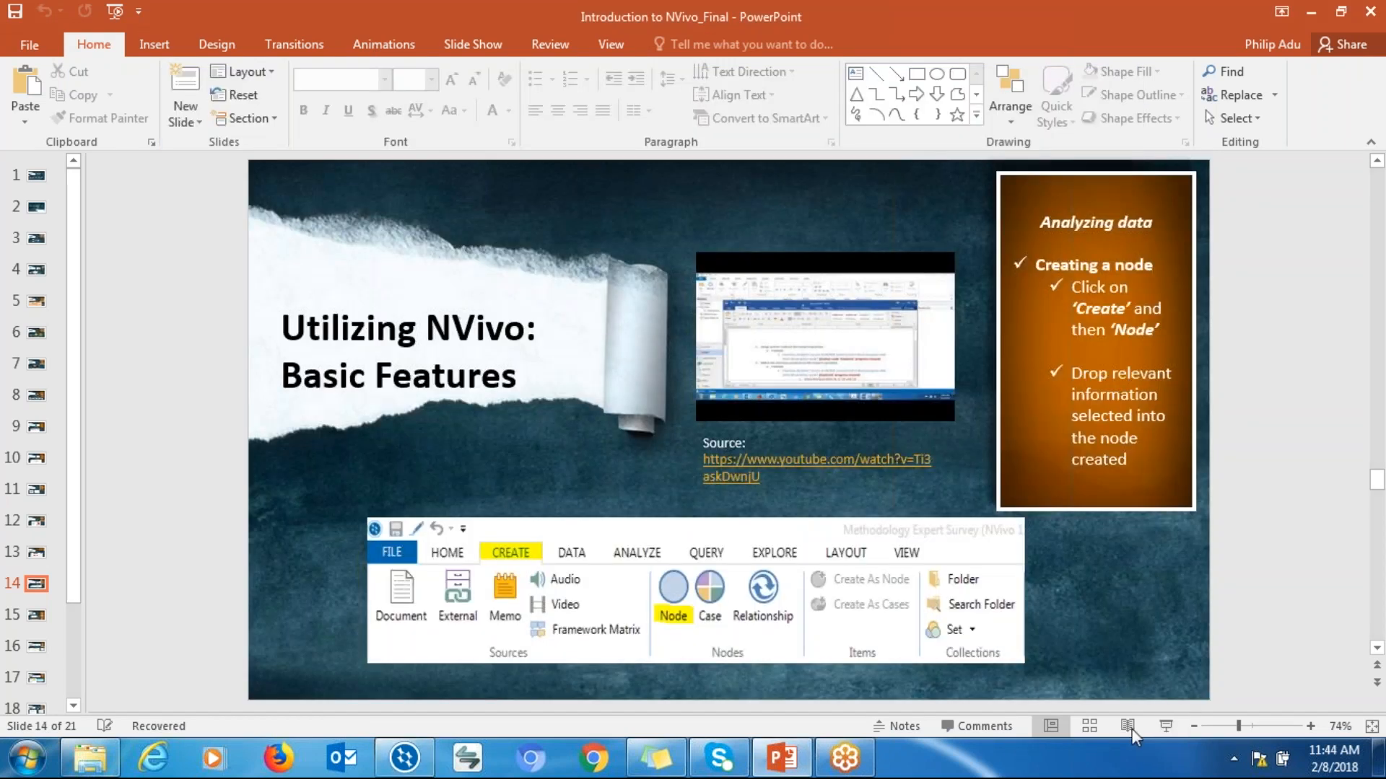
pyautogui.click(1154, 726)
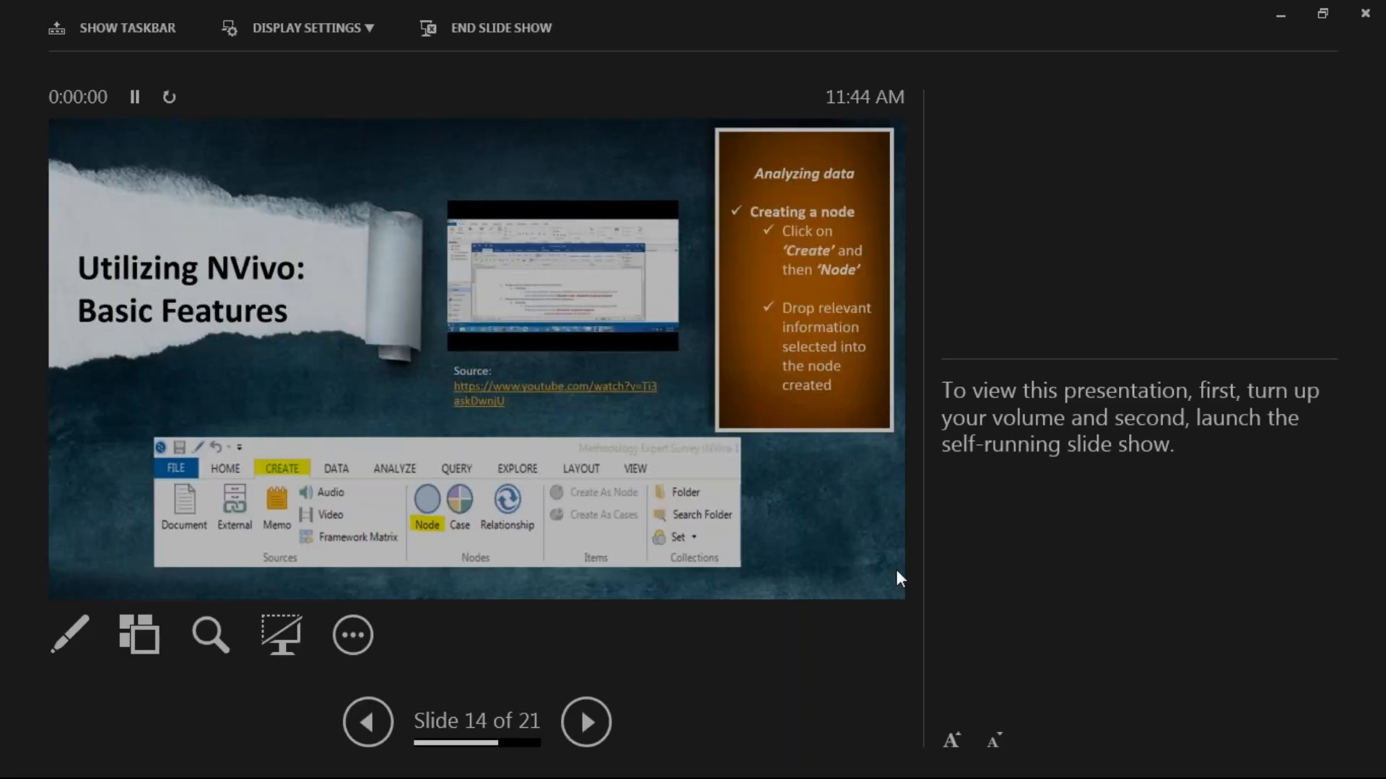
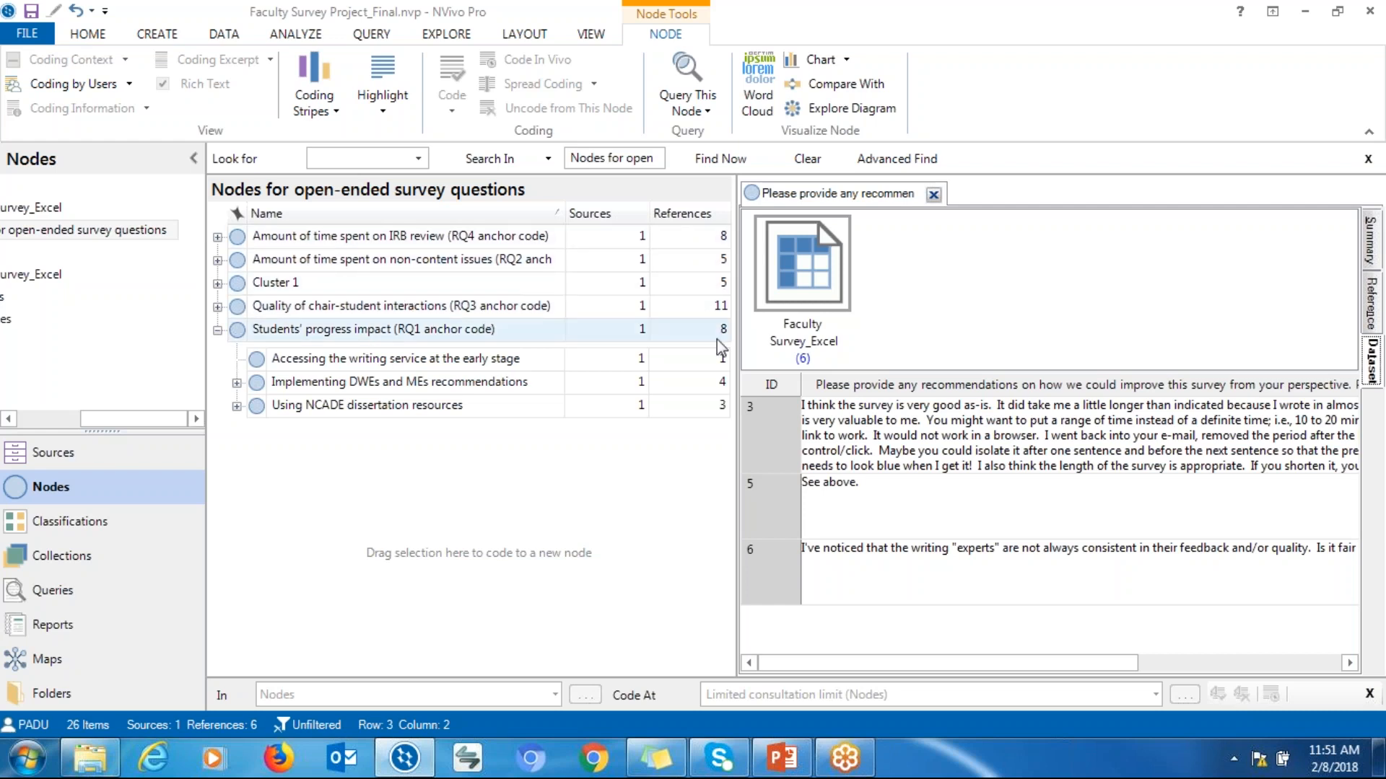
# Close the open node and create a comparison diagram of the MEs understanding of students' research plan and More confident dissertating students nodes
pyautogui.click(933, 195)
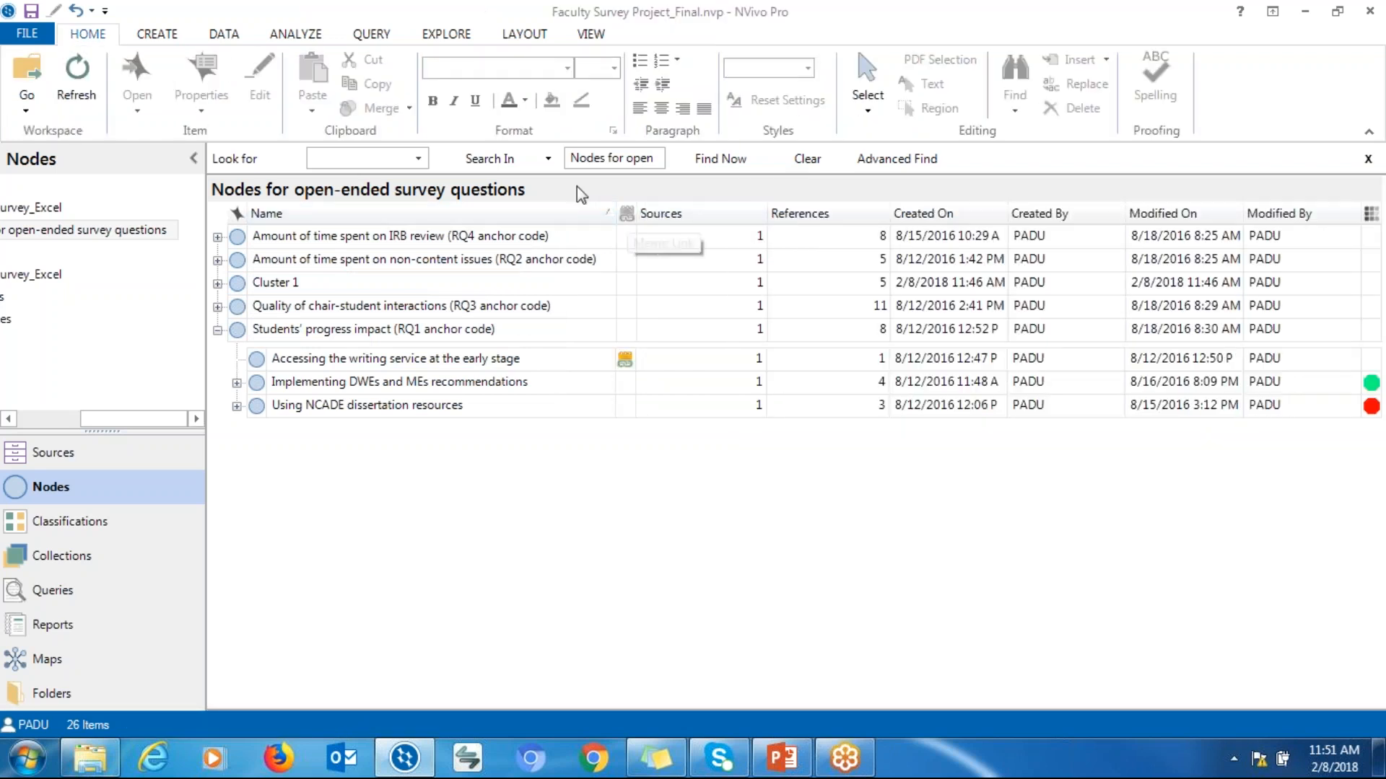
pyautogui.click(446, 34)
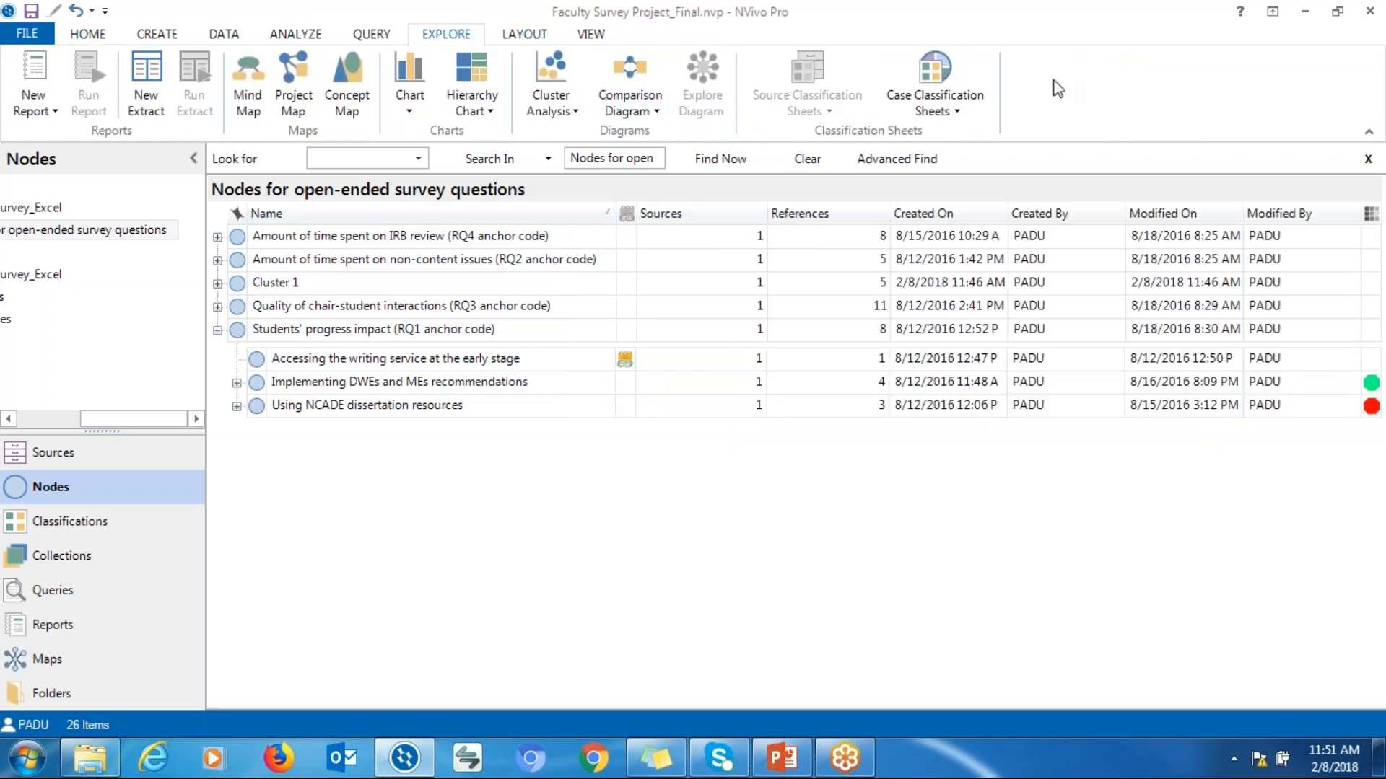
pyautogui.click(626, 112)
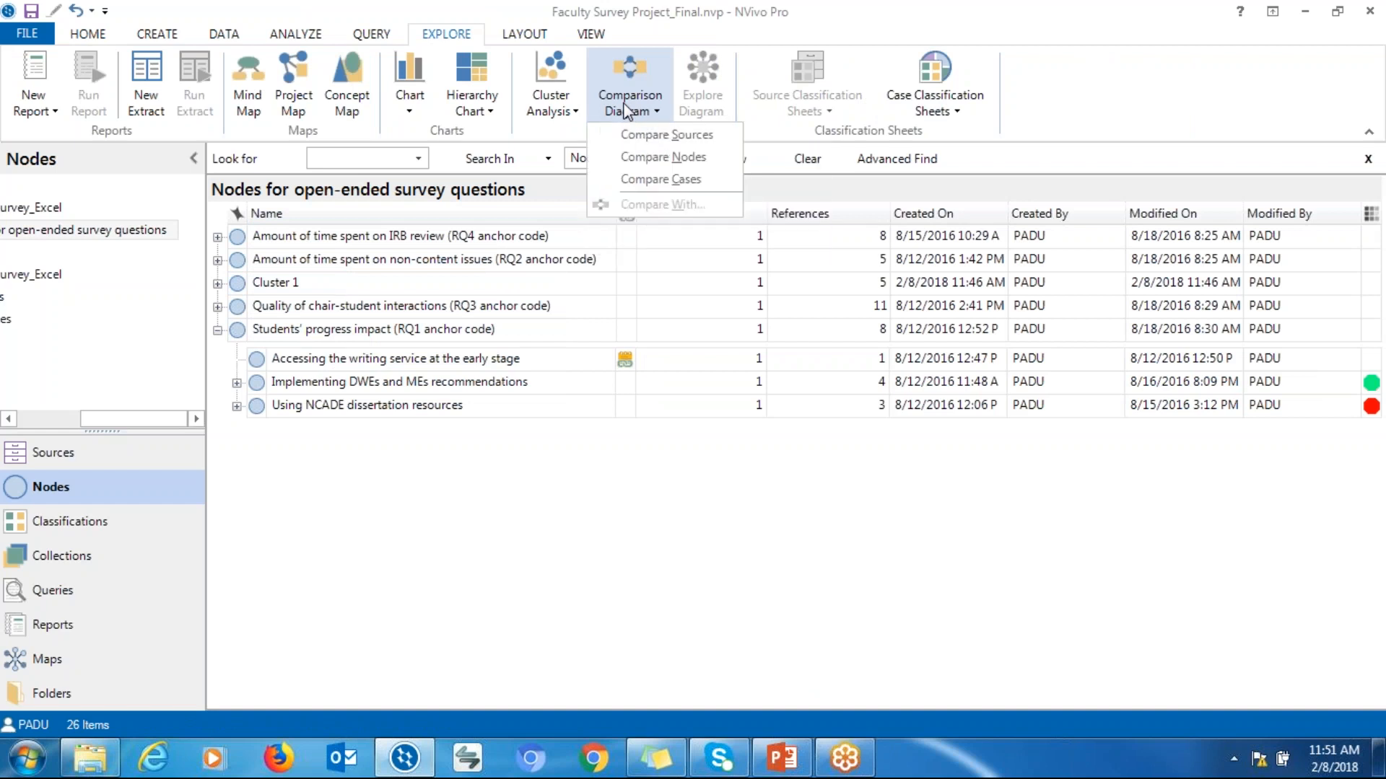
pyautogui.click(682, 156)
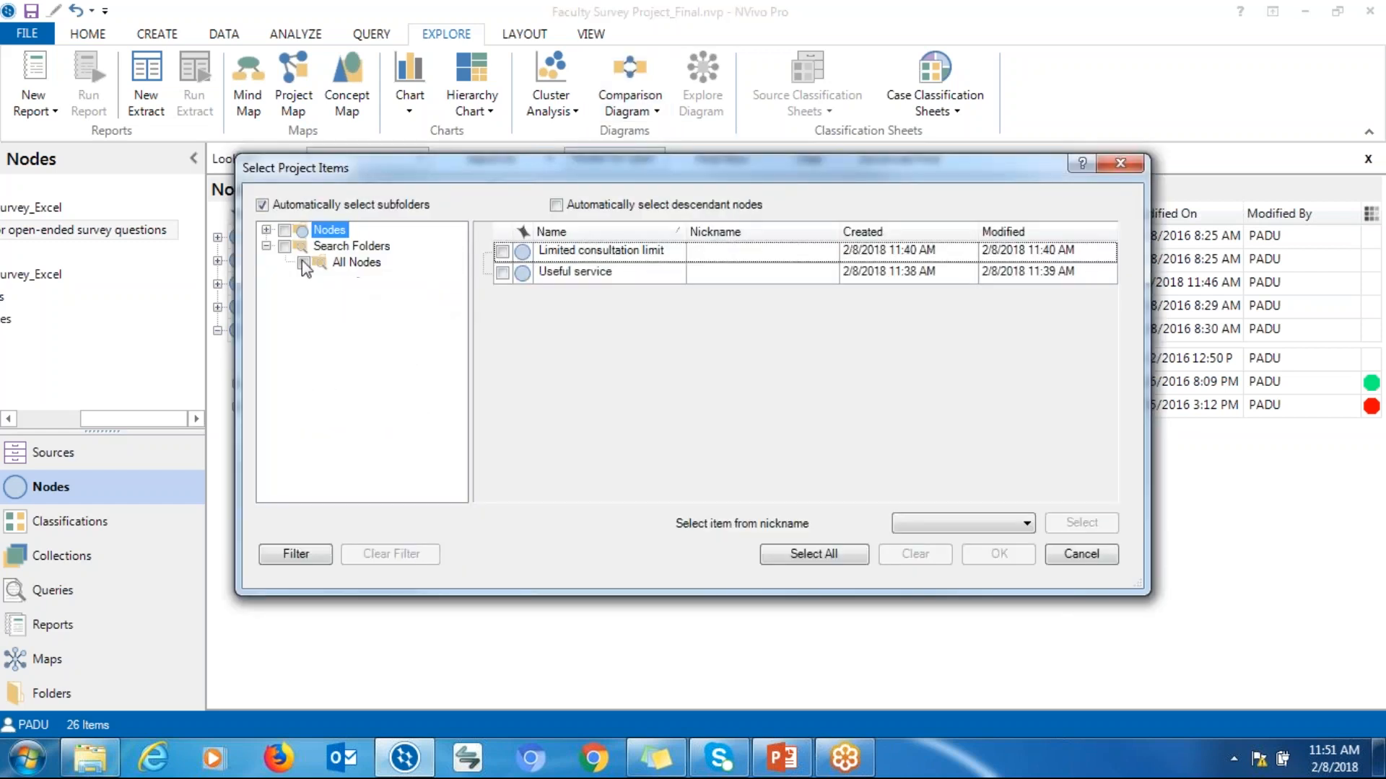
pyautogui.click(267, 231)
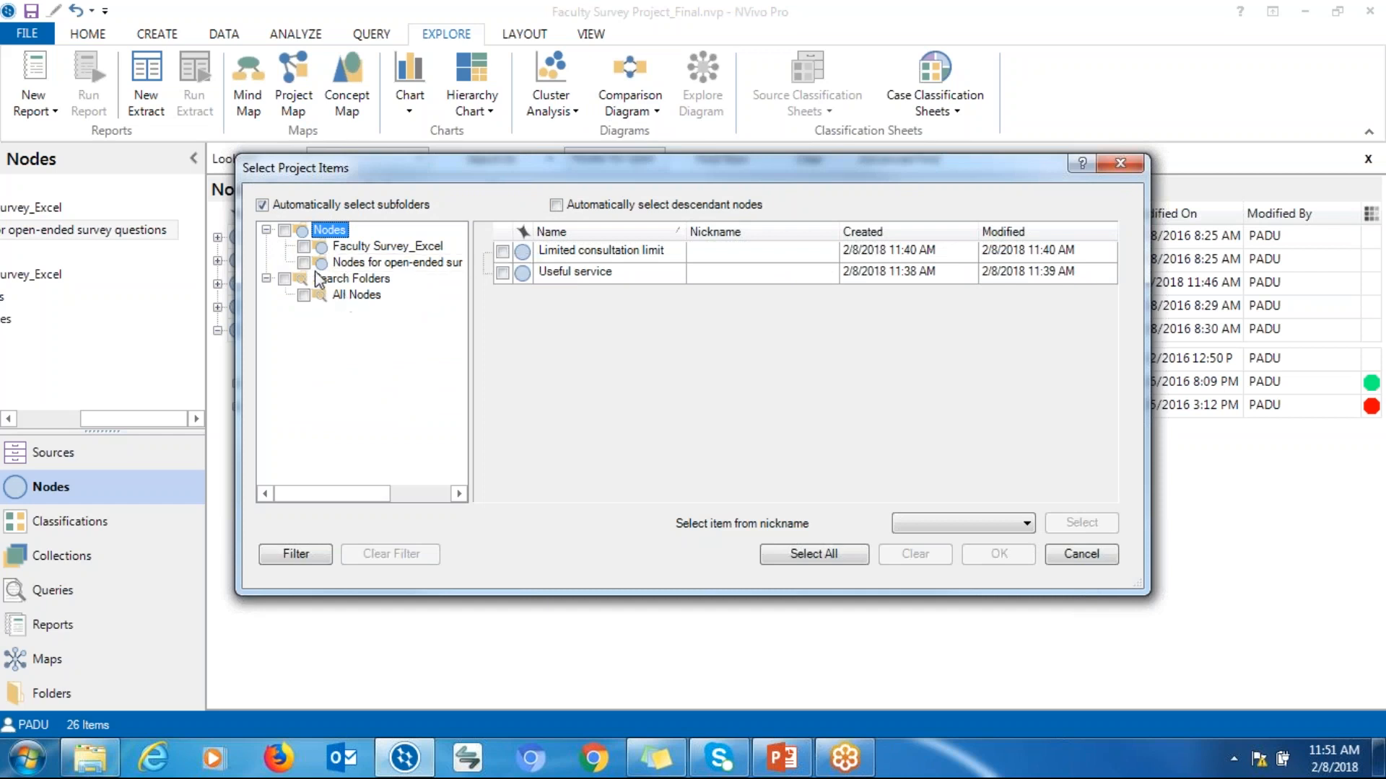
pyautogui.click(341, 265)
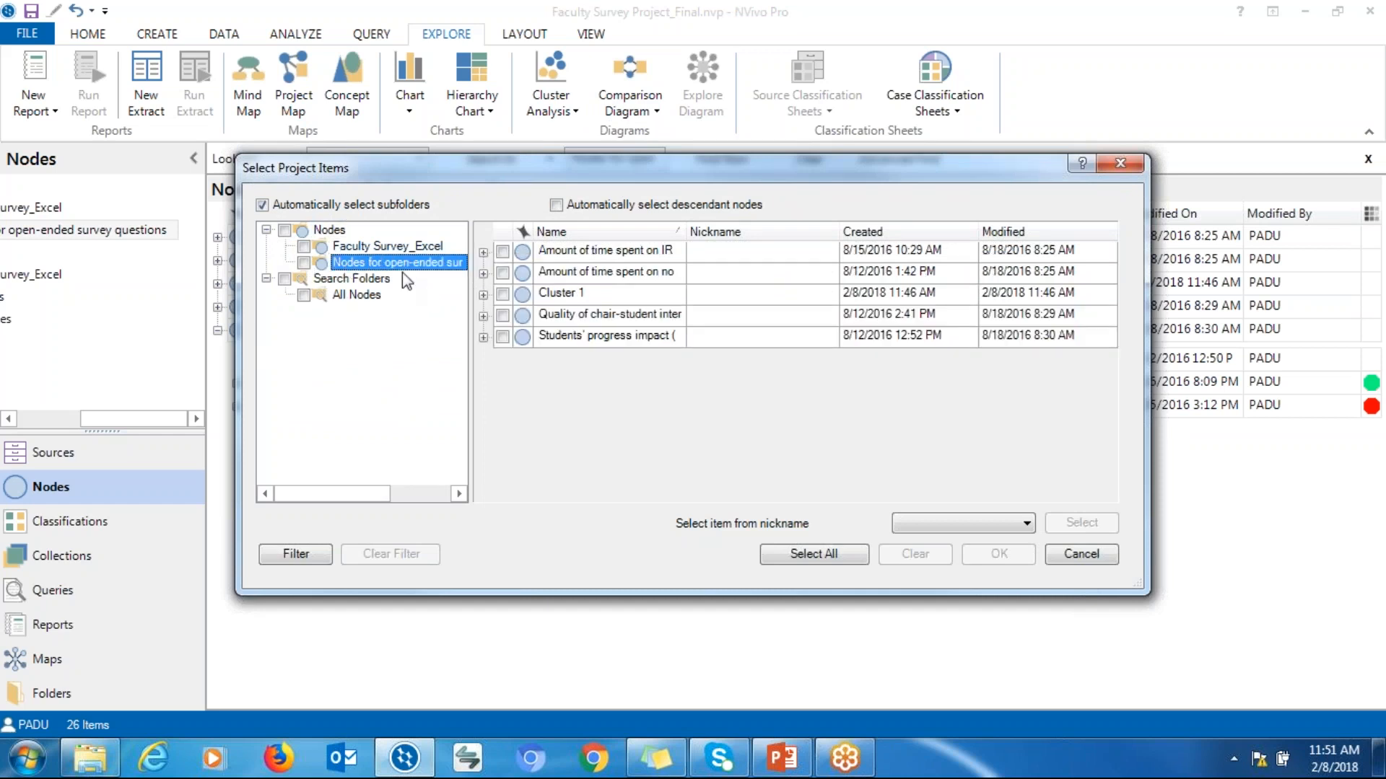
pyautogui.click(483, 275)
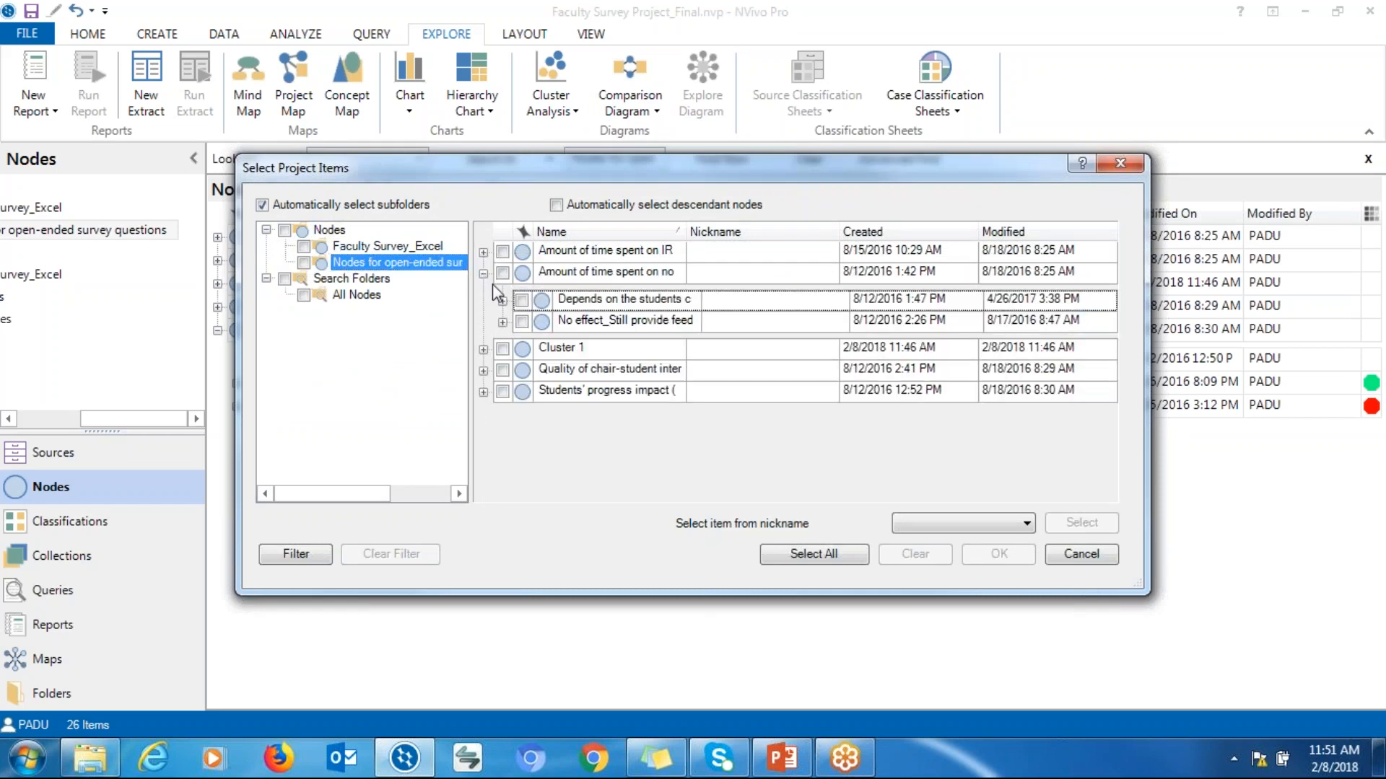
pyautogui.click(483, 350)
pyautogui.click(484, 425)
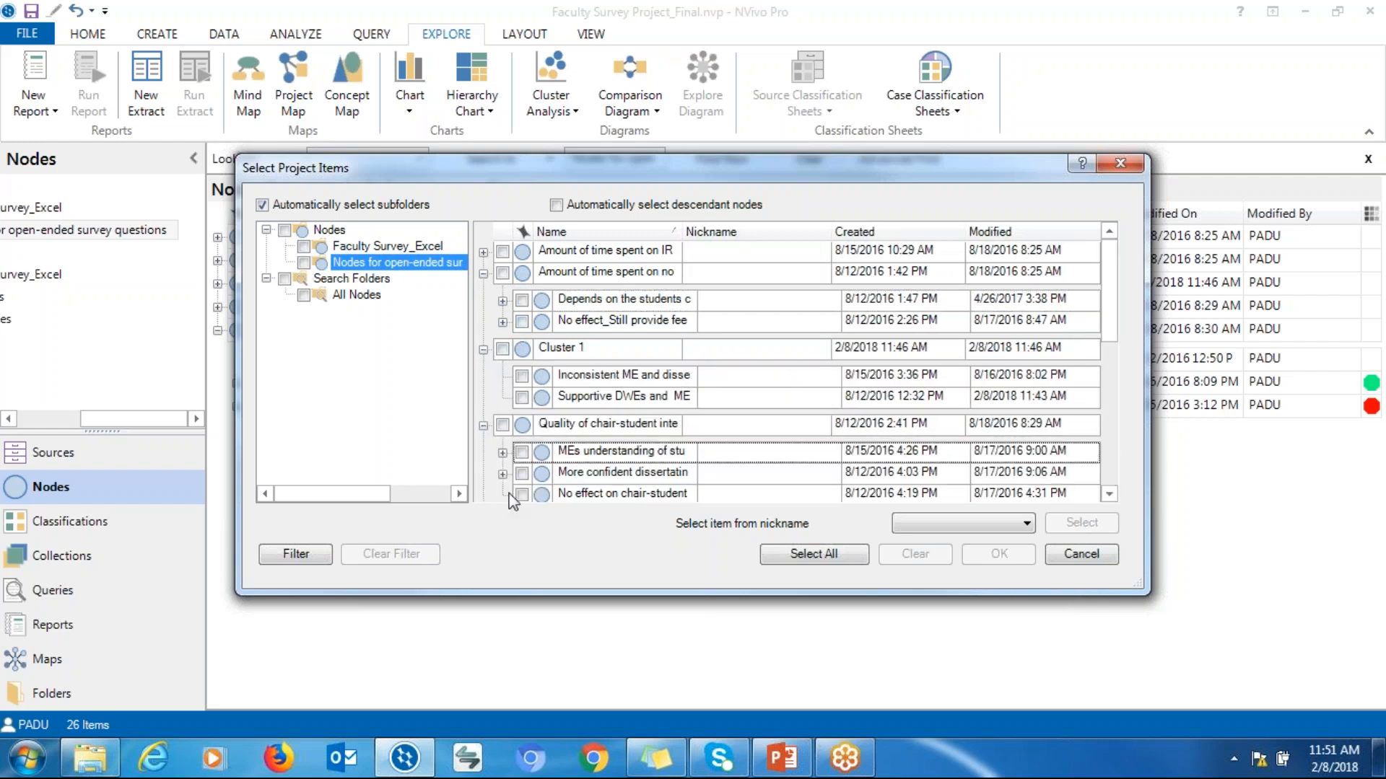
pyautogui.click(502, 453)
pyautogui.click(522, 453)
pyautogui.click(1108, 495)
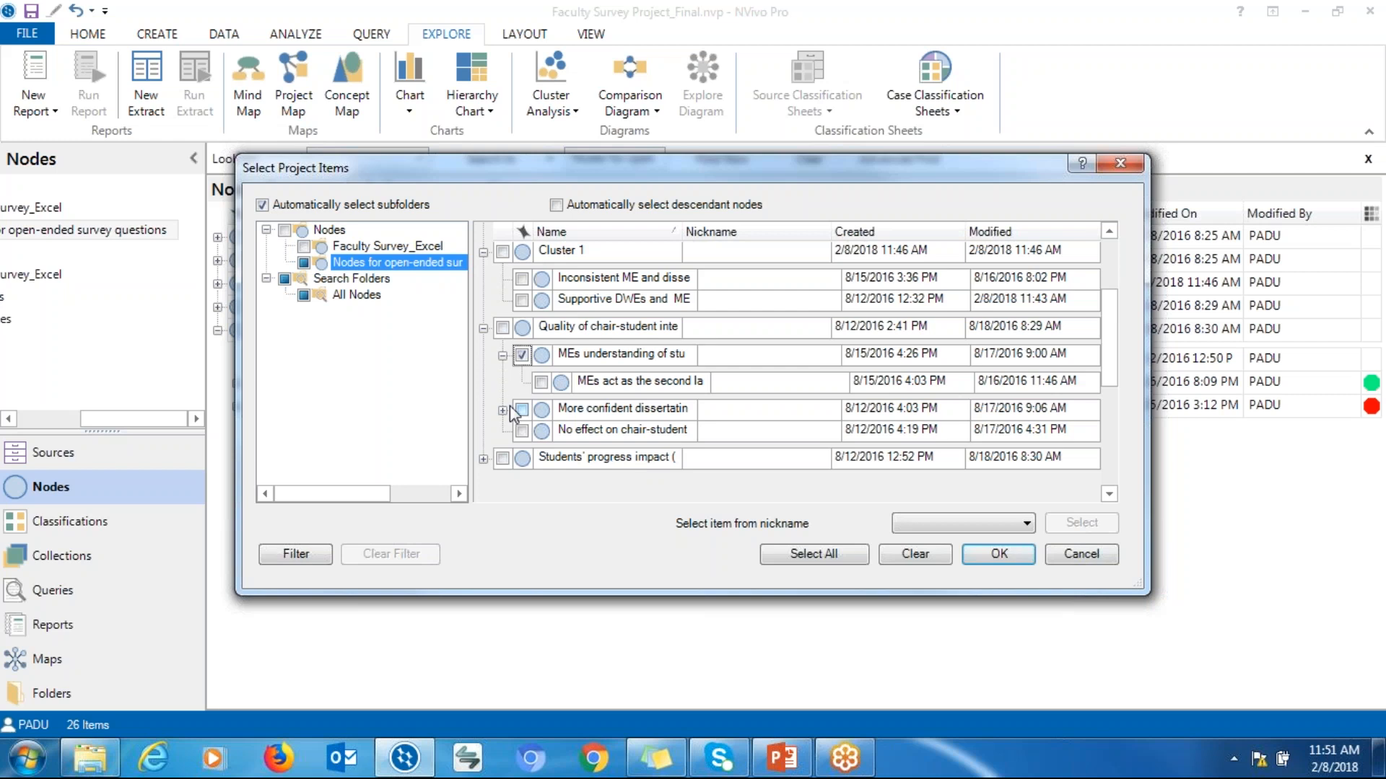
pyautogui.click(503, 410)
pyautogui.click(522, 411)
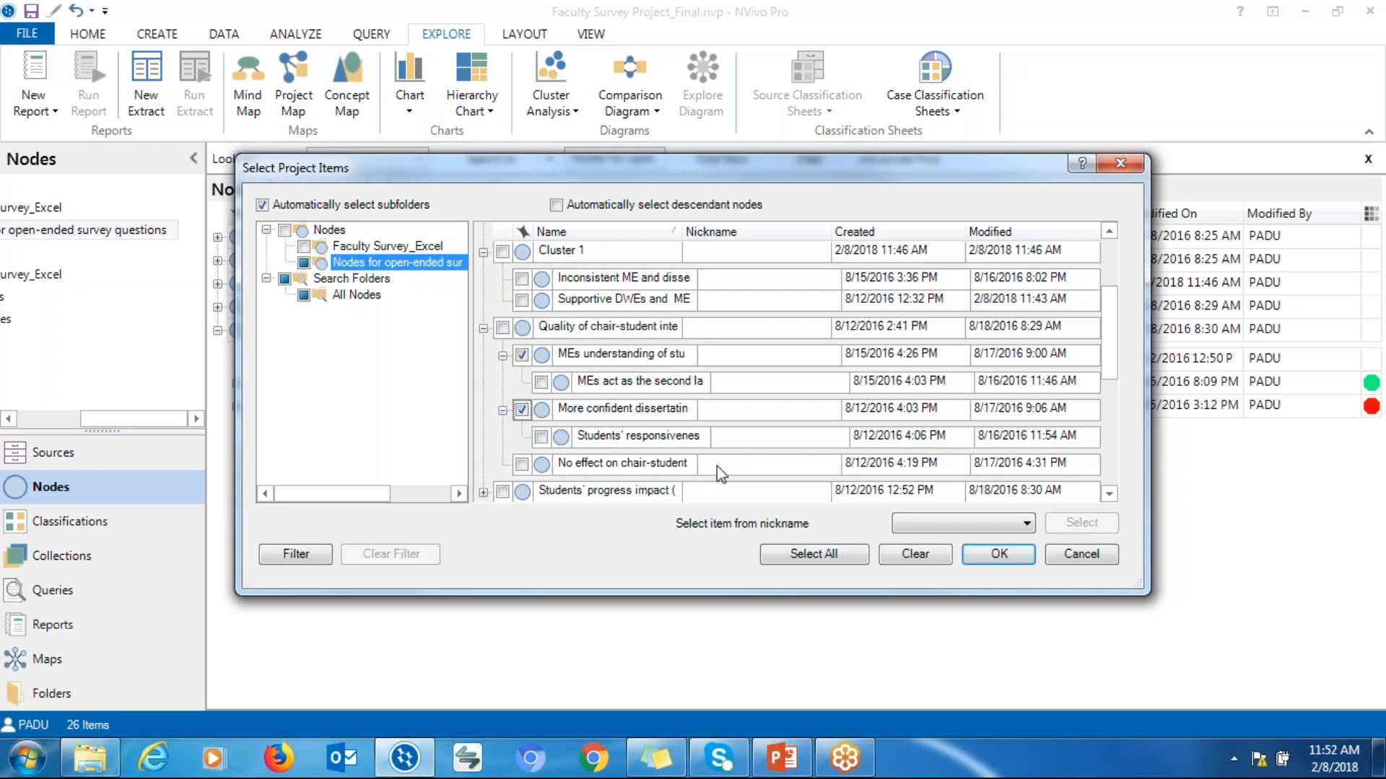
pyautogui.click(996, 560)
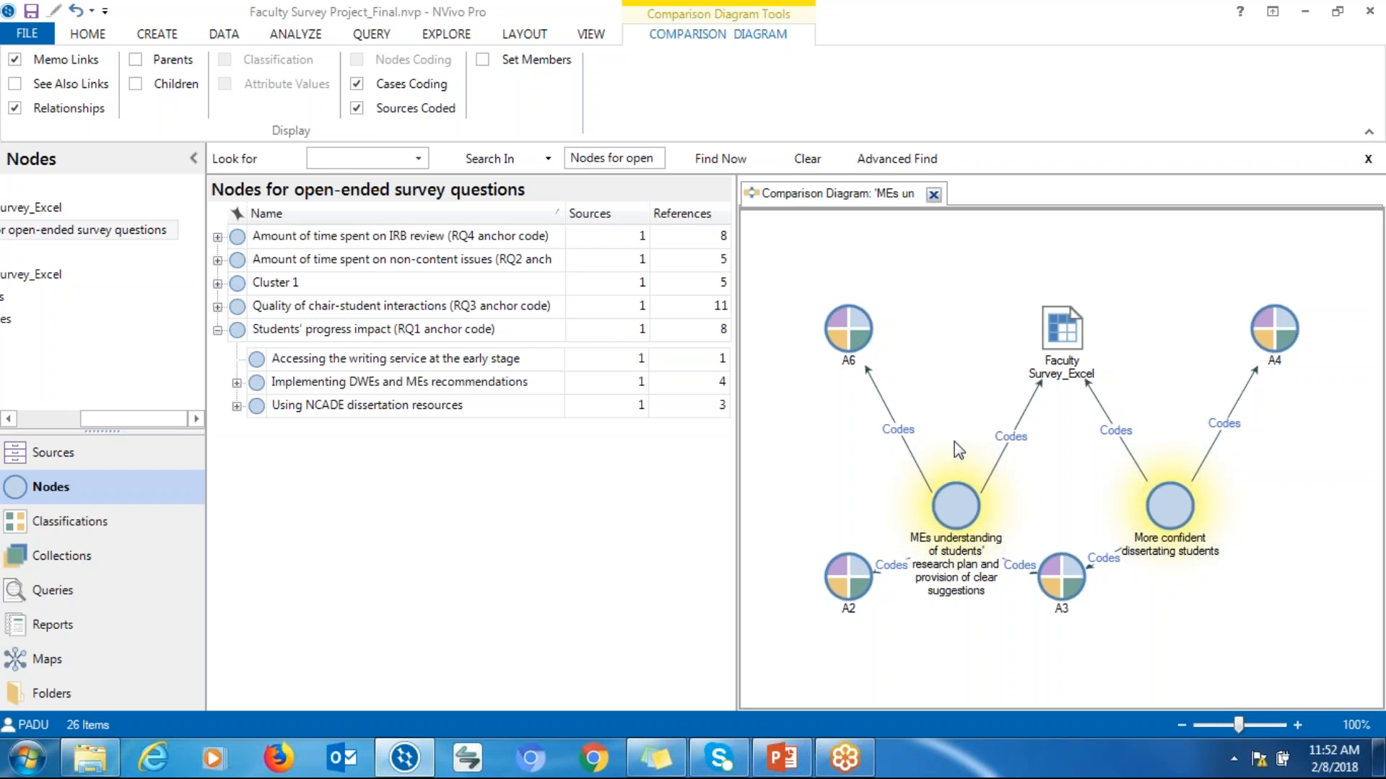
# Rearrange the two node shapes and the linked case shapes in the comparison diagram to space them out
pyautogui.moveTo(959, 512); pyautogui.dragTo(939, 470)
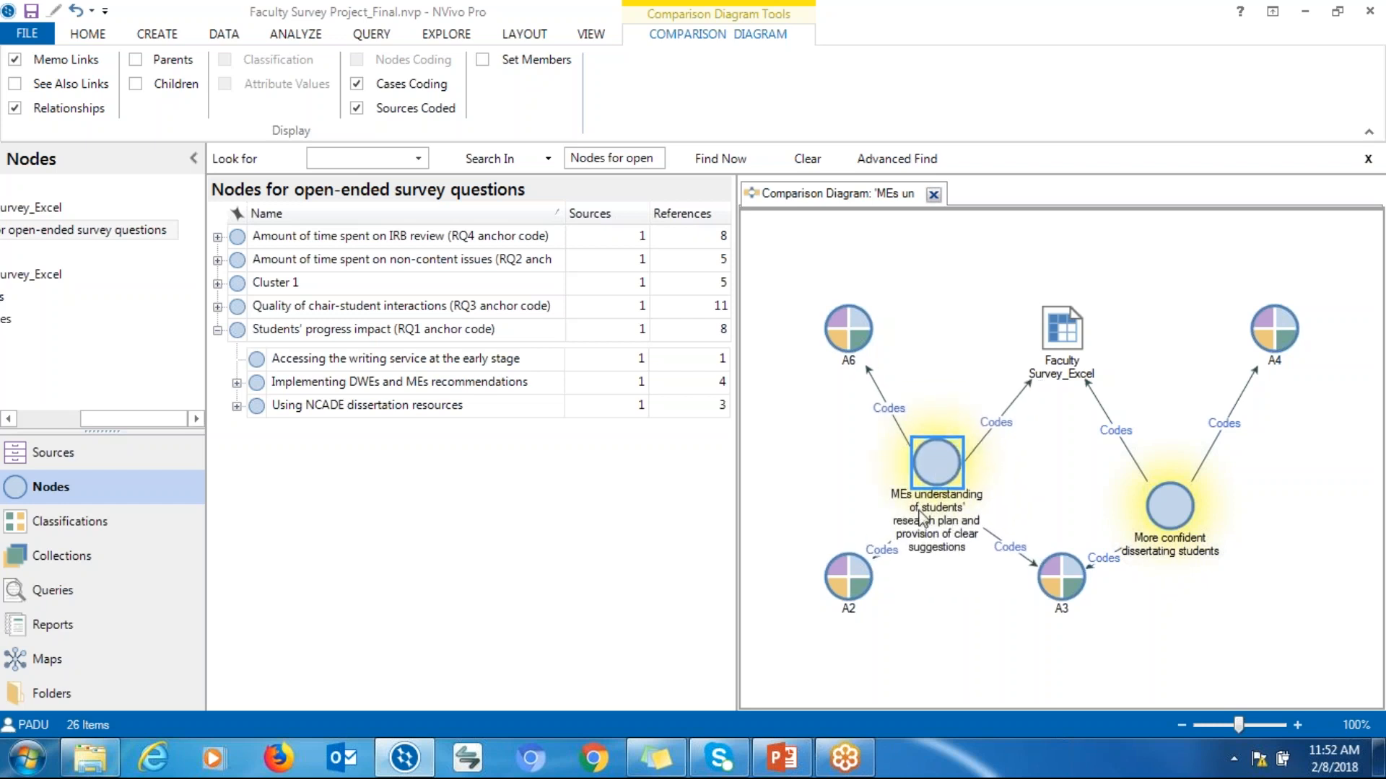
pyautogui.moveTo(1166, 509); pyautogui.dragTo(1195, 469)
pyautogui.moveTo(1068, 588); pyautogui.dragTo(1098, 581)
pyautogui.moveTo(1201, 455); pyautogui.dragTo(1211, 468)
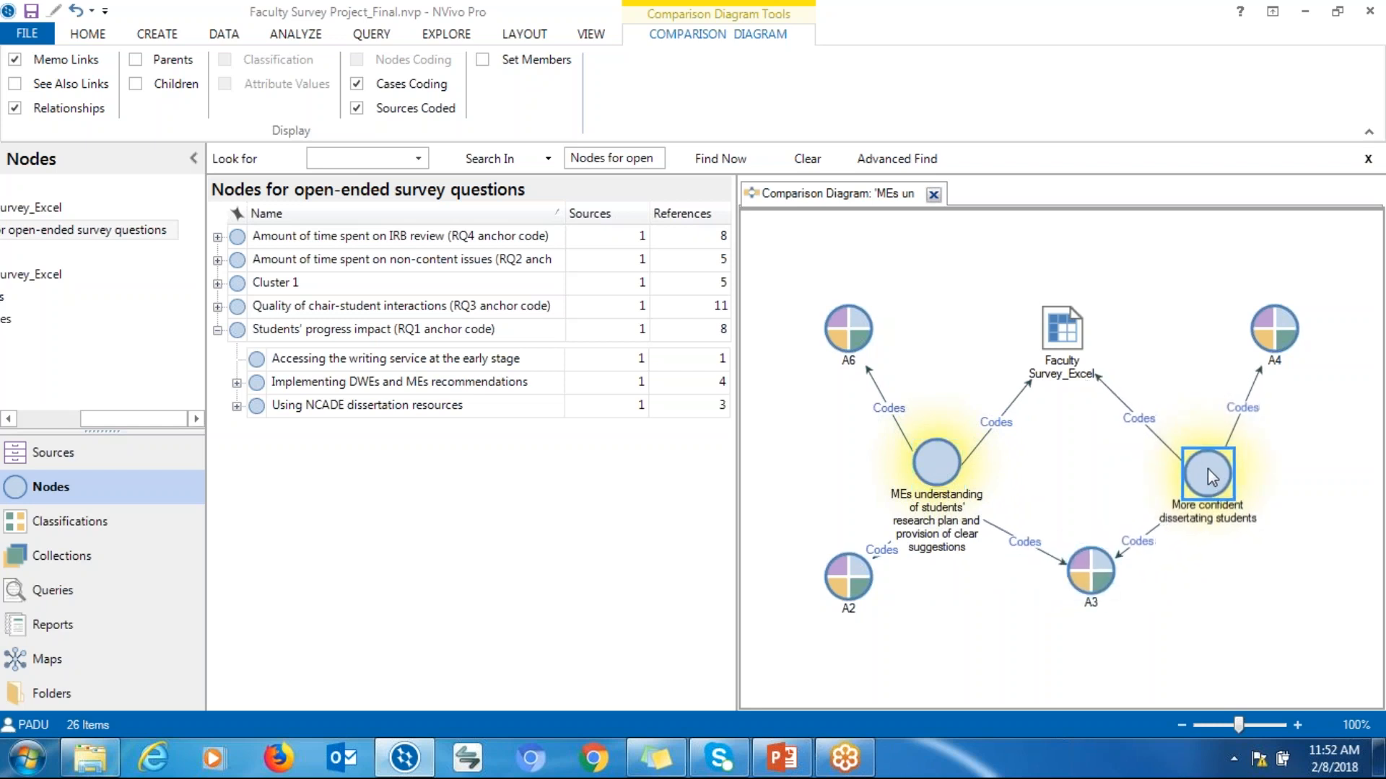
pyautogui.moveTo(947, 485); pyautogui.dragTo(947, 469)
pyautogui.moveTo(1086, 596)
pyautogui.mouseDown()
pyautogui.moveTo(1103, 576)
pyautogui.moveTo(1084, 563)
pyautogui.moveTo(1077, 510)
pyautogui.moveTo(1090, 592)
pyautogui.mouseUp()
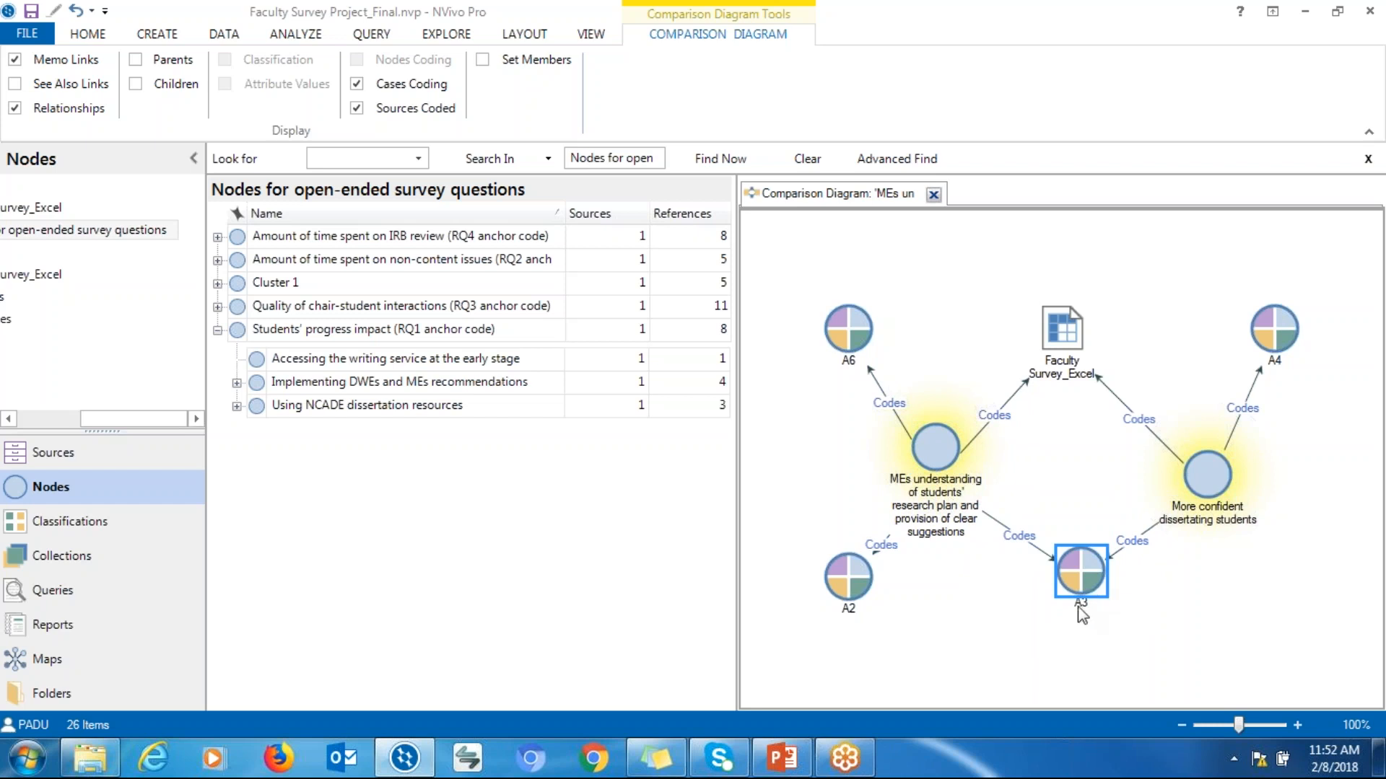
pyautogui.moveTo(1075, 578); pyautogui.dragTo(1076, 600)
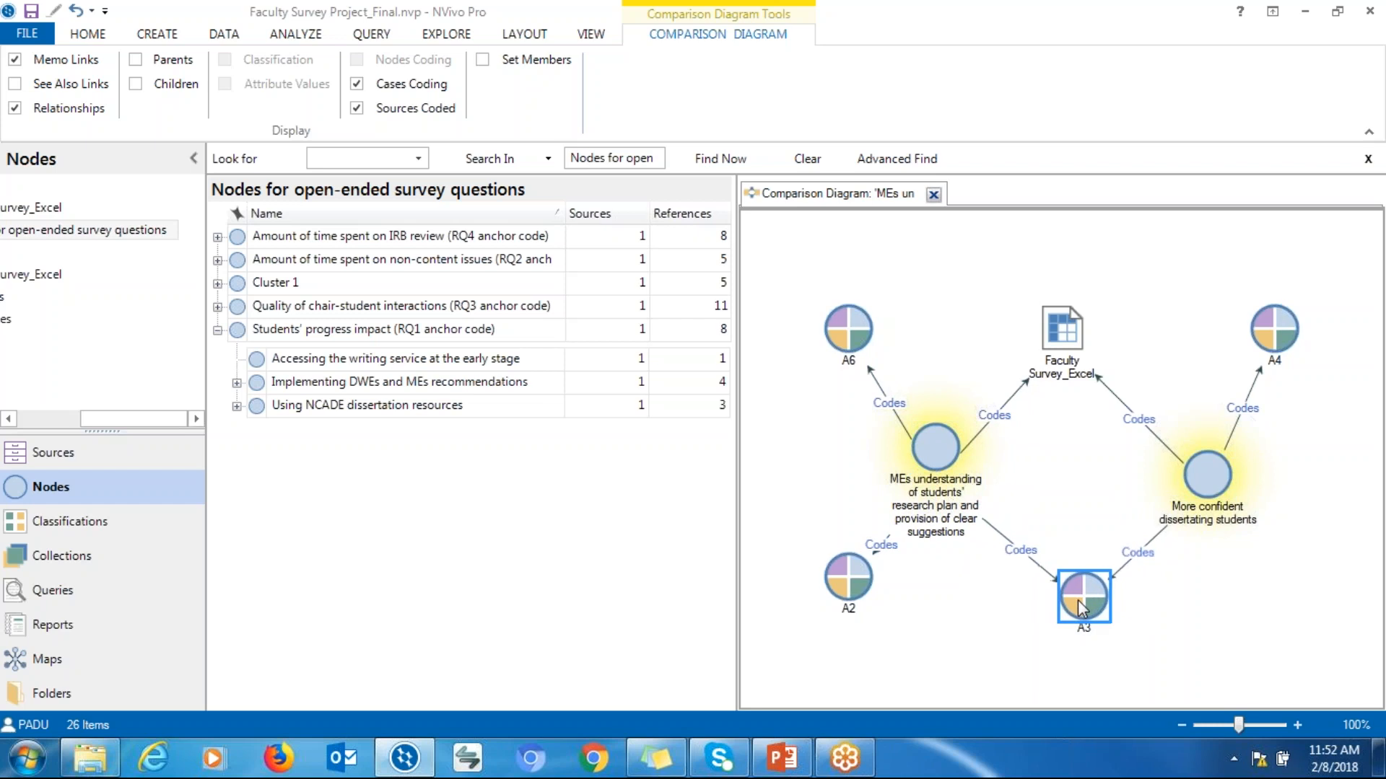
pyautogui.moveTo(948, 491)
pyautogui.mouseDown()
pyautogui.moveTo(990, 456)
pyautogui.moveTo(970, 477)
pyautogui.mouseUp()
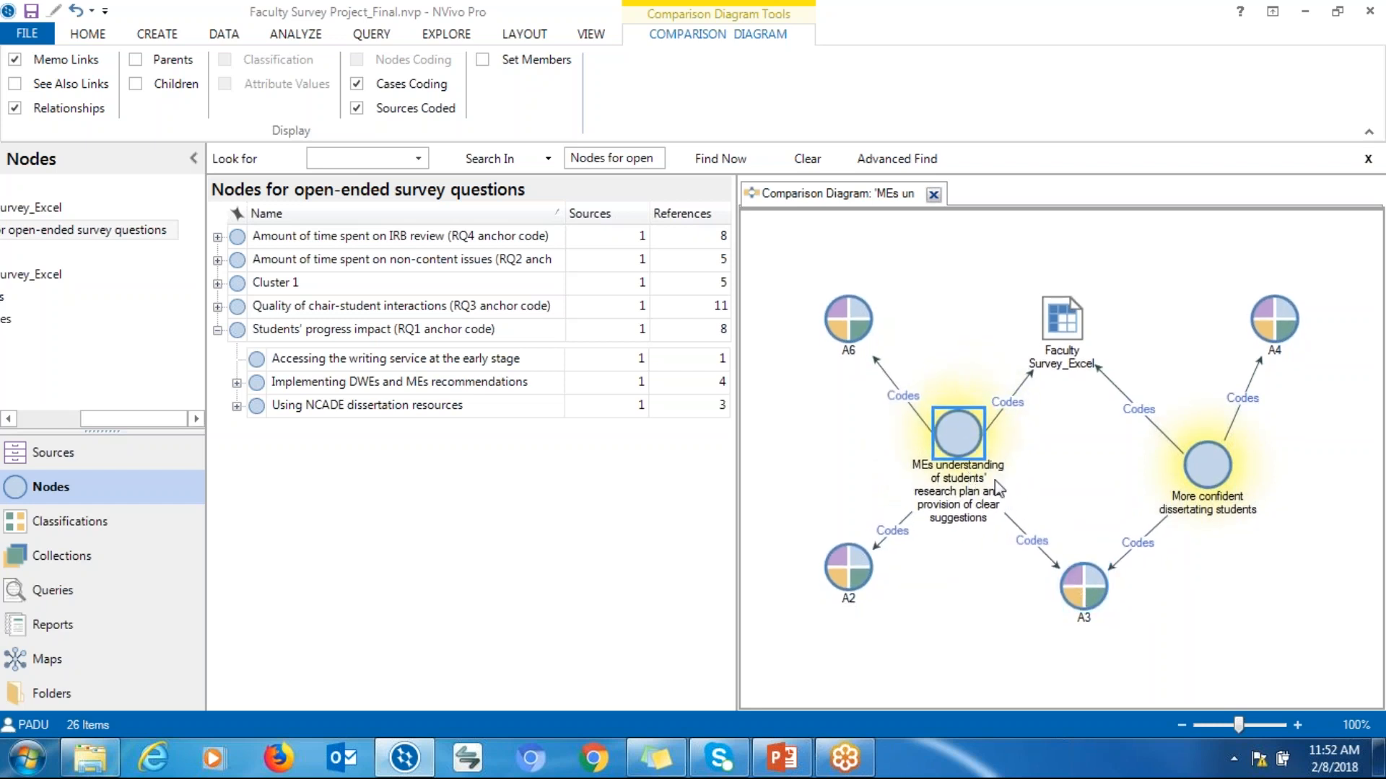
pyautogui.moveTo(1223, 485)
pyautogui.mouseDown()
pyautogui.moveTo(1200, 441)
pyautogui.moveTo(1217, 468)
pyautogui.mouseUp()
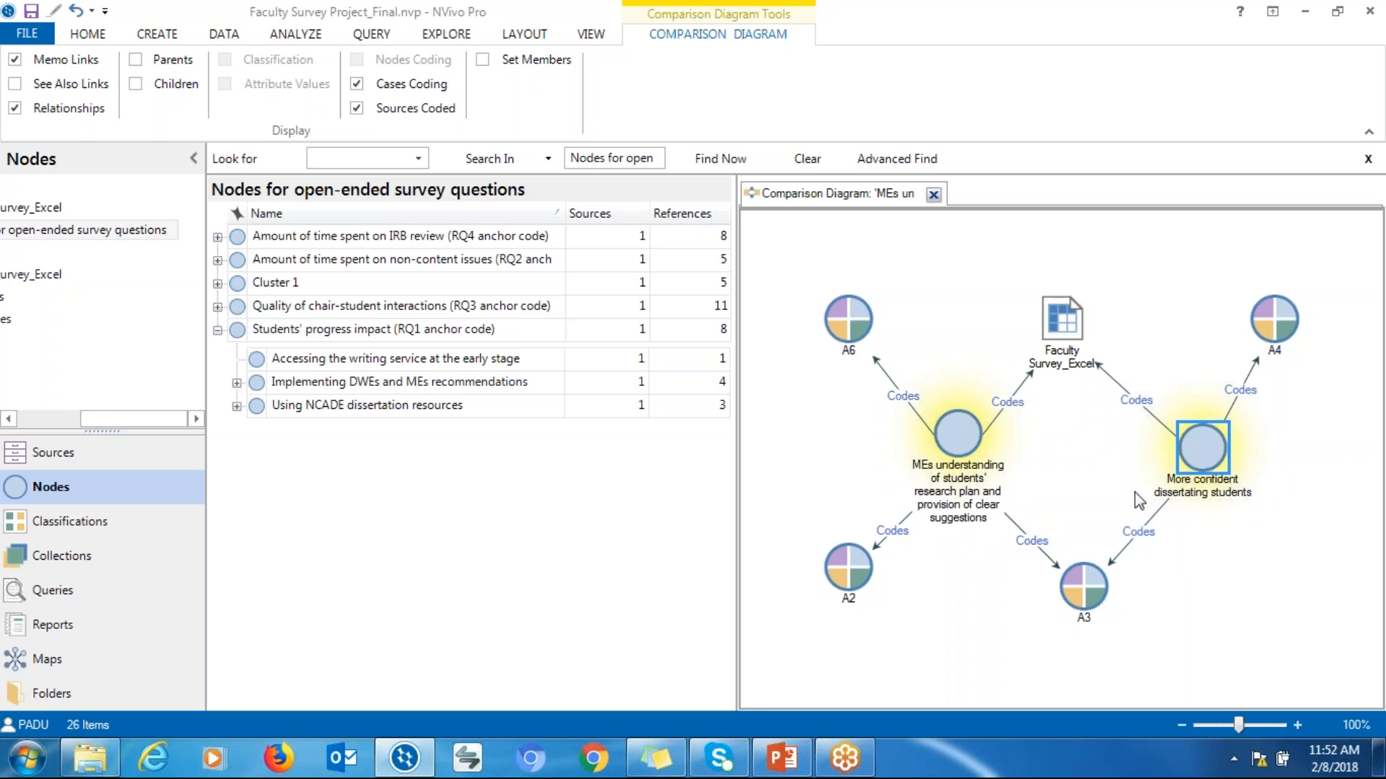
pyautogui.click(1253, 443)
pyautogui.moveTo(1085, 573)
pyautogui.mouseDown()
pyautogui.moveTo(1088, 548)
pyautogui.moveTo(1097, 573)
pyautogui.mouseUp()
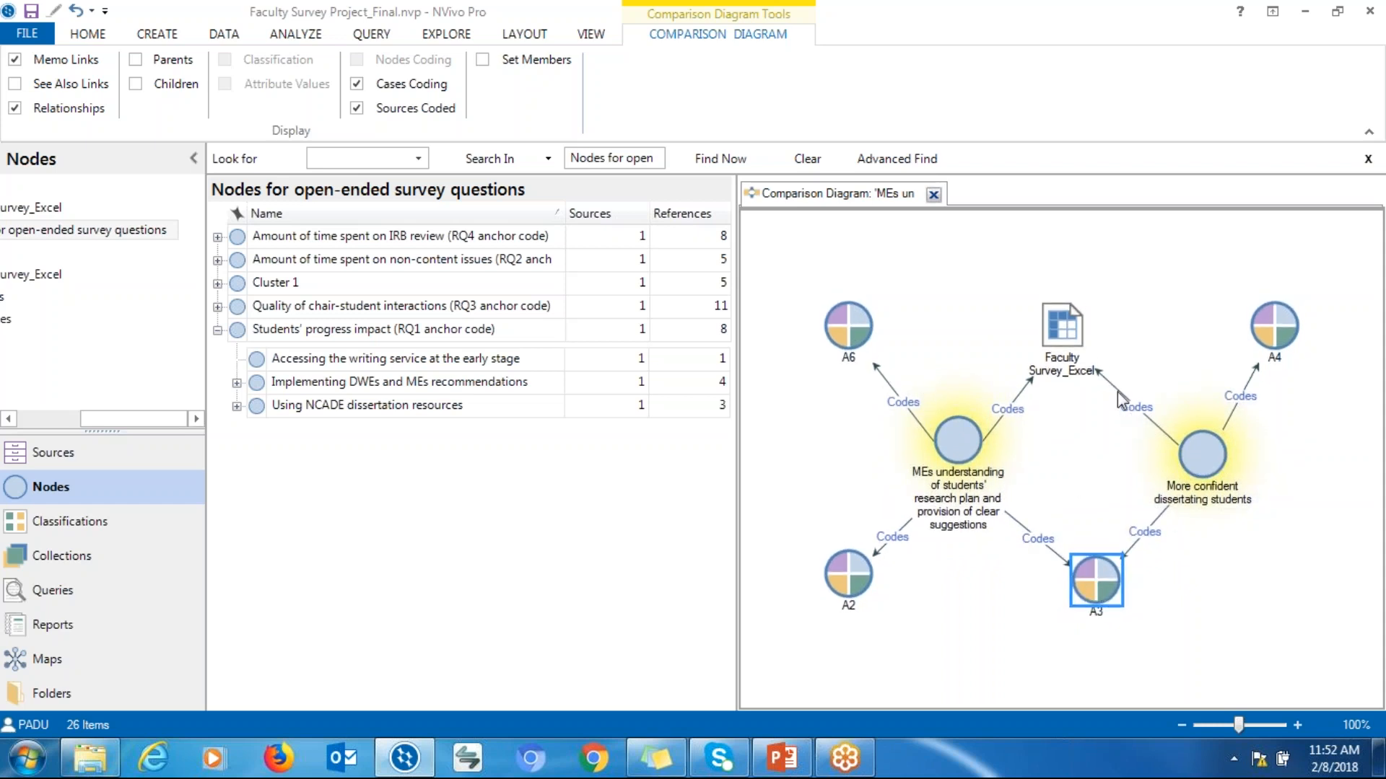
# Reposition the Faculty Survey_Excel source, case A6 and both node shapes to tidy the diagram layout
pyautogui.moveTo(1054, 329); pyautogui.dragTo(1065, 333)
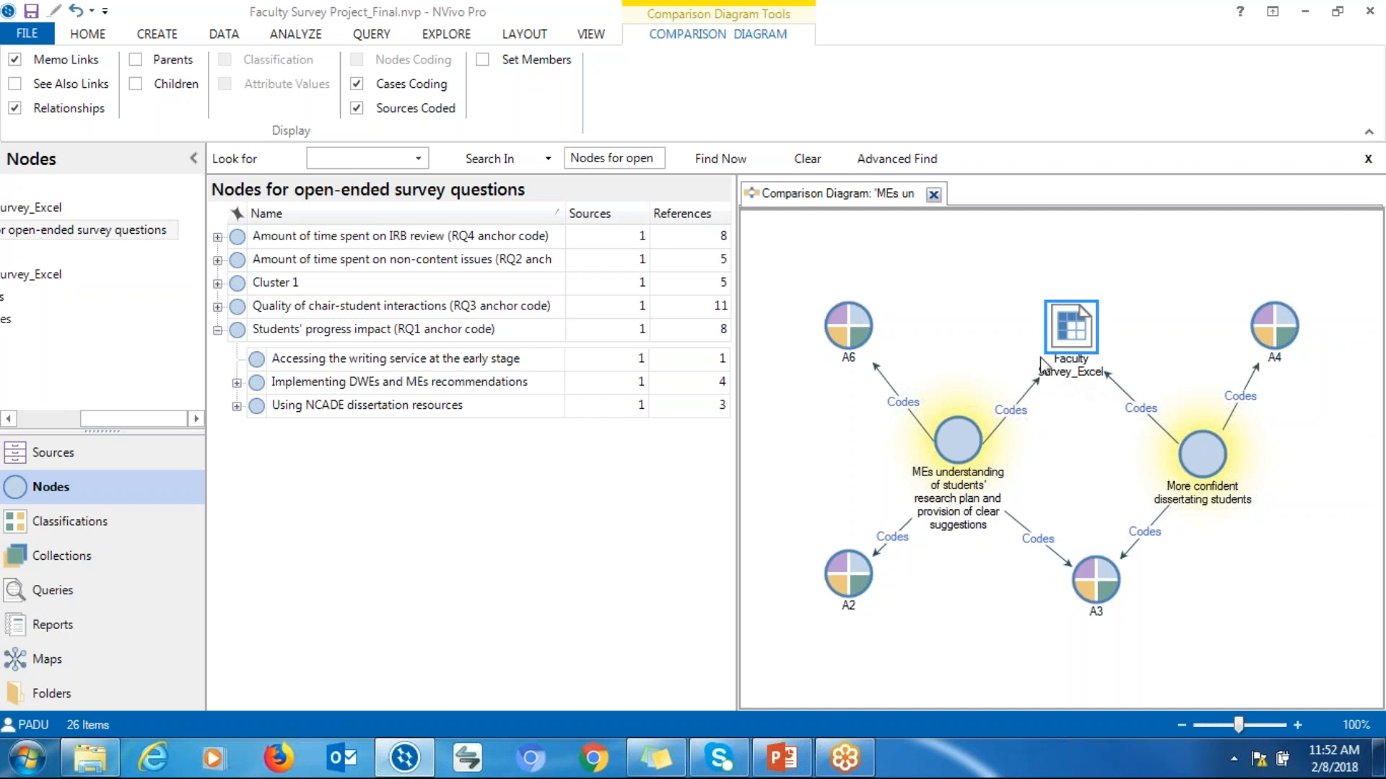
pyautogui.moveTo(1088, 351)
pyautogui.mouseDown()
pyautogui.moveTo(1023, 350)
pyautogui.moveTo(1092, 363)
pyautogui.mouseUp()
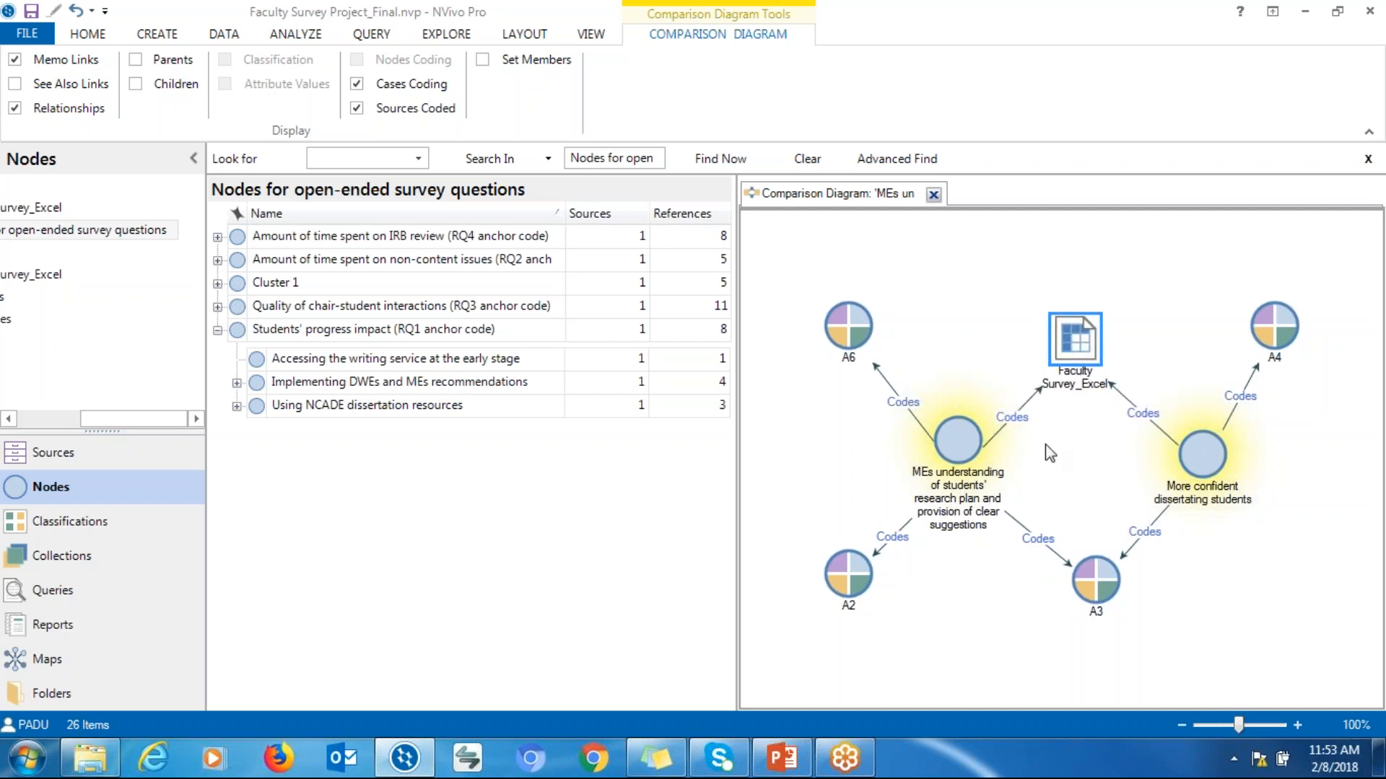
pyautogui.moveTo(861, 363); pyautogui.dragTo(837, 312)
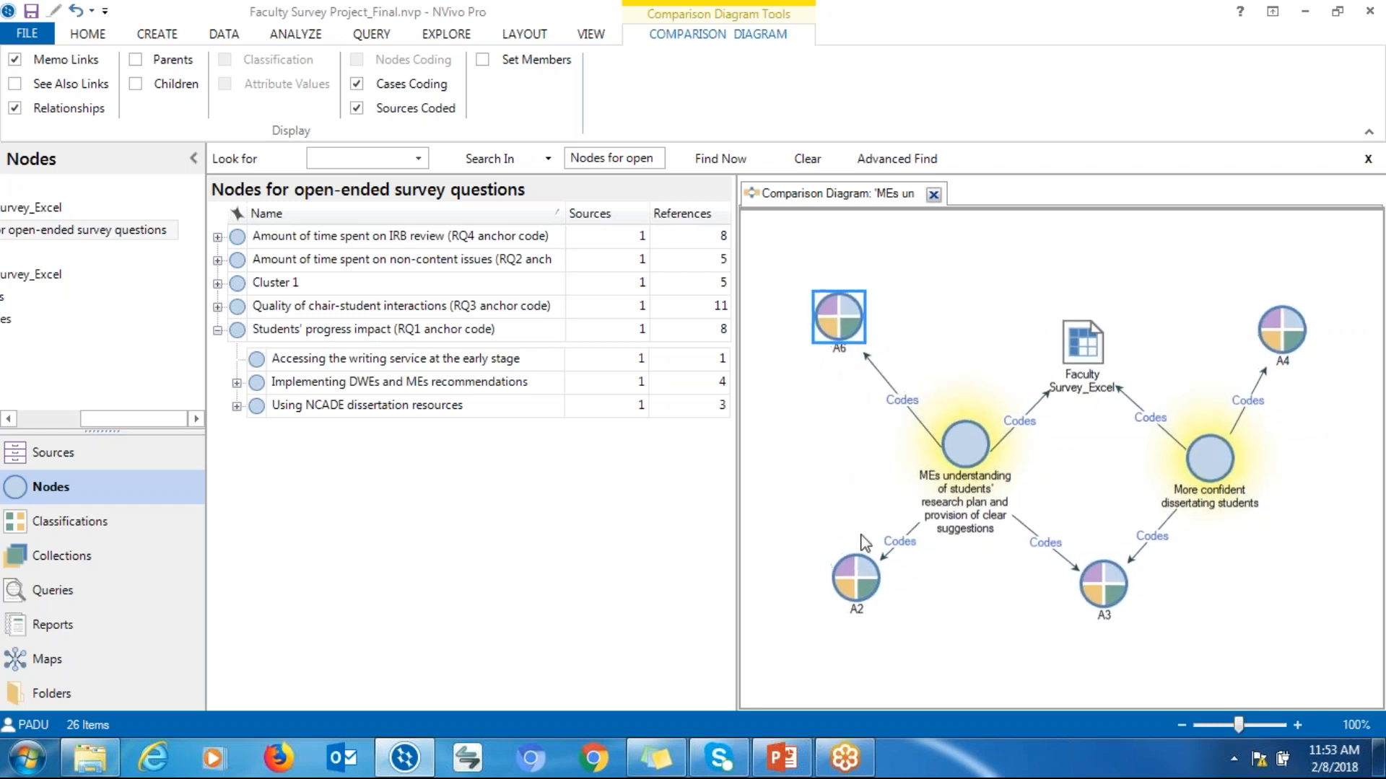
pyautogui.click(857, 577)
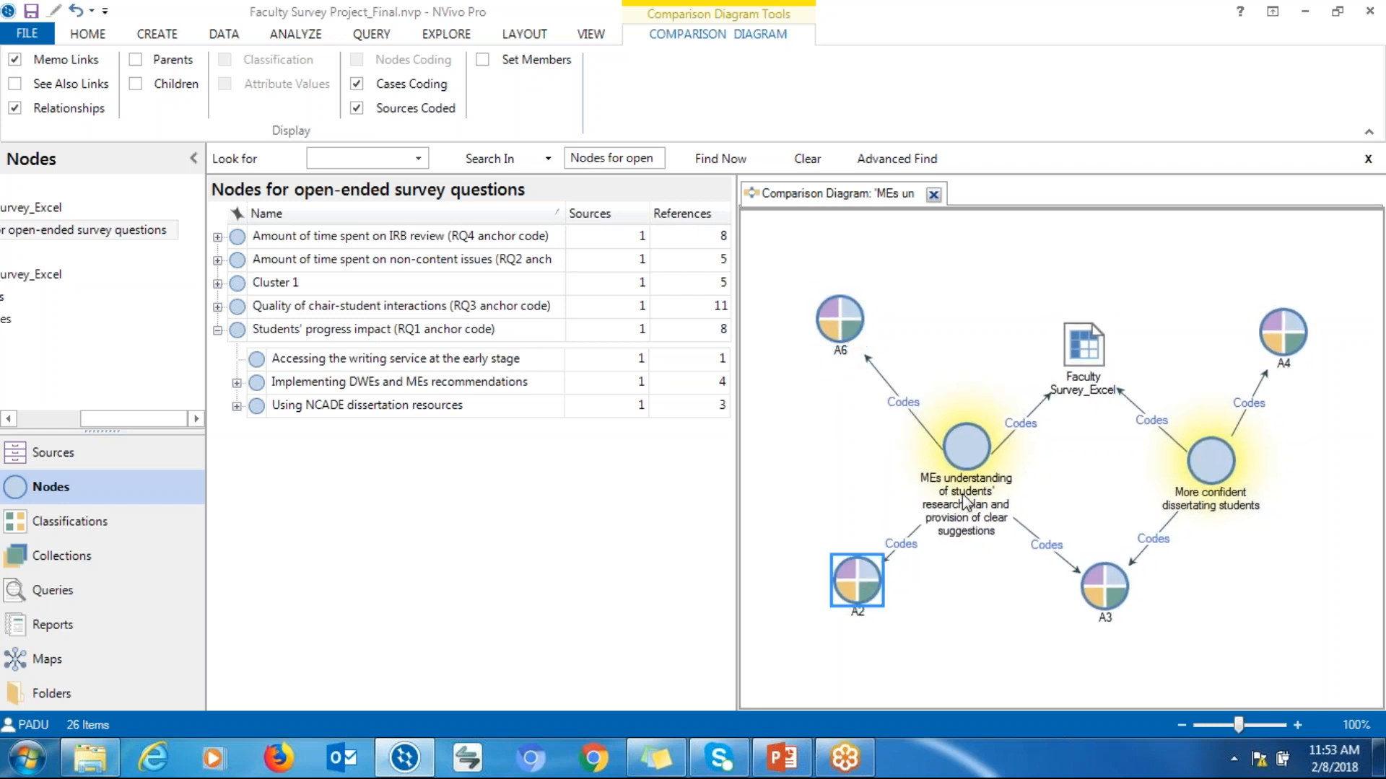
pyautogui.click(964, 498)
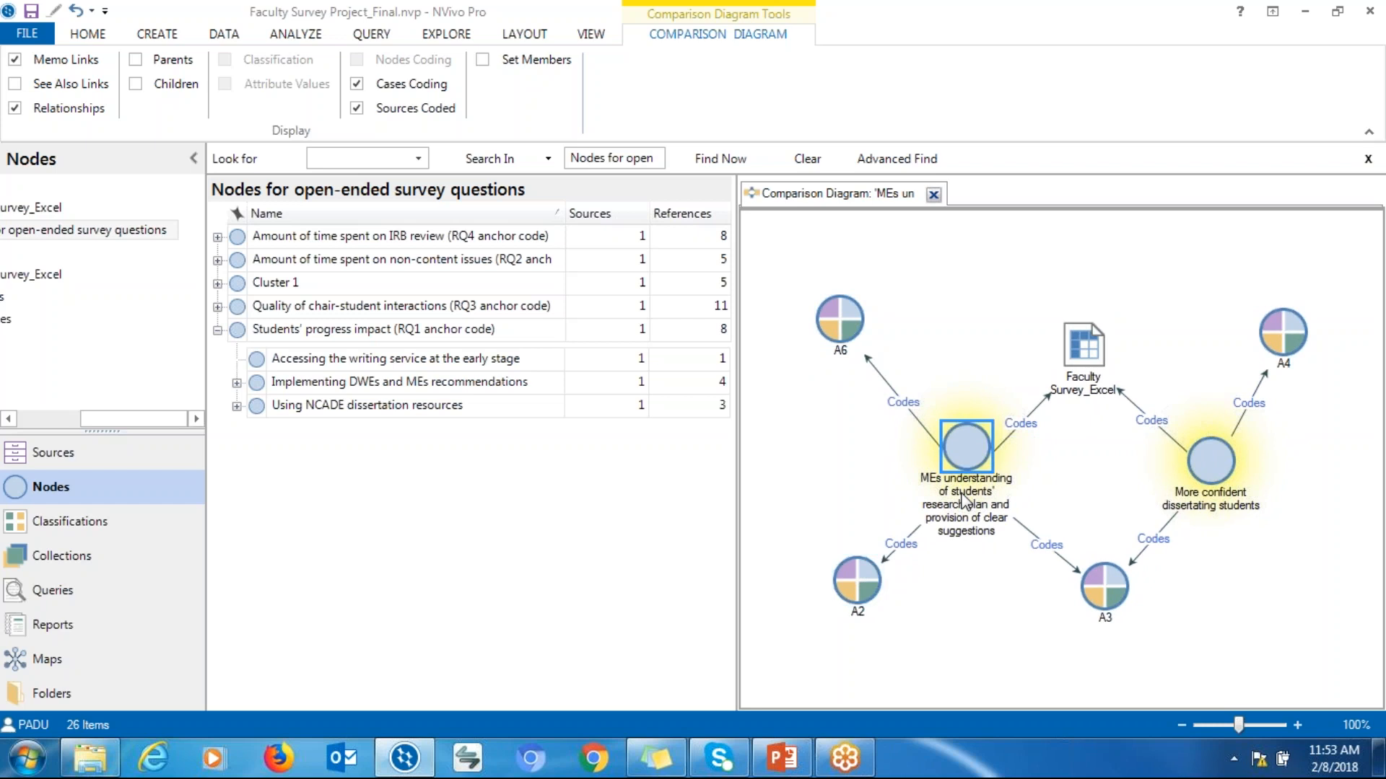
pyautogui.click(1218, 480)
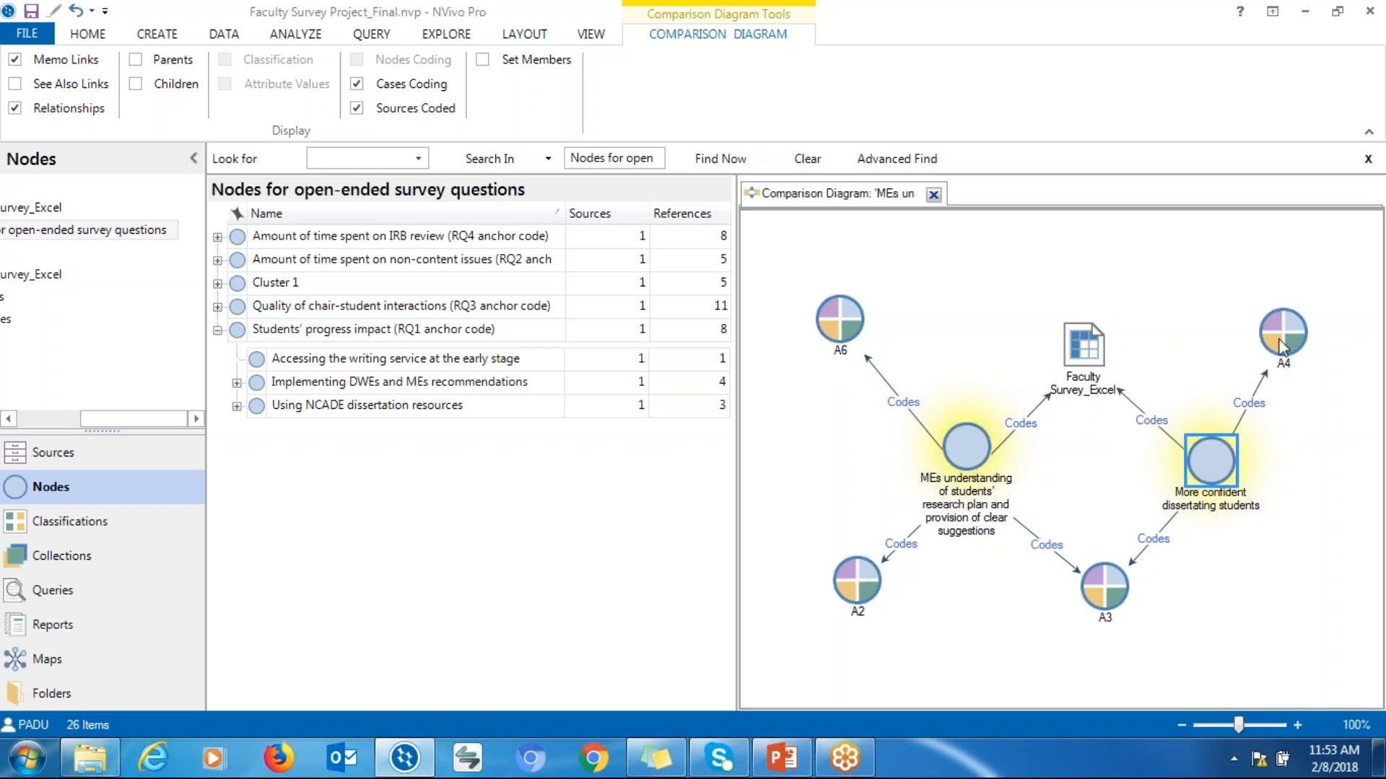
pyautogui.moveTo(1203, 476); pyautogui.dragTo(1217, 485)
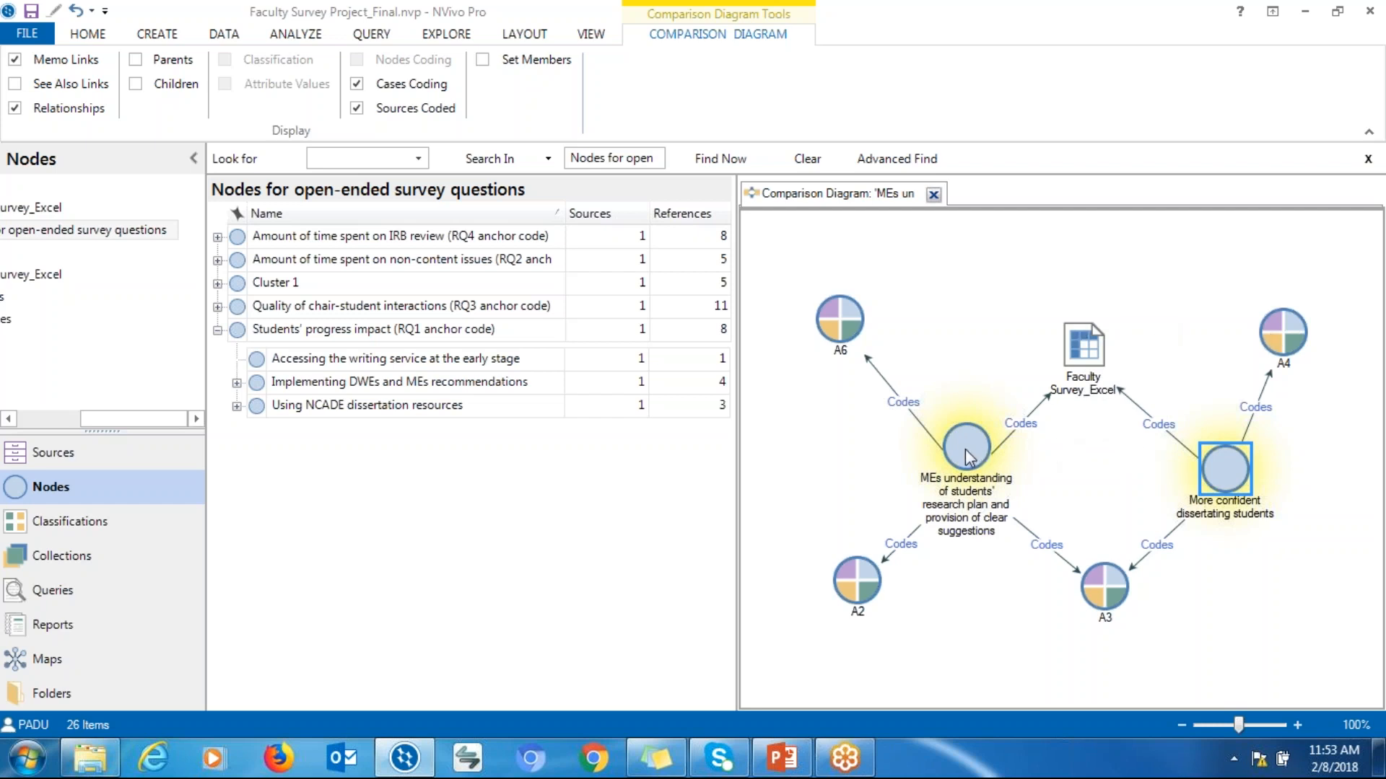
pyautogui.moveTo(969, 454)
pyautogui.mouseDown()
pyautogui.moveTo(894, 457)
pyautogui.moveTo(901, 501)
pyautogui.moveTo(961, 463)
pyautogui.mouseUp()
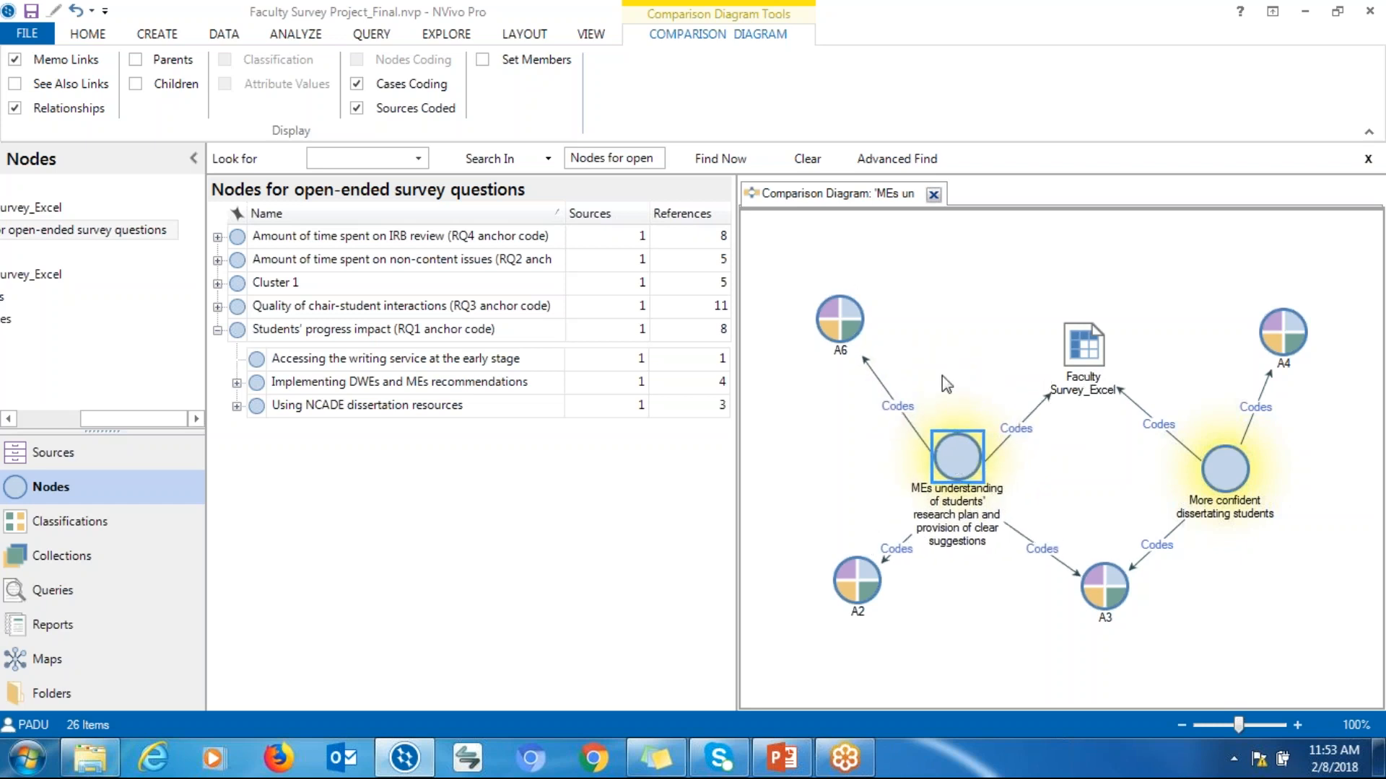
pyautogui.moveTo(962, 446)
pyautogui.mouseDown()
pyautogui.moveTo(945, 404)
pyautogui.moveTo(951, 440)
pyautogui.mouseUp()
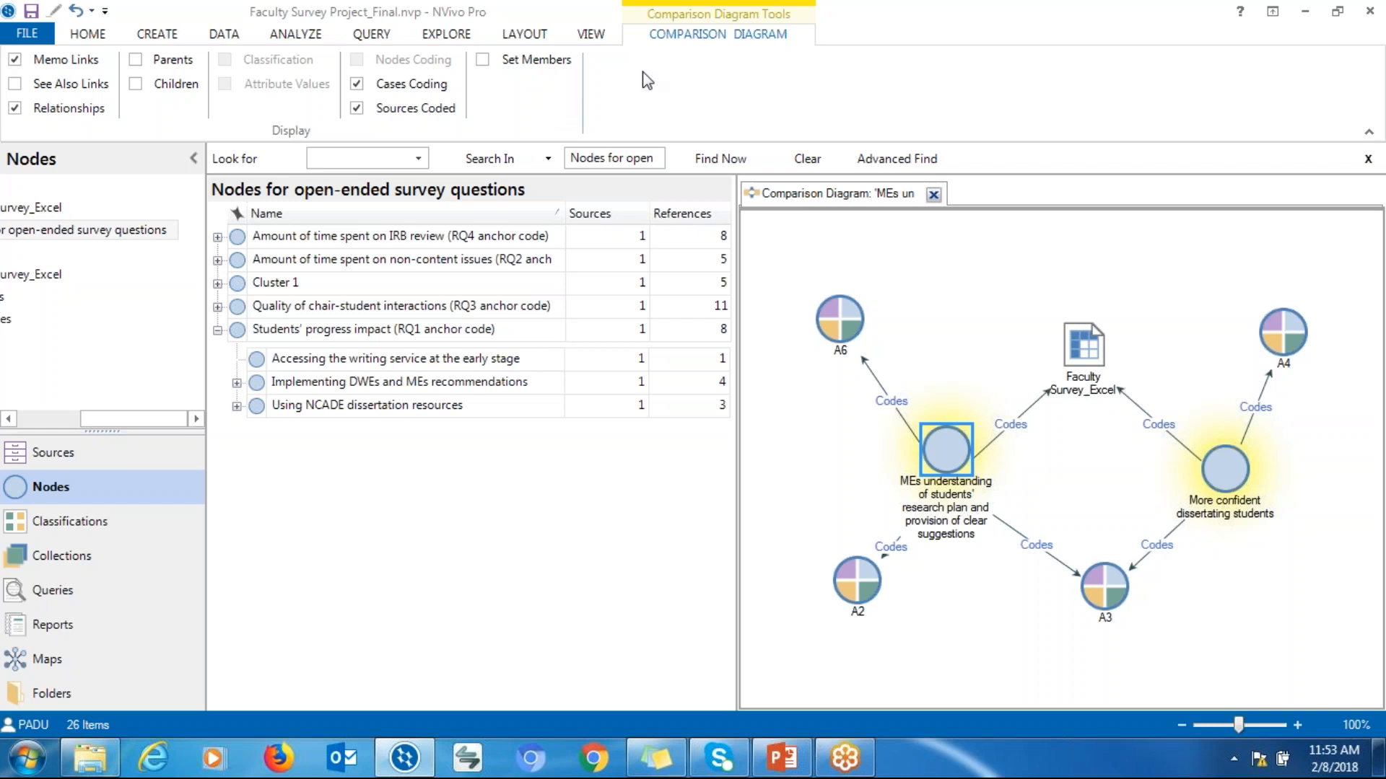
# Close the comparison diagram
pyautogui.click(591, 34)
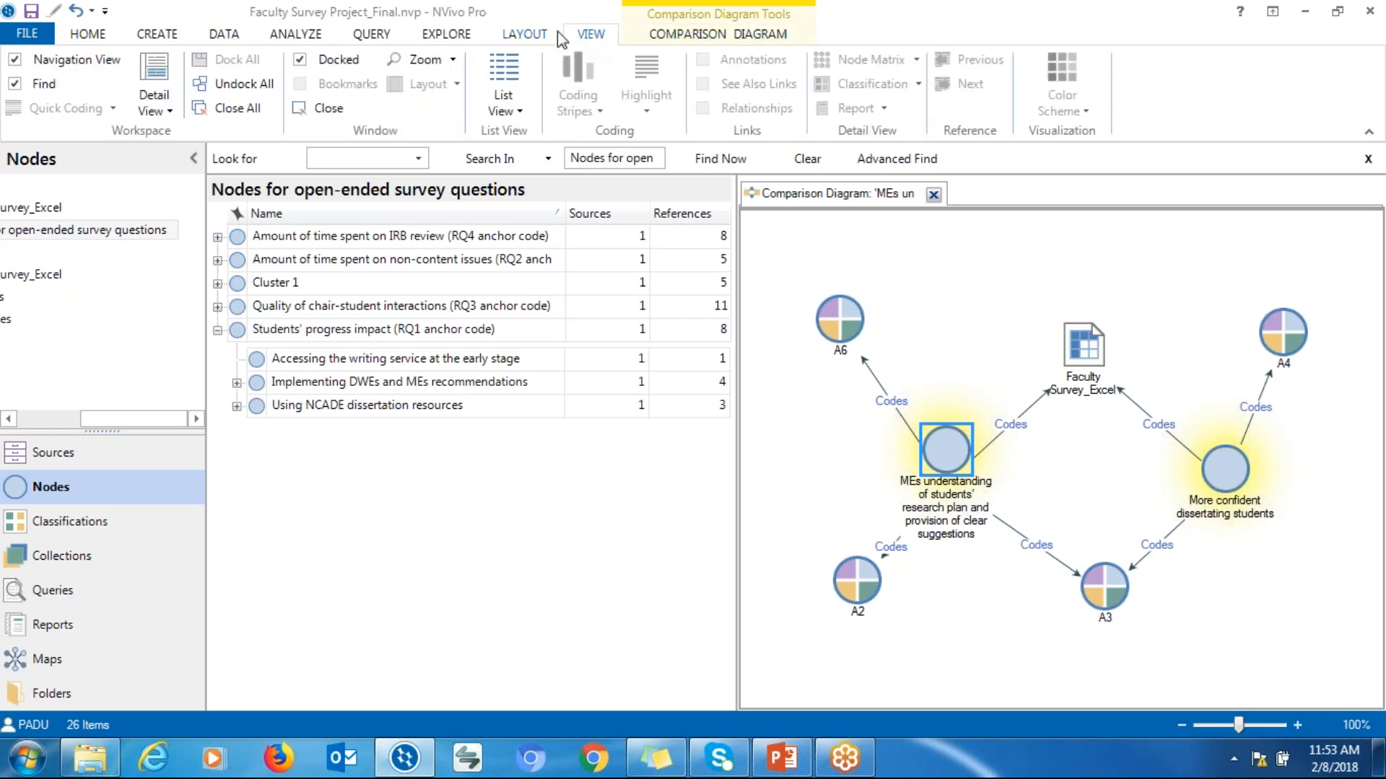
pyautogui.click(682, 36)
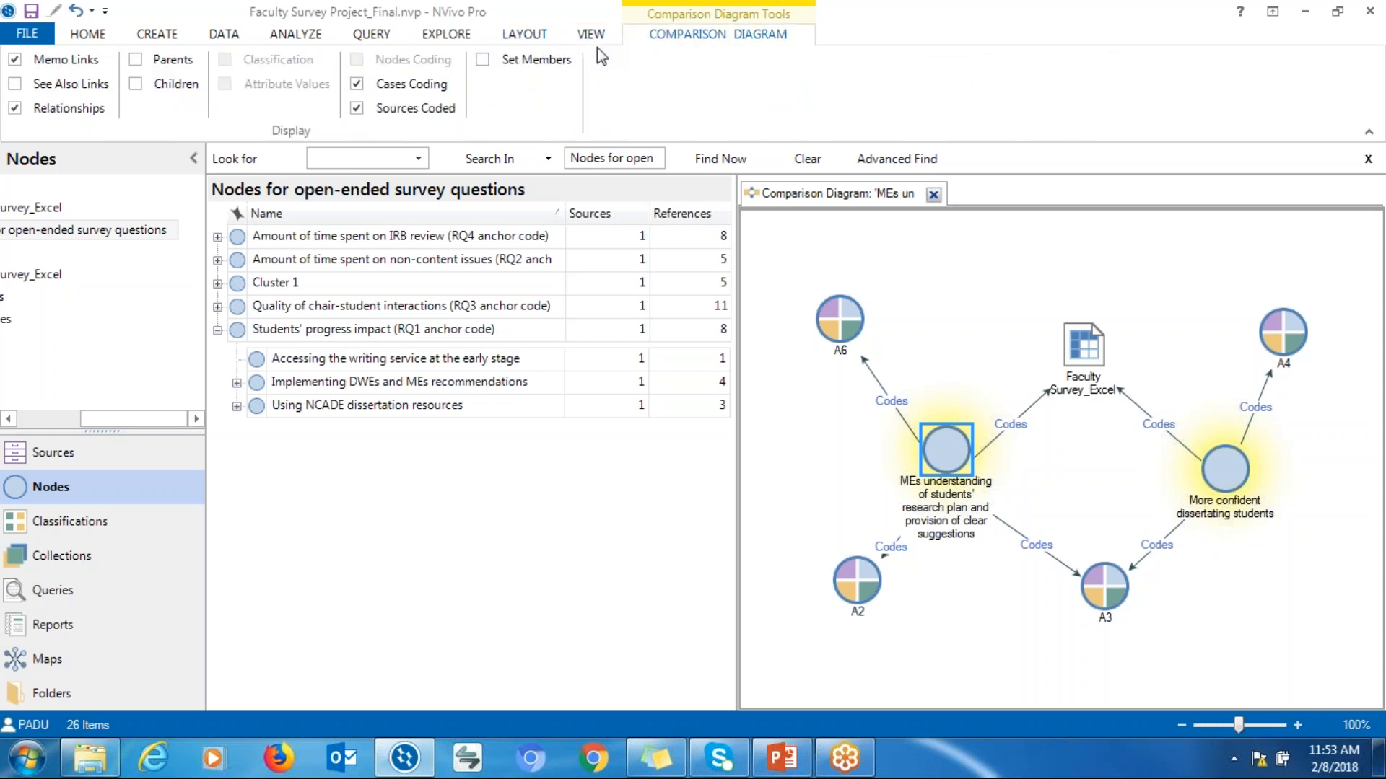
pyautogui.click(934, 194)
# Create a comparison diagram comparing cases A1 and A5 from the Faculty Survey_Excel cases
pyautogui.click(447, 34)
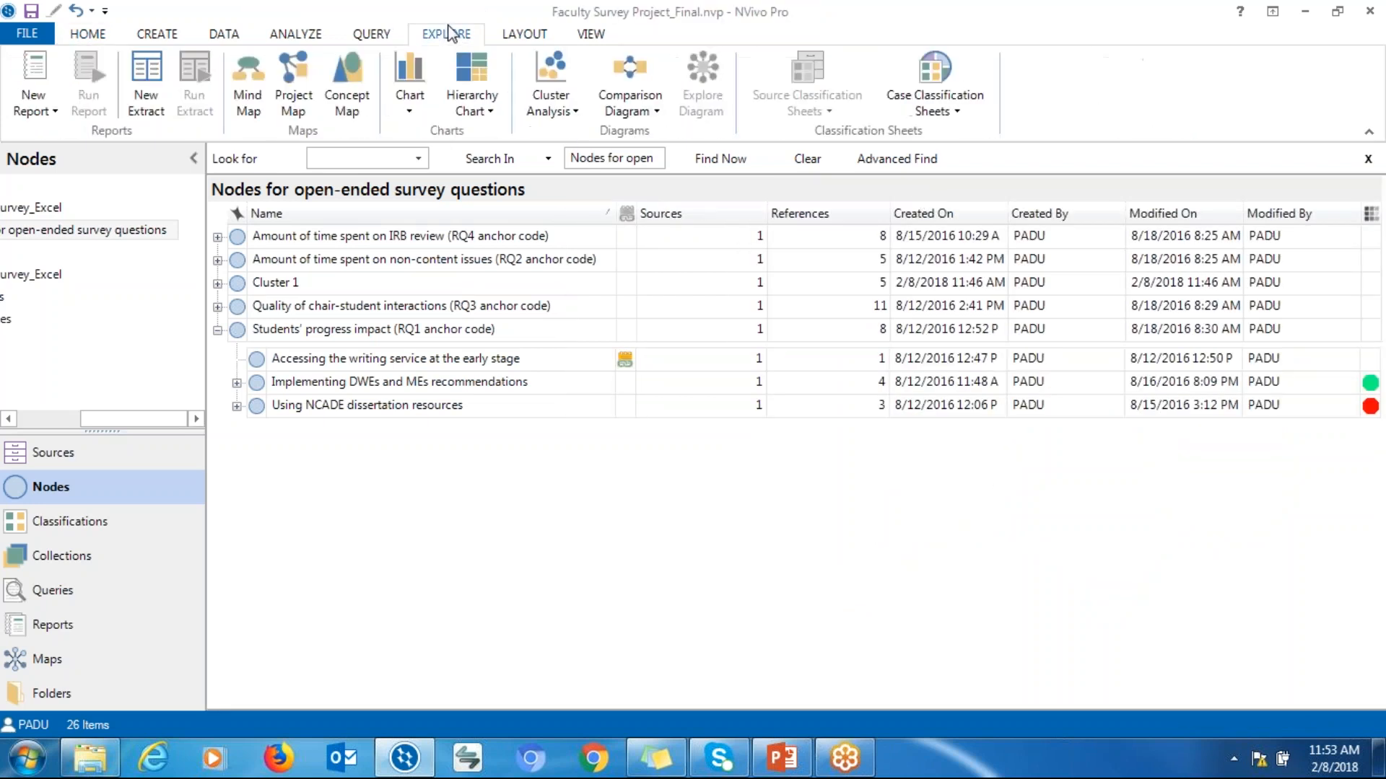
pyautogui.click(652, 119)
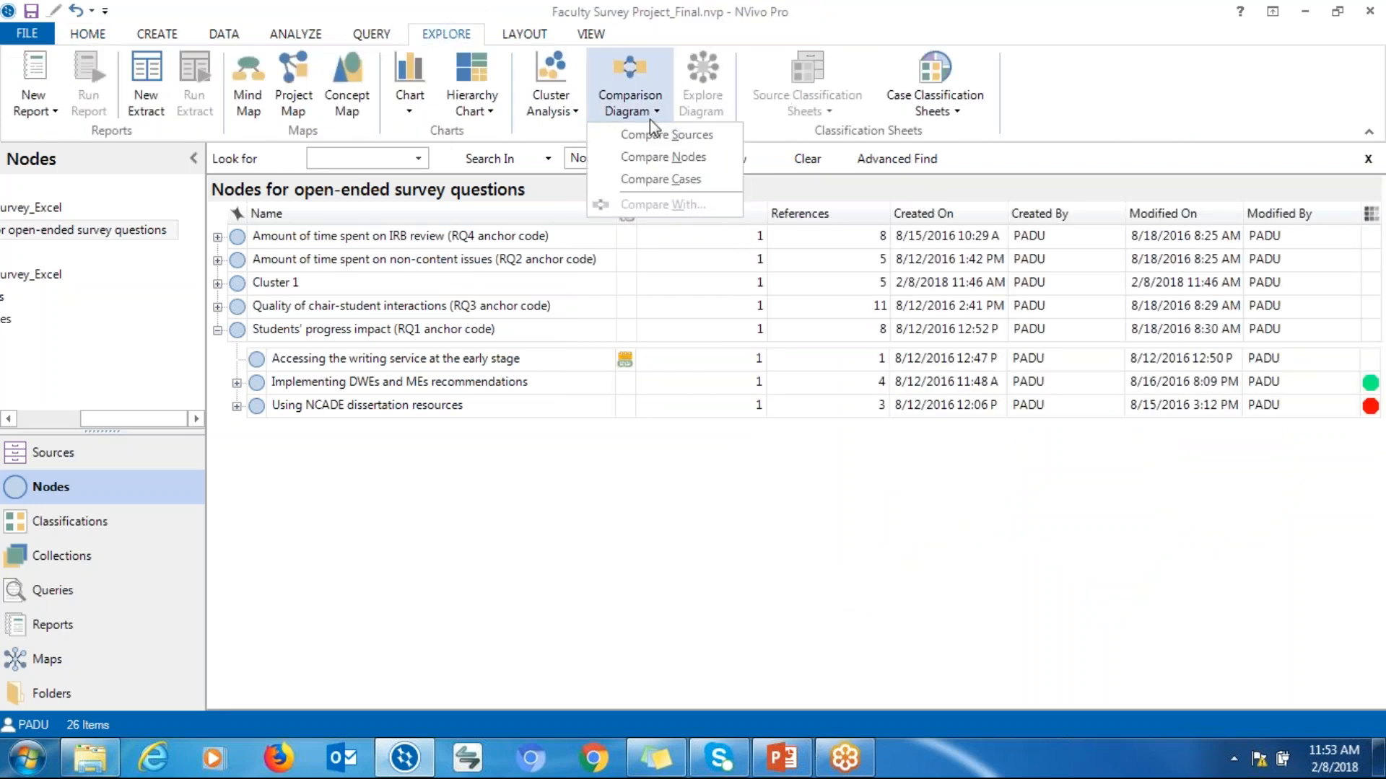
pyautogui.click(659, 178)
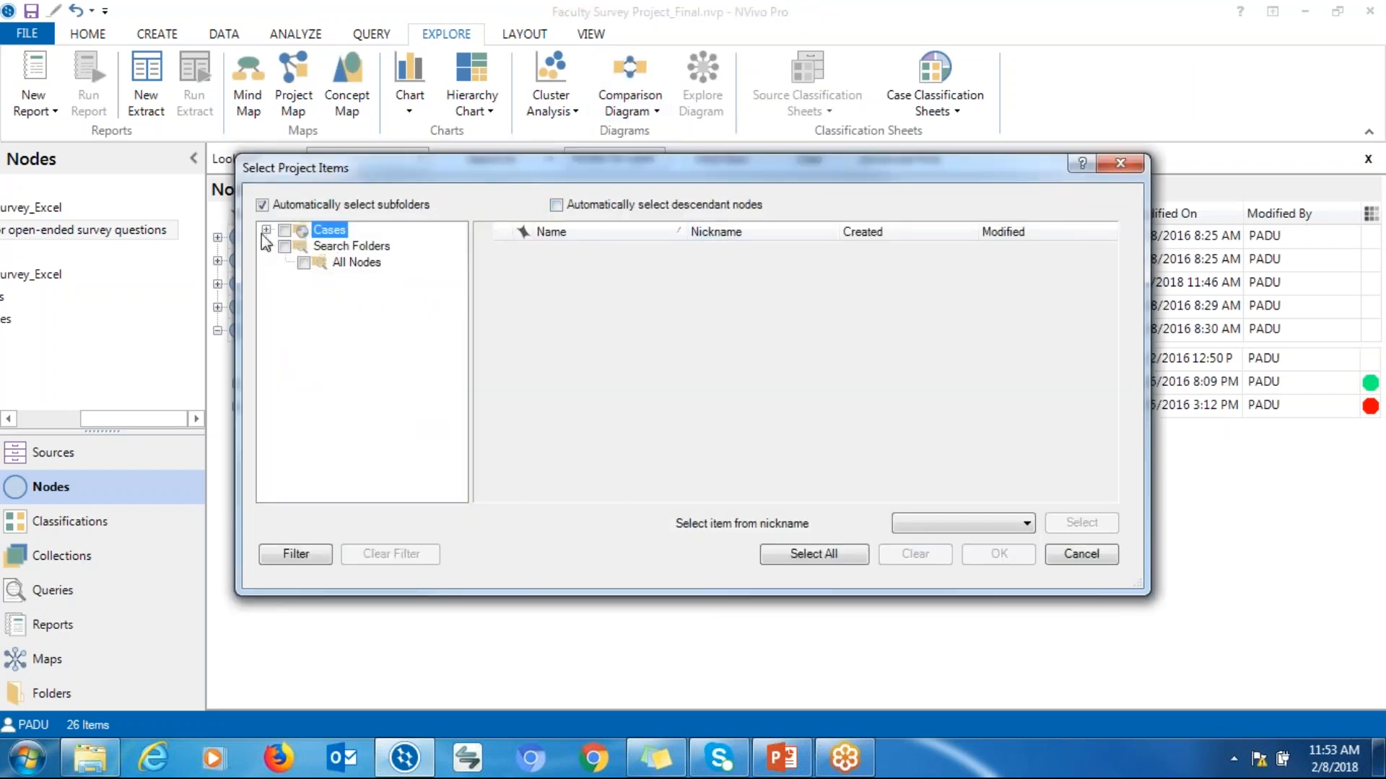
pyautogui.click(266, 229)
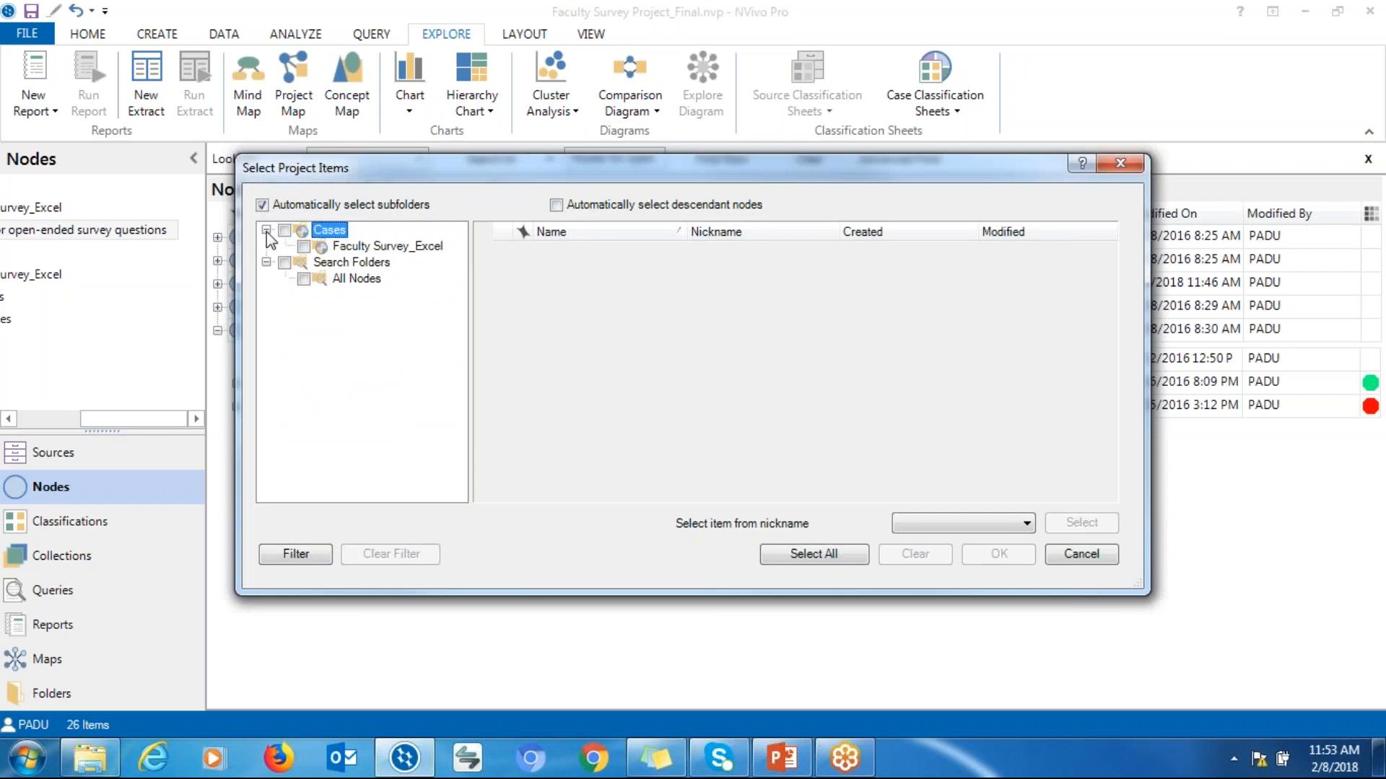
pyautogui.click(363, 246)
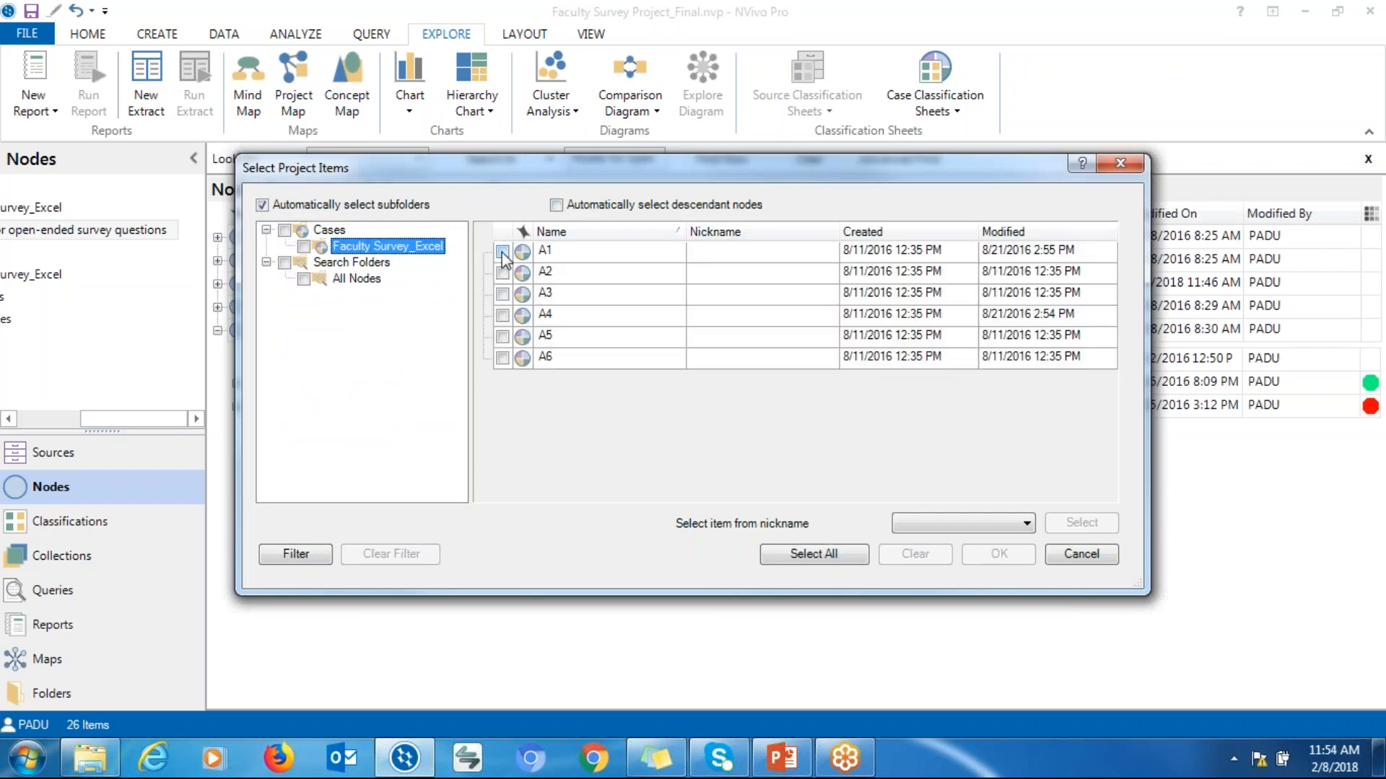
pyautogui.click(503, 251)
pyautogui.click(502, 336)
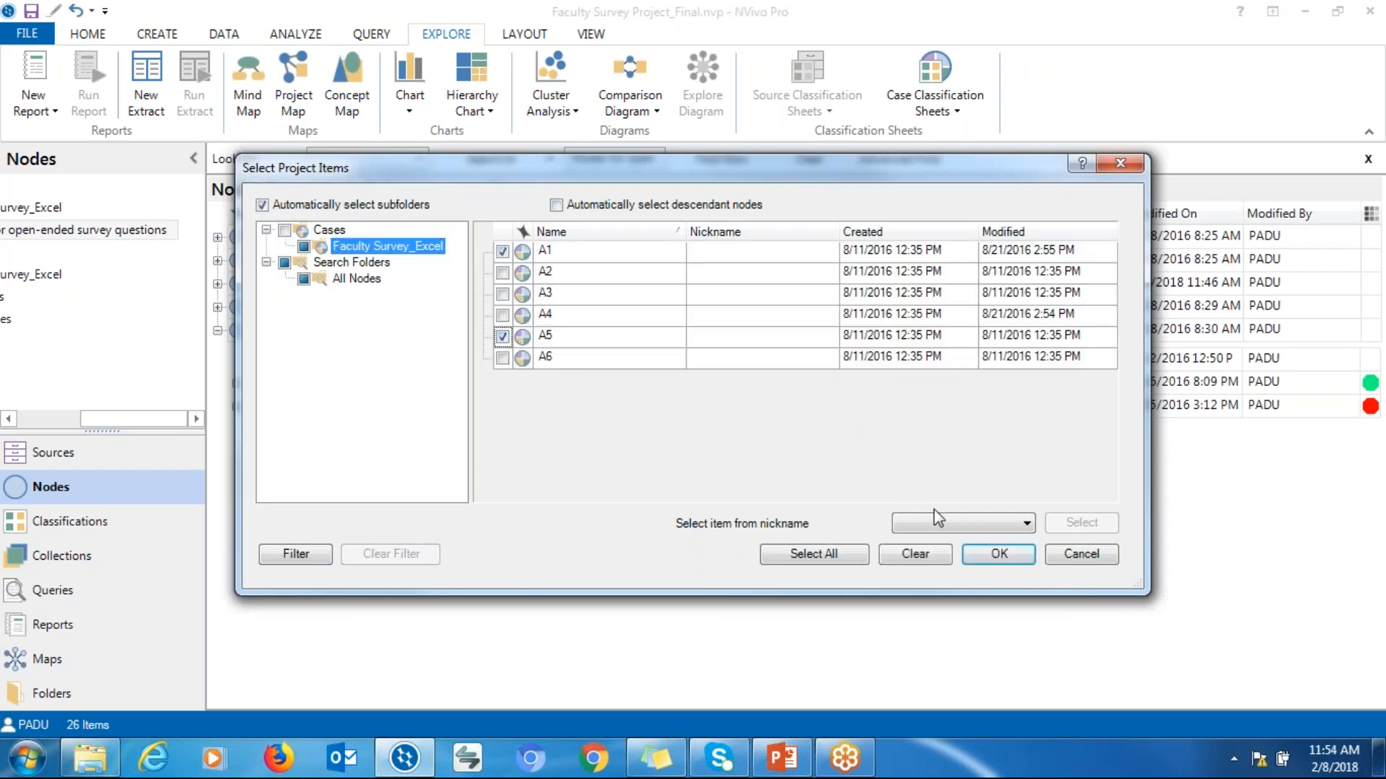
pyautogui.click(985, 560)
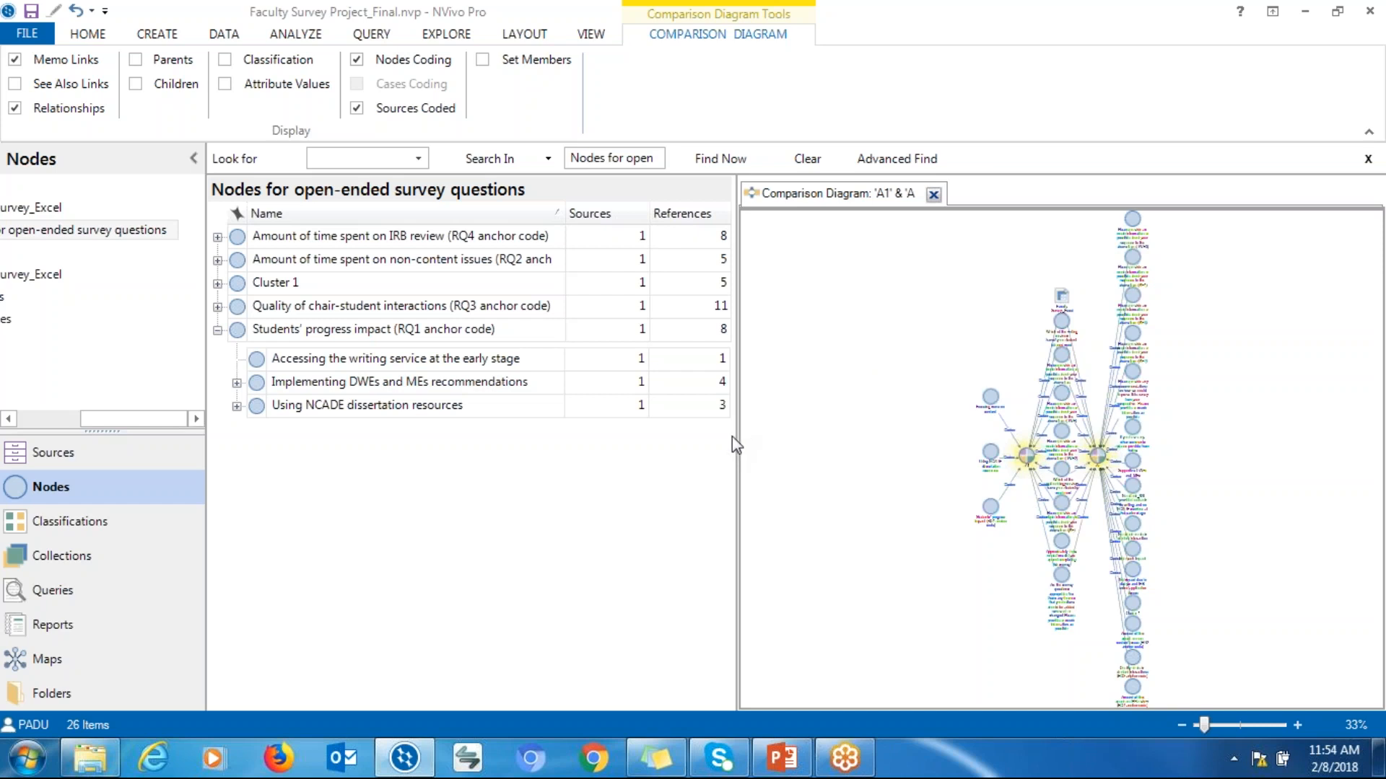
# Undock the A1 and A5 comparison diagram into its own maximized window and zoom in to 80%
pyautogui.rightClick(791, 201)
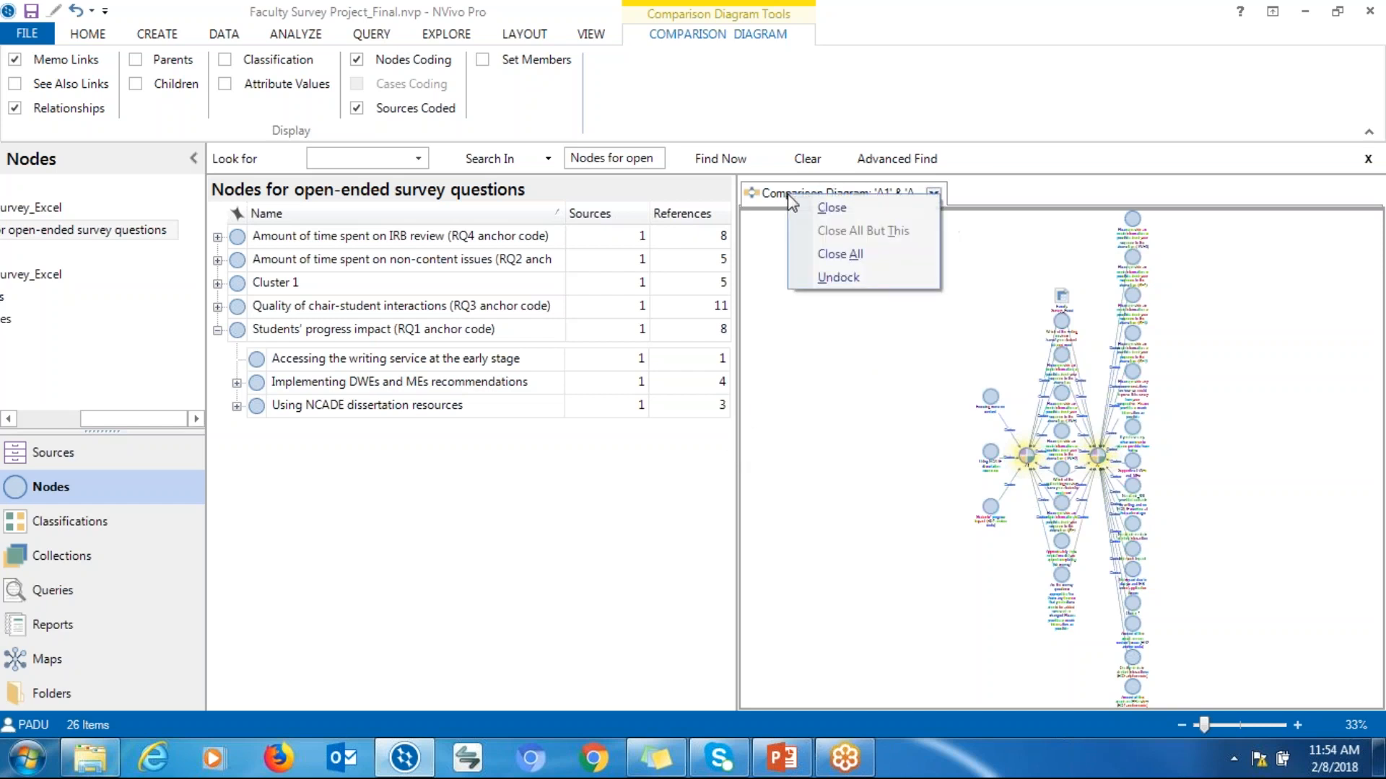
pyautogui.click(804, 279)
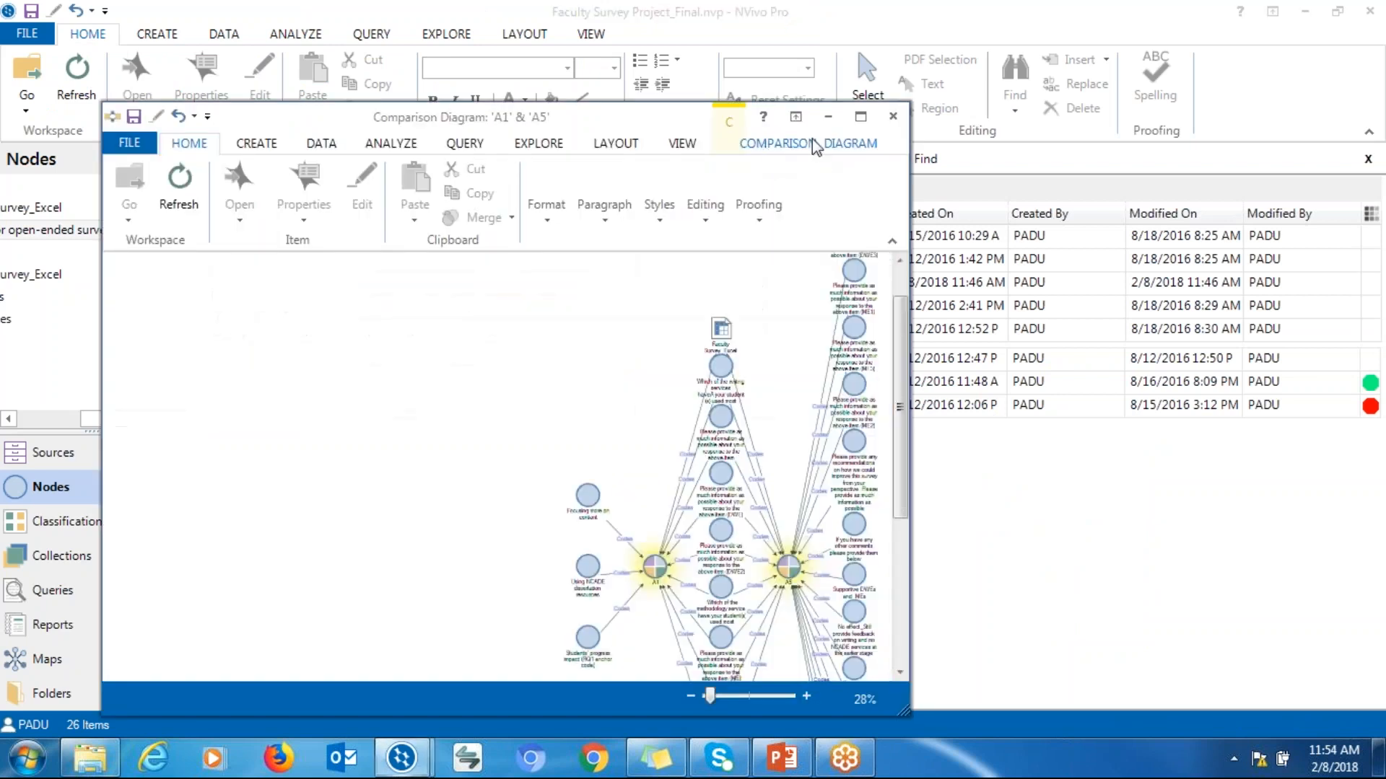
pyautogui.click(860, 116)
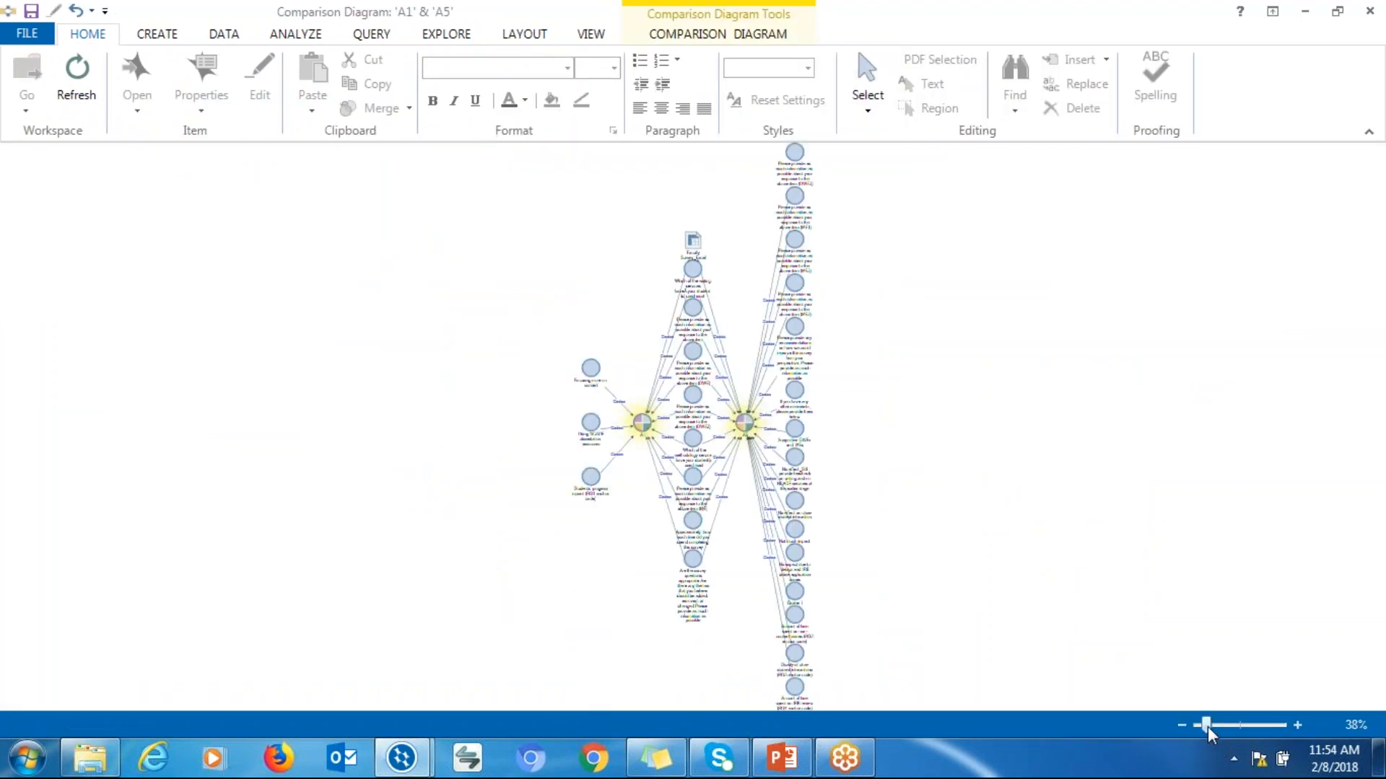
pyautogui.moveTo(1207, 726)
pyautogui.mouseDown()
pyautogui.moveTo(1245, 725)
pyautogui.moveTo(1230, 725)
pyautogui.mouseUp()
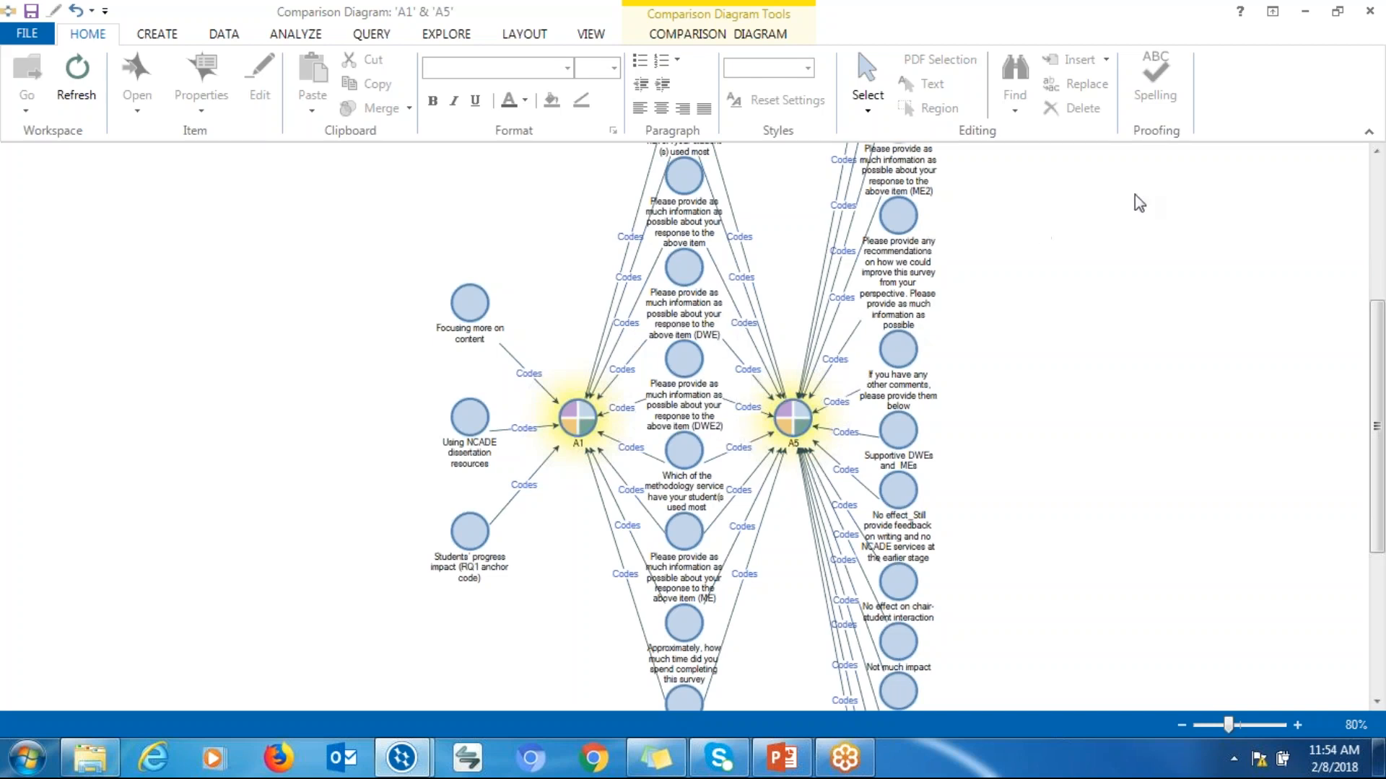
# Restore the undocked diagram window and move it aside to return to the main project window
pyautogui.moveTo(954, 31); pyautogui.dragTo(936, 97)
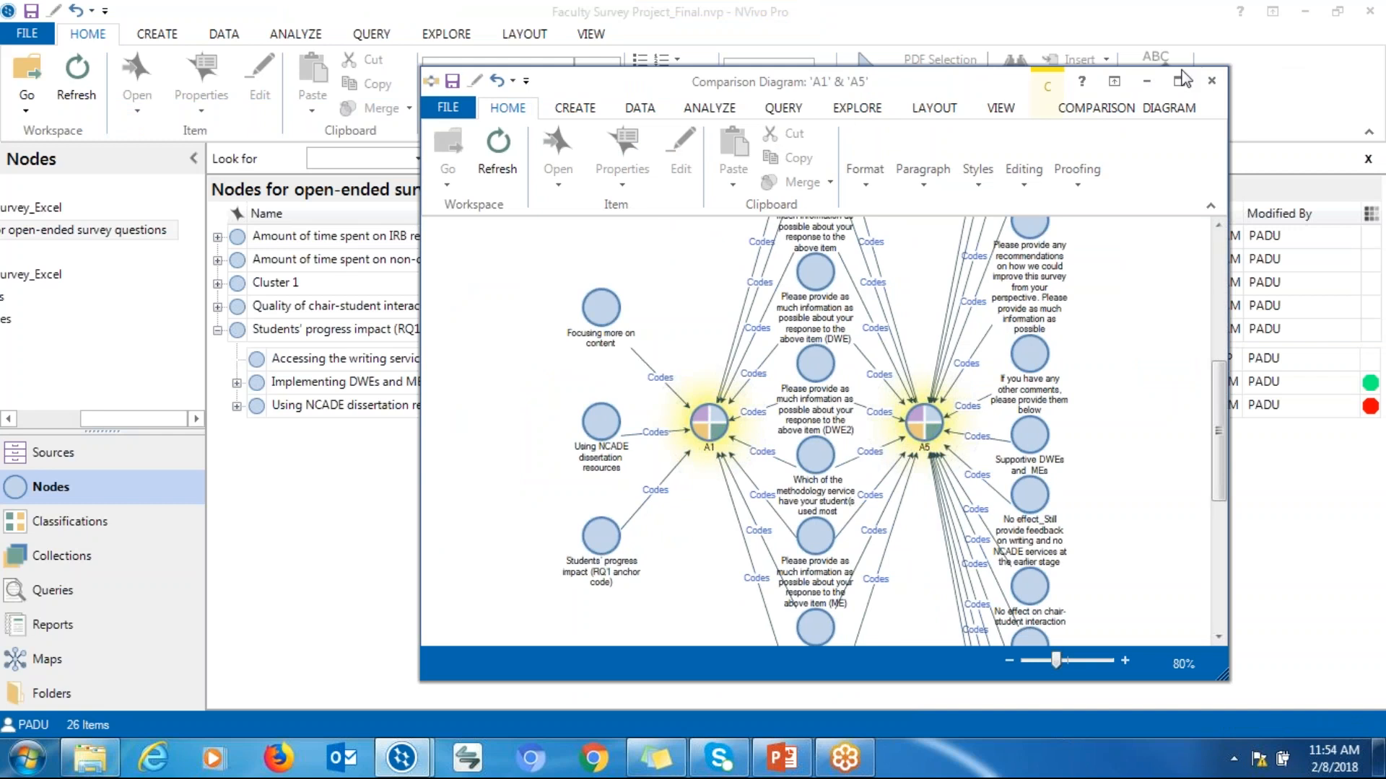
pyautogui.click(1179, 81)
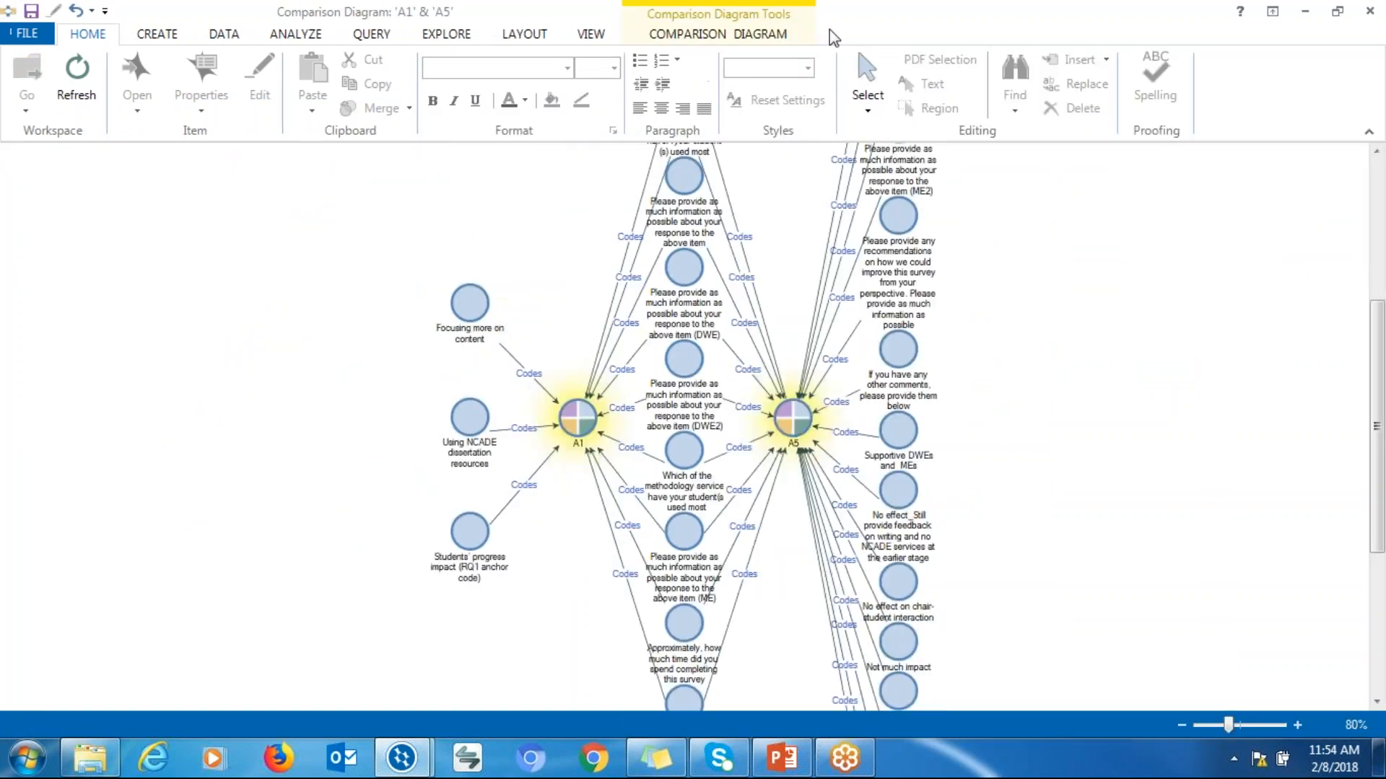
pyautogui.moveTo(829, 29); pyautogui.dragTo(466, 181)
pyautogui.click(852, 175)
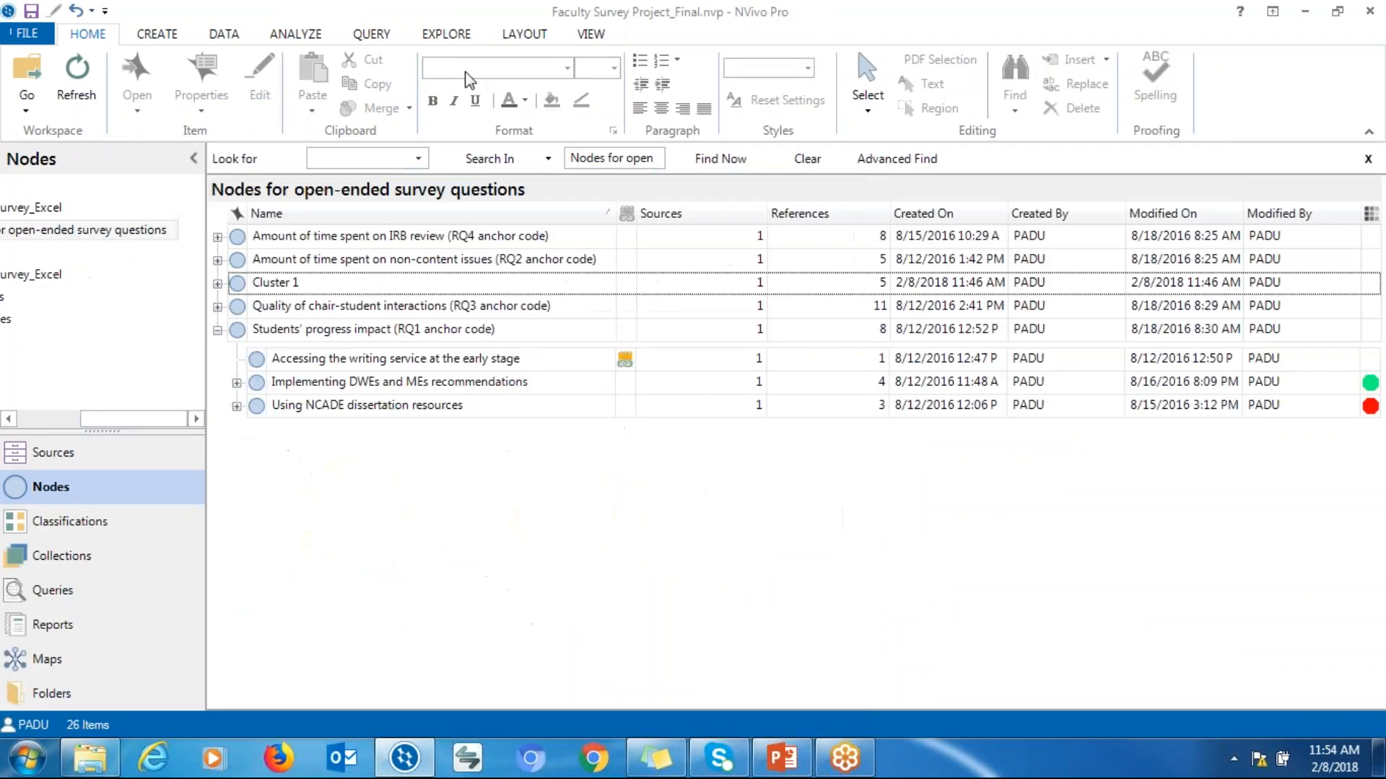
# Create a new project map named More about A1
pyautogui.click(447, 35)
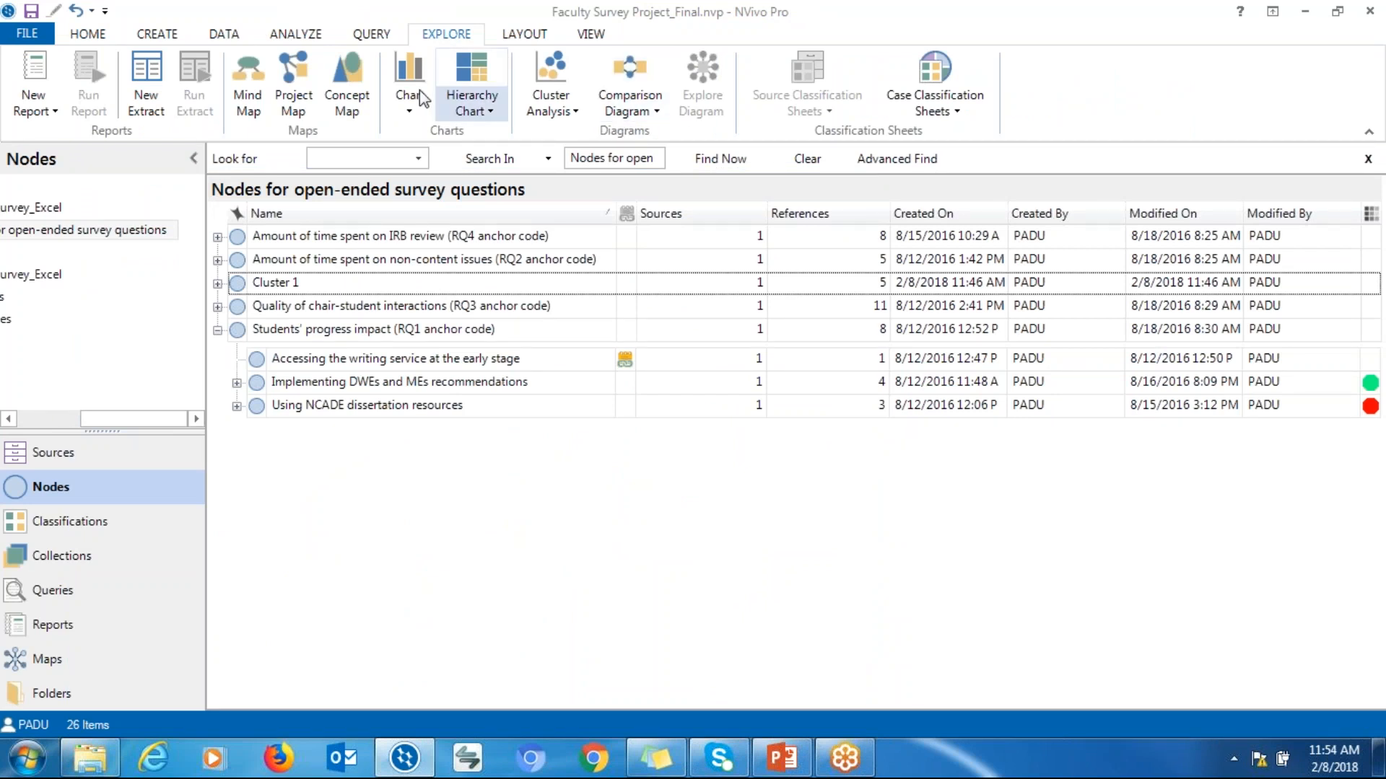
pyautogui.click(301, 112)
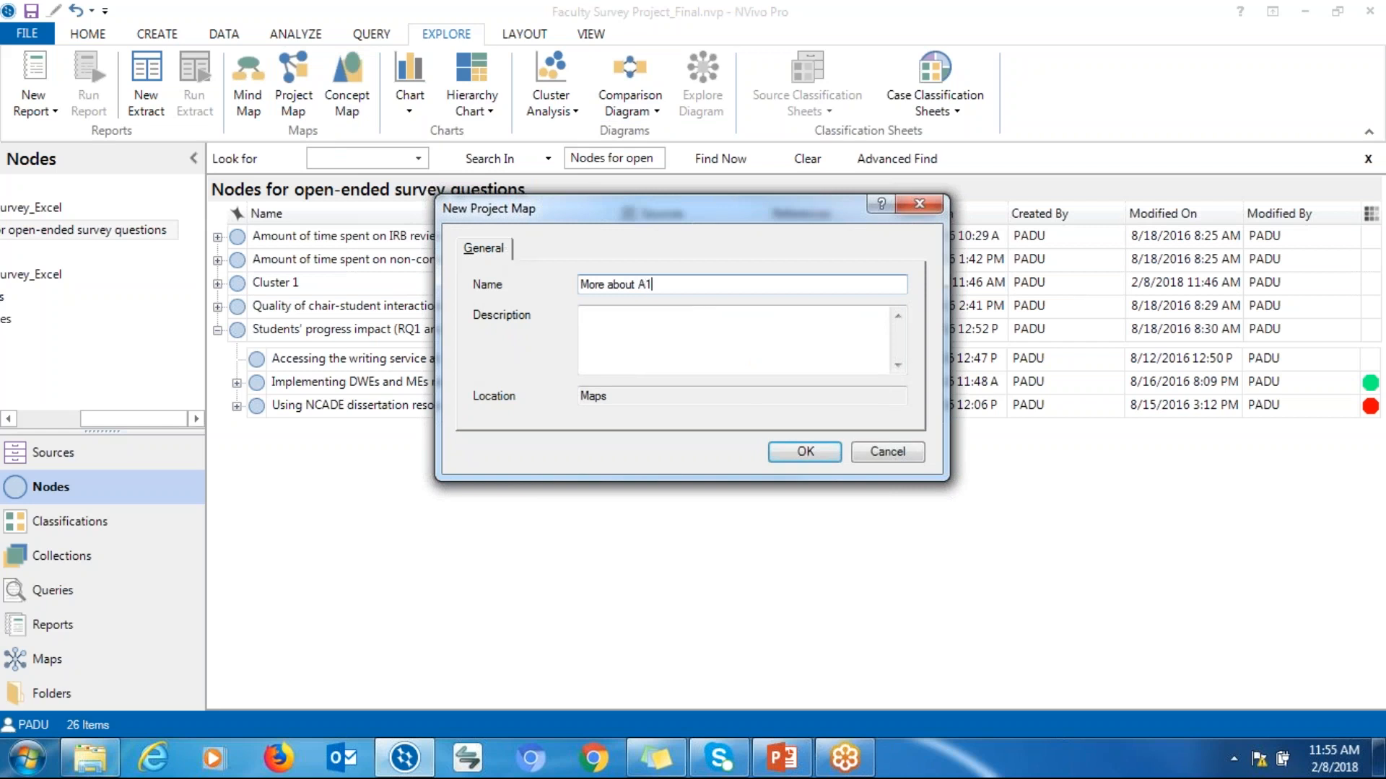
pyautogui.click(804, 453)
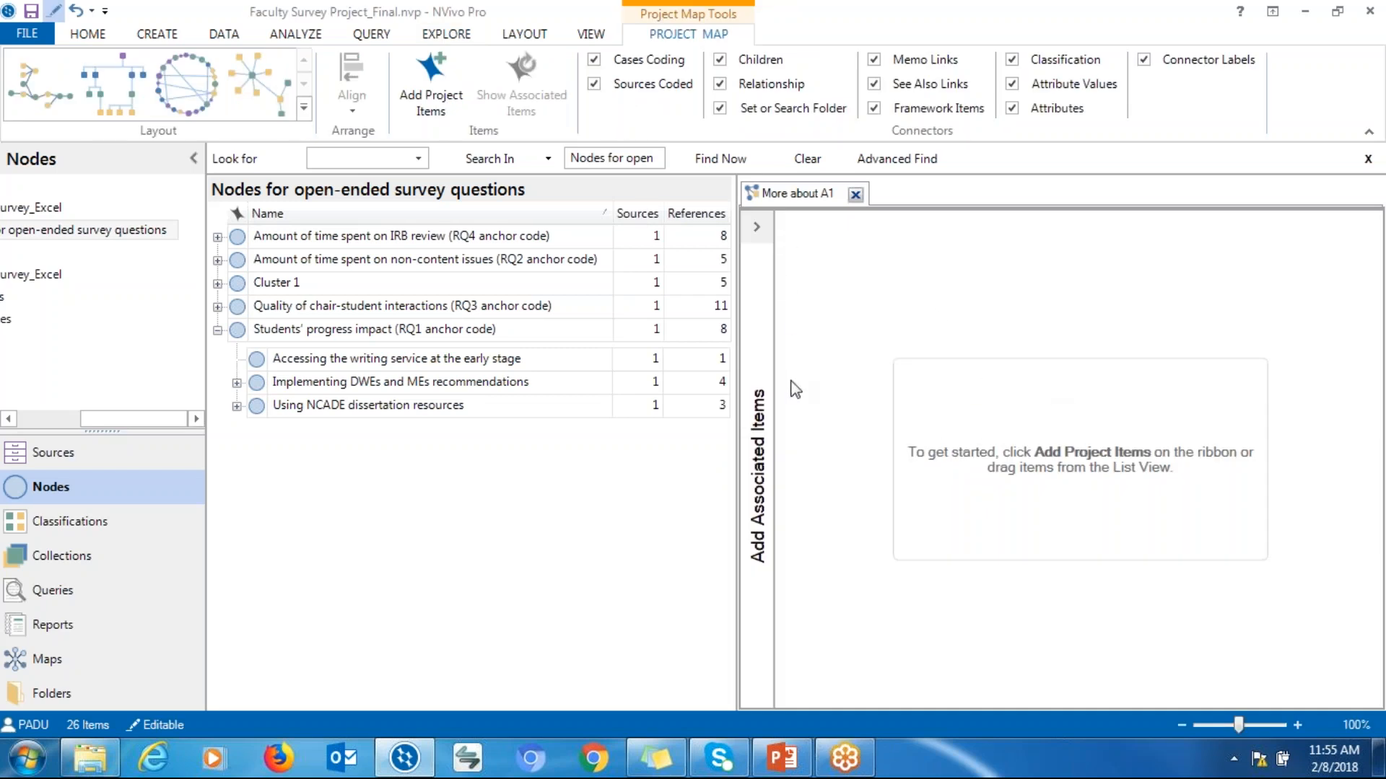
# Add case A1 from the Faculty Survey_Excel cases to the project map
pyautogui.click(419, 92)
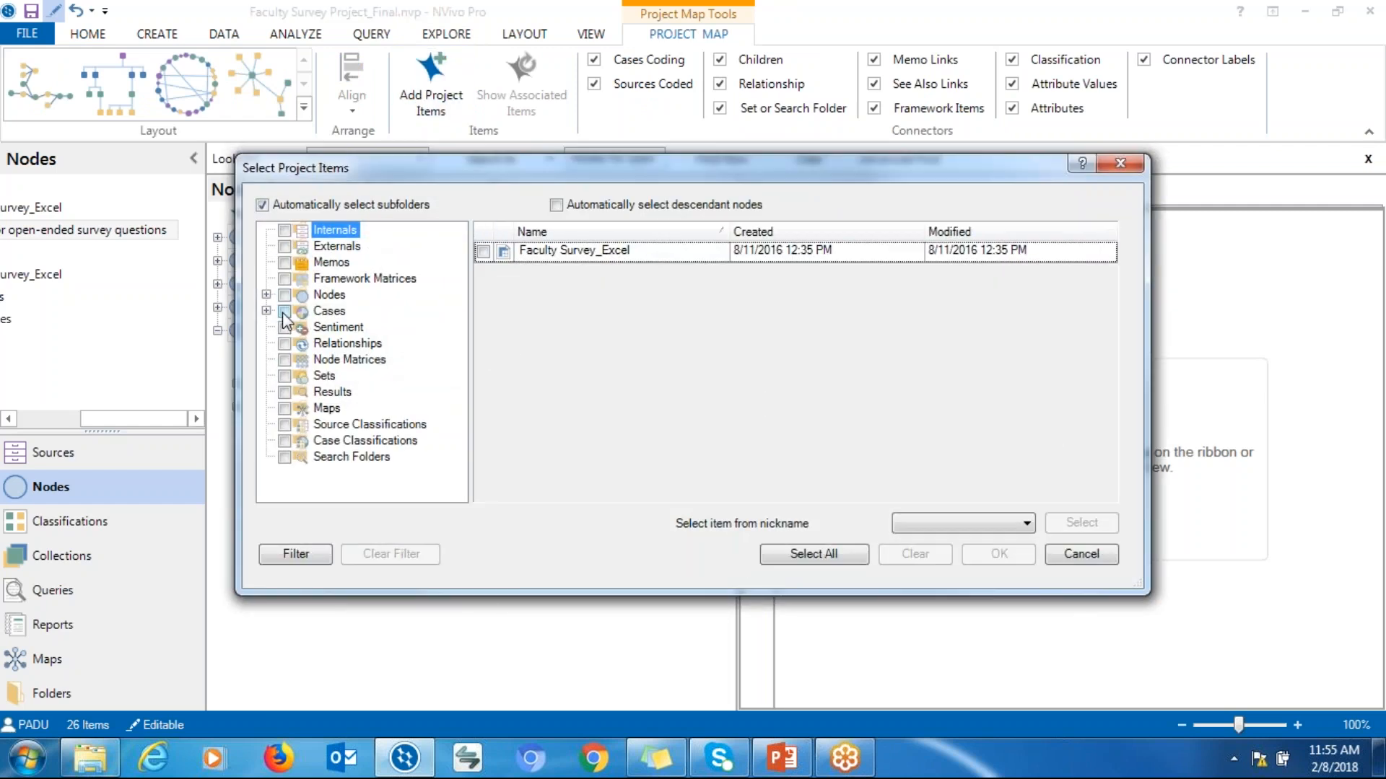
pyautogui.click(318, 308)
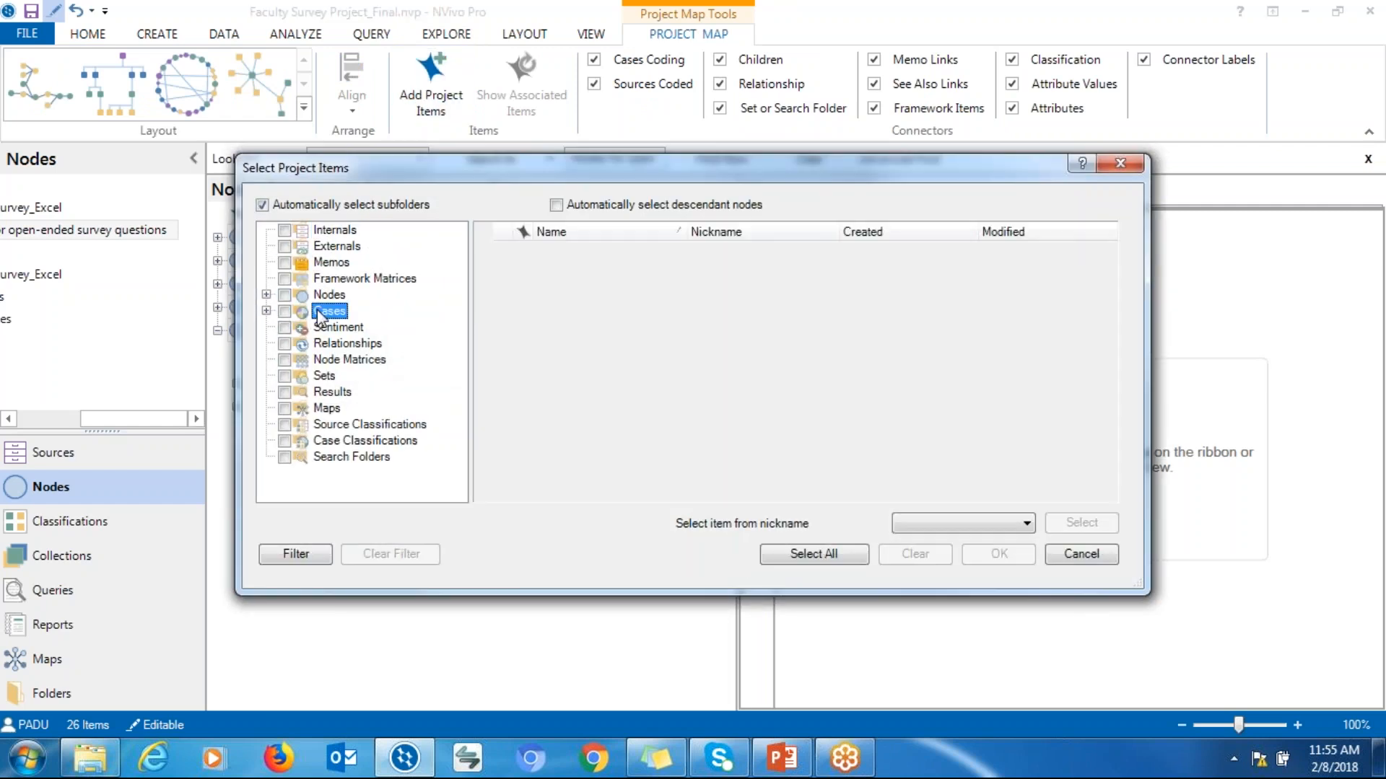
pyautogui.click(266, 312)
pyautogui.click(353, 327)
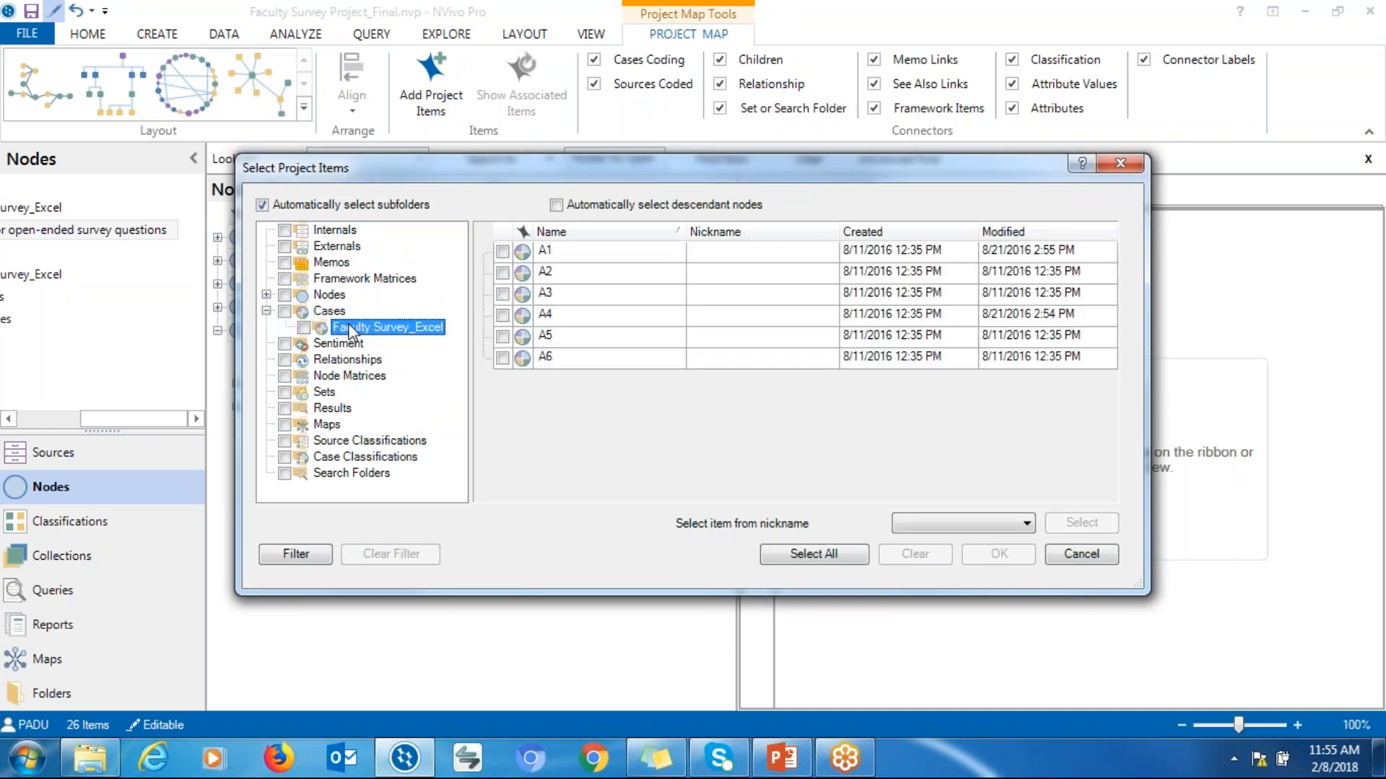
pyautogui.click(502, 252)
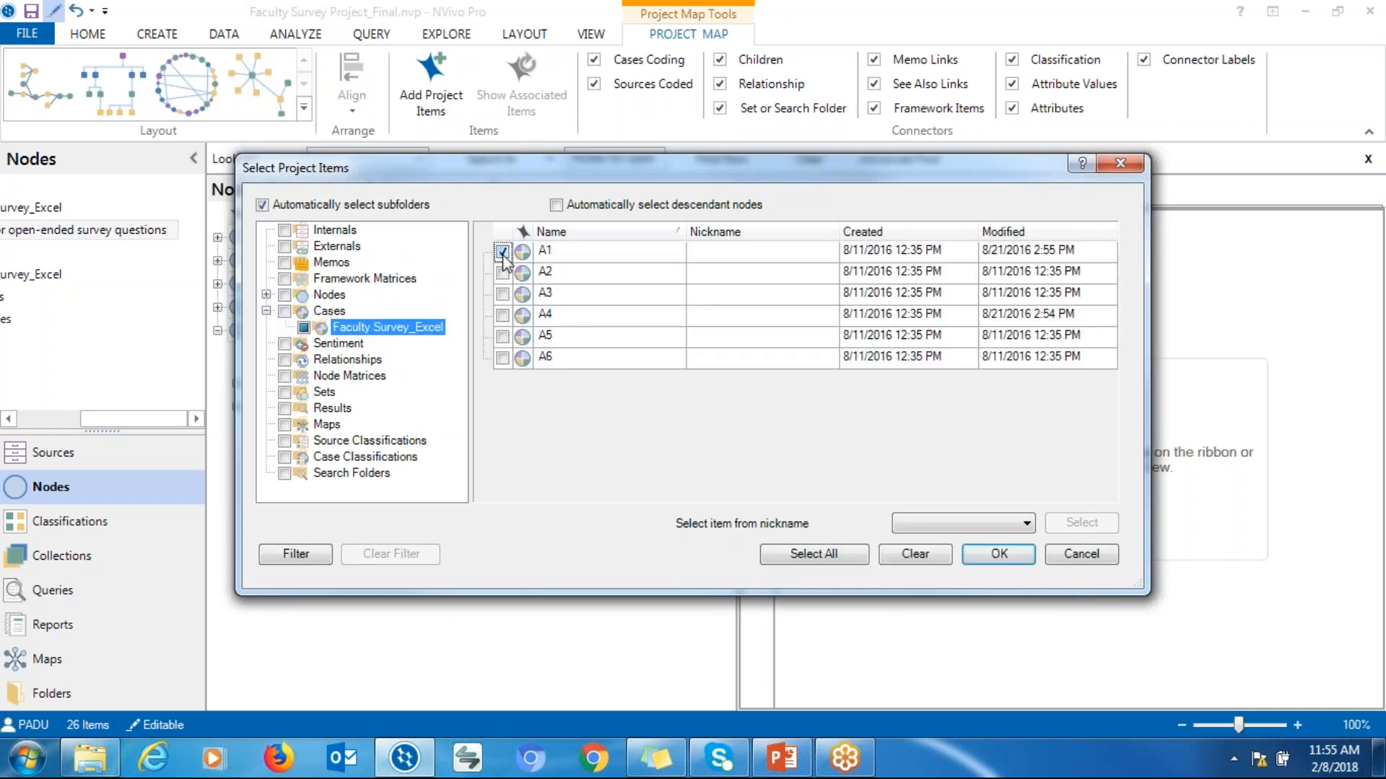
pyautogui.click(986, 555)
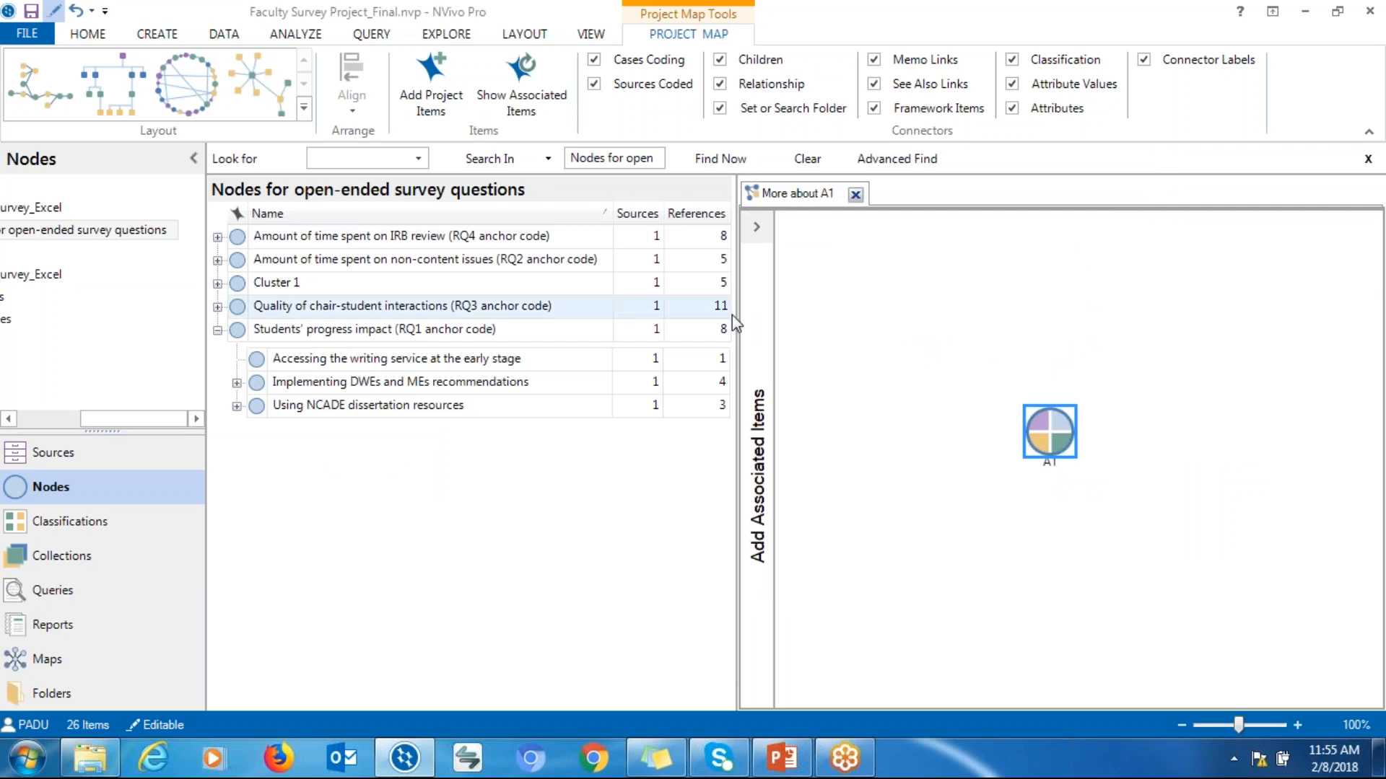
# Widen the map pane and open the associated items for case A1
pyautogui.moveTo(738, 323); pyautogui.dragTo(500, 338)
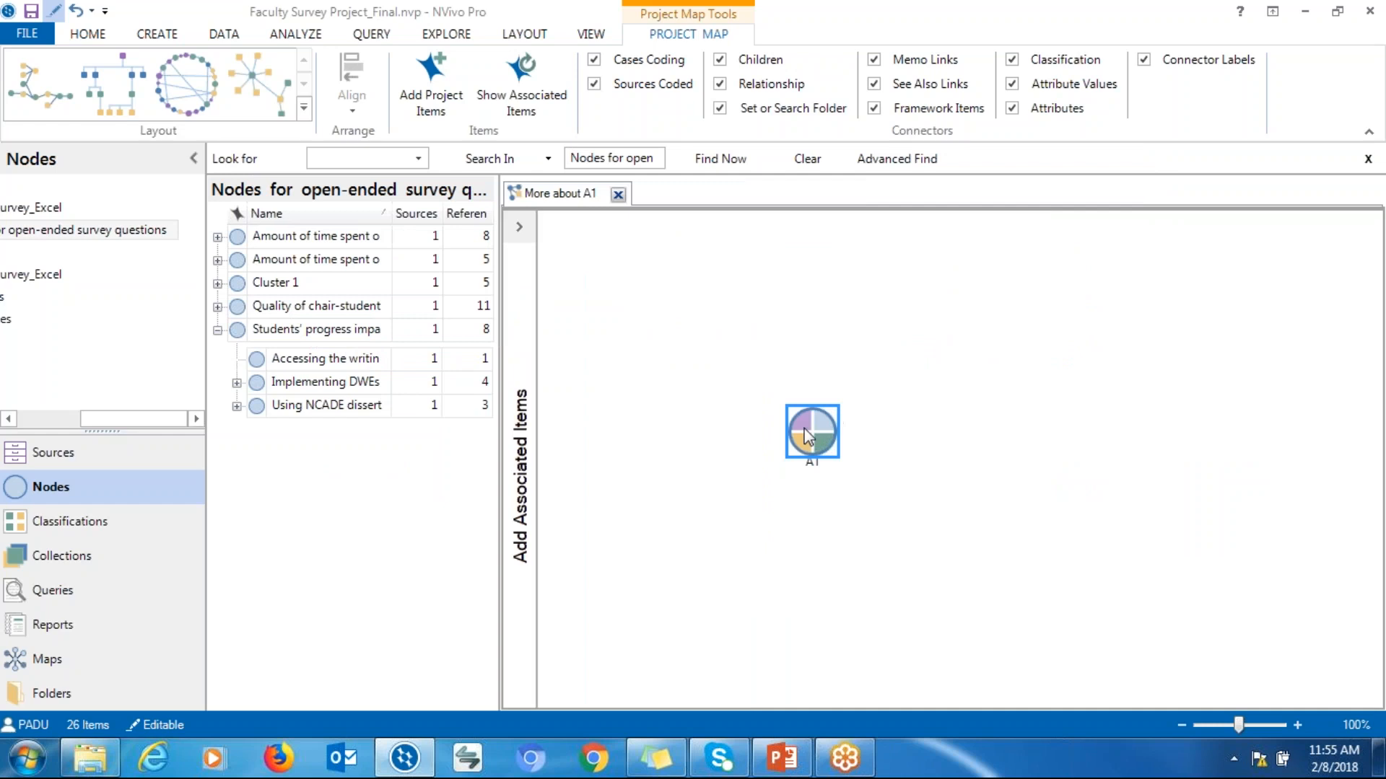
pyautogui.rightClick(807, 436)
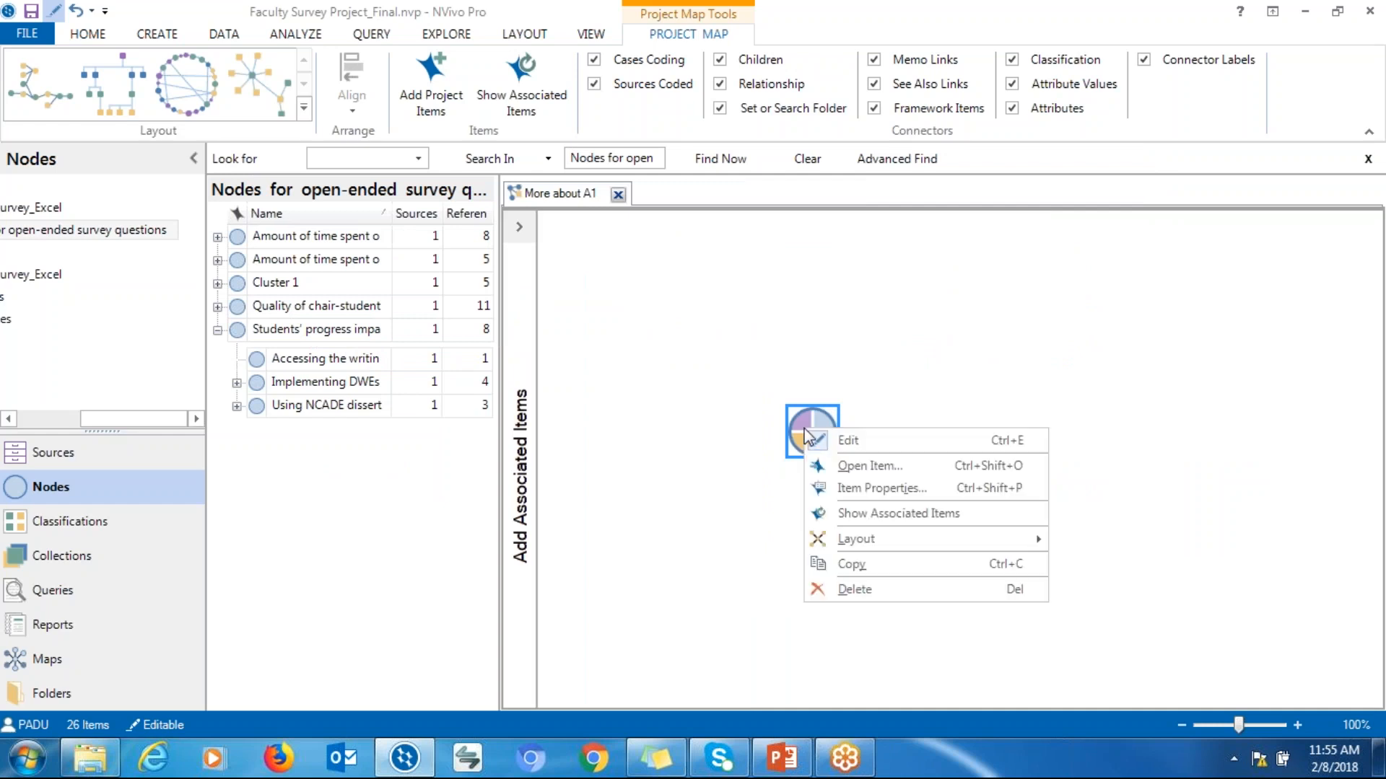
pyautogui.click(861, 515)
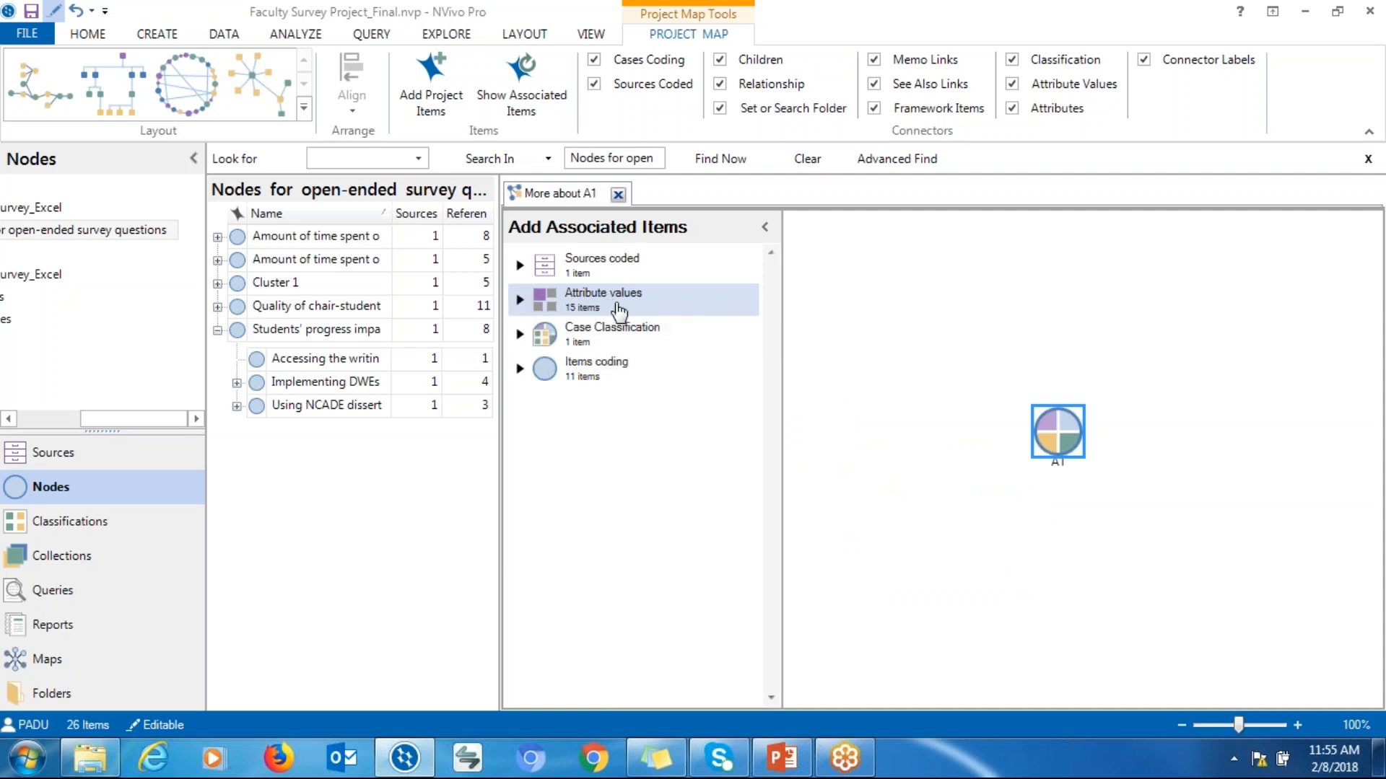
# Add the Survey Respondent attribute value 'I am aan = Associate Professor' to the map and place it left of A1
pyautogui.click(520, 301)
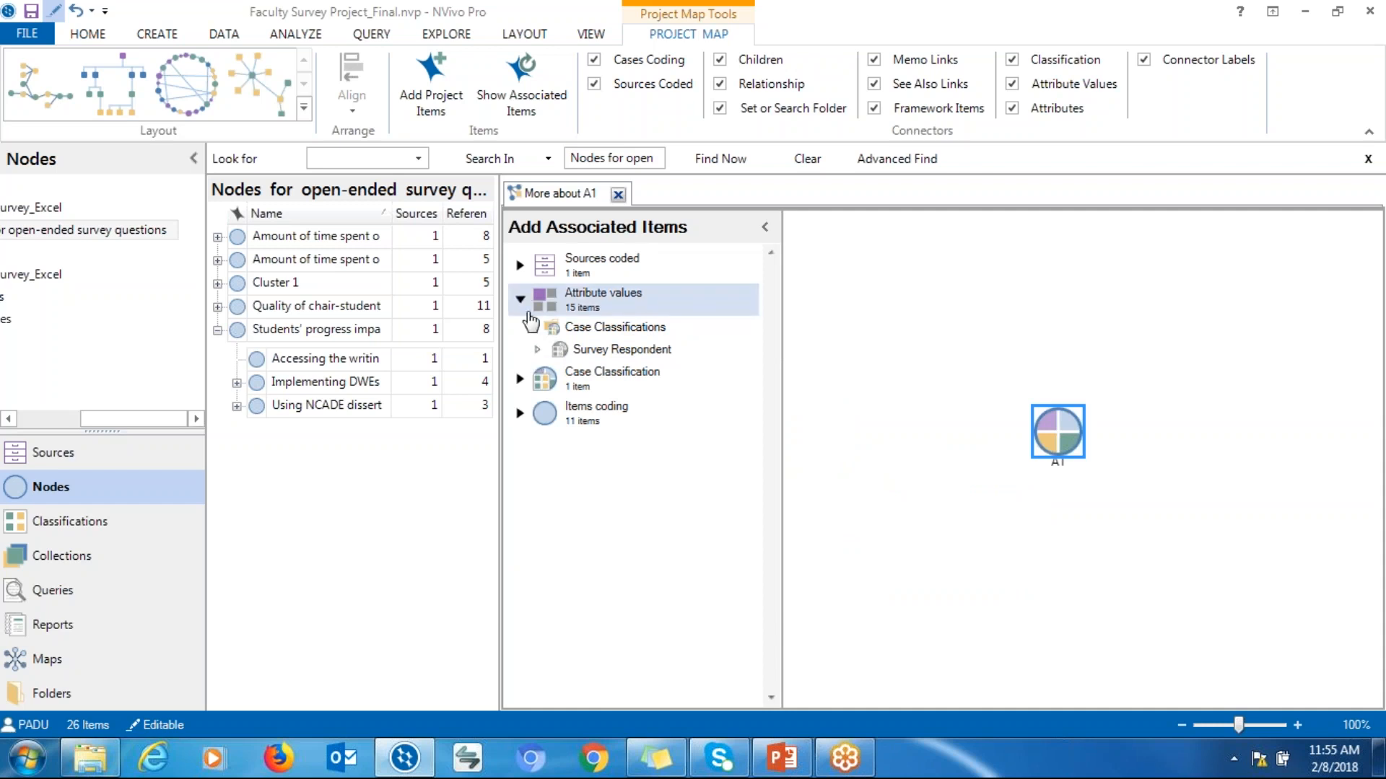
pyautogui.click(538, 351)
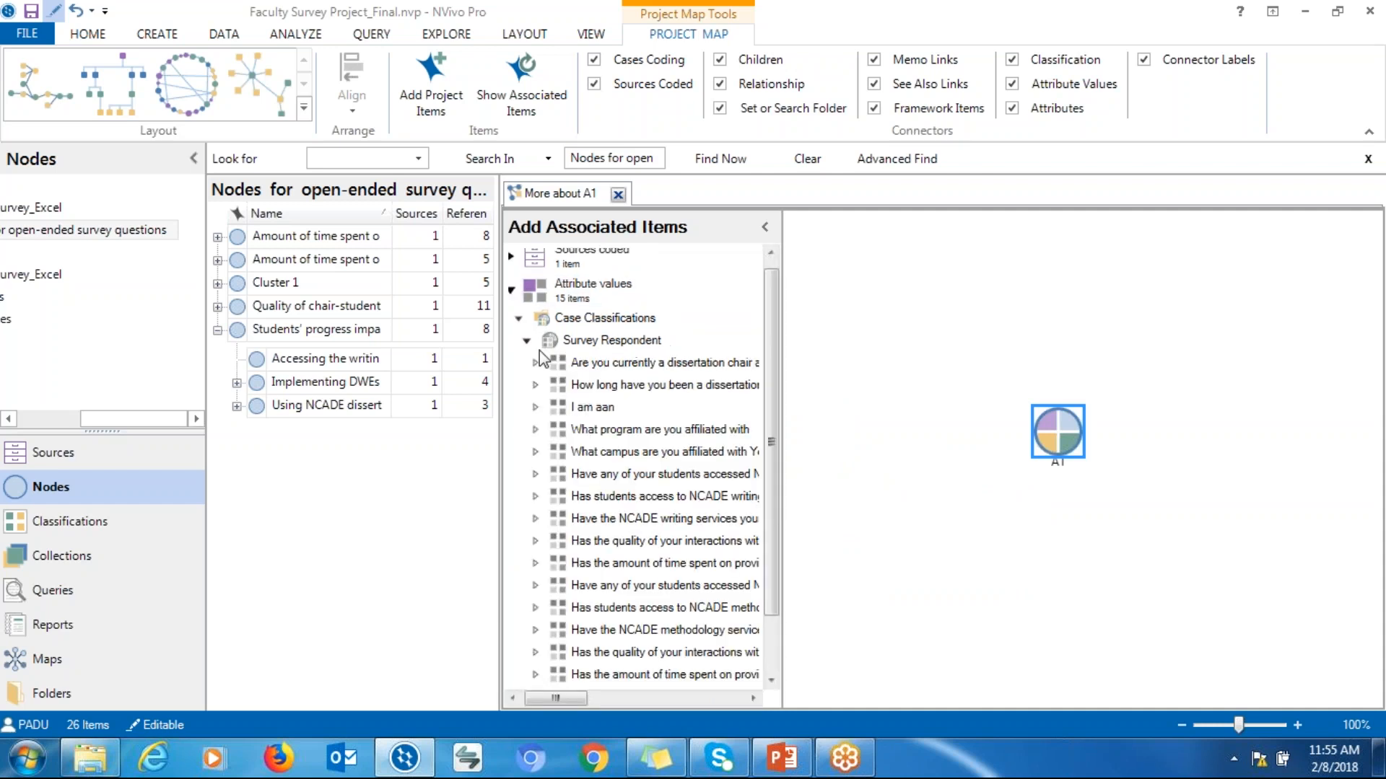
pyautogui.moveTo(774, 412); pyautogui.dragTo(773, 463)
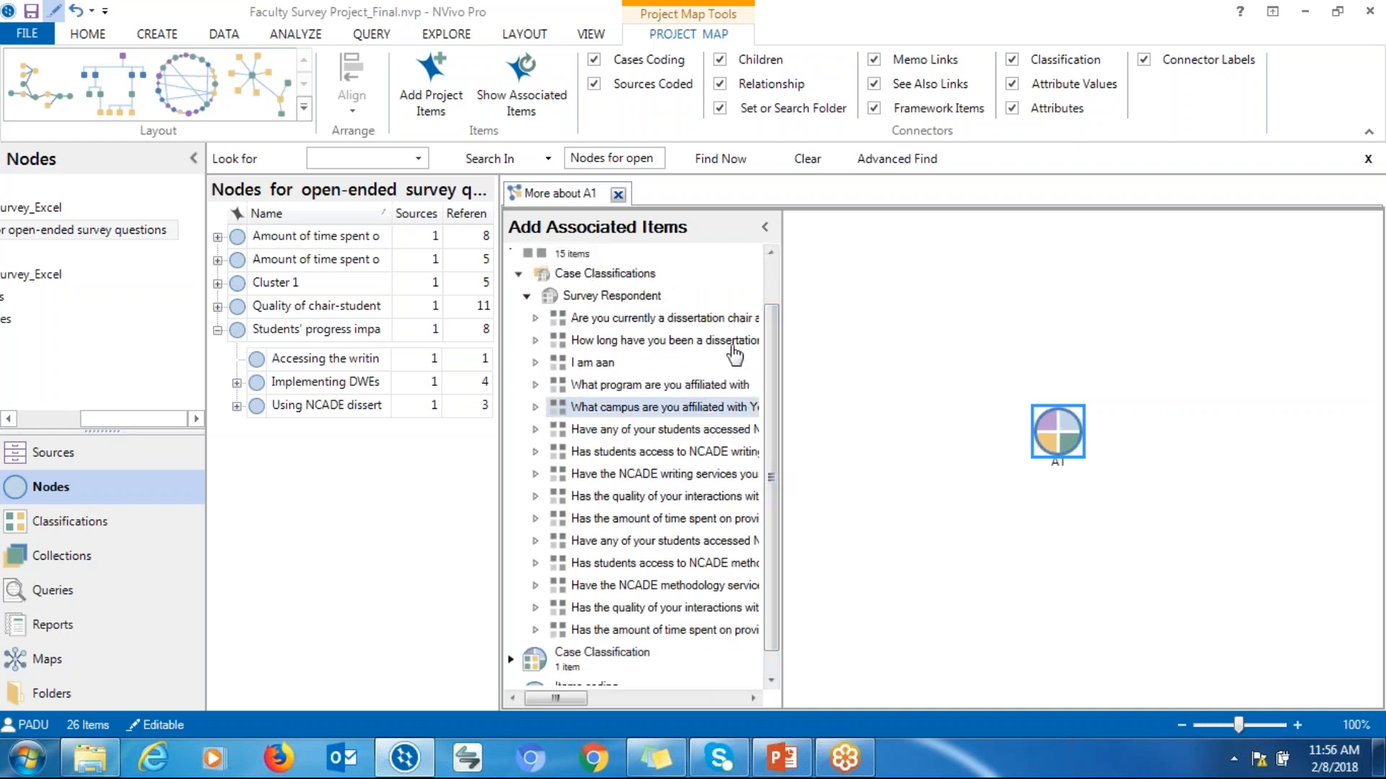
pyautogui.doubleClick(601, 364)
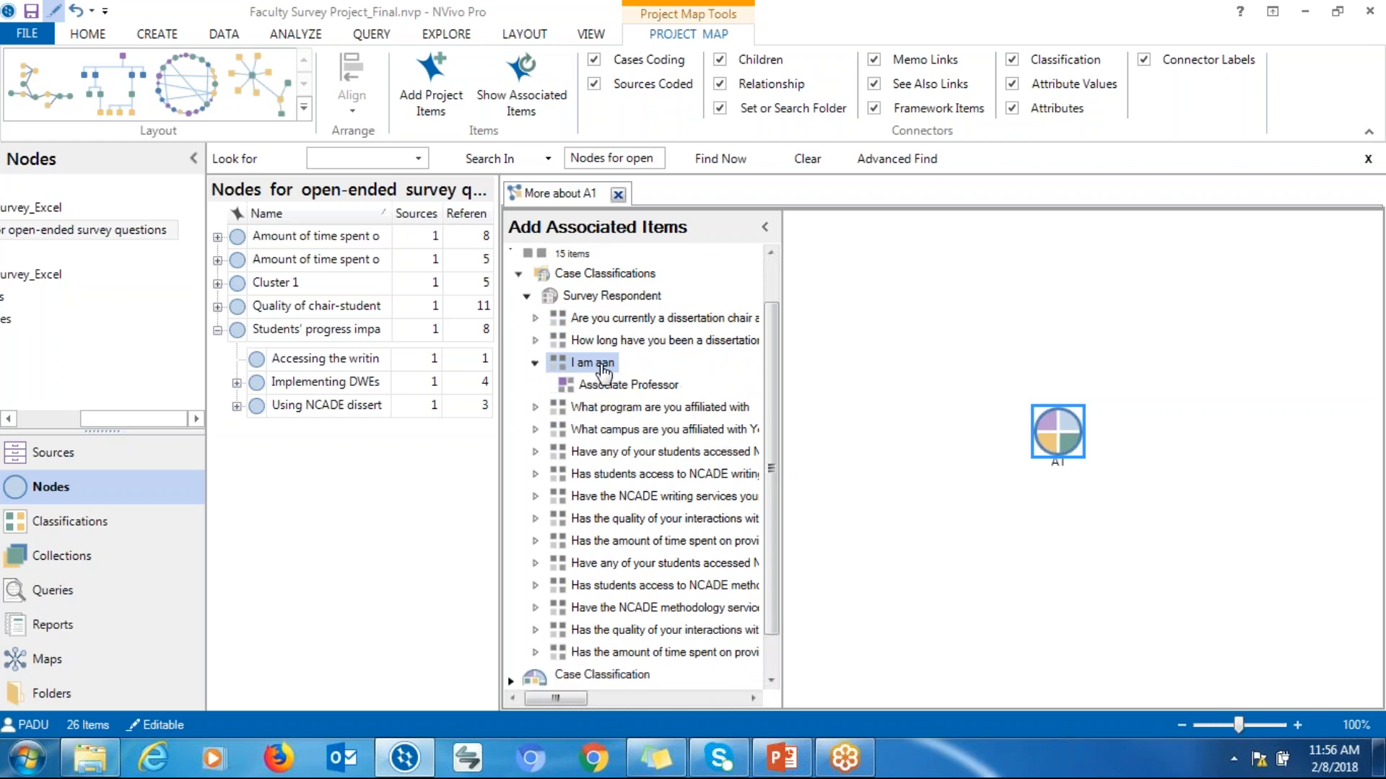
pyautogui.doubleClick(632, 390)
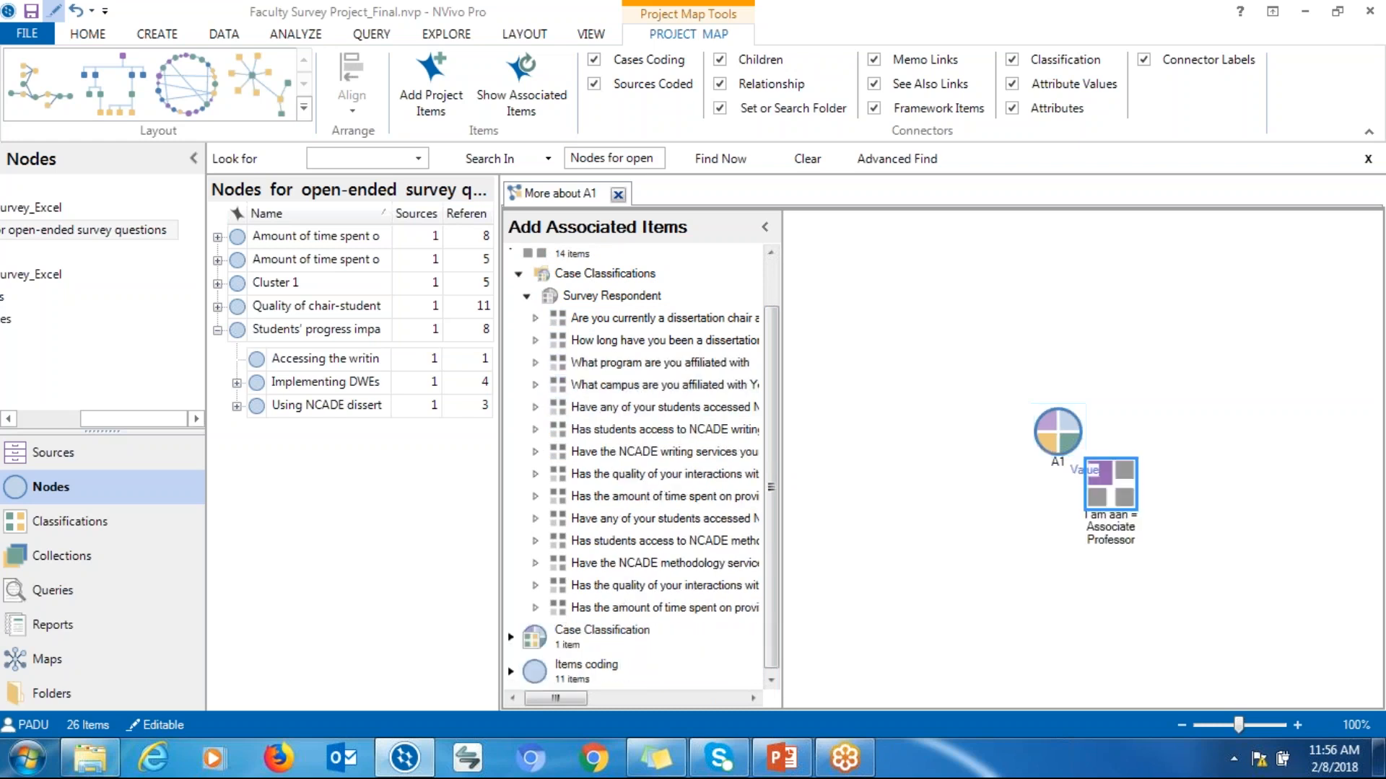
pyautogui.moveTo(1110, 508); pyautogui.dragTo(885, 496)
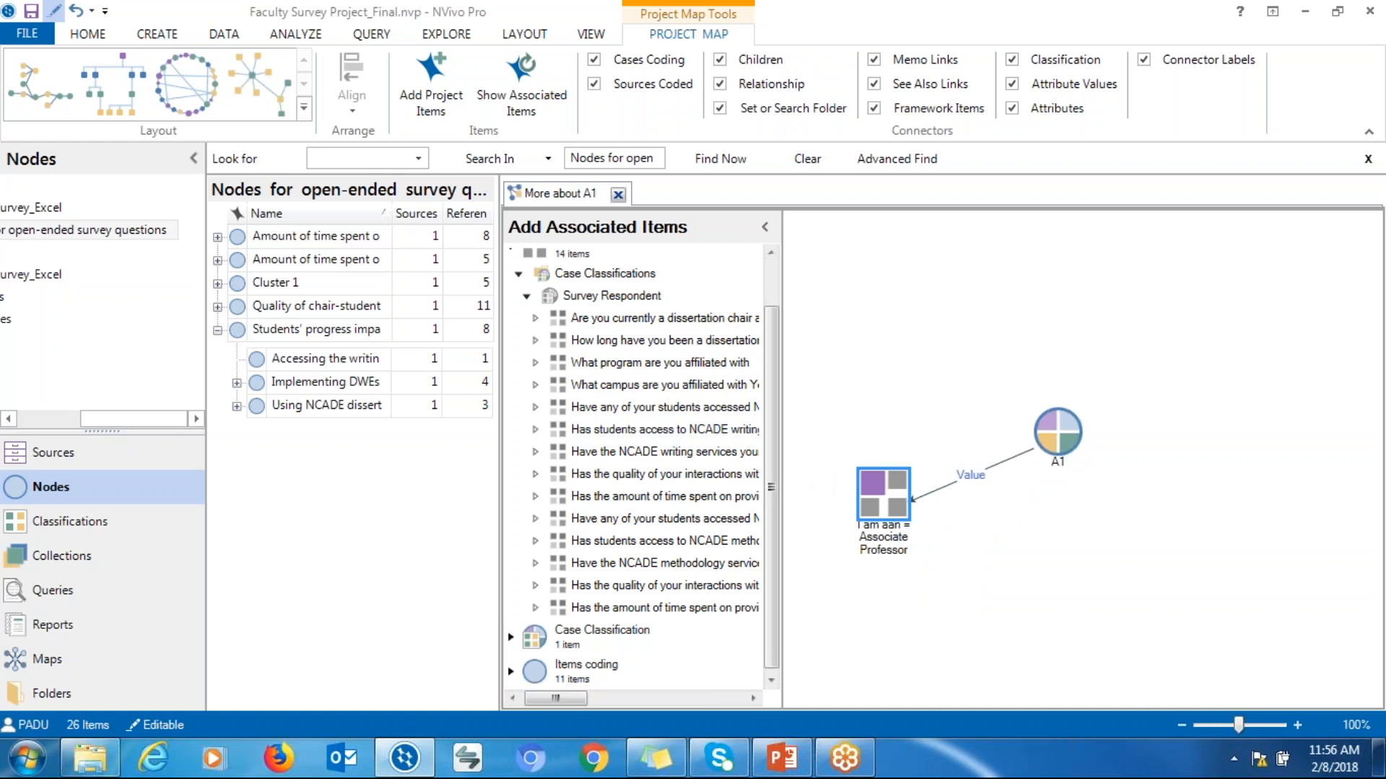
# Add the campus = Chicago and dissertation chair tenure = 7 years attribute values and arrange all three beneath A1
pyautogui.doubleClick(605, 391)
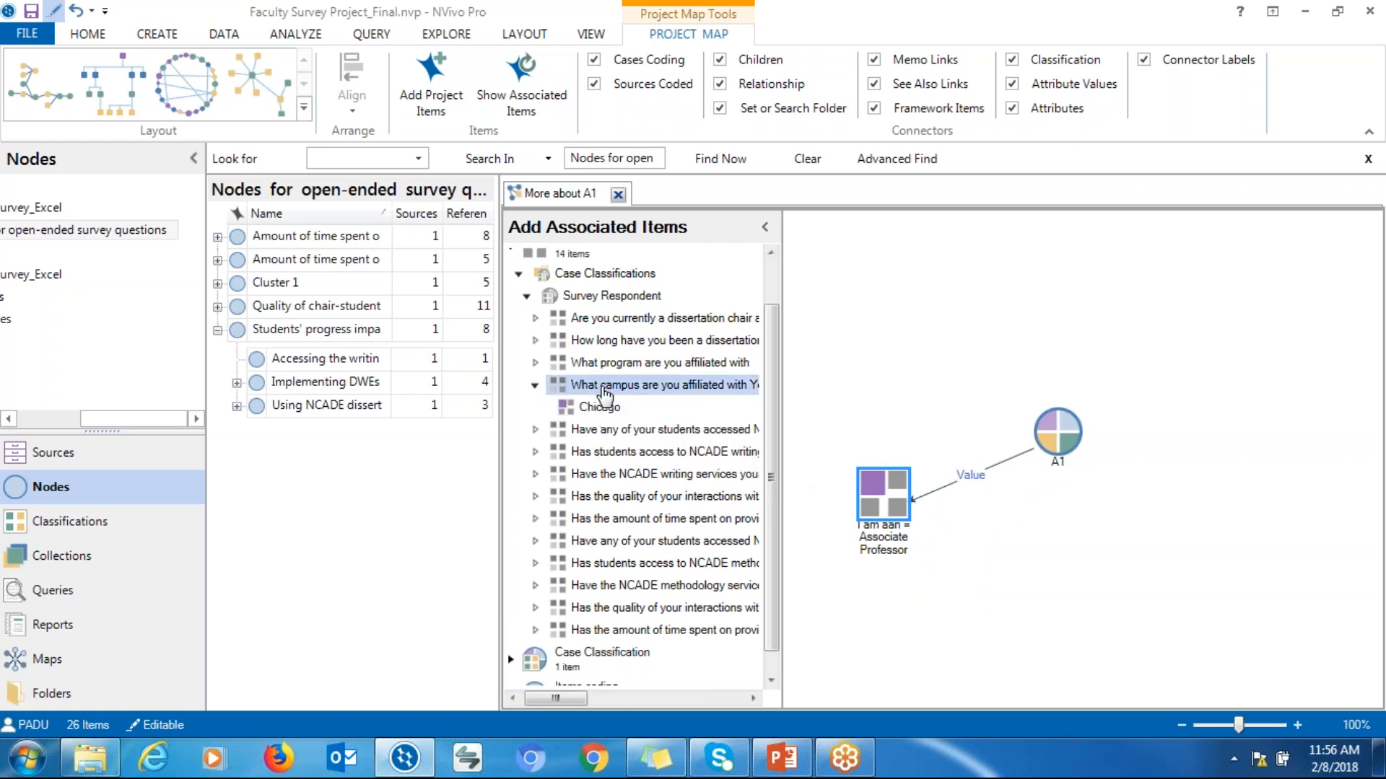
pyautogui.moveTo(599, 407); pyautogui.dragTo(1187, 516)
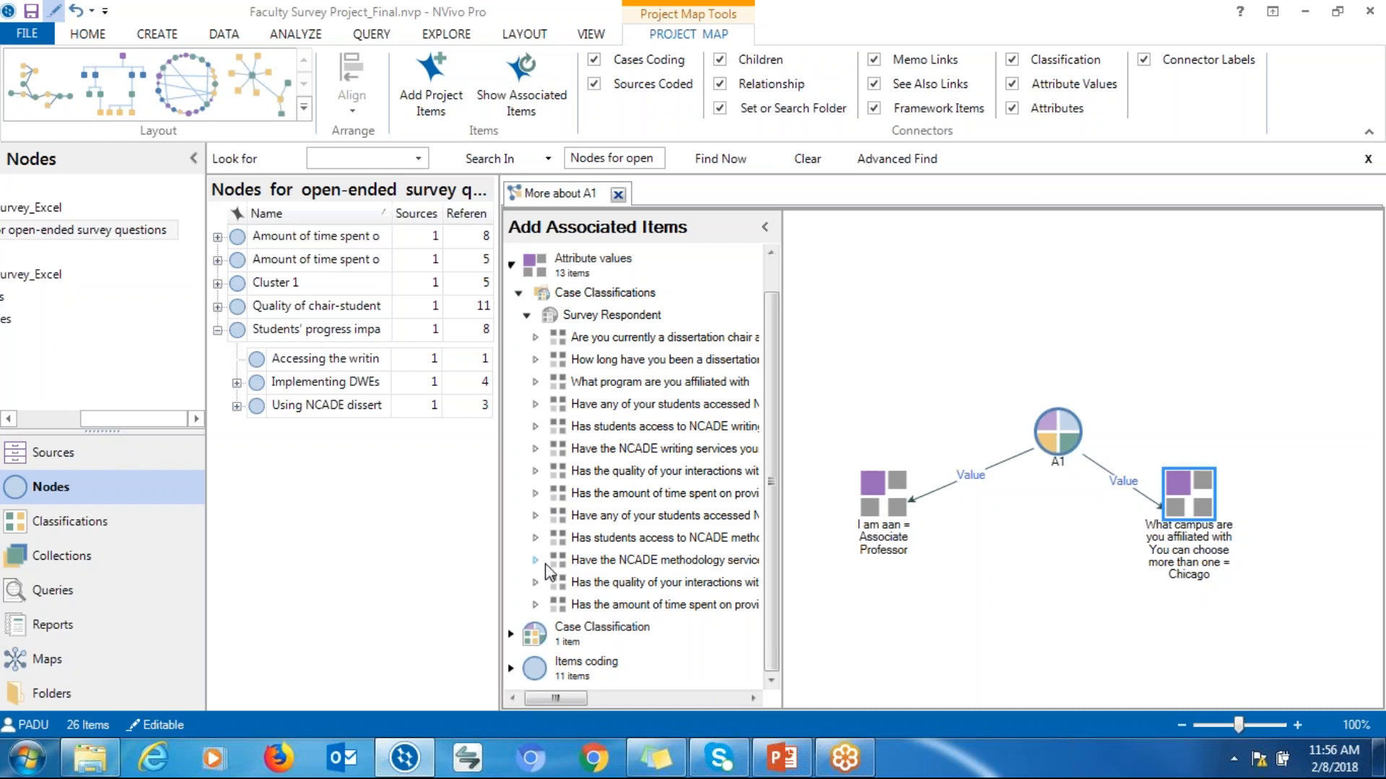
pyautogui.click(536, 359)
pyautogui.doubleClick(589, 363)
pyautogui.moveTo(1330, 511); pyautogui.dragTo(1022, 595)
pyautogui.moveTo(1198, 495); pyautogui.dragTo(1197, 518)
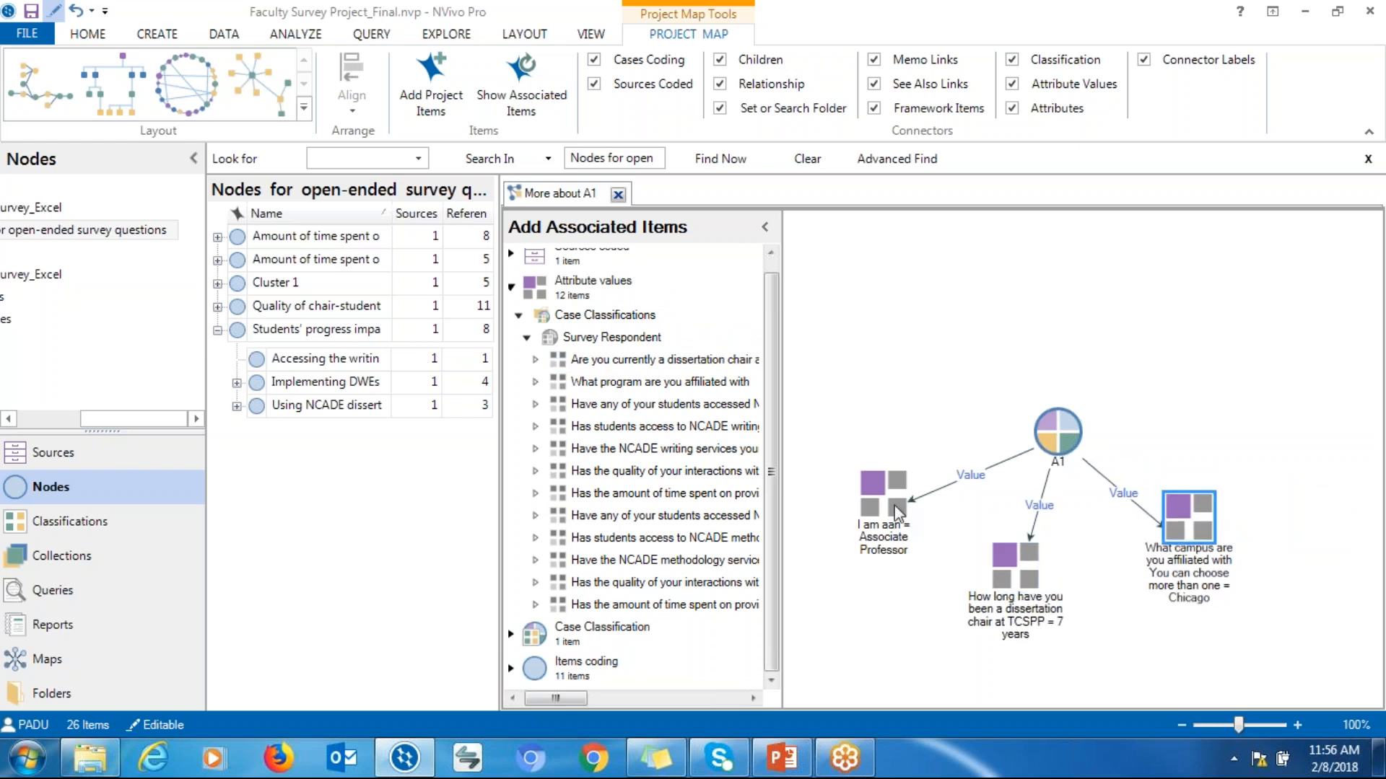
pyautogui.moveTo(895, 506); pyautogui.dragTo(898, 568)
pyautogui.moveTo(1026, 580); pyautogui.dragTo(1063, 580)
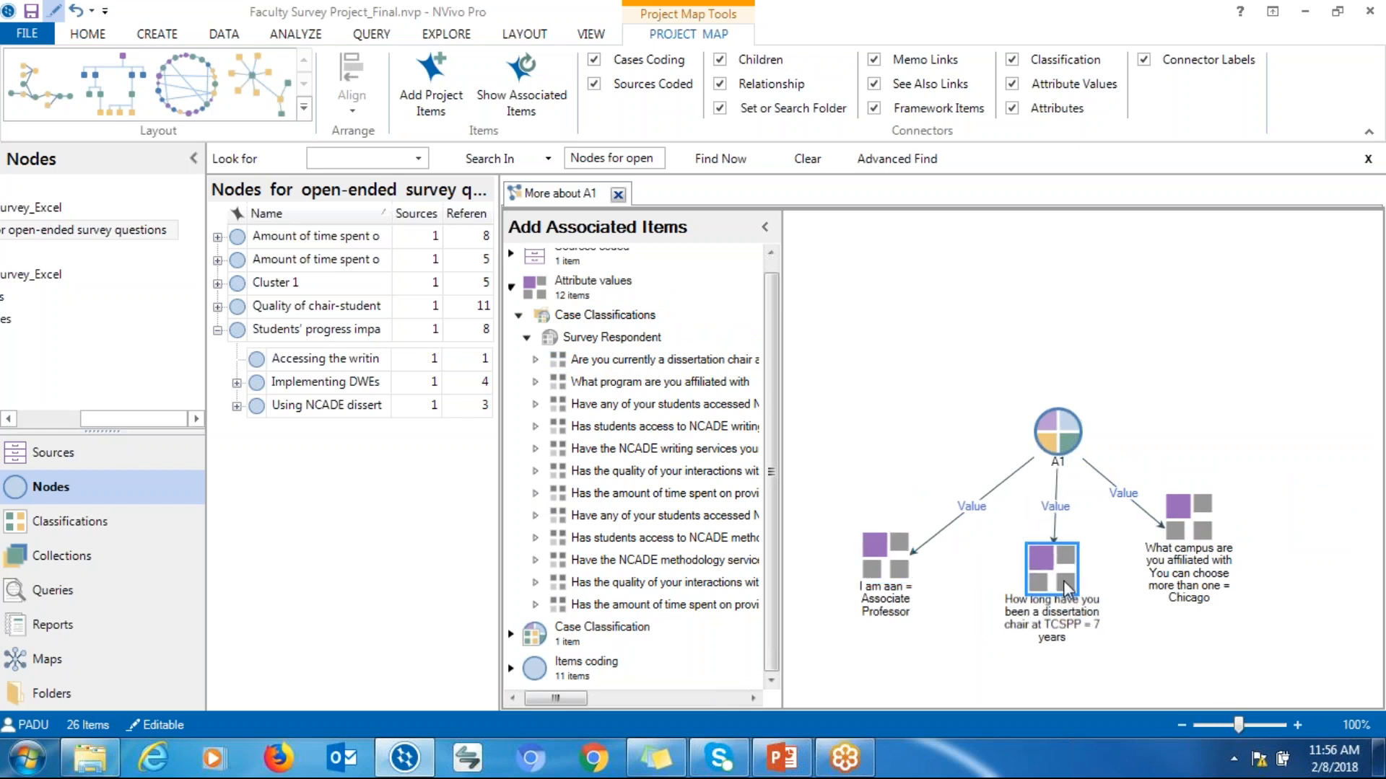
# Expand the case's coded nodes down to Students' progress impact and add the Using NCADE dissertation resources node to the map
pyautogui.moveTo(1201, 517); pyautogui.dragTo(1208, 536)
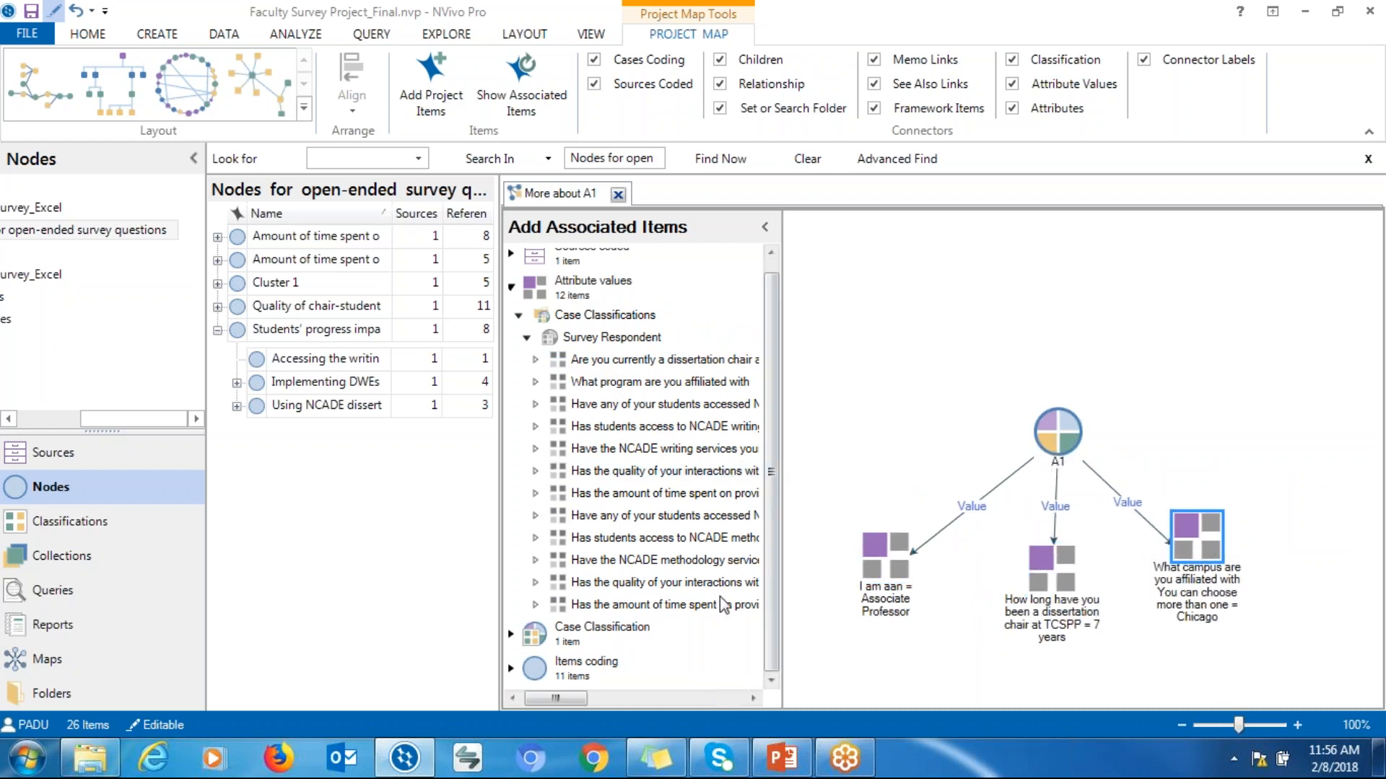
pyautogui.click(511, 668)
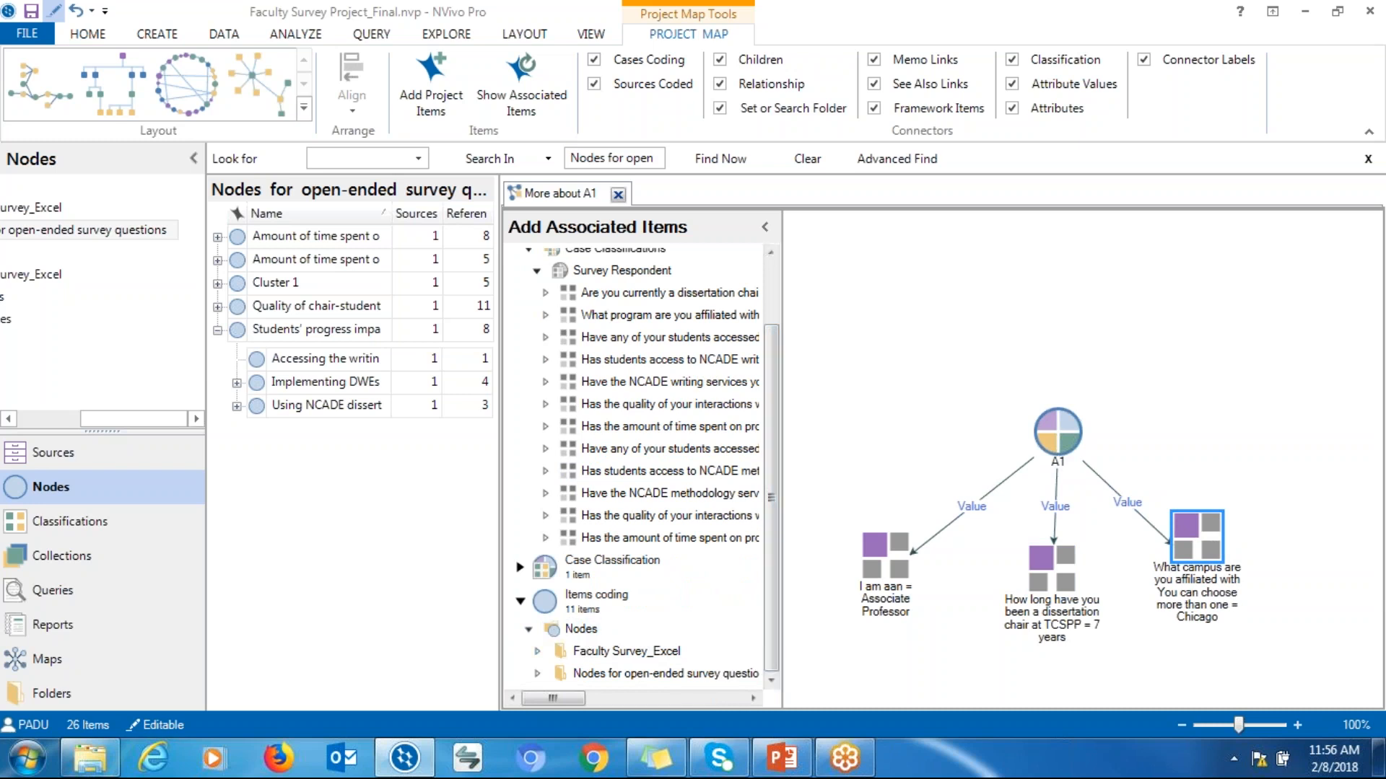
pyautogui.click(612, 674)
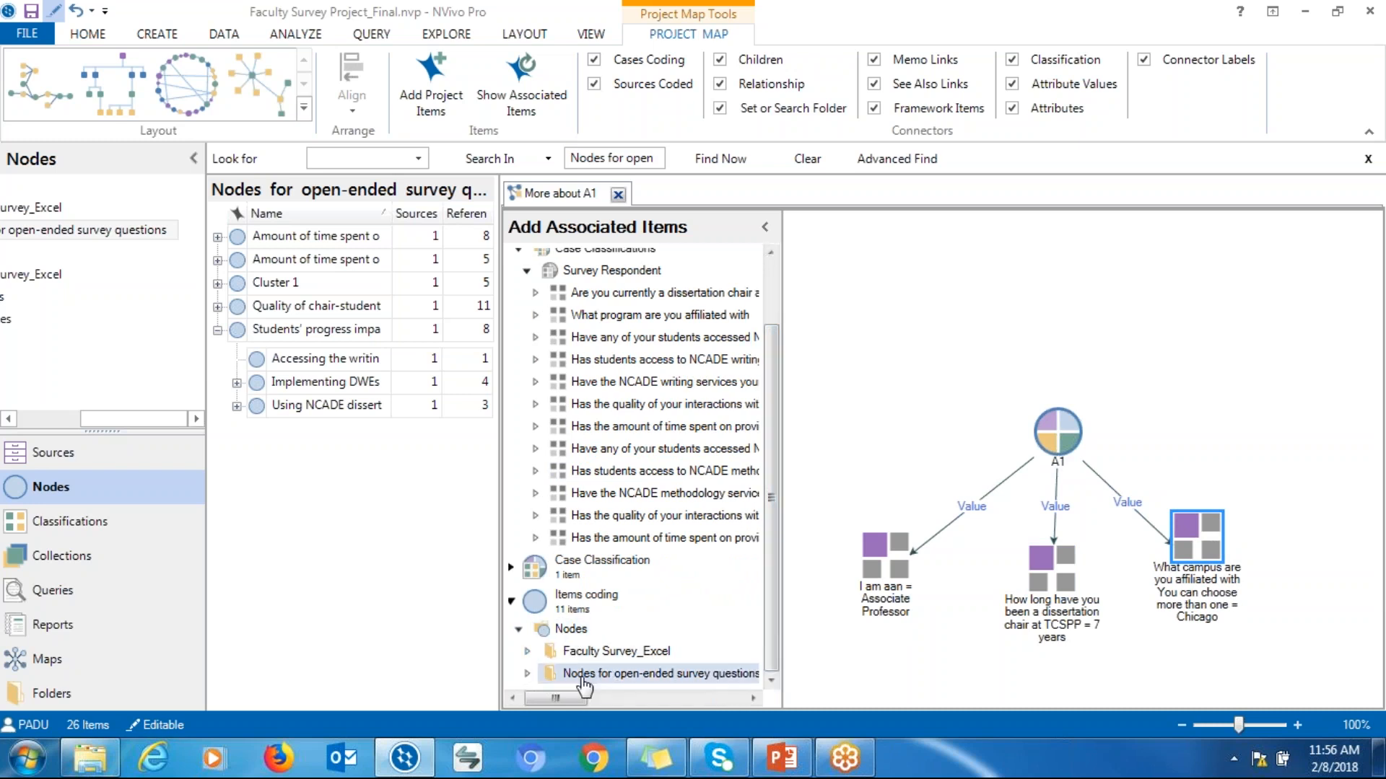
pyautogui.click(526, 674)
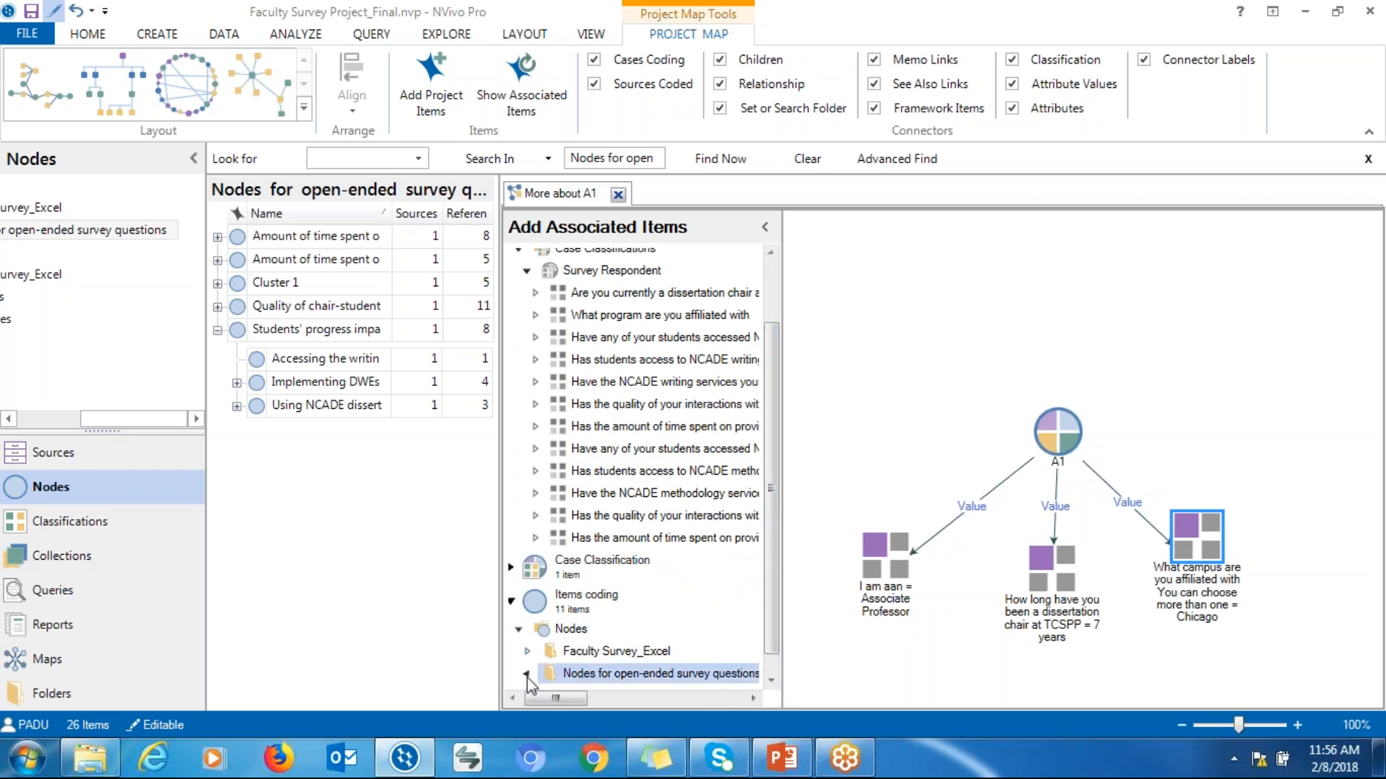
pyautogui.click(770, 678)
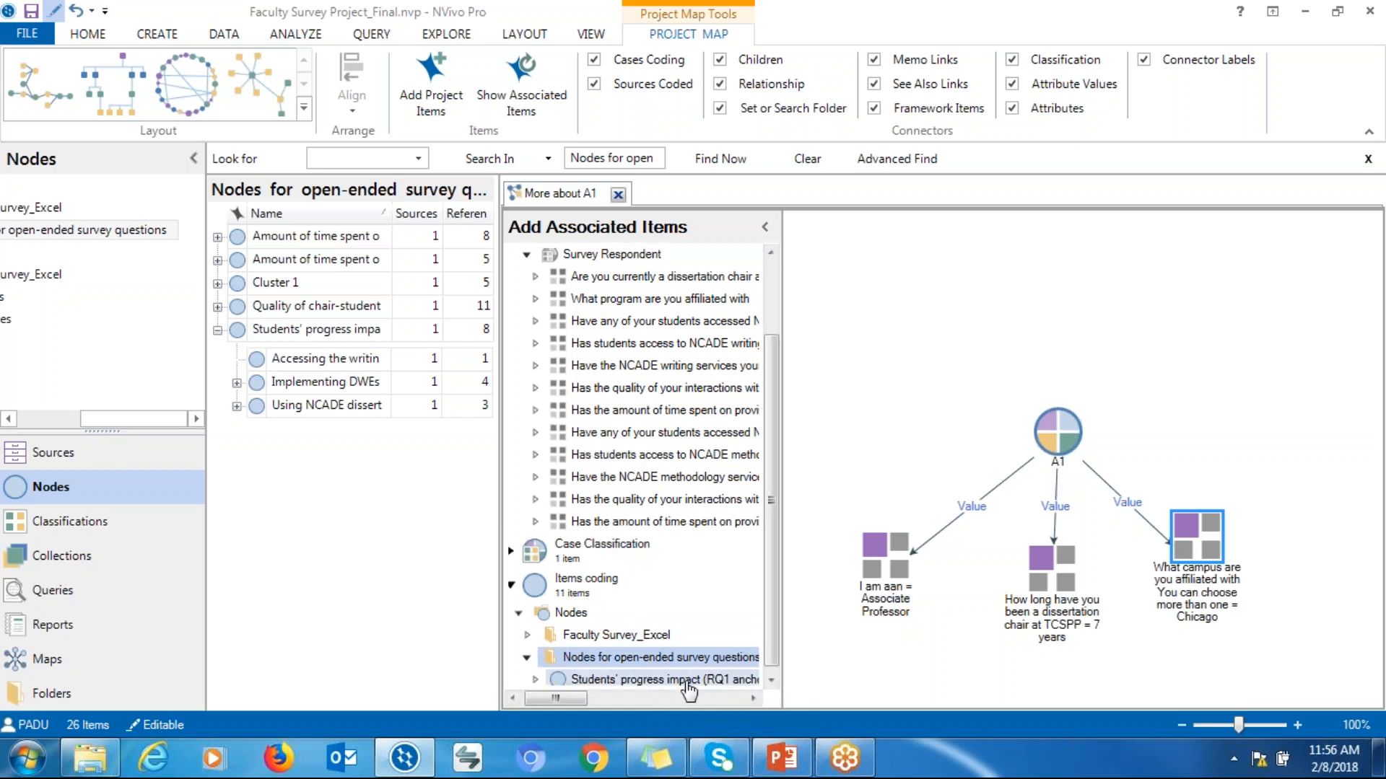
pyautogui.click(770, 680)
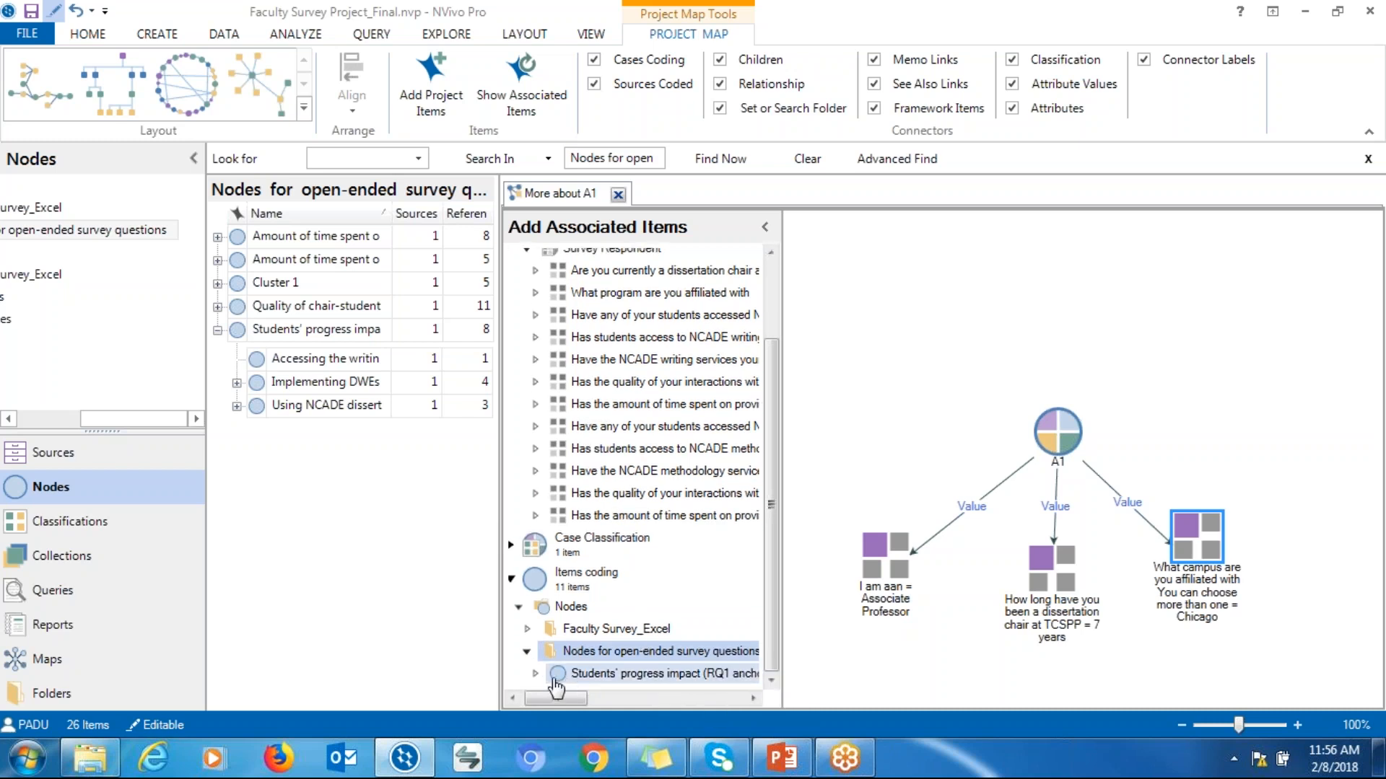
pyautogui.click(536, 674)
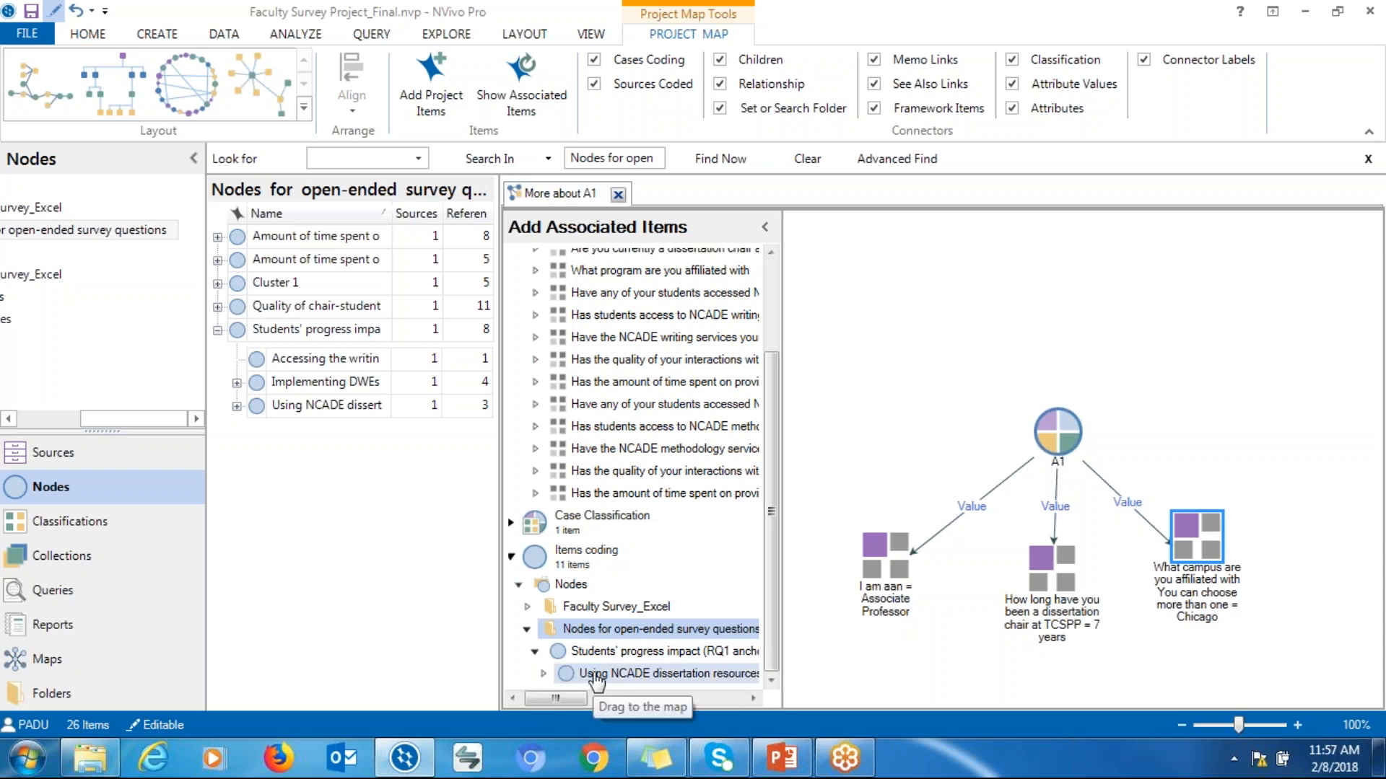
pyautogui.moveTo(596, 678); pyautogui.dragTo(1198, 323)
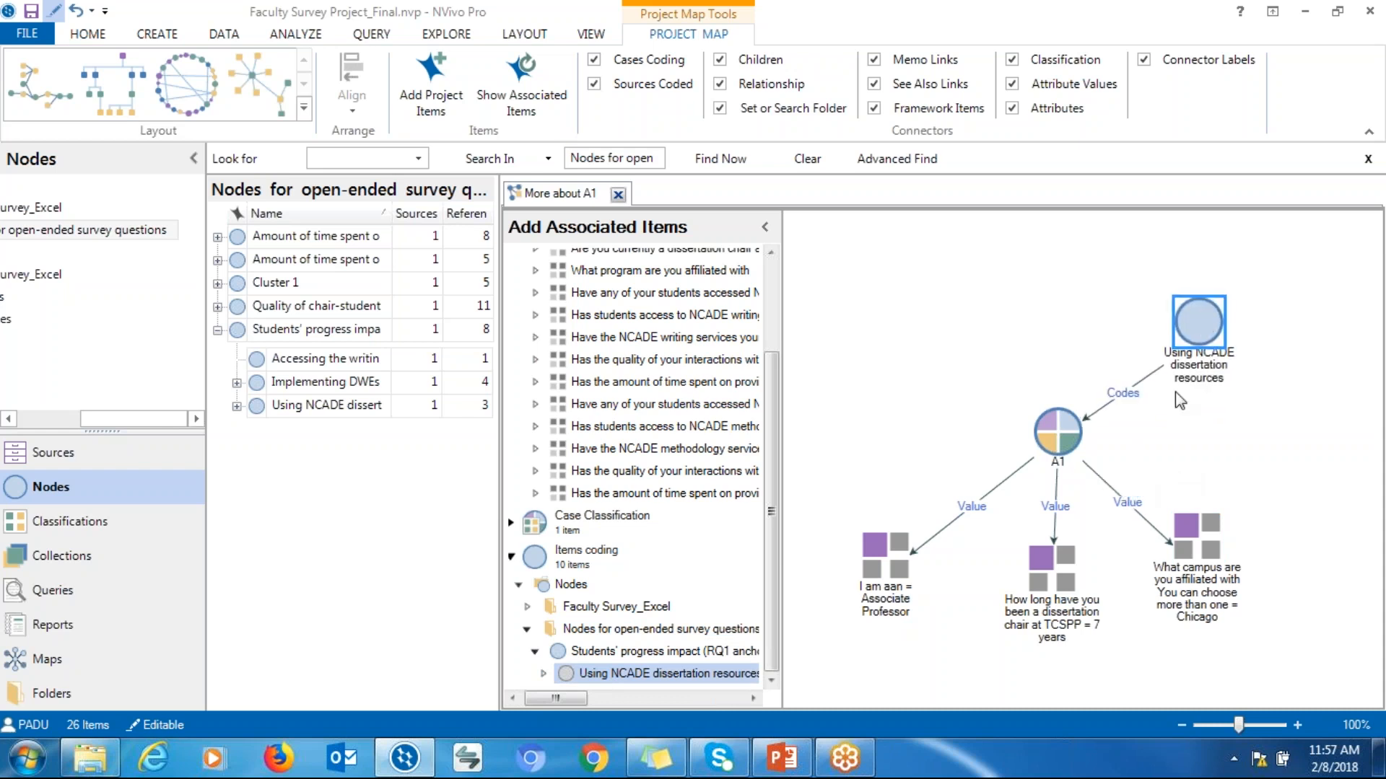
# Position the Using NCADE dissertation resources node directly above case A1
pyautogui.moveTo(1185, 340); pyautogui.dragTo(955, 355)
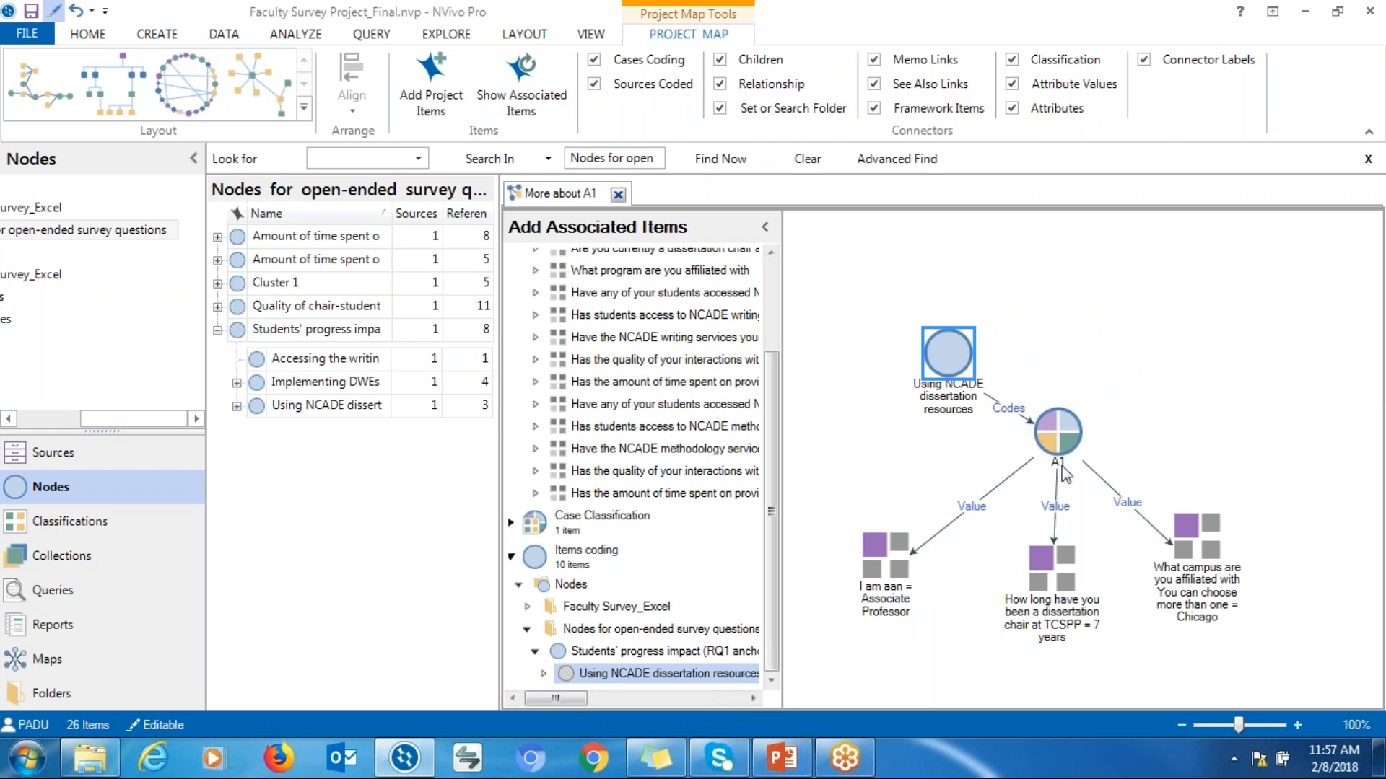
pyautogui.moveTo(939, 348); pyautogui.dragTo(1073, 298)
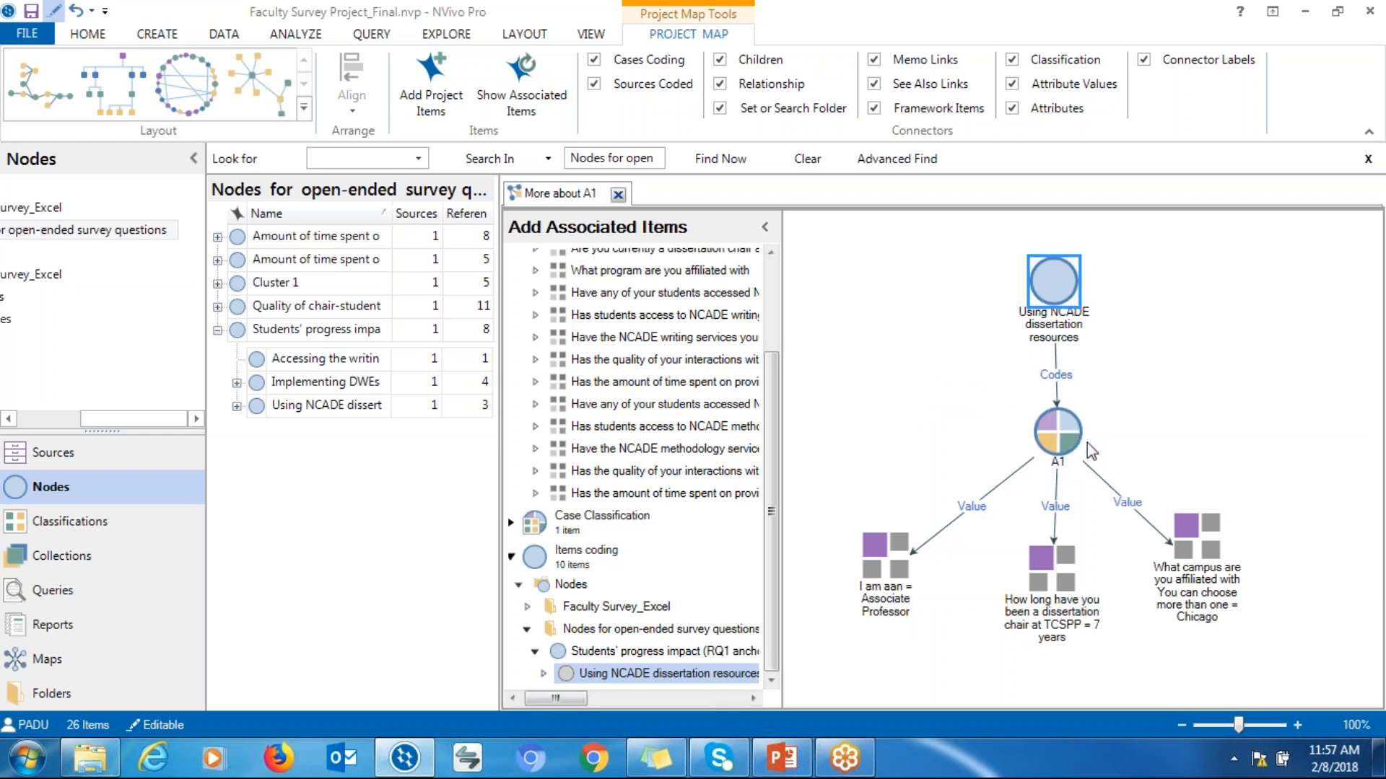
pyautogui.moveTo(1057, 299); pyautogui.dragTo(1003, 314)
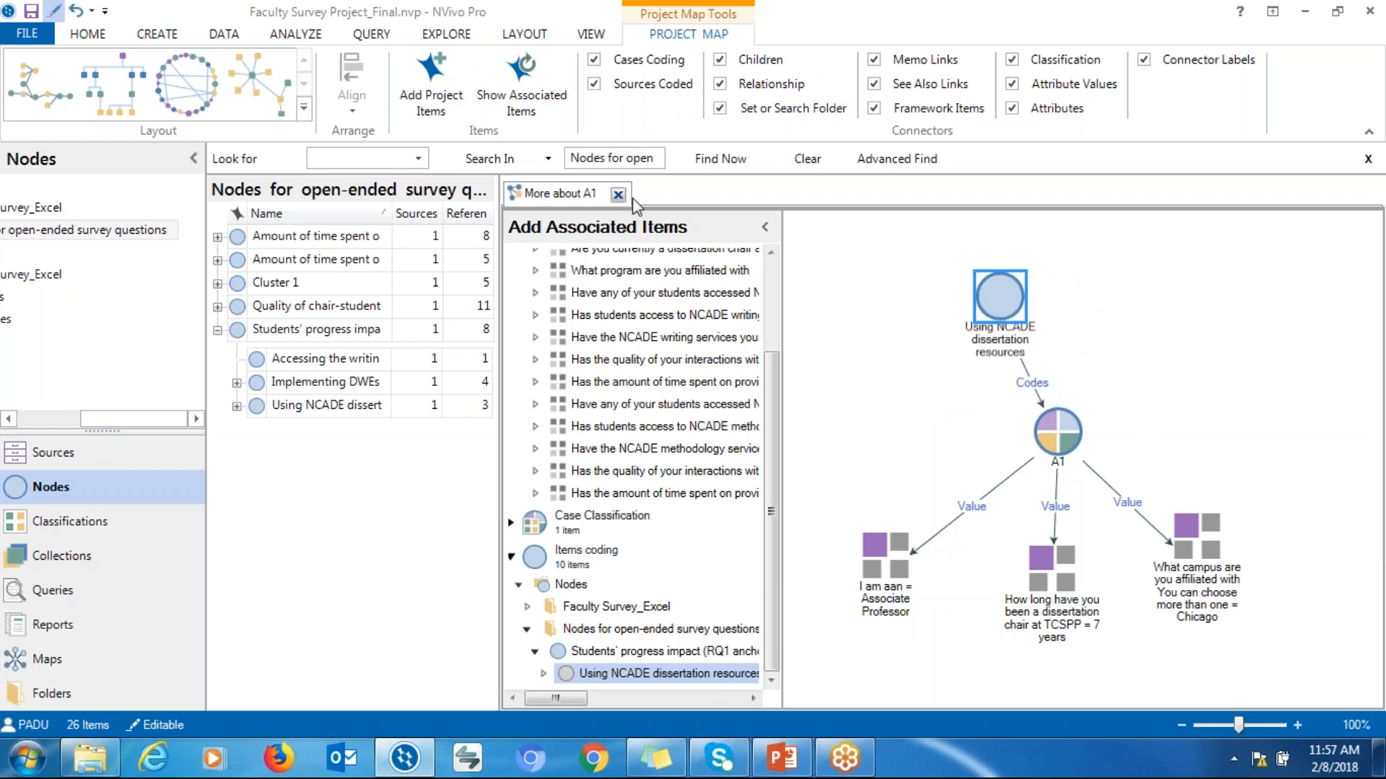
# Try several map layout styles and apply the top-down hierarchical layout
pyautogui.click(260, 106)
pyautogui.click(189, 100)
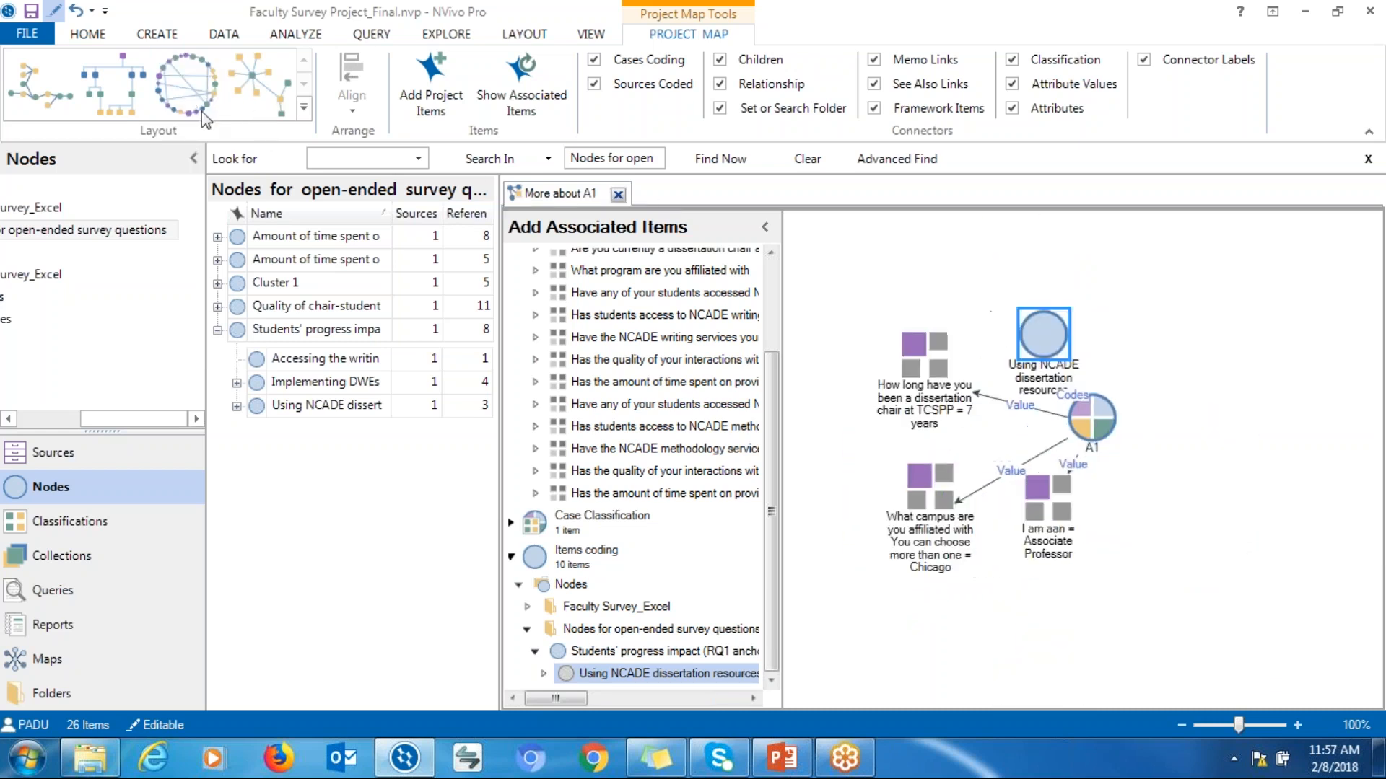
pyautogui.moveTo(1091, 417); pyautogui.dragTo(1196, 412)
pyautogui.click(109, 101)
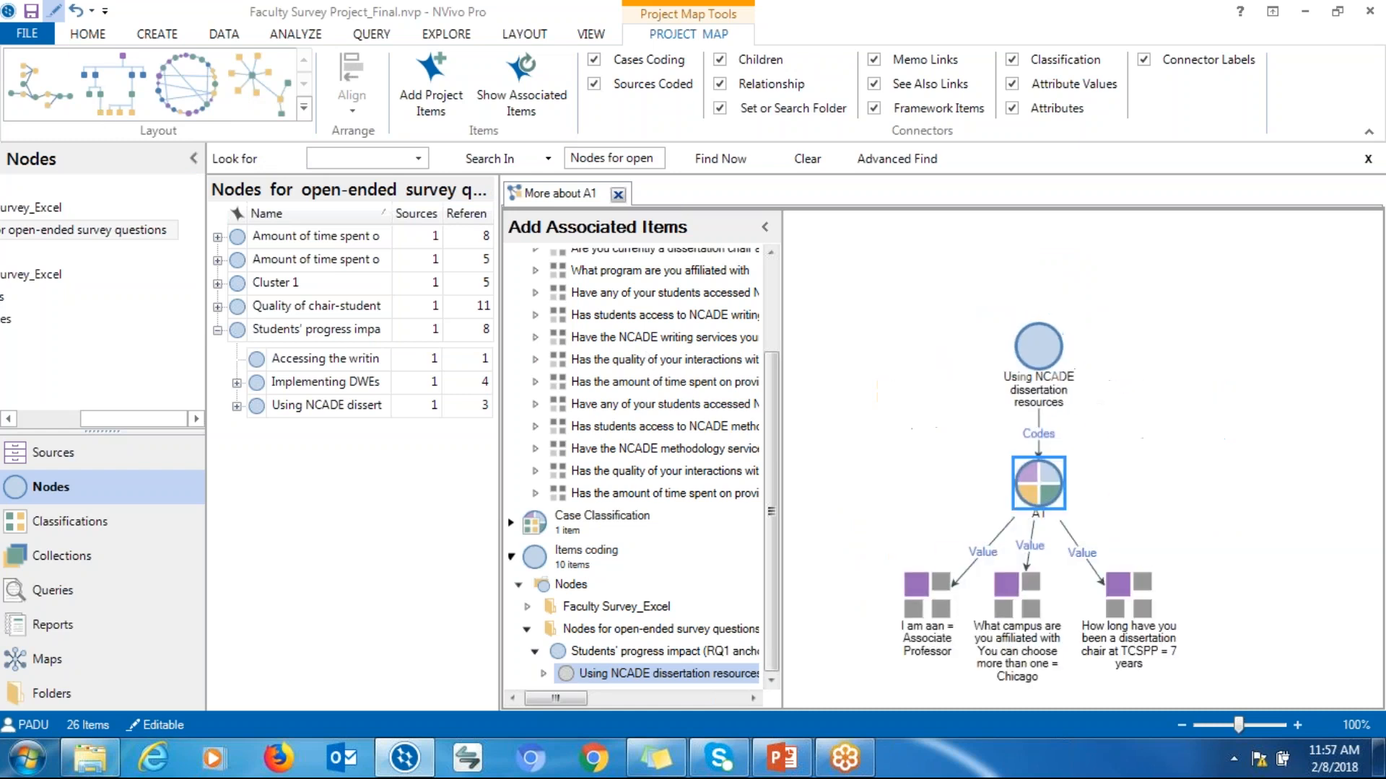
pyautogui.click(59, 110)
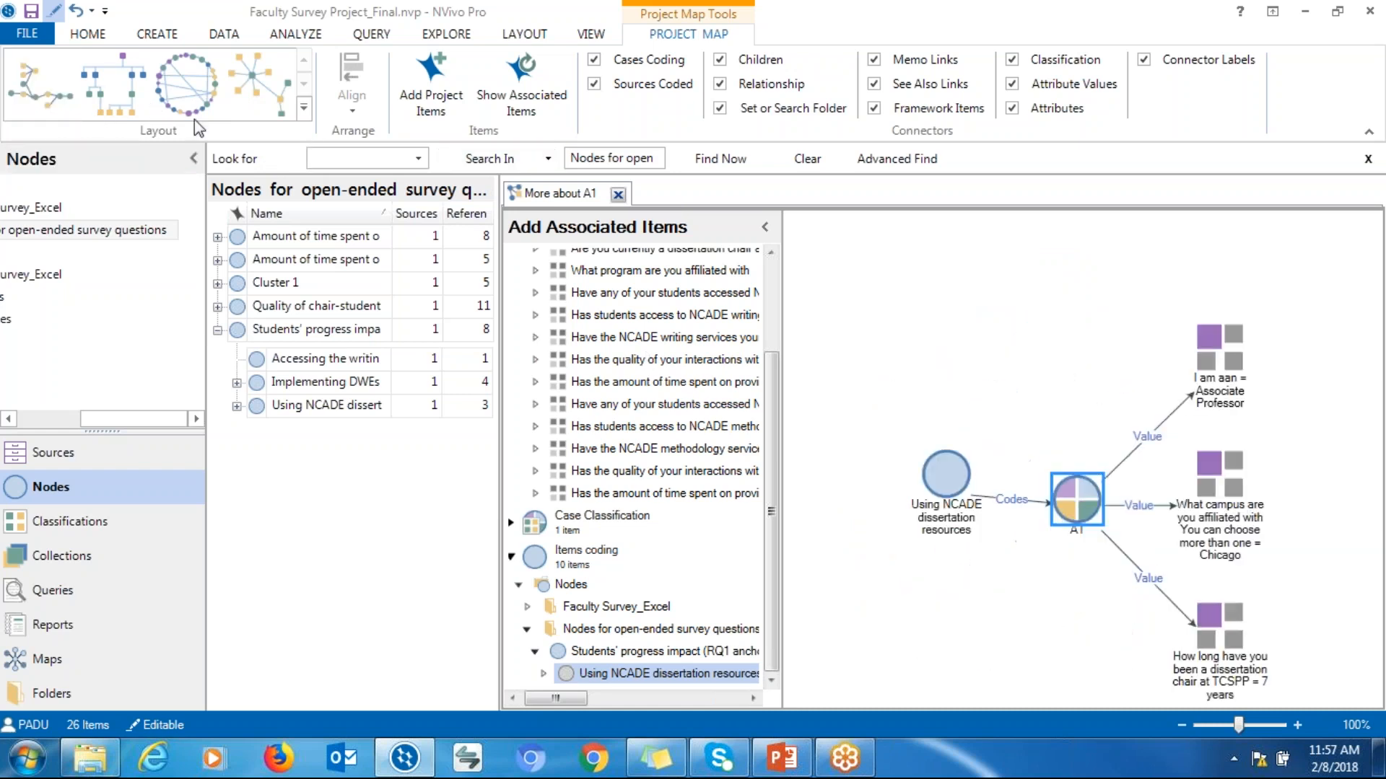
pyautogui.click(135, 98)
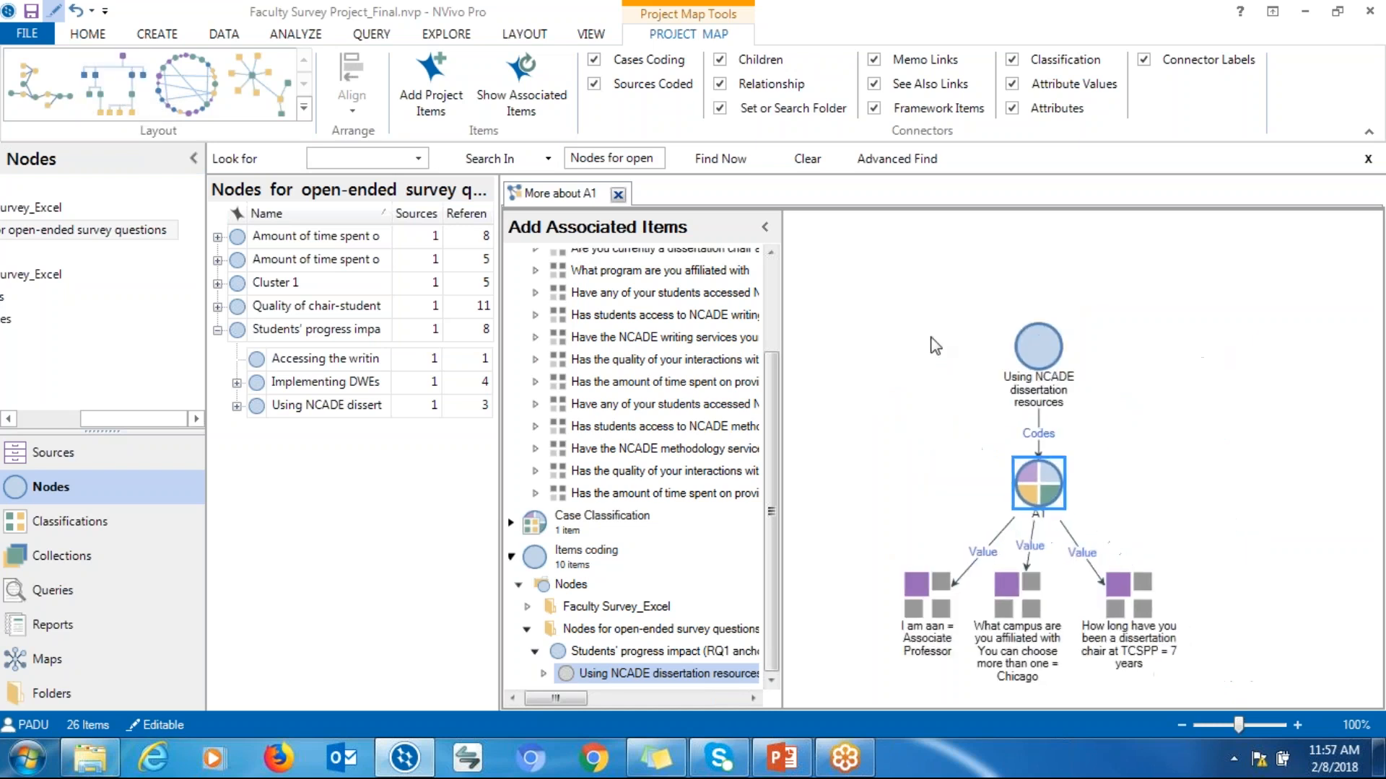
# Open the Using NCADE dissertation resources node's coded references from the map and close them
pyautogui.moveTo(1039, 505); pyautogui.dragTo(1111, 467)
pyautogui.click(1032, 394)
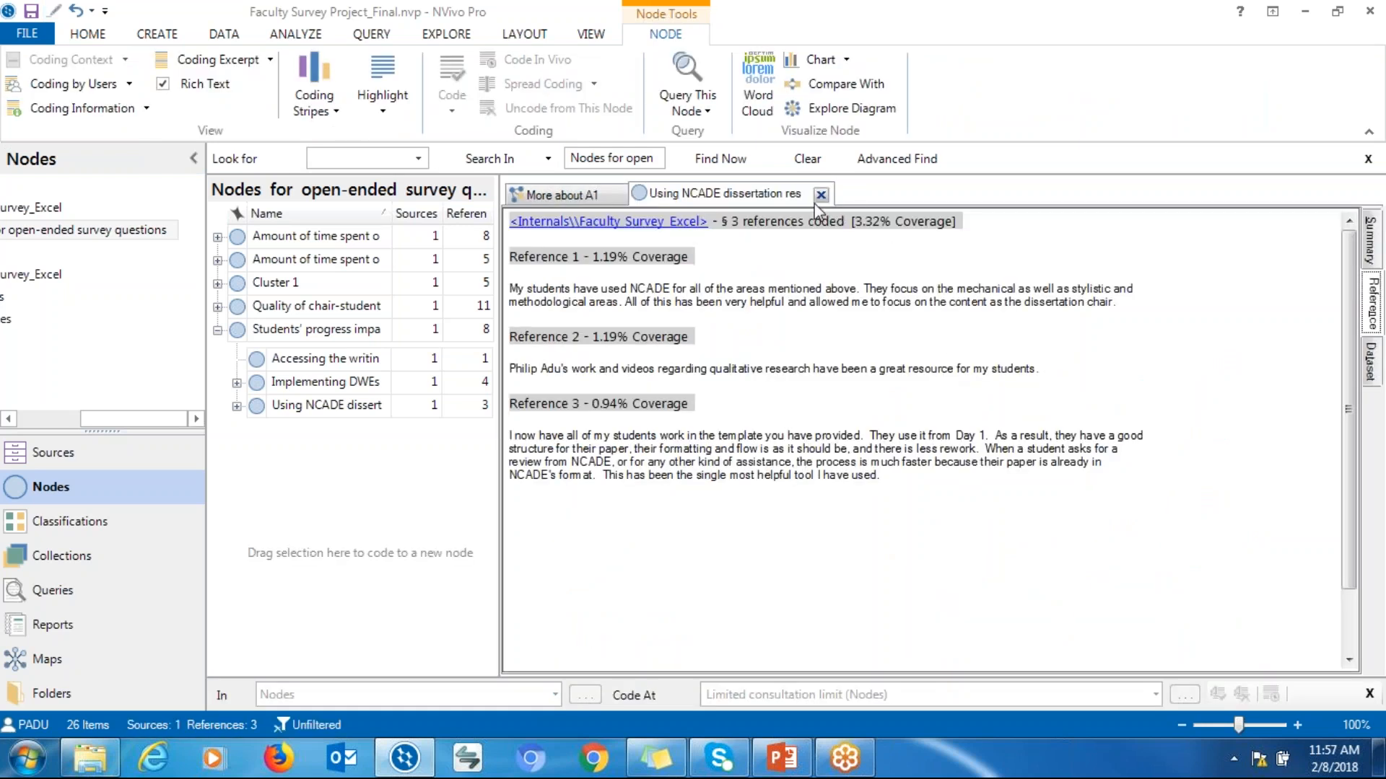
pyautogui.click(821, 194)
# Open the Using NCADE dissertation resources node again and highlight its first reference text
pyautogui.moveTo(1036, 329); pyautogui.dragTo(968, 336)
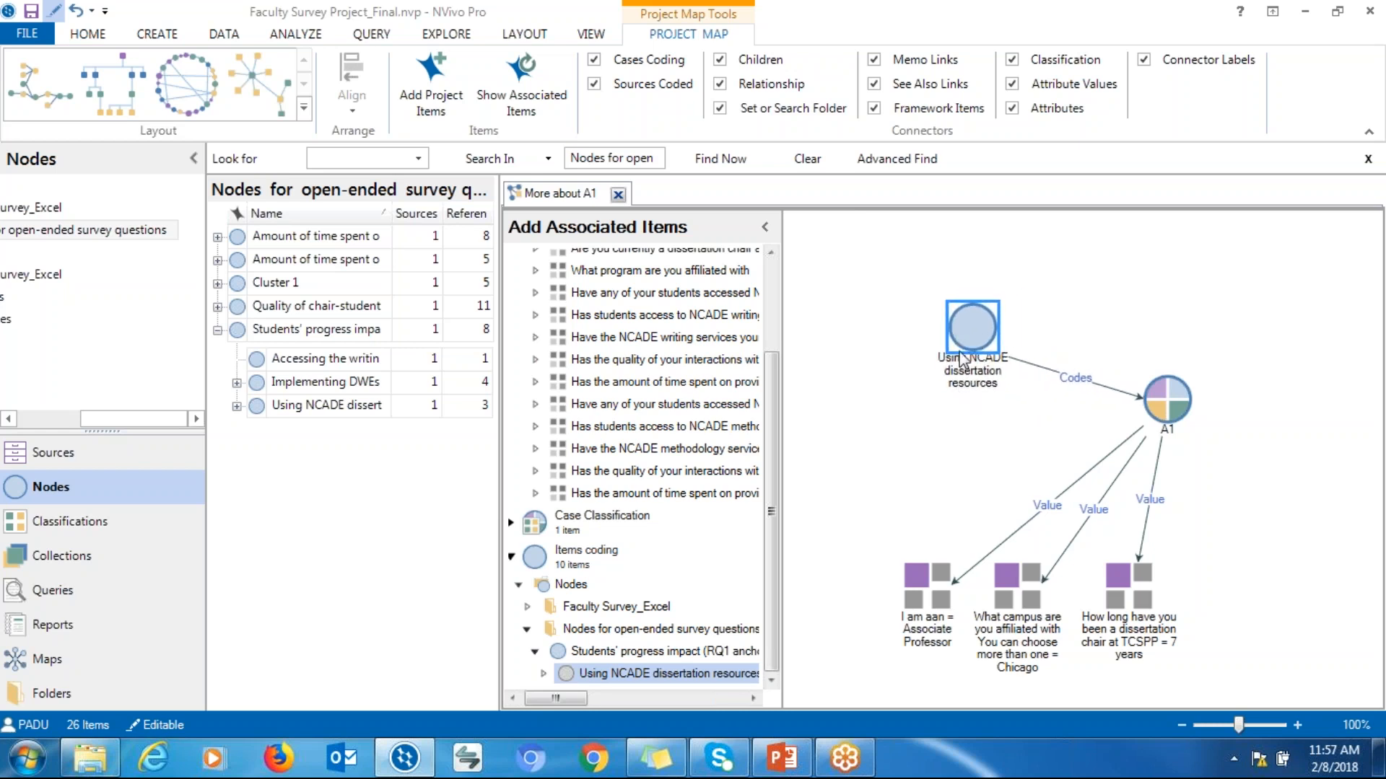
pyautogui.doubleClick(980, 381)
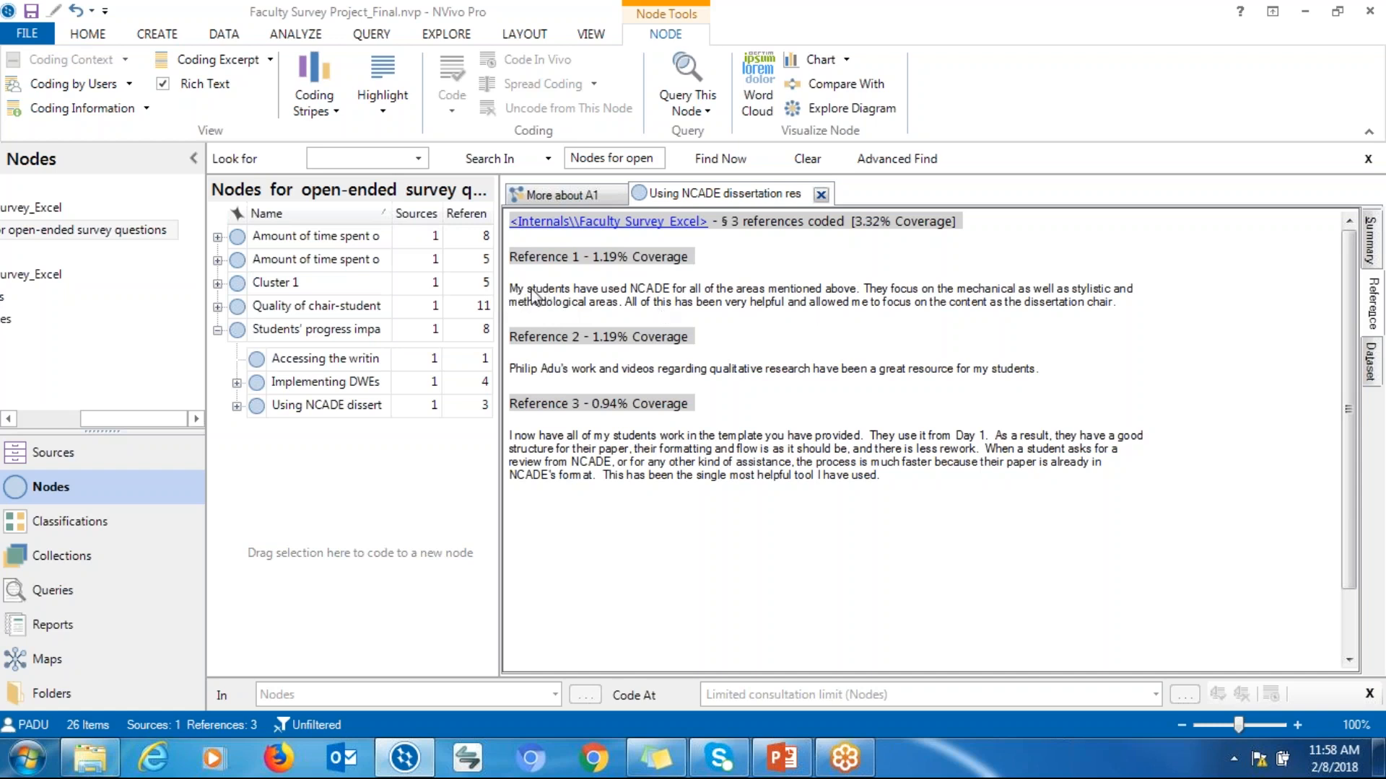
pyautogui.moveTo(520, 289); pyautogui.dragTo(1005, 302)
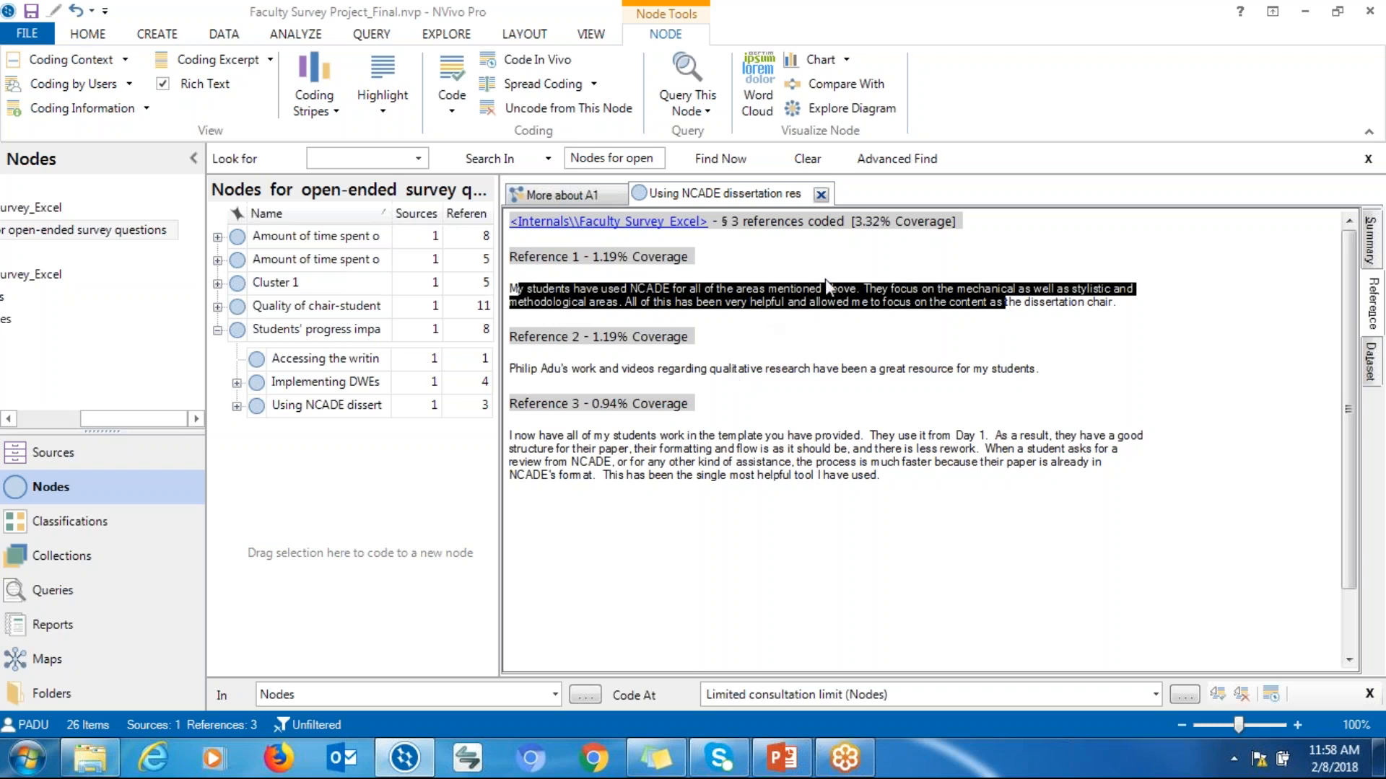
# Return to the project map and move A1 below the node, above its attribute values
pyautogui.click(581, 195)
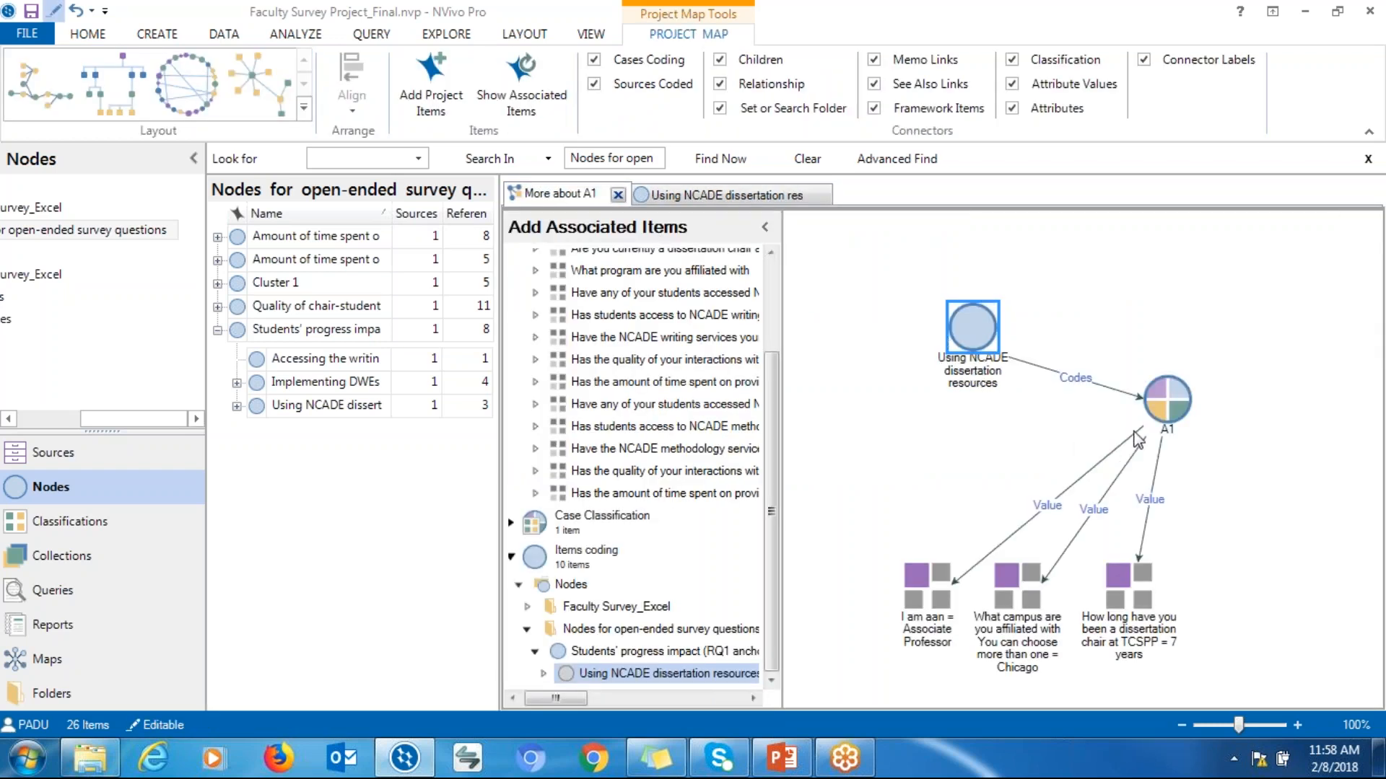
pyautogui.moveTo(1169, 411); pyautogui.dragTo(984, 488)
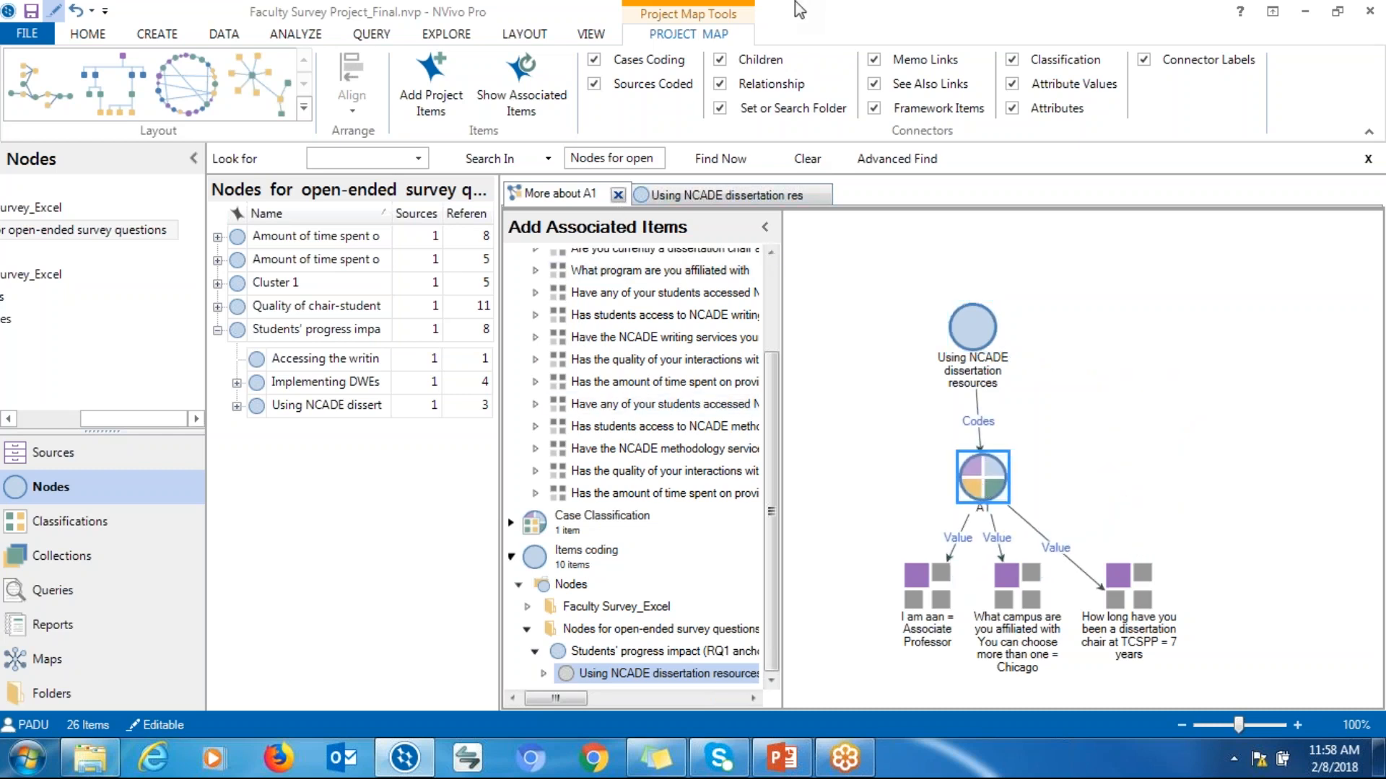
# Switch to the PowerPoint presentation and select the project map image on the NVivo output slide
pyautogui.doubleClick(770, 25)
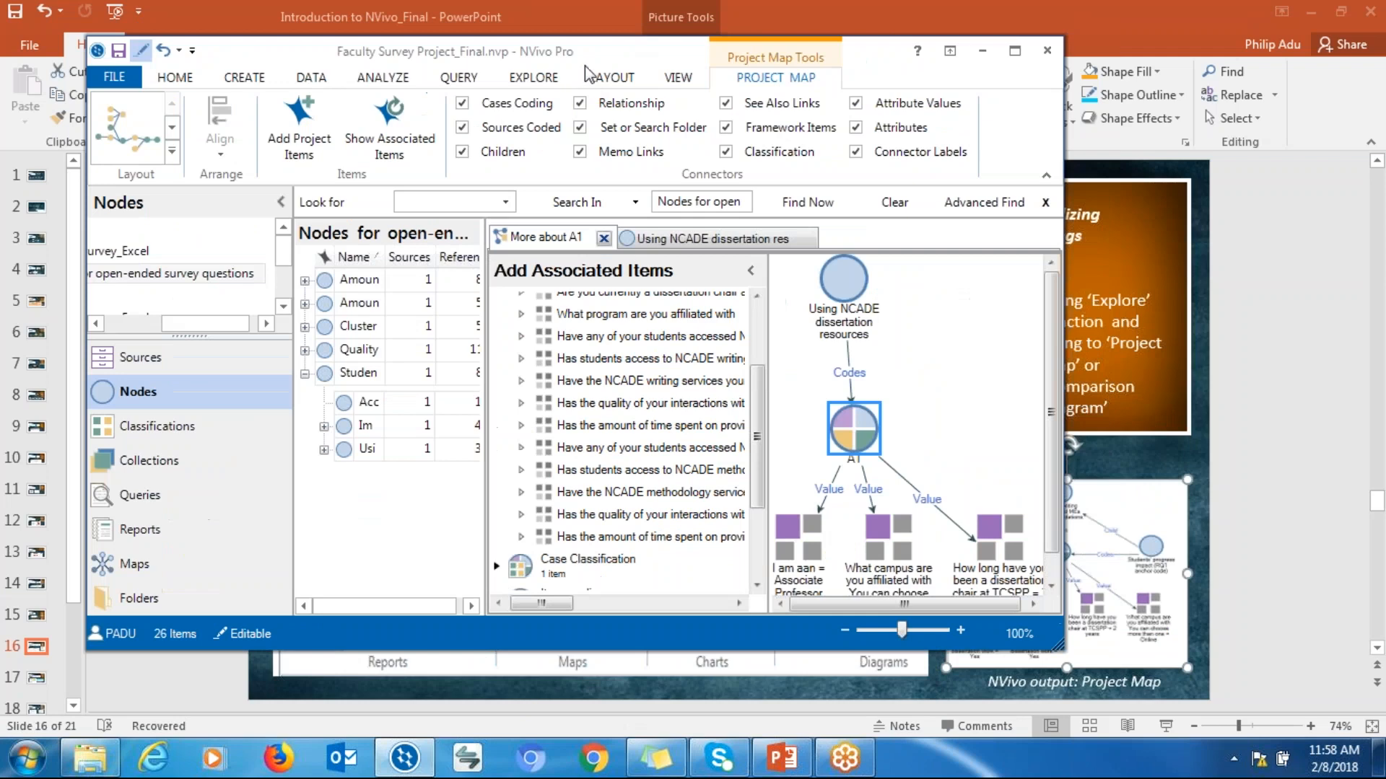
pyautogui.click(1016, 48)
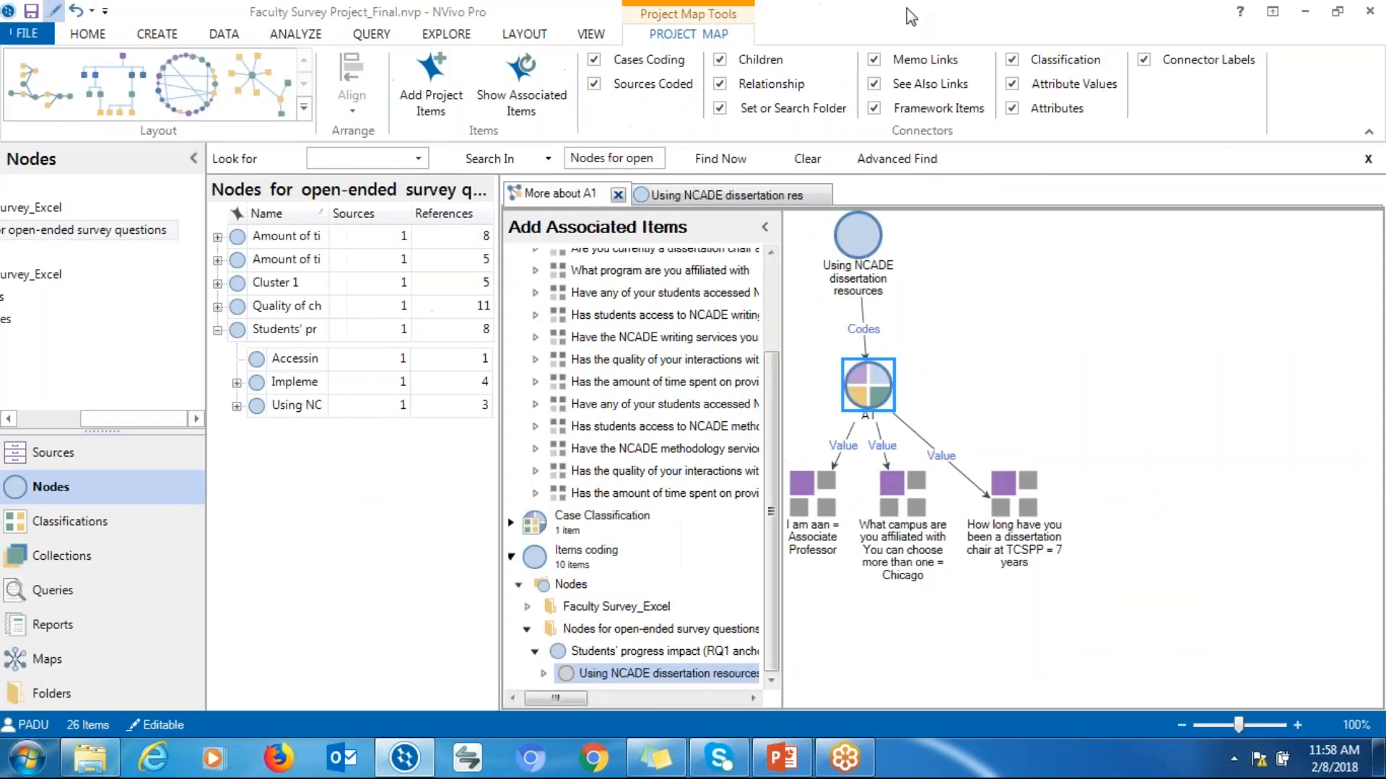
pyautogui.doubleClick(905, 10)
pyautogui.moveTo(764, 80); pyautogui.dragTo(863, 108)
pyautogui.click(1112, 115)
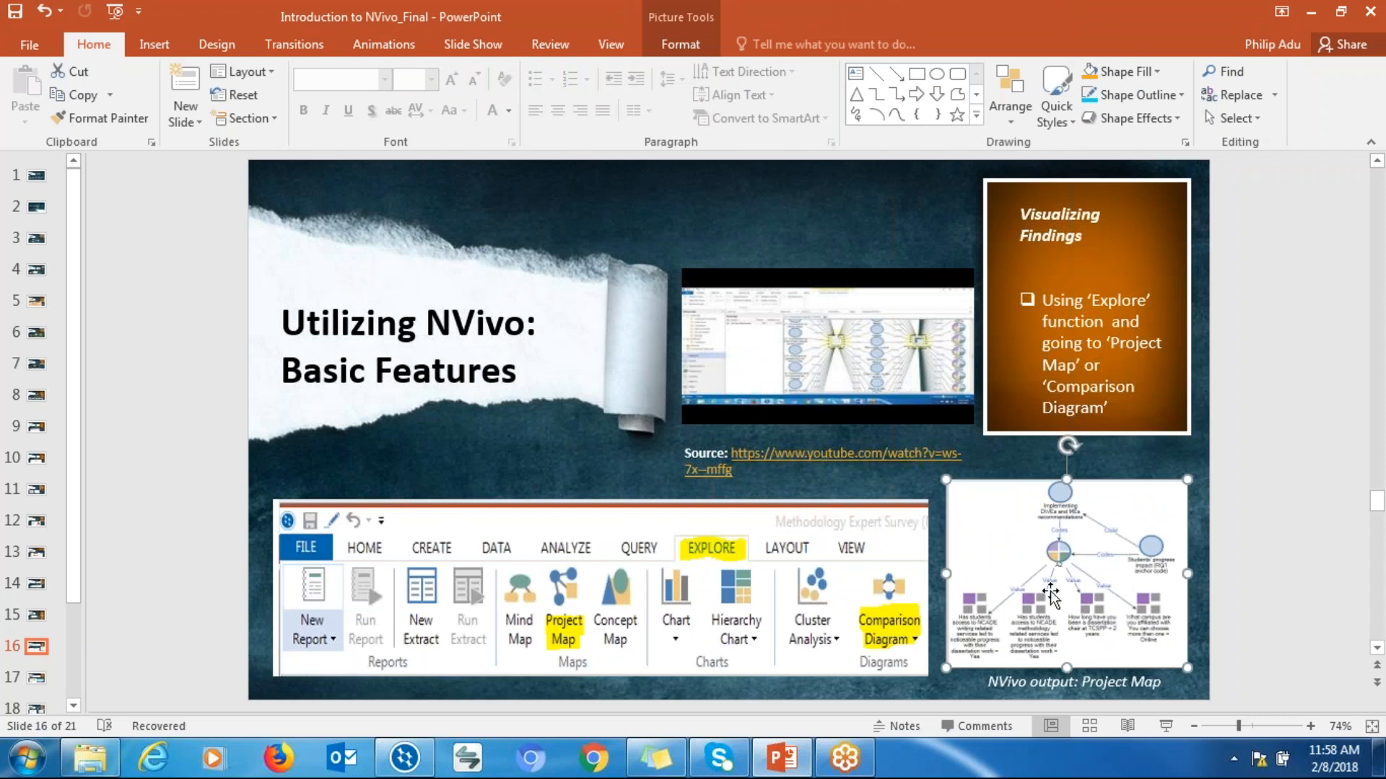
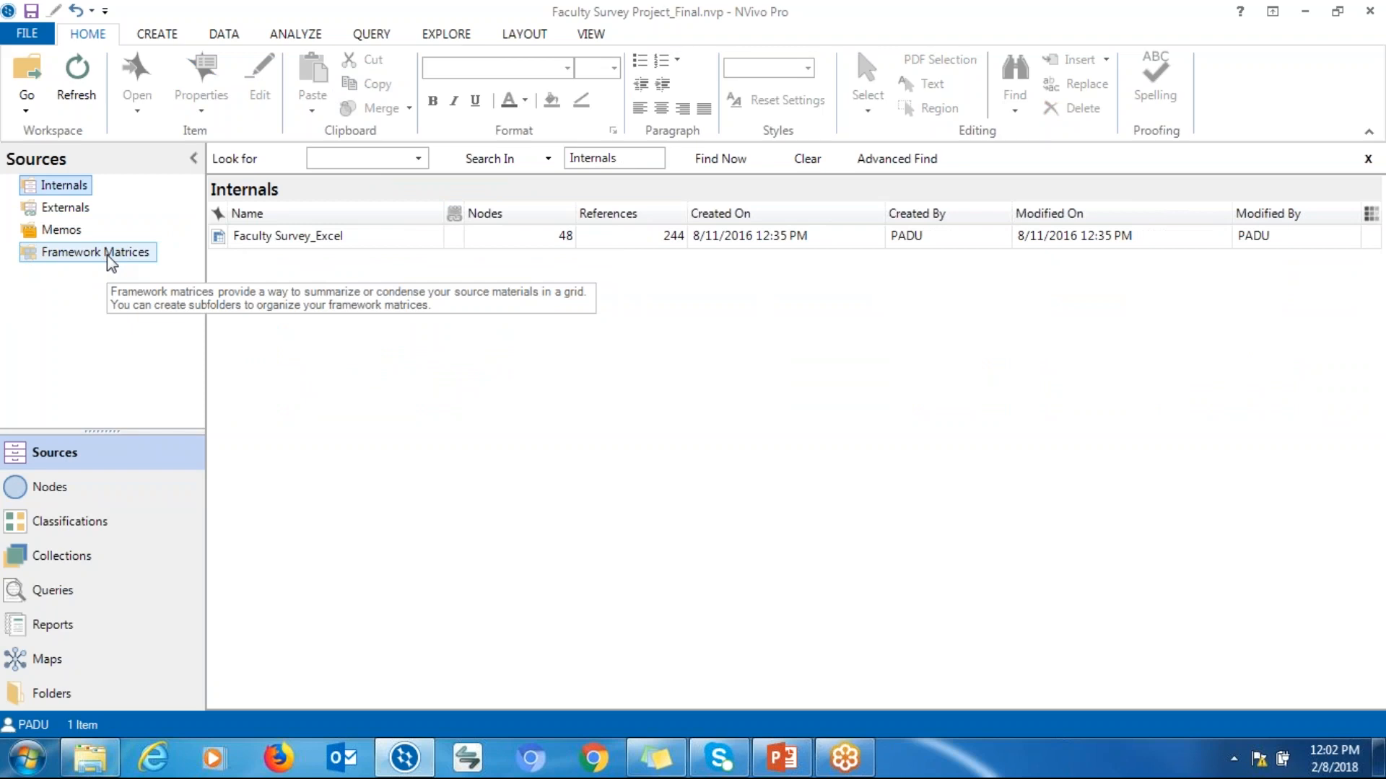
# Start a new framework matrix in Framework Matrices named Name and go to its rows settings
pyautogui.click(110, 256)
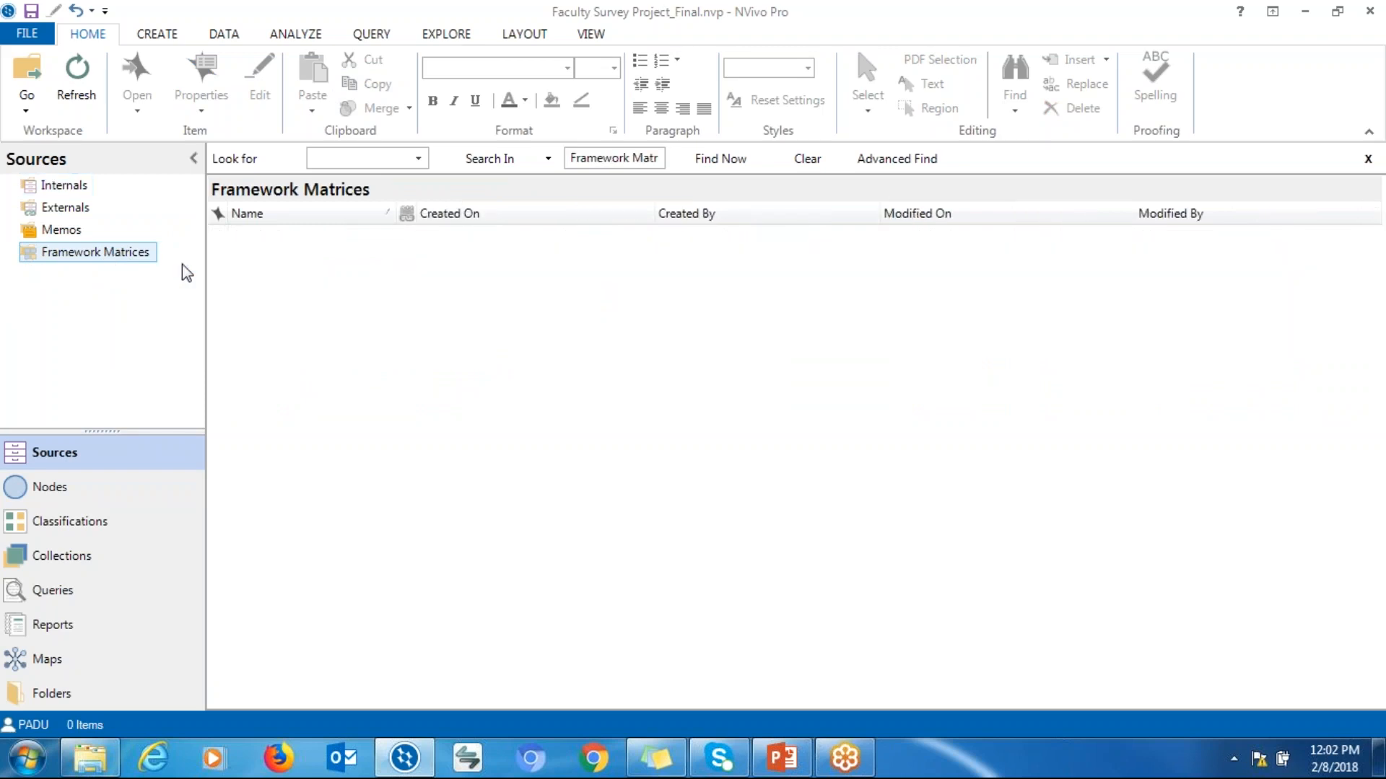
pyautogui.rightClick(272, 324)
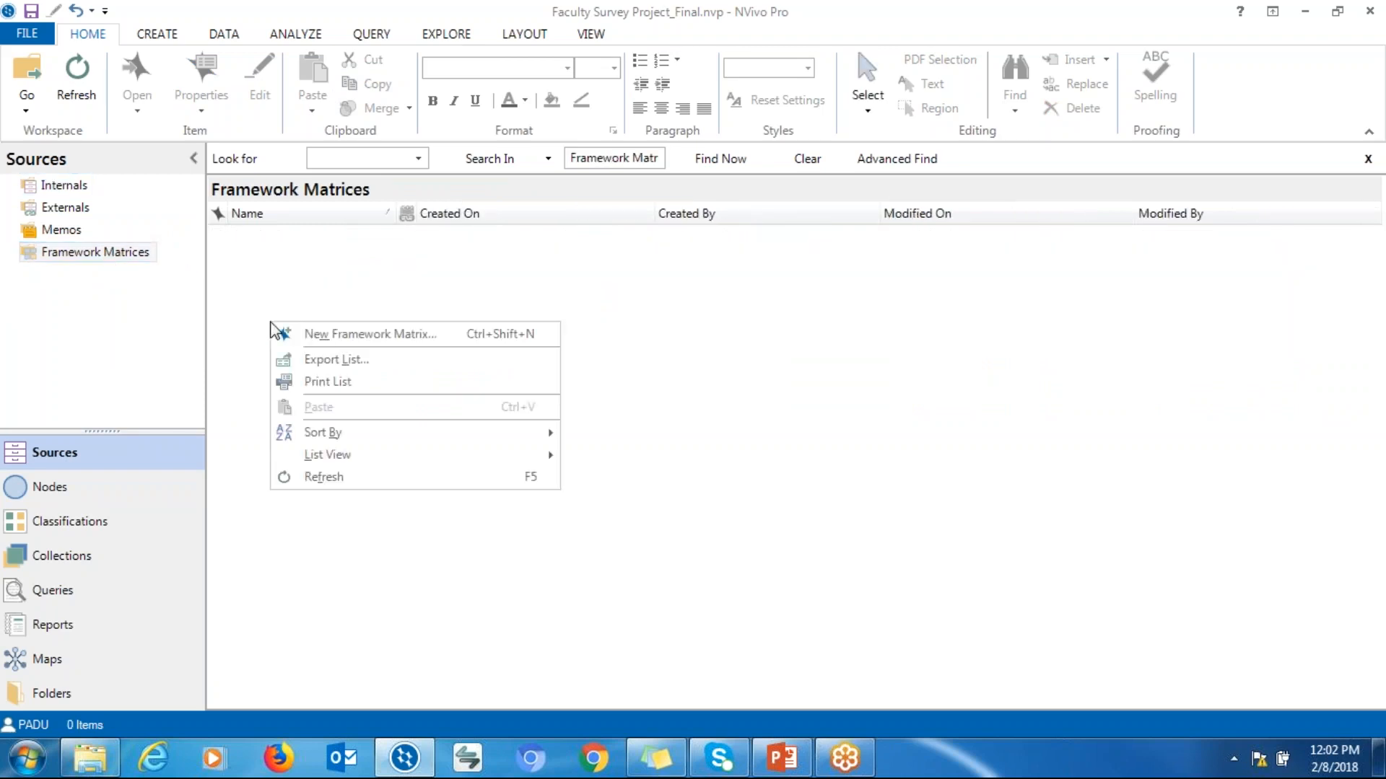
pyautogui.click(331, 337)
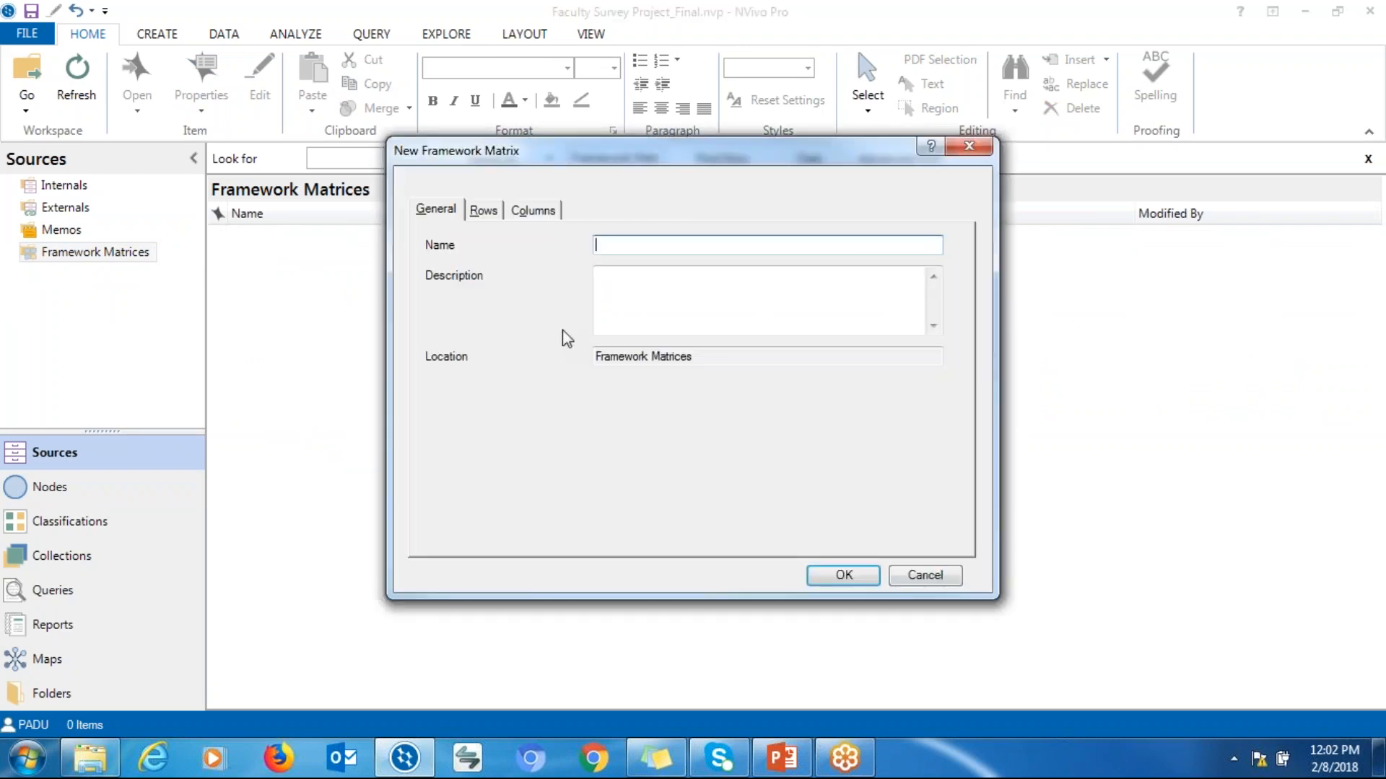
pyautogui.write('NA')
pyautogui.click(483, 211)
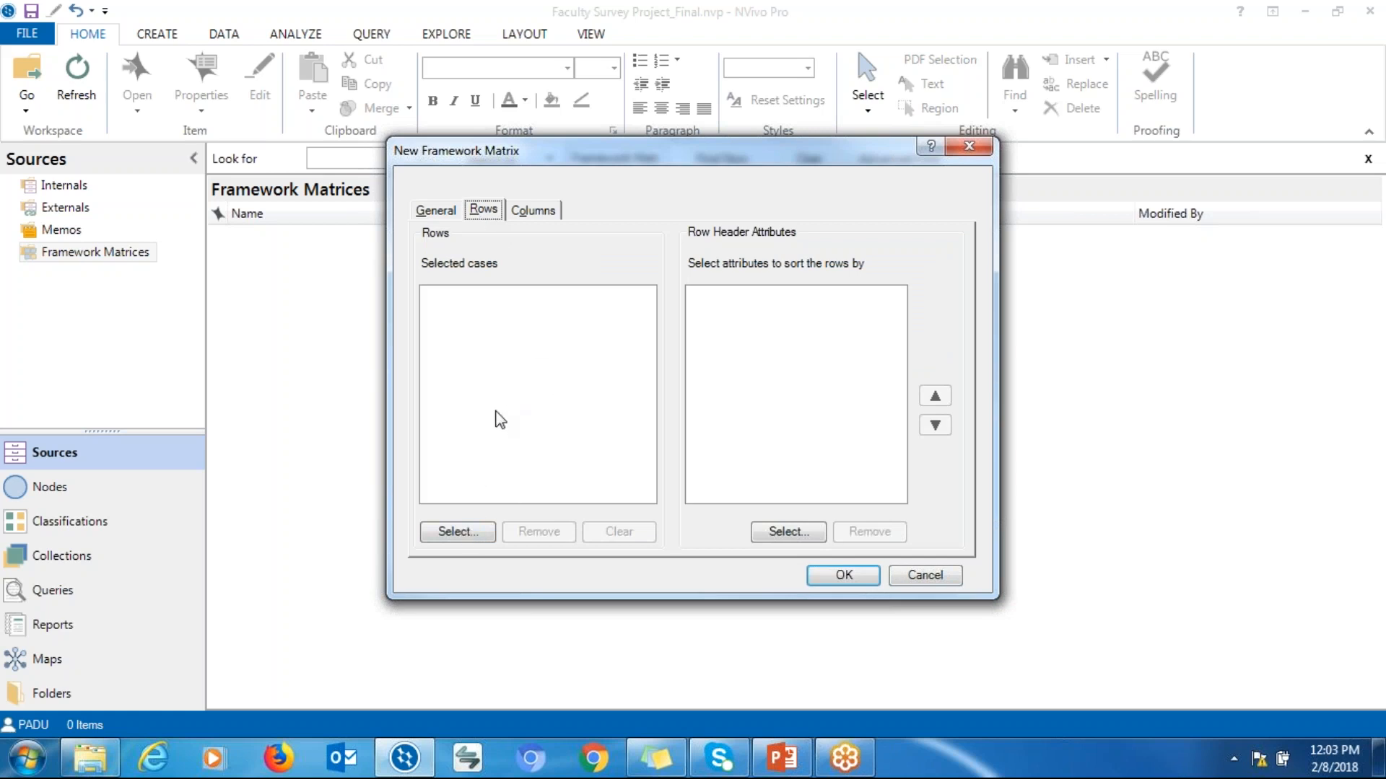
# Select cases A1 through A6 from Faculty Survey_Excel as the matrix rows
pyautogui.click(458, 531)
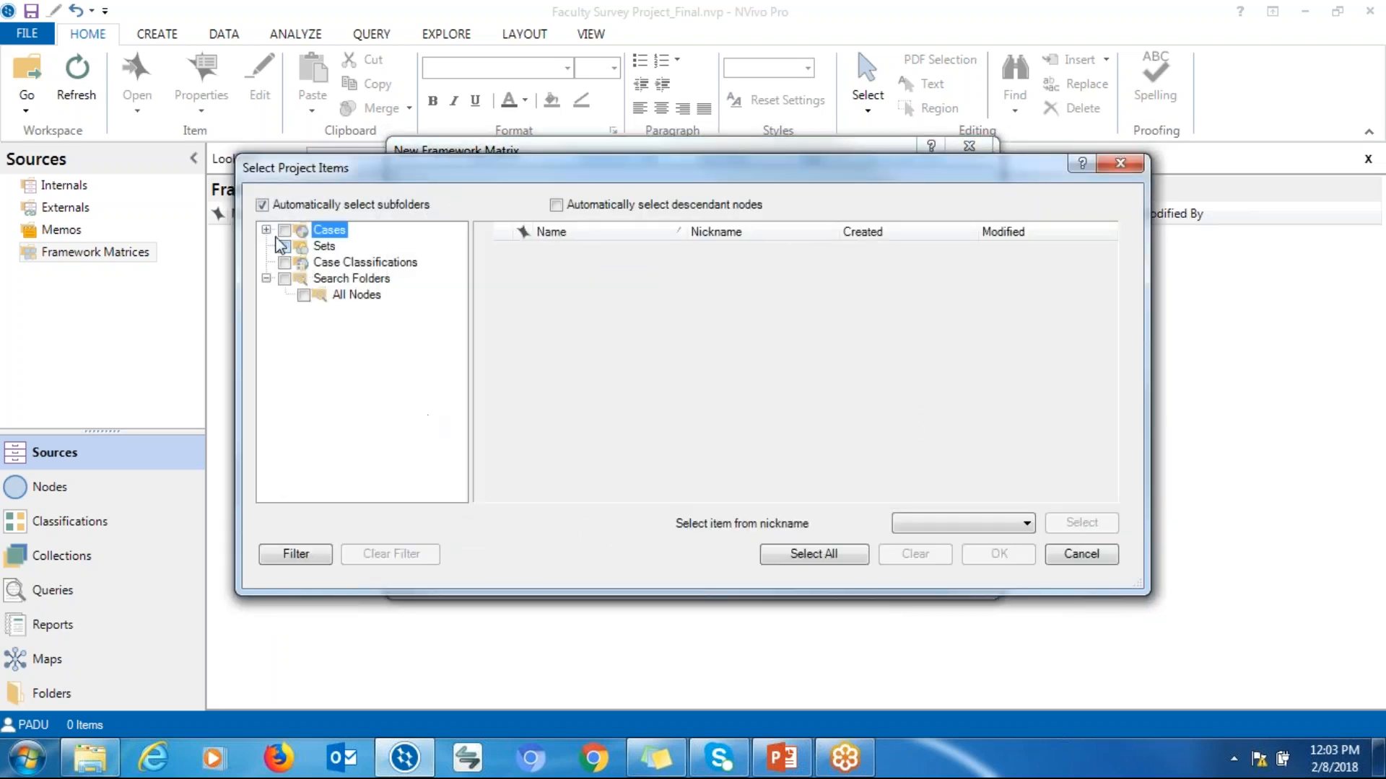
pyautogui.click(265, 229)
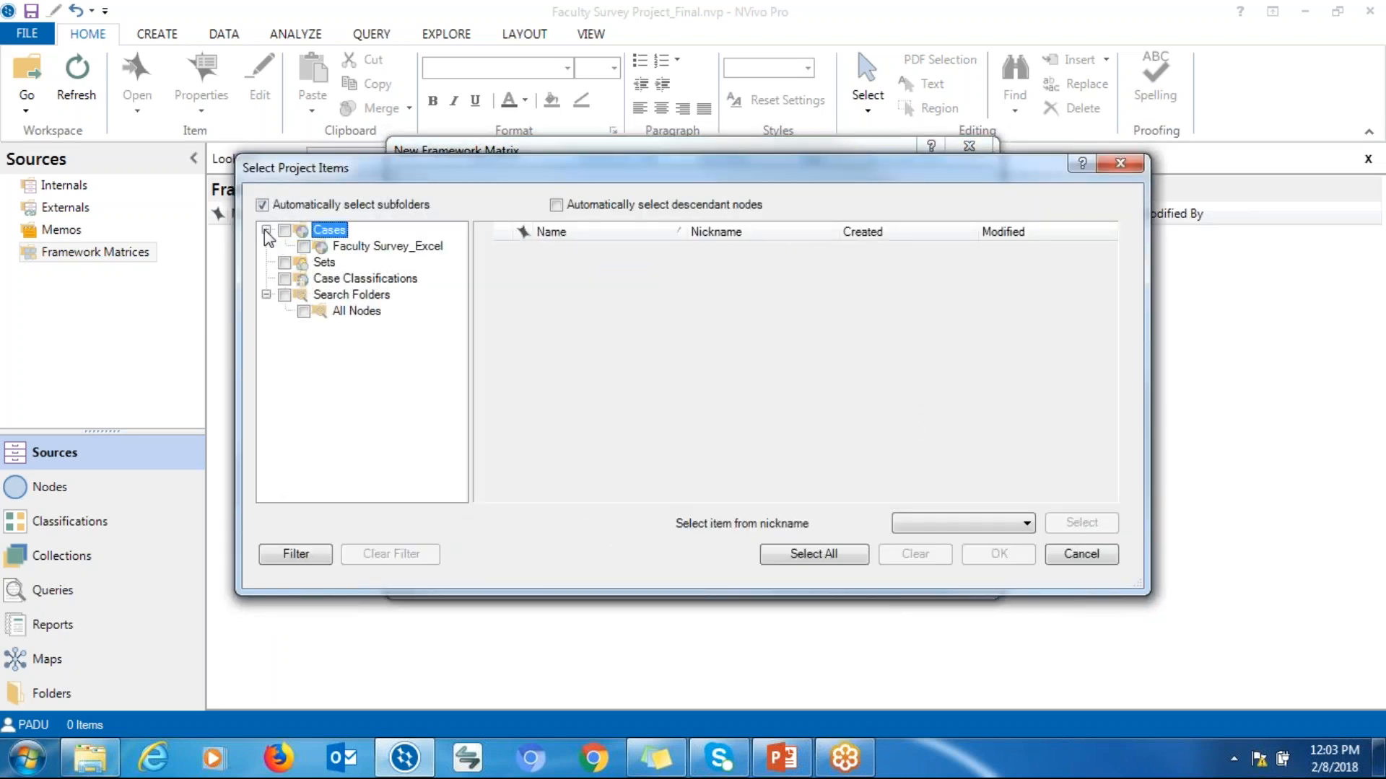
pyautogui.click(353, 248)
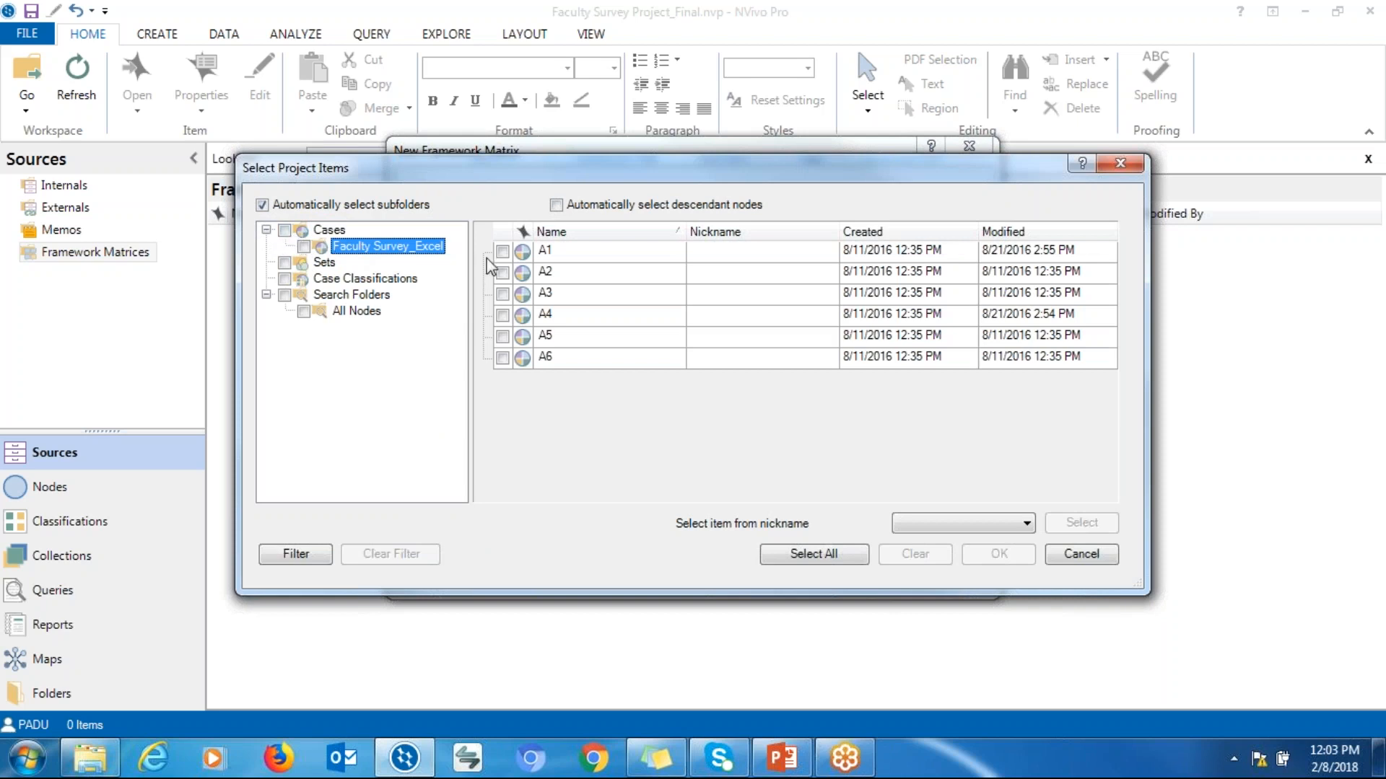
pyautogui.click(502, 251)
pyautogui.click(502, 272)
pyautogui.click(503, 294)
pyautogui.click(502, 316)
pyautogui.click(502, 336)
pyautogui.click(502, 358)
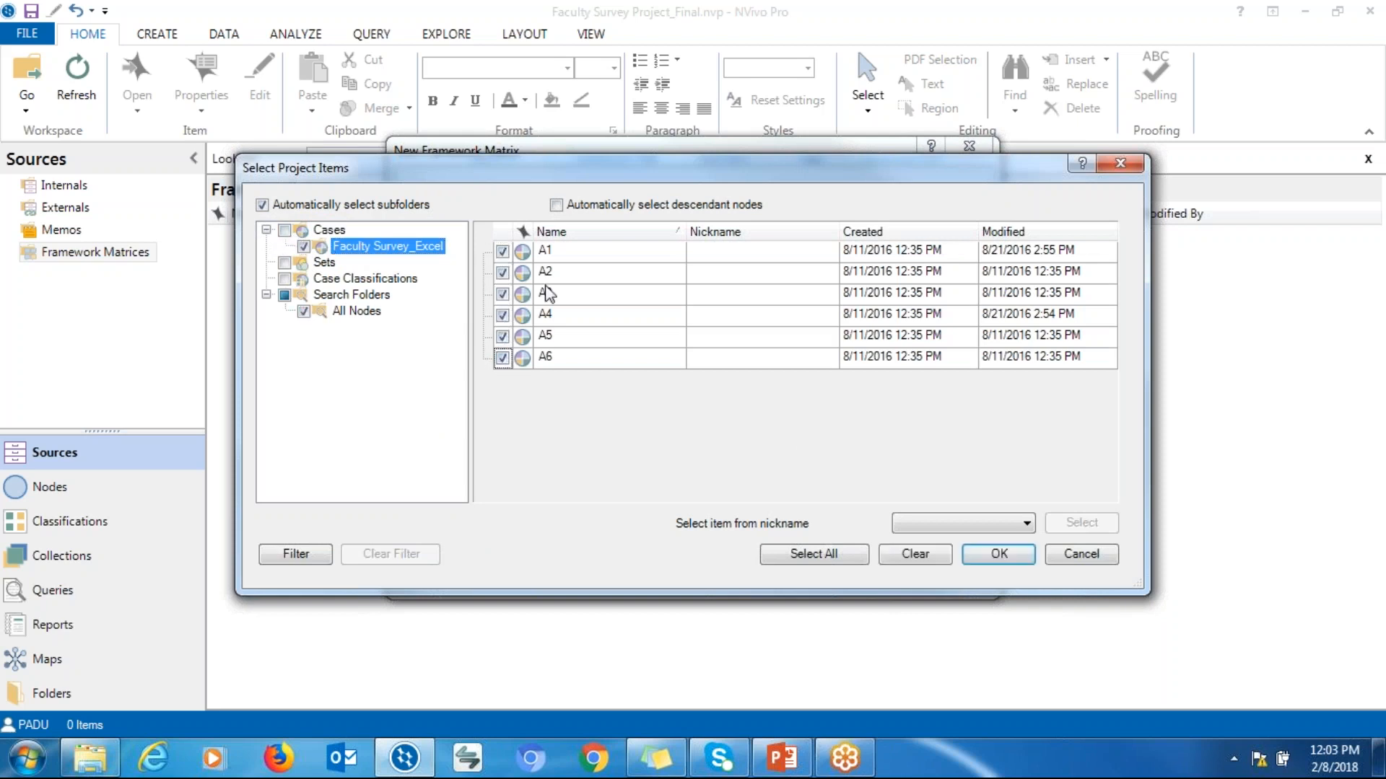
pyautogui.click(970, 555)
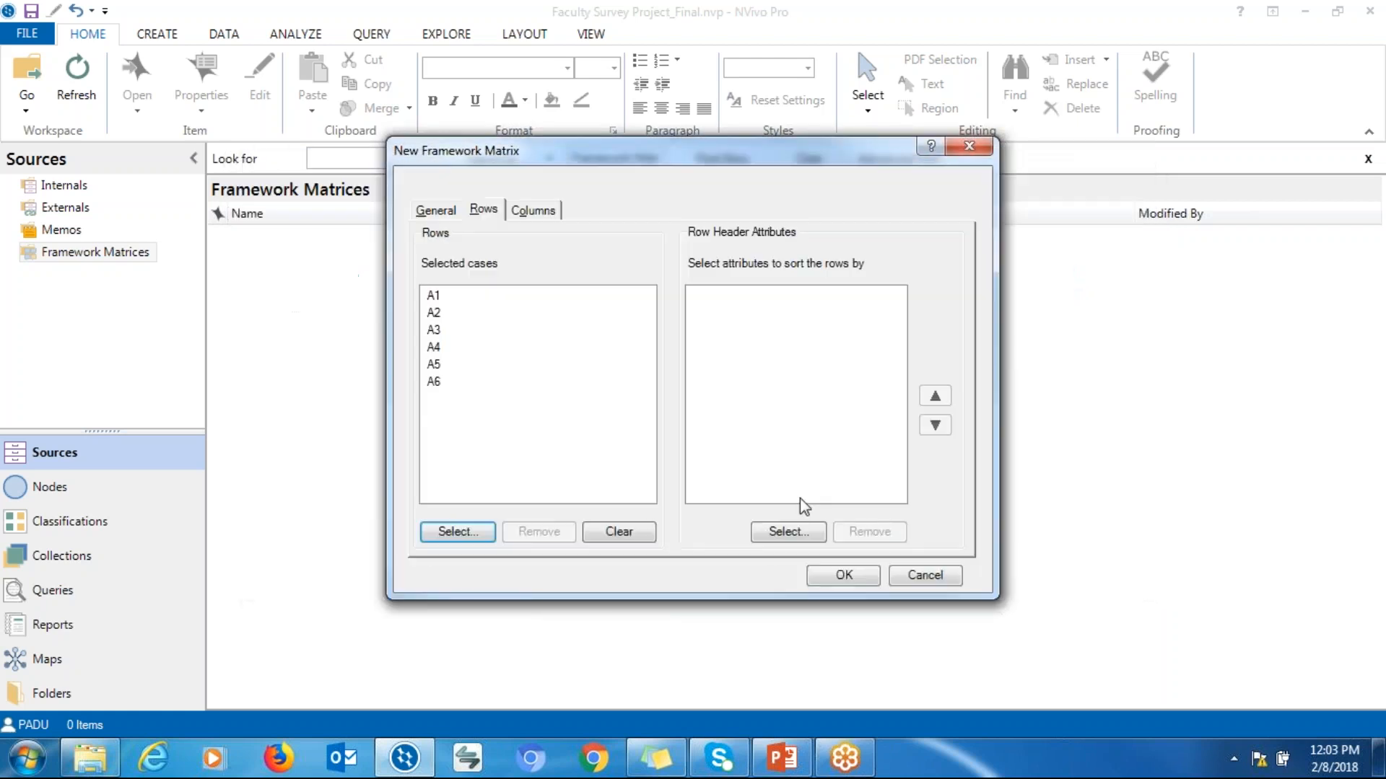
# Choose the three child nodes under Students' progress impact as the matrix theme columns and create the matrix
pyautogui.click(738, 363)
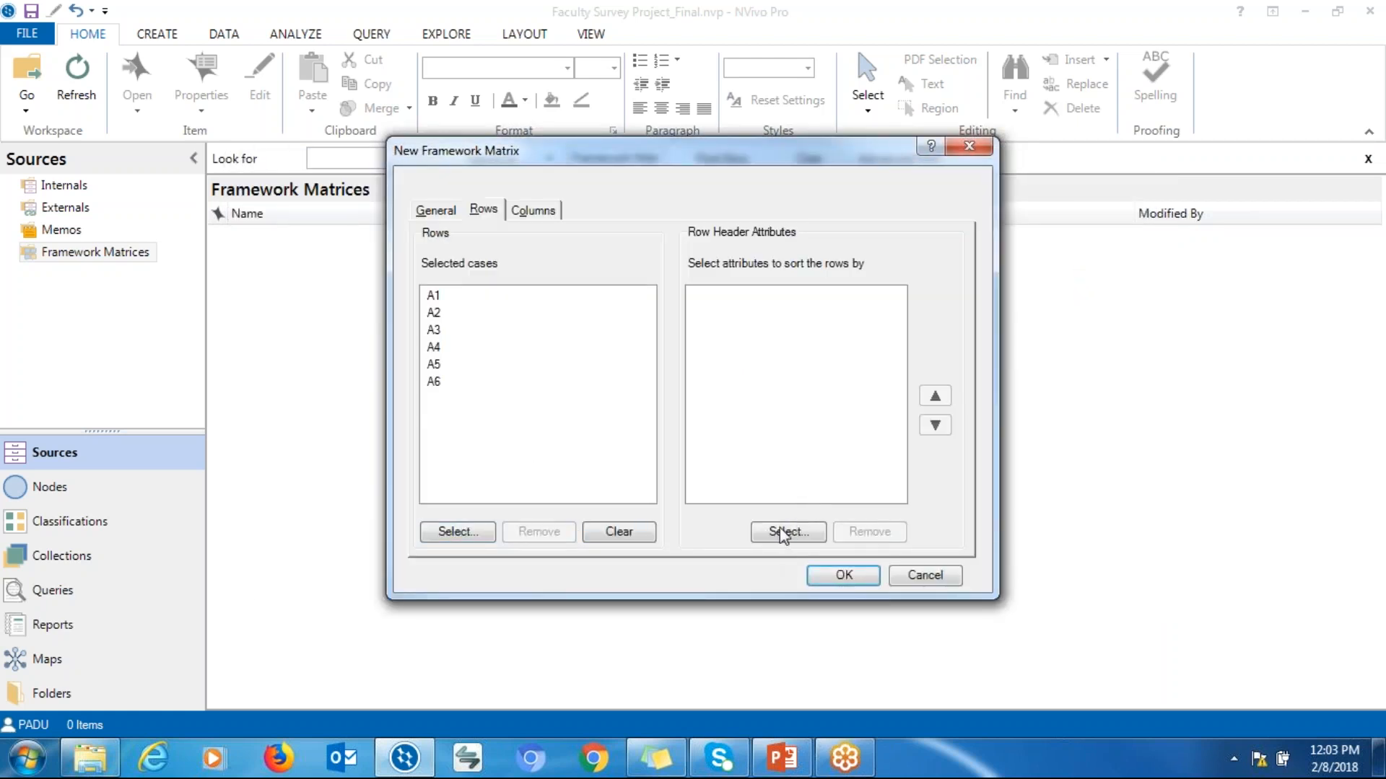
pyautogui.click(534, 211)
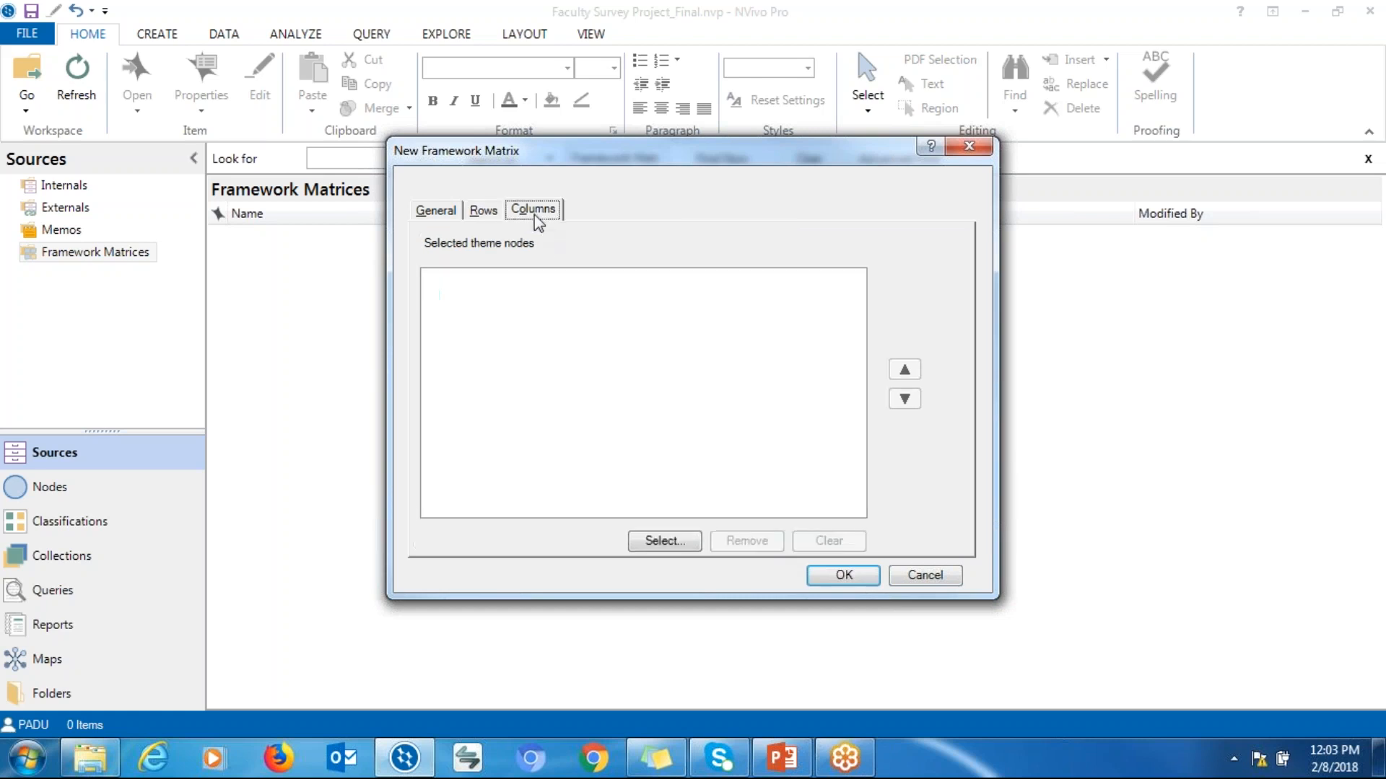
pyautogui.click(671, 541)
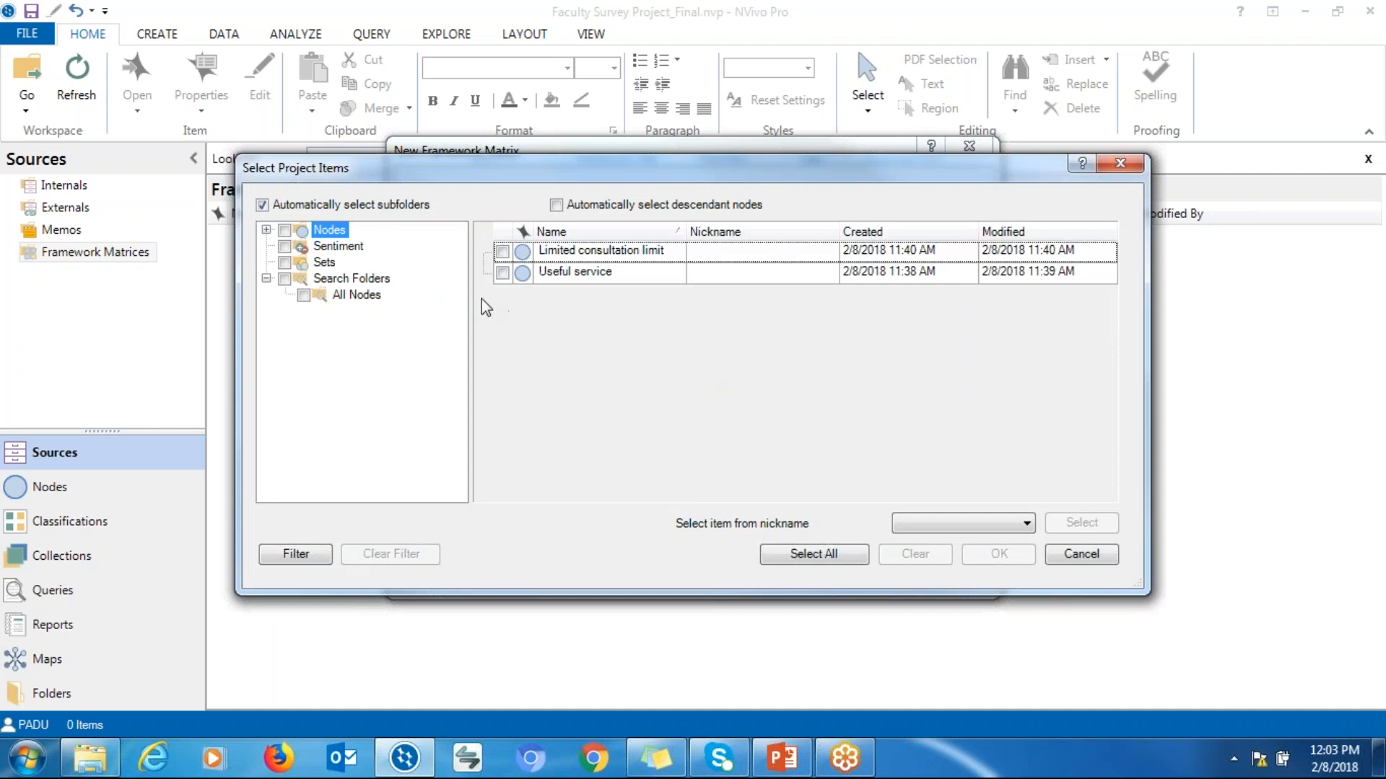
pyautogui.click(267, 230)
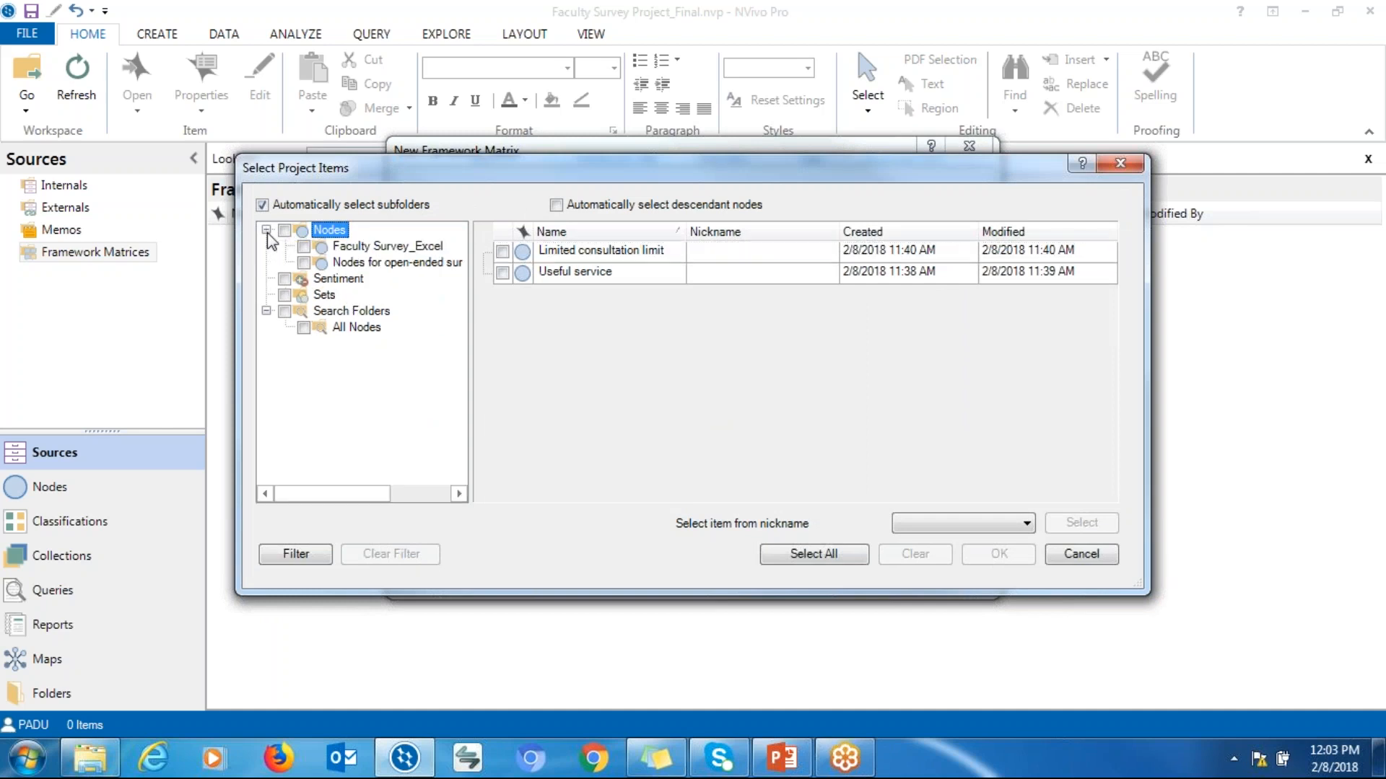
pyautogui.click(342, 264)
pyautogui.click(304, 263)
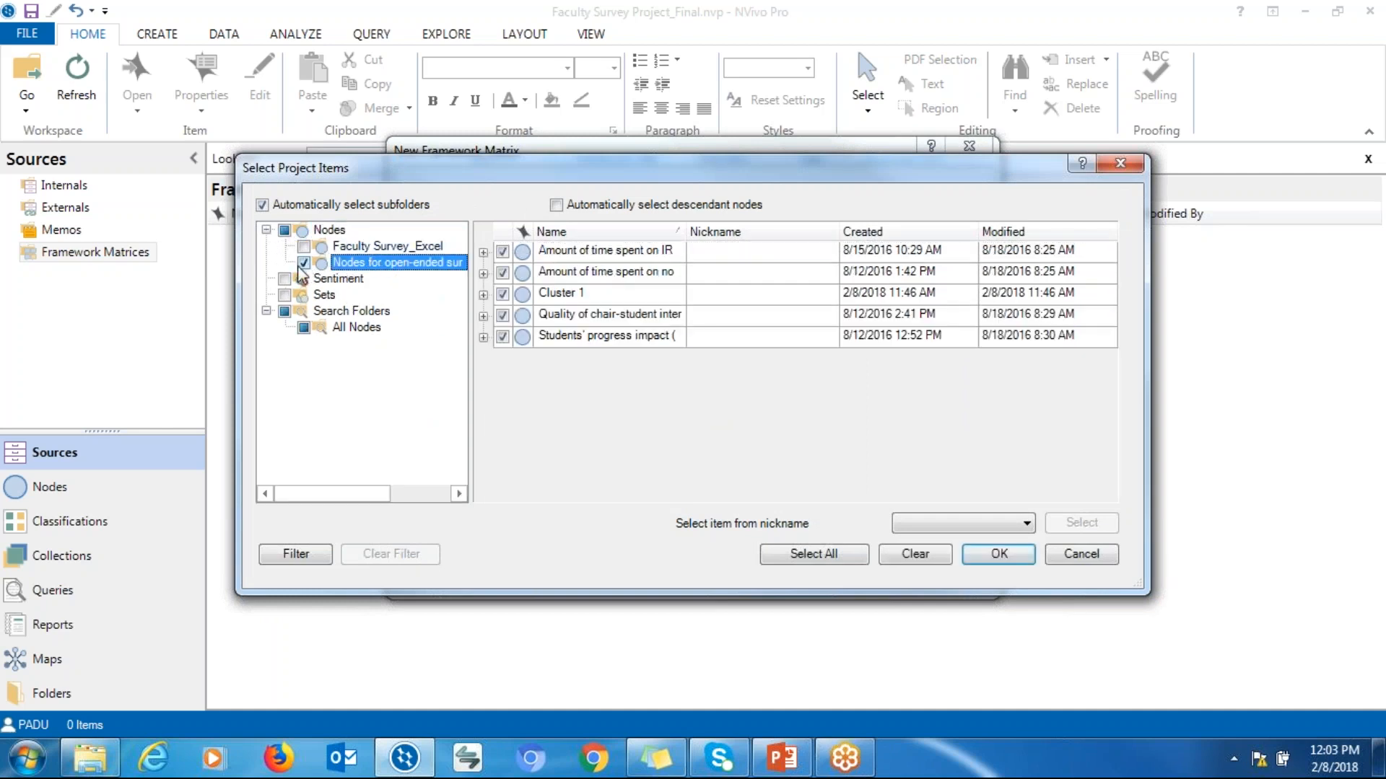
pyautogui.click(304, 263)
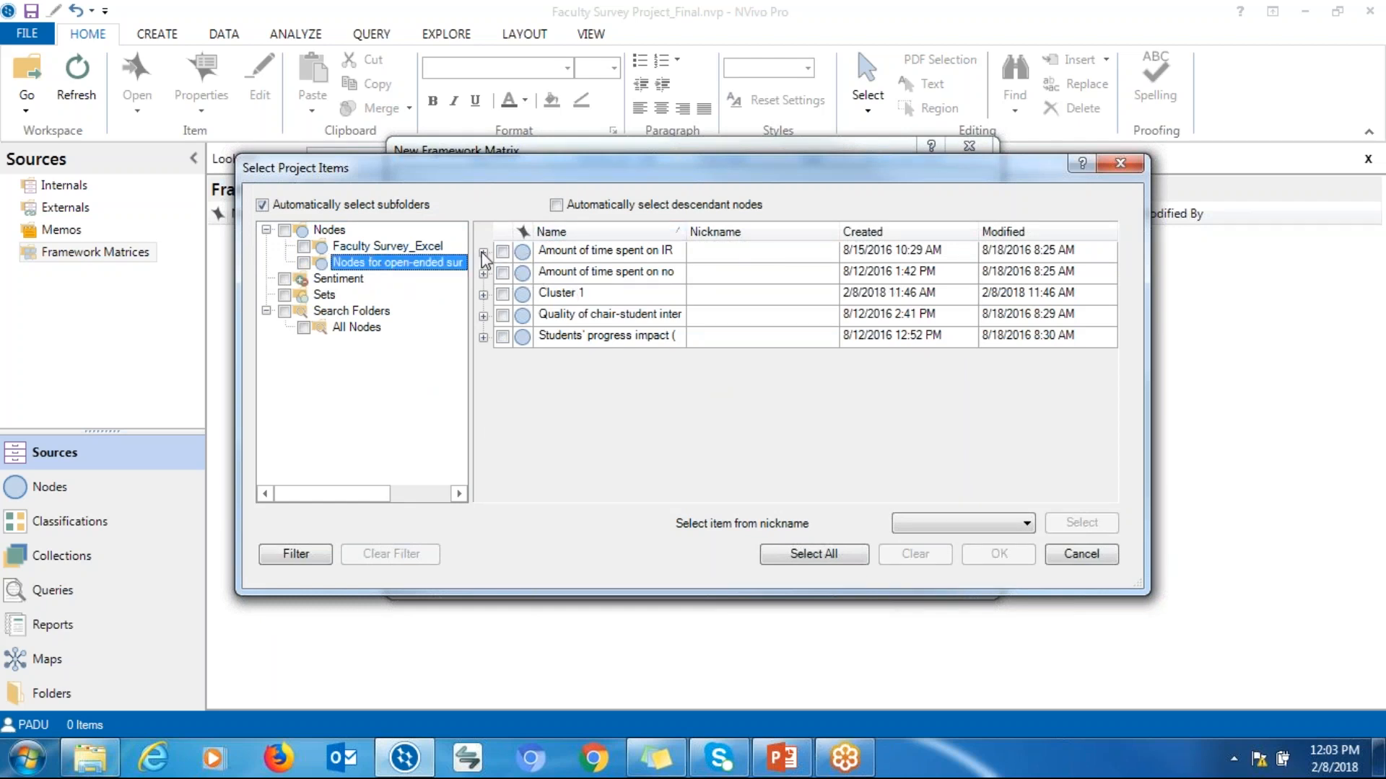
pyautogui.click(483, 253)
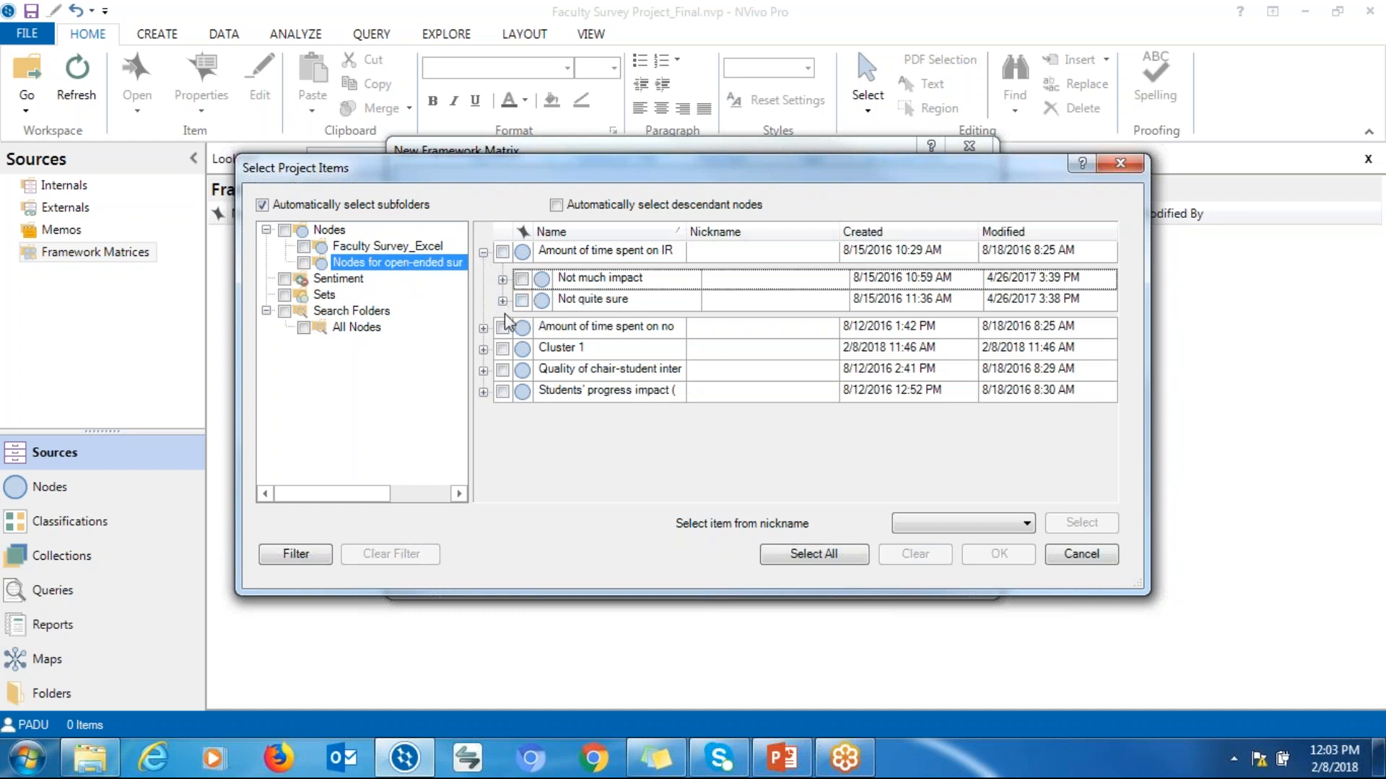
pyautogui.click(484, 253)
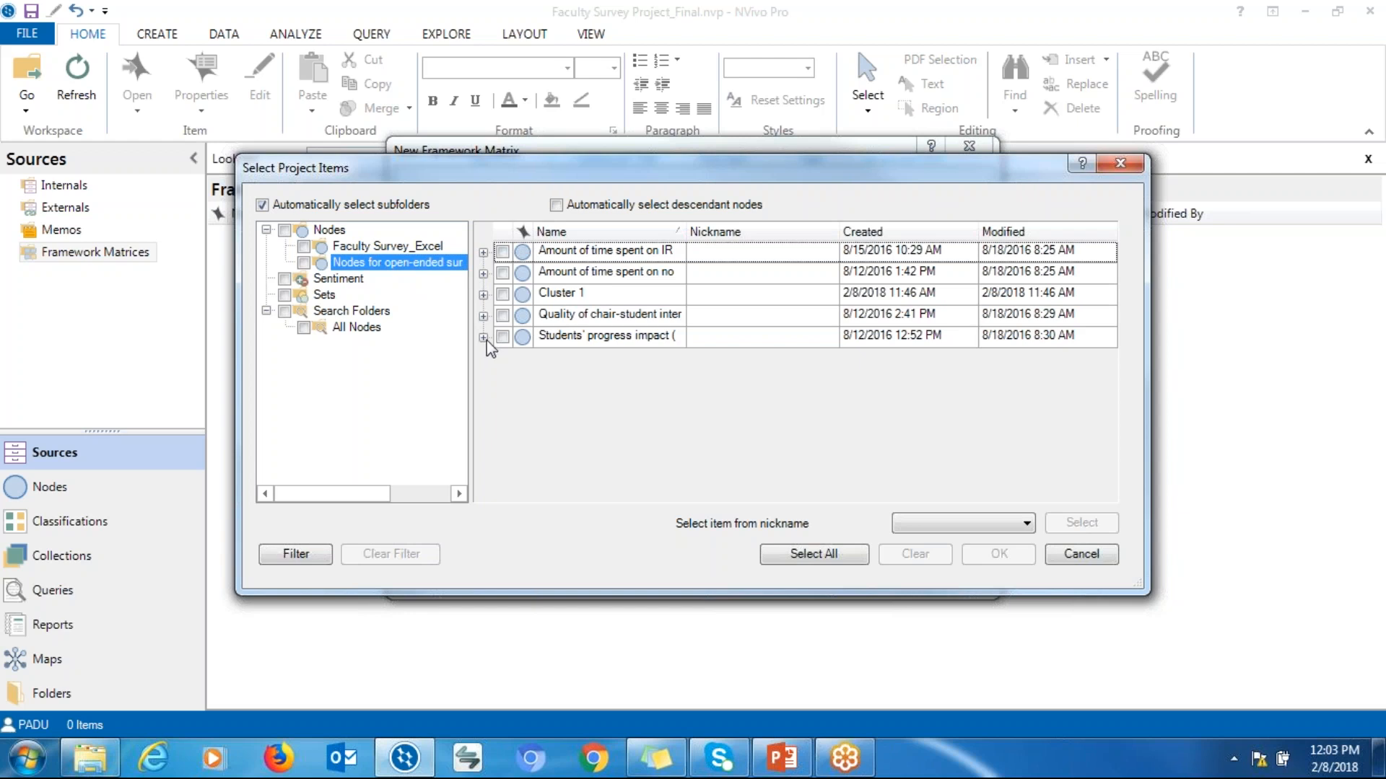
pyautogui.click(484, 337)
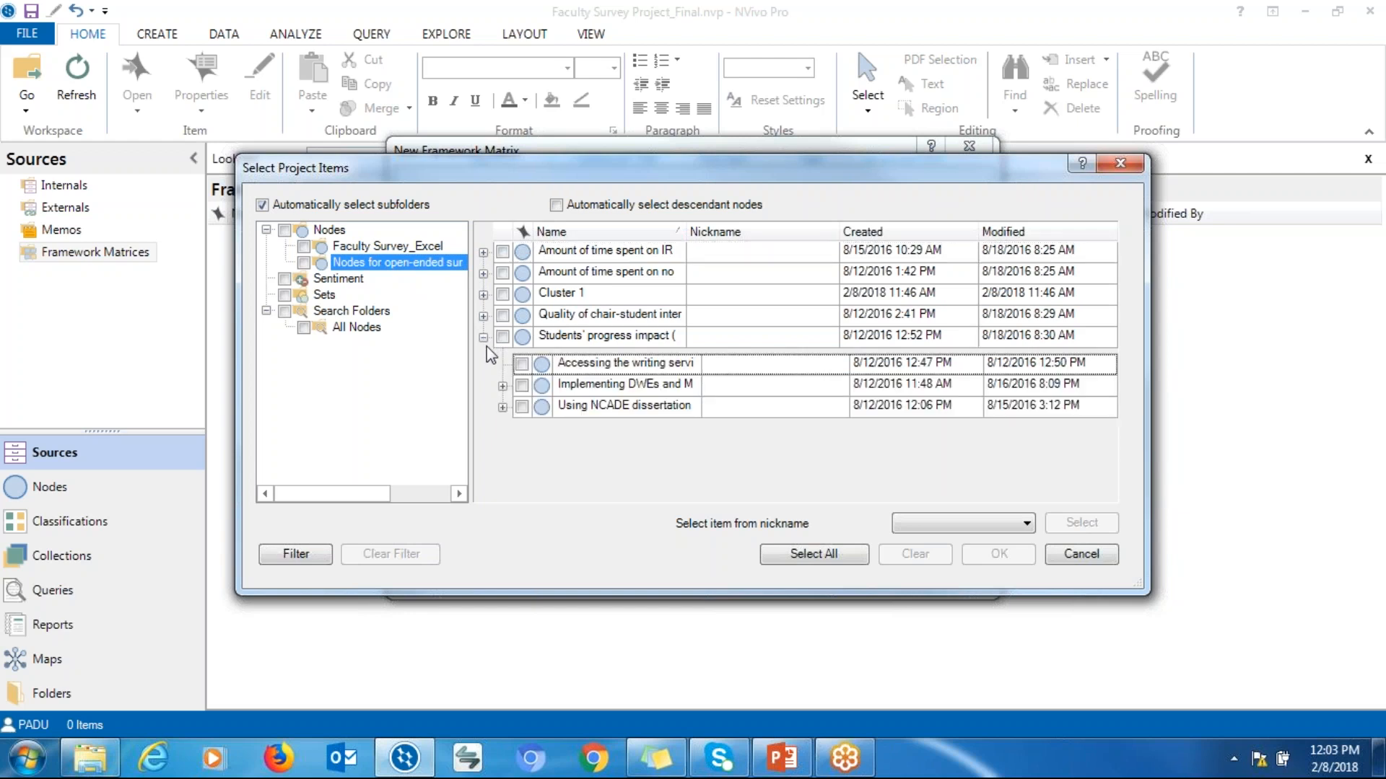
pyautogui.click(522, 364)
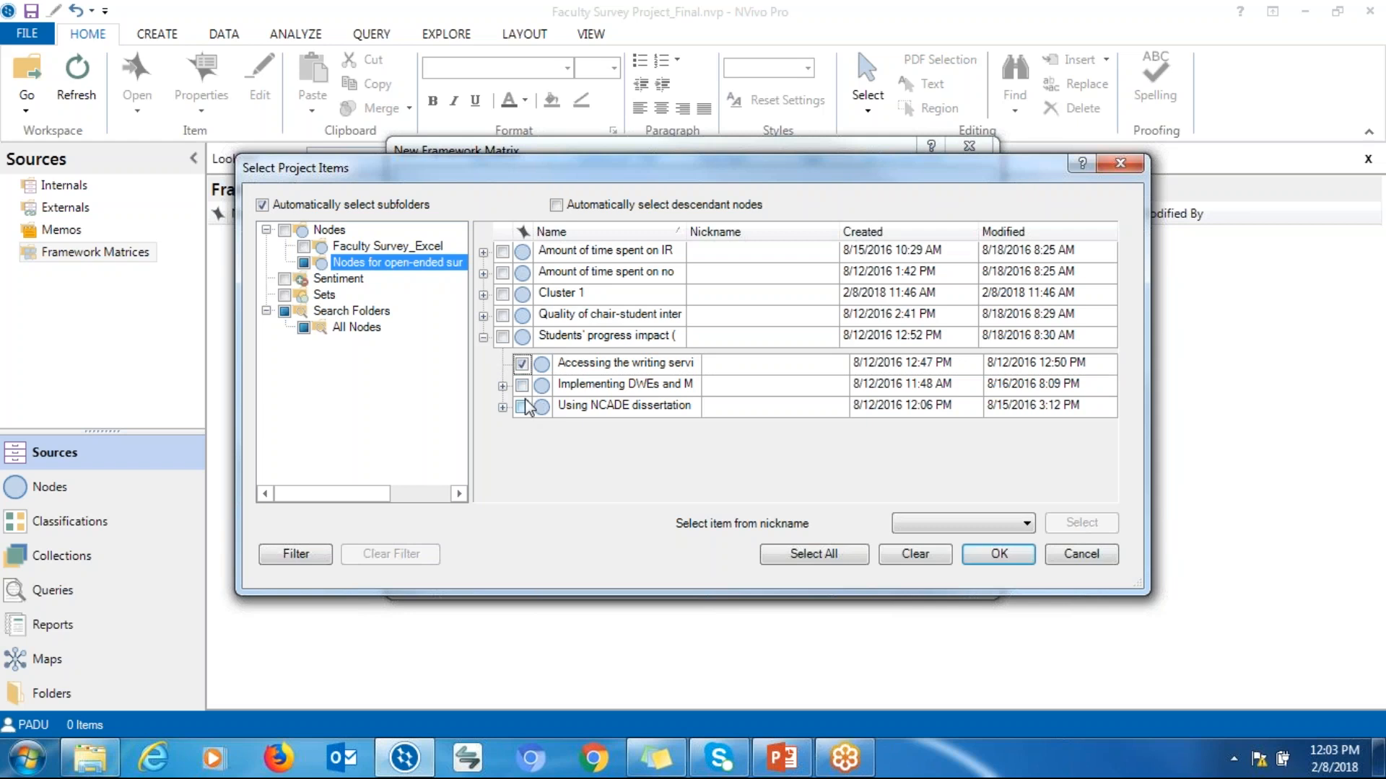
pyautogui.click(522, 384)
pyautogui.click(521, 406)
pyautogui.click(990, 556)
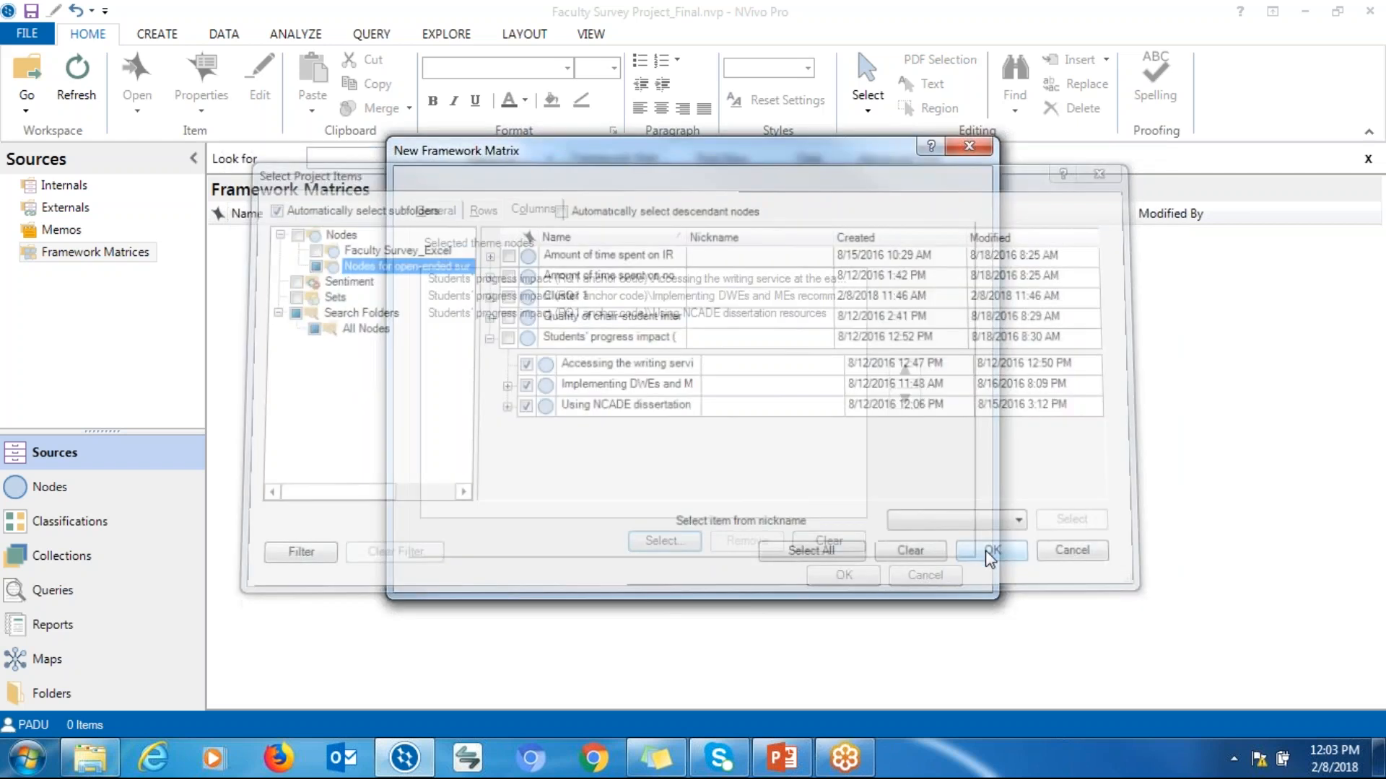
pyautogui.click(842, 575)
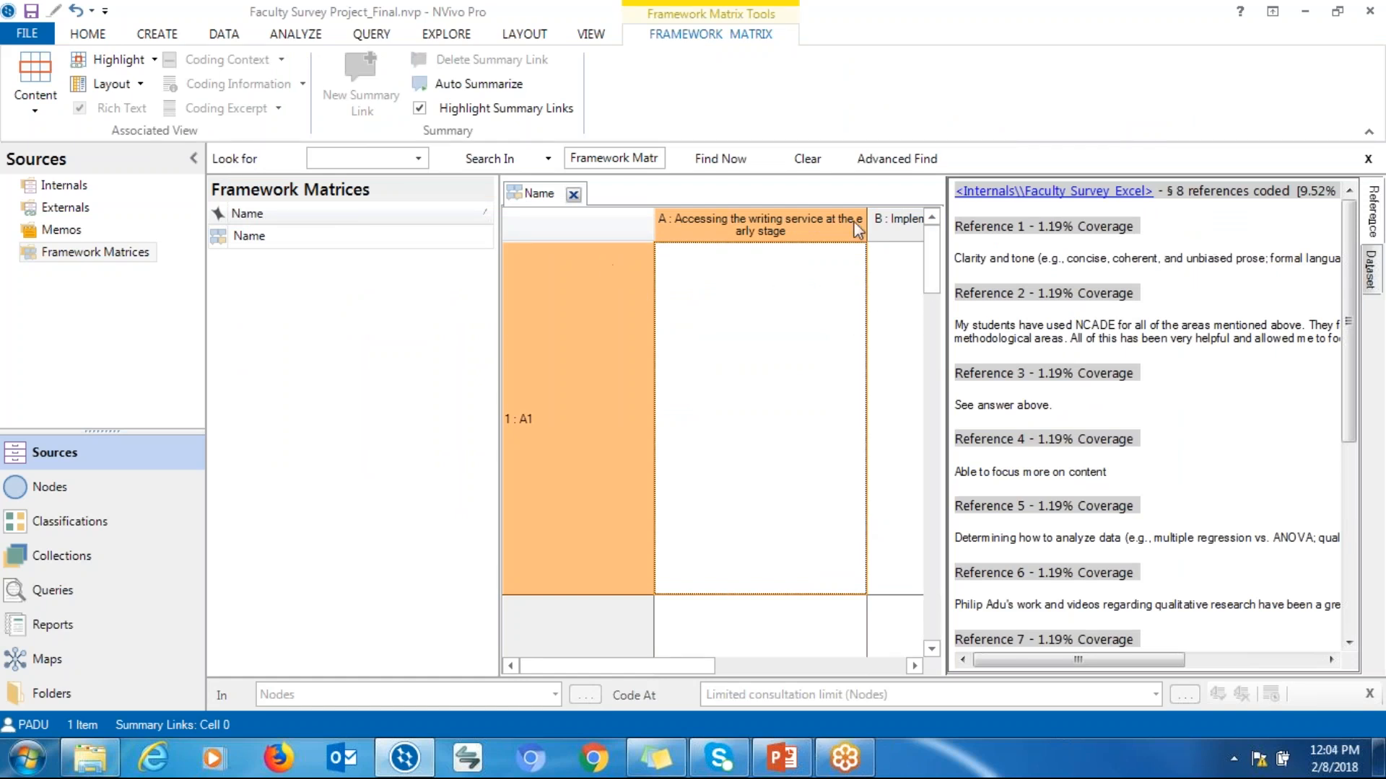
# Undock the Name framework matrix into its own window and maximize it
pyautogui.rightClick(544, 209)
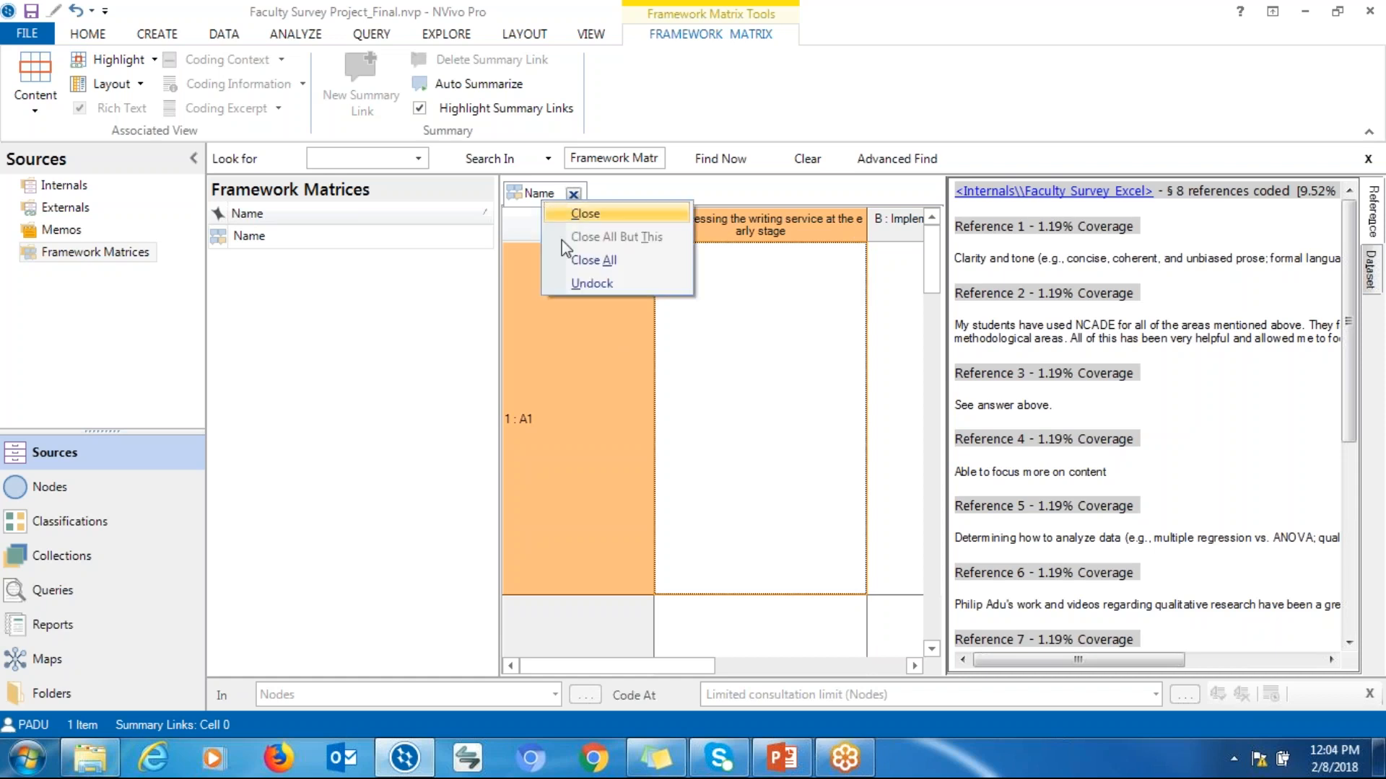
pyautogui.click(573, 285)
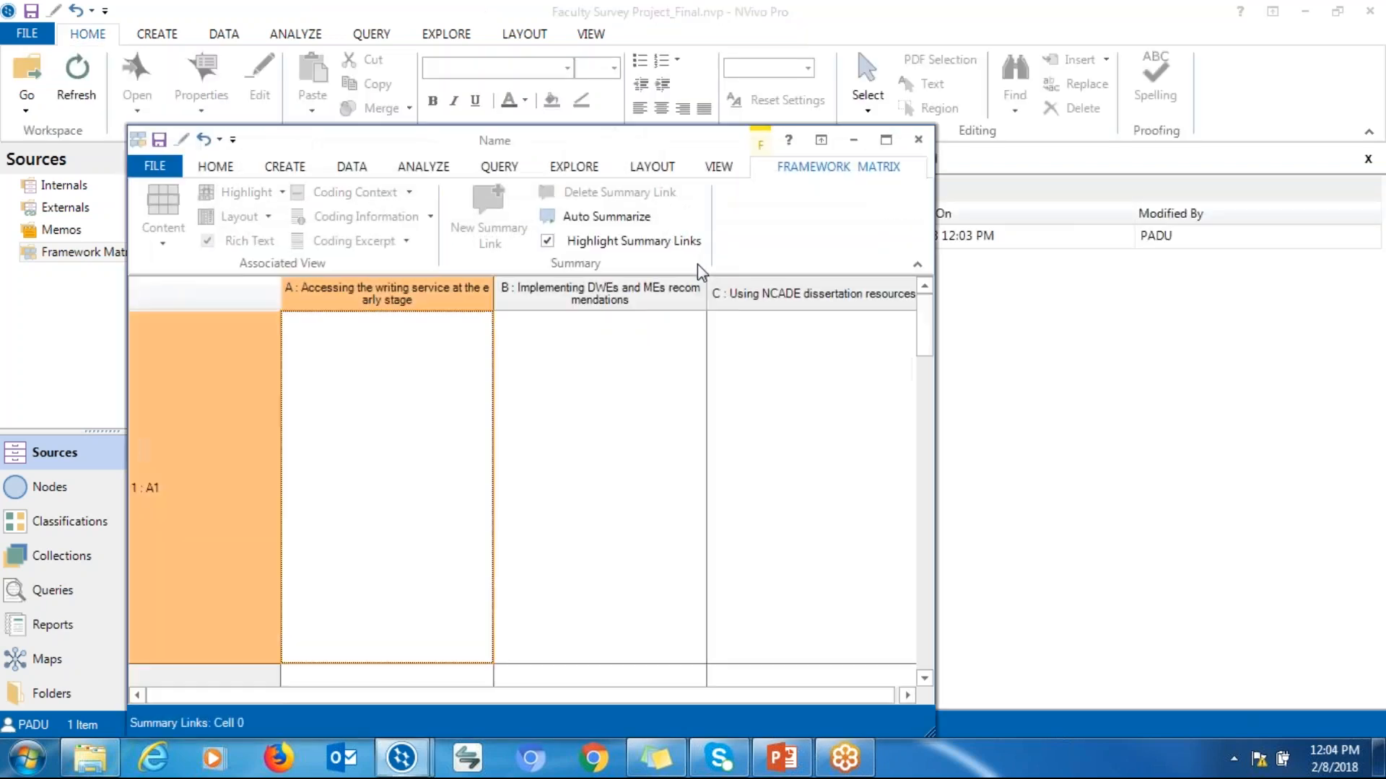
pyautogui.click(885, 139)
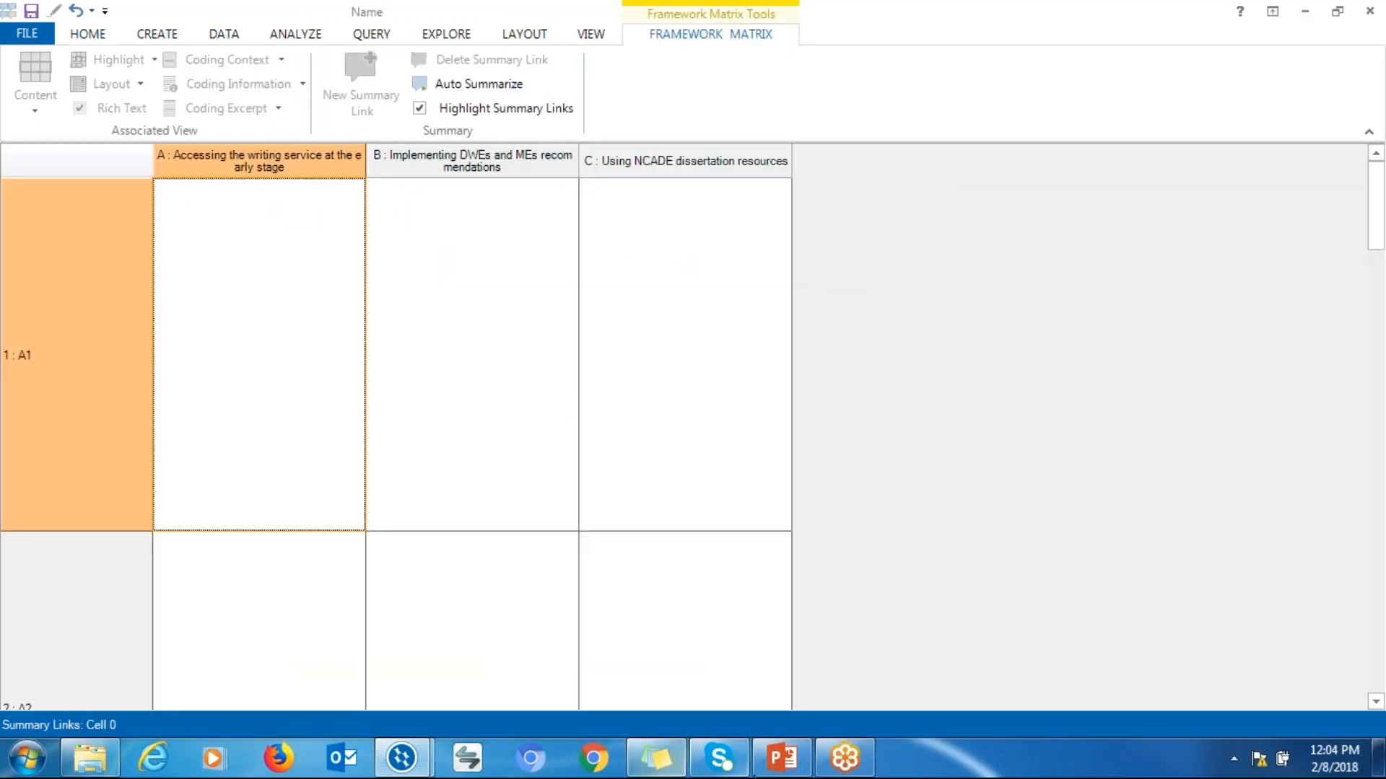
# Switch to the PowerPoint framework matrix slide to compare it, then return to the matrix
pyautogui.click(782, 757)
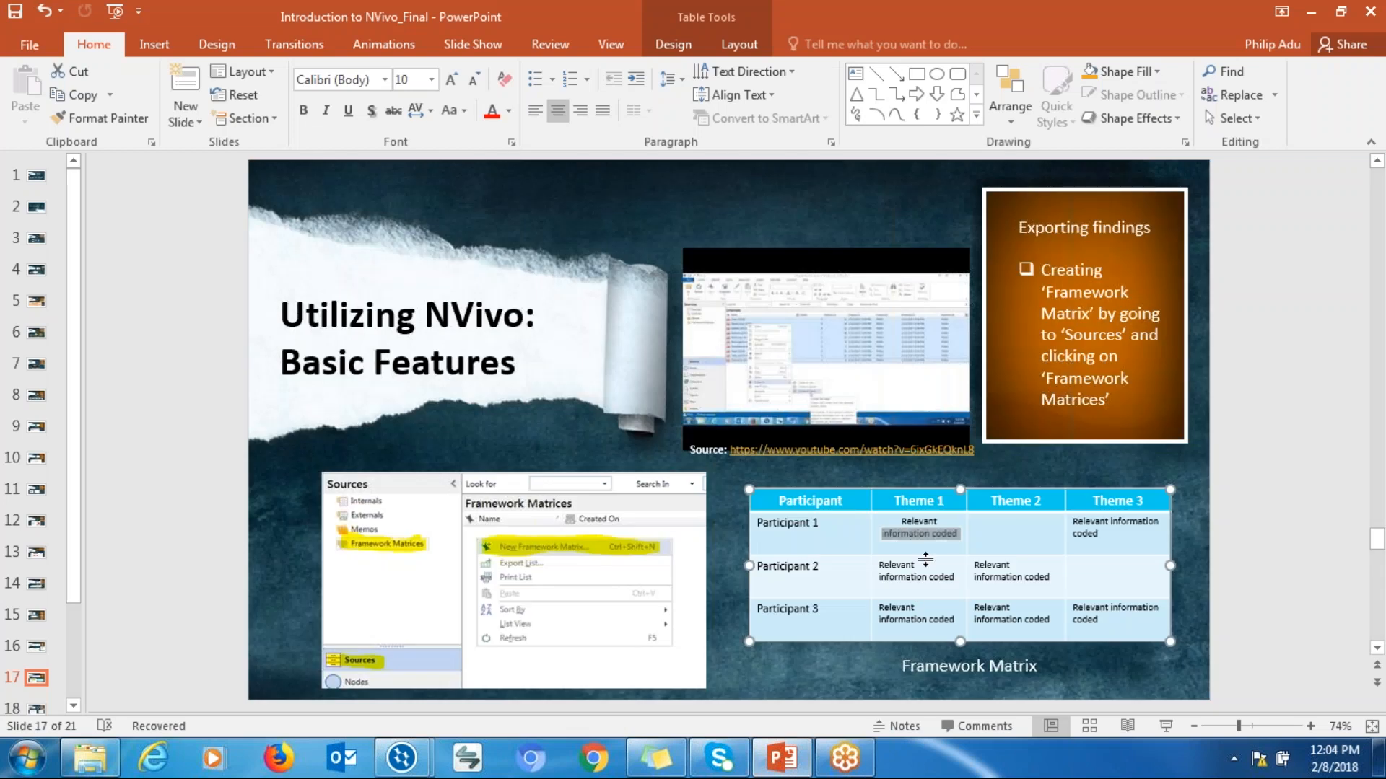
pyautogui.click(845, 758)
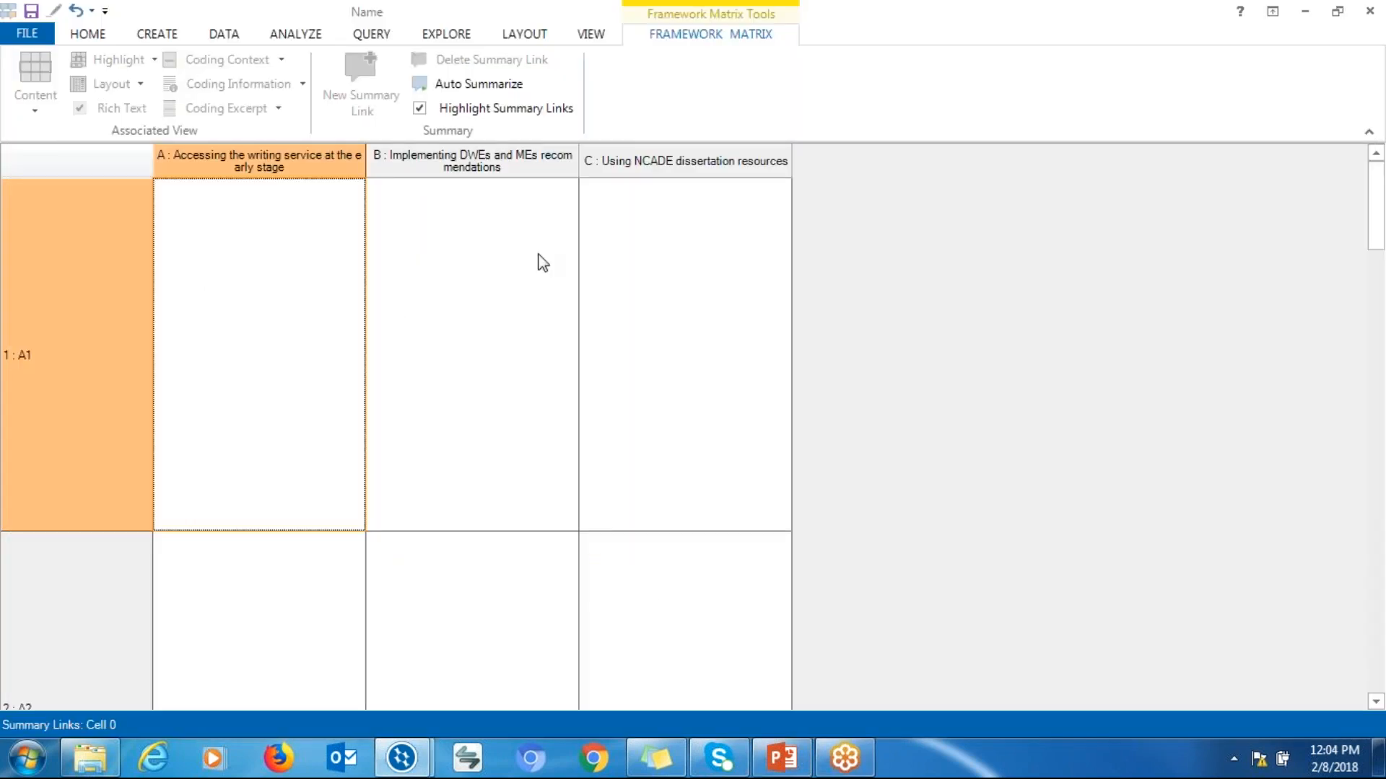
# Auto Summarize the coded content into the matrix cells and review the A1 to A3 rows
pyautogui.click(481, 85)
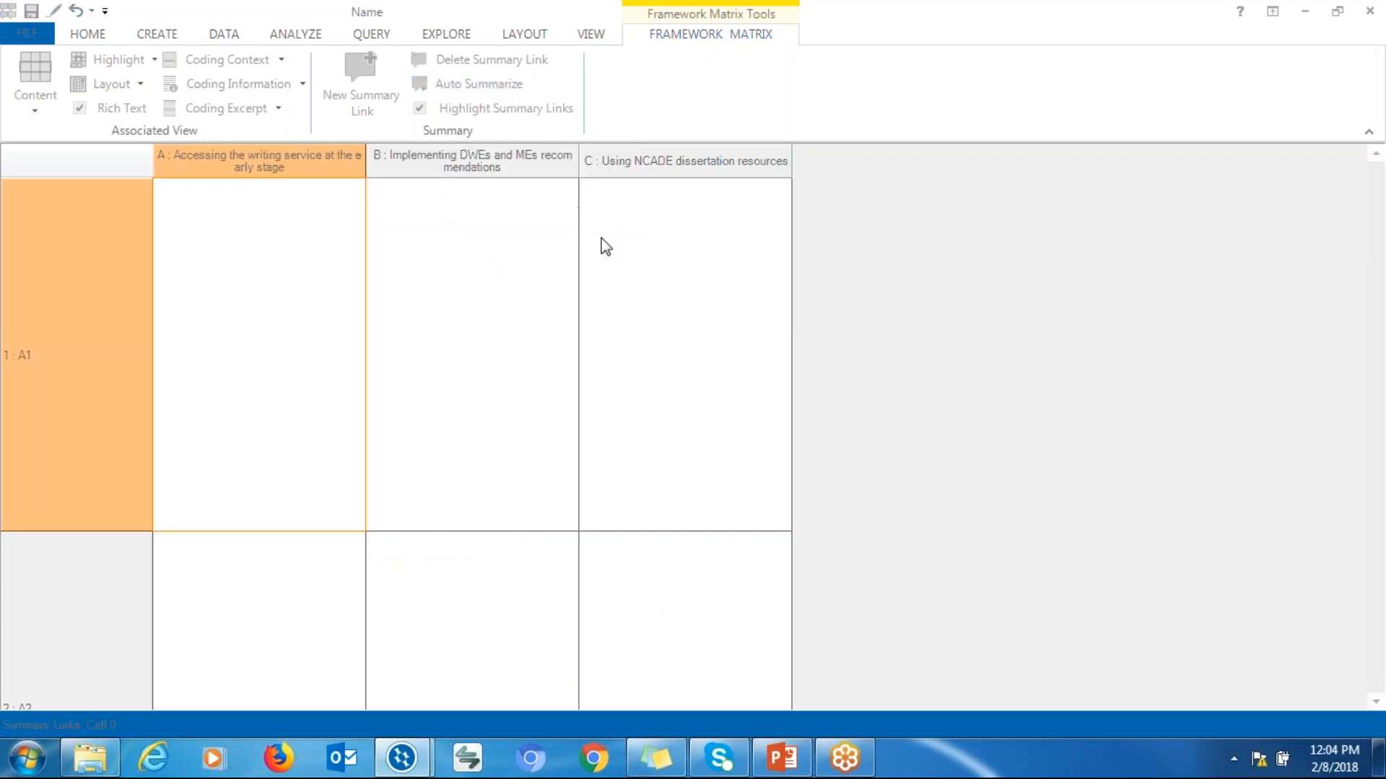
pyautogui.click(847, 442)
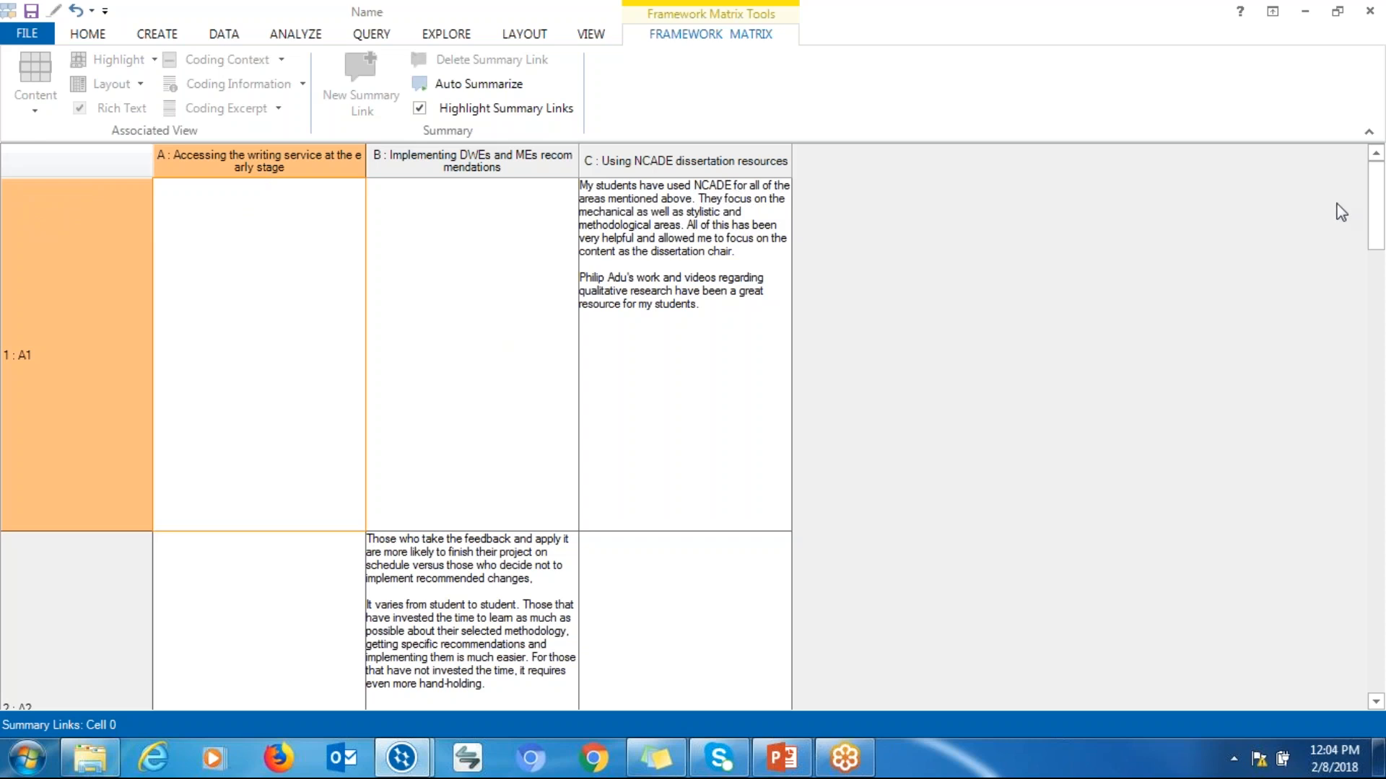
pyautogui.click(1376, 272)
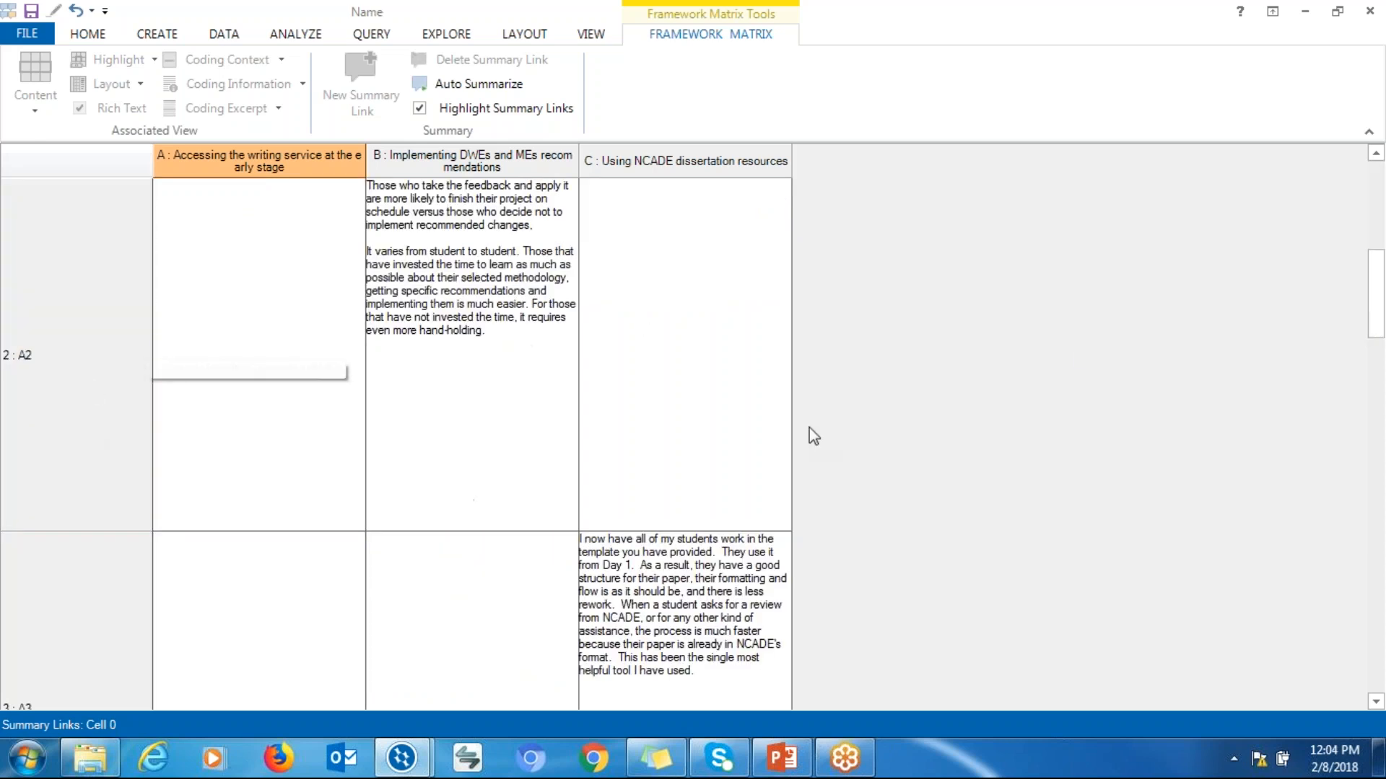
pyautogui.click(1377, 358)
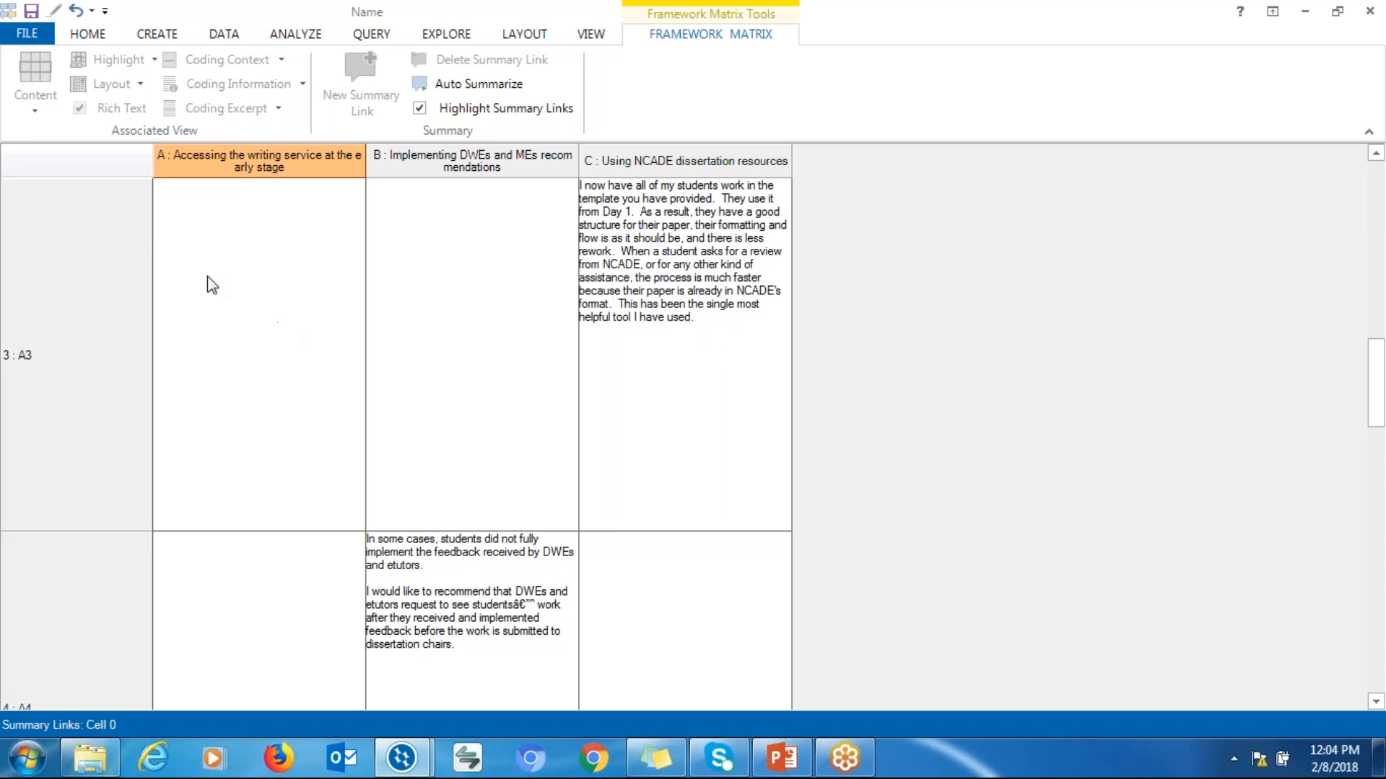
# Export the framework matrix as an Excel file named Name in the For Brooke folder
pyautogui.rightClick(98, 257)
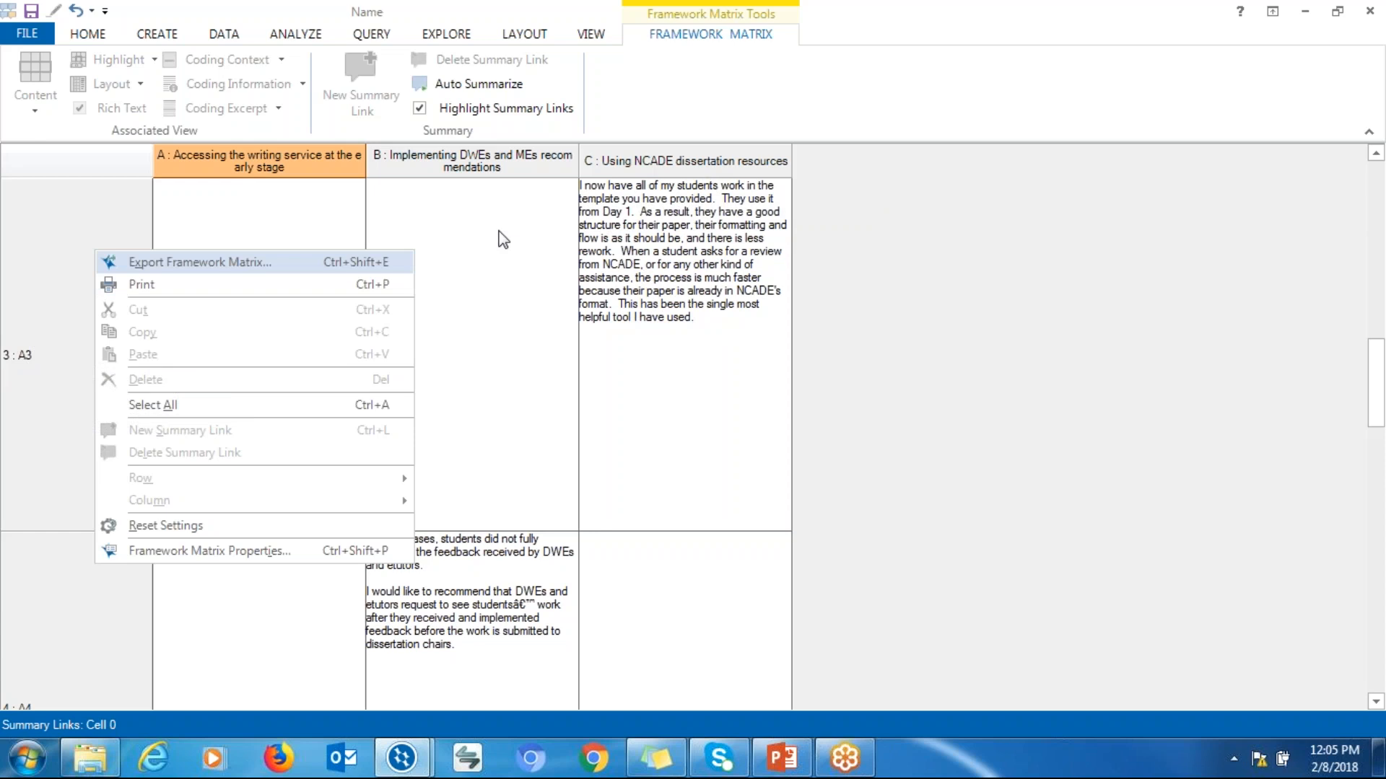
pyautogui.rightClick(108, 220)
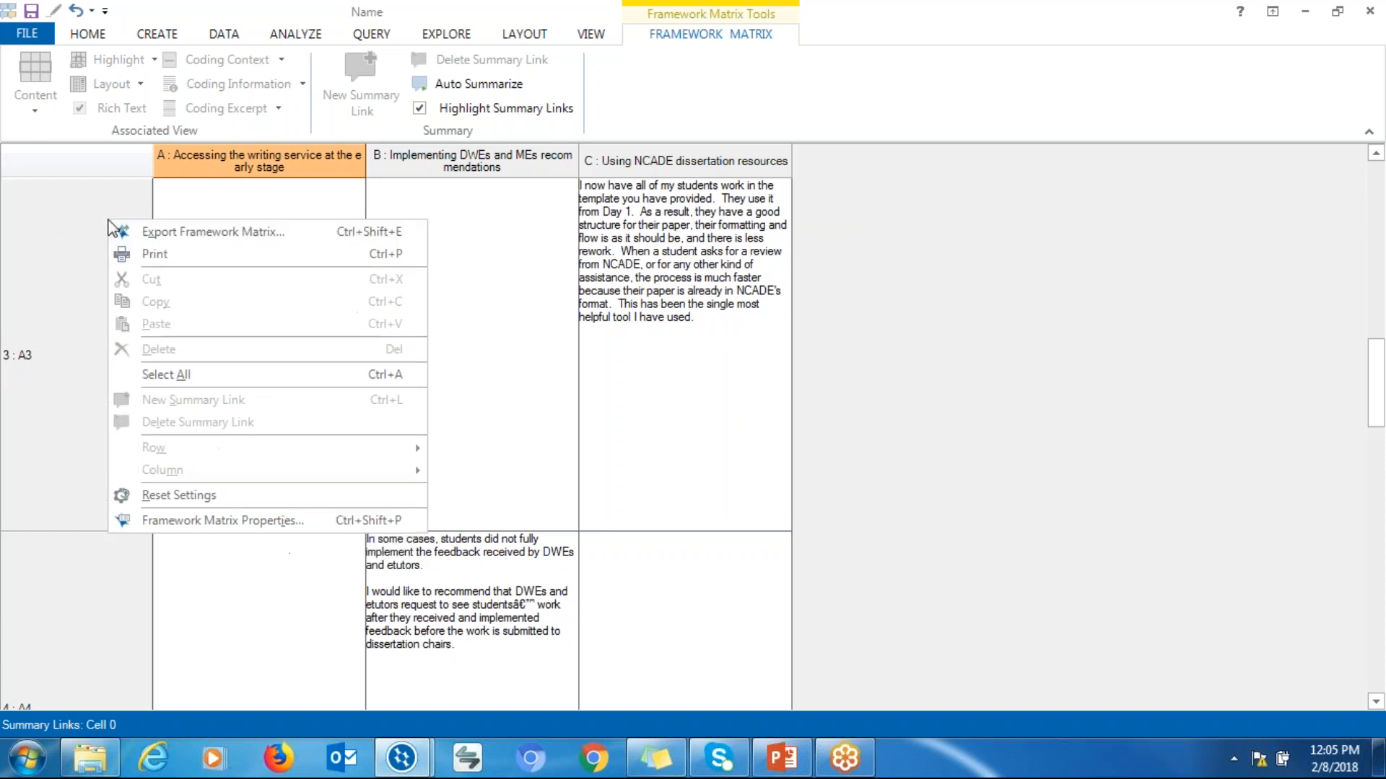
pyautogui.click(200, 232)
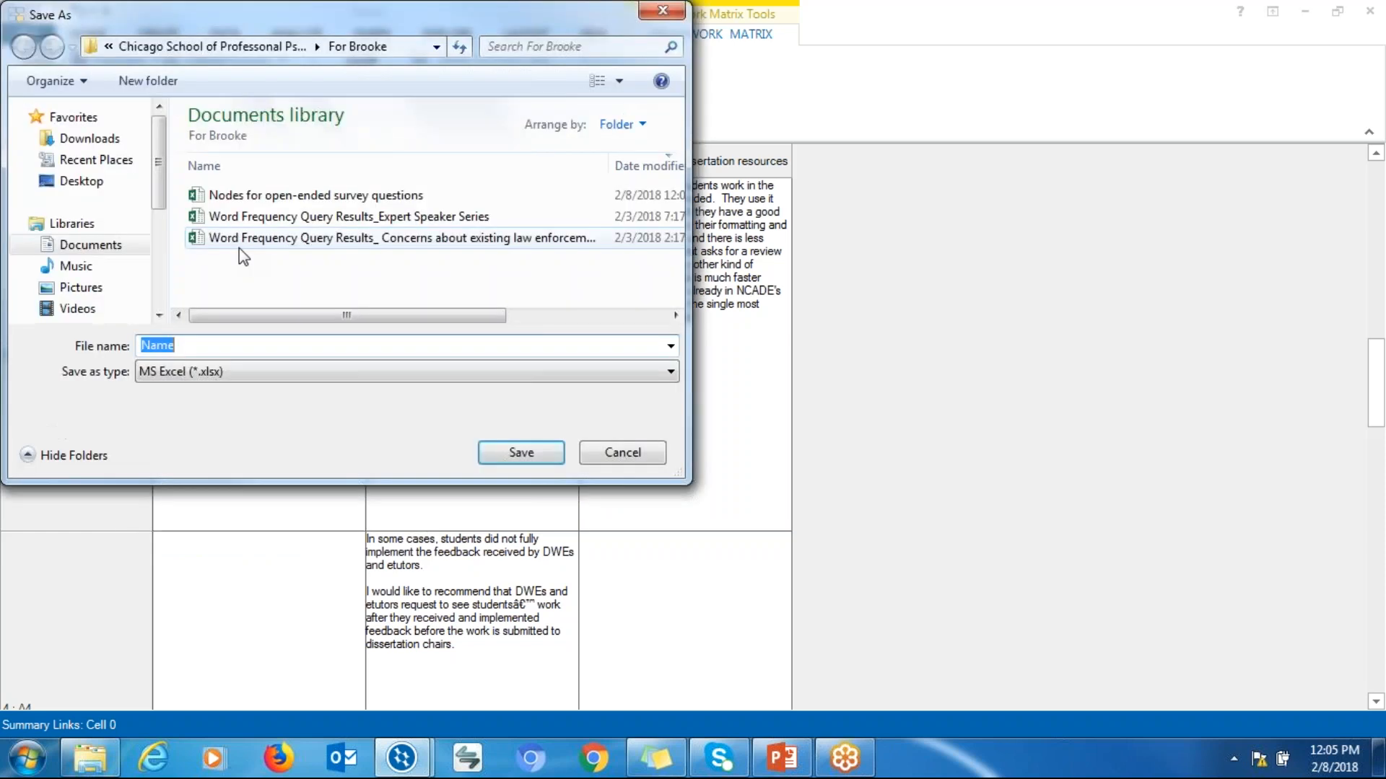
pyautogui.click(214, 348)
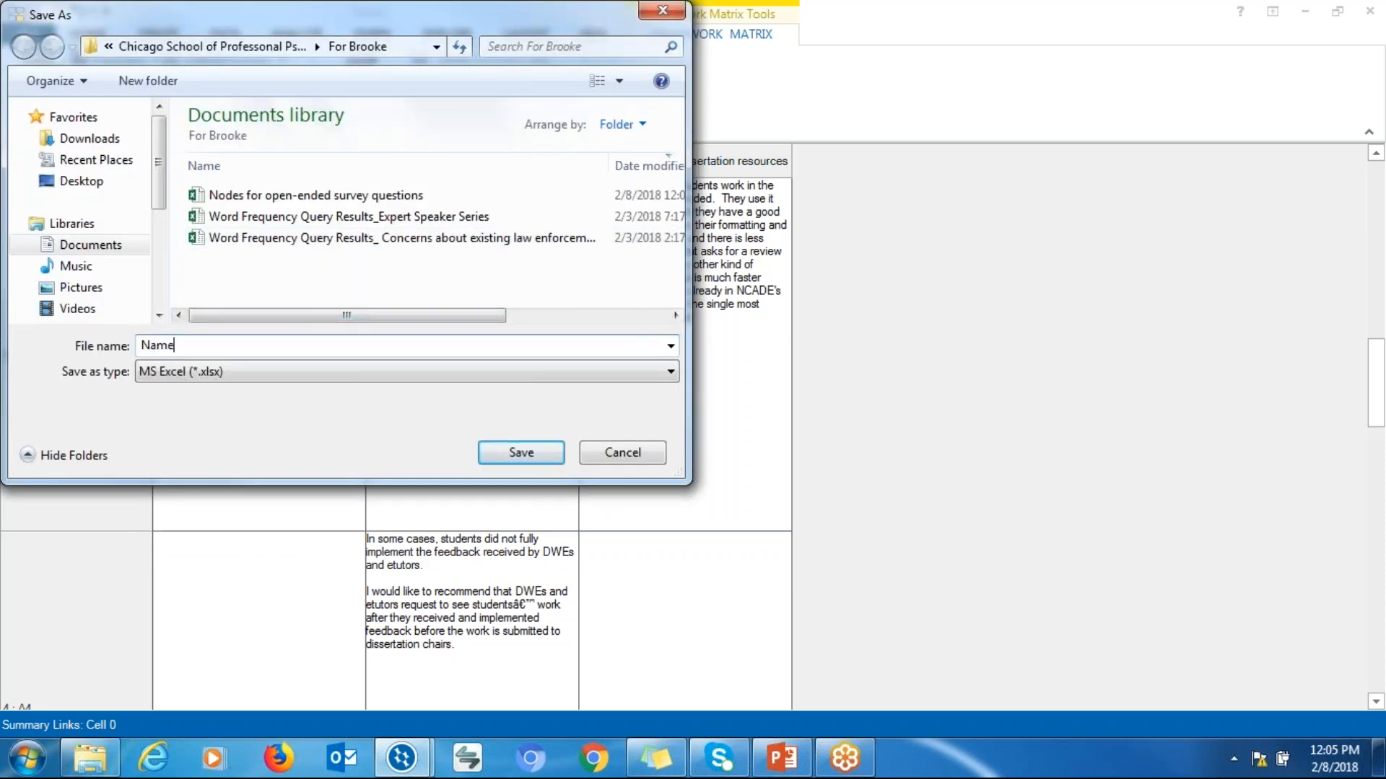
pyautogui.click(513, 453)
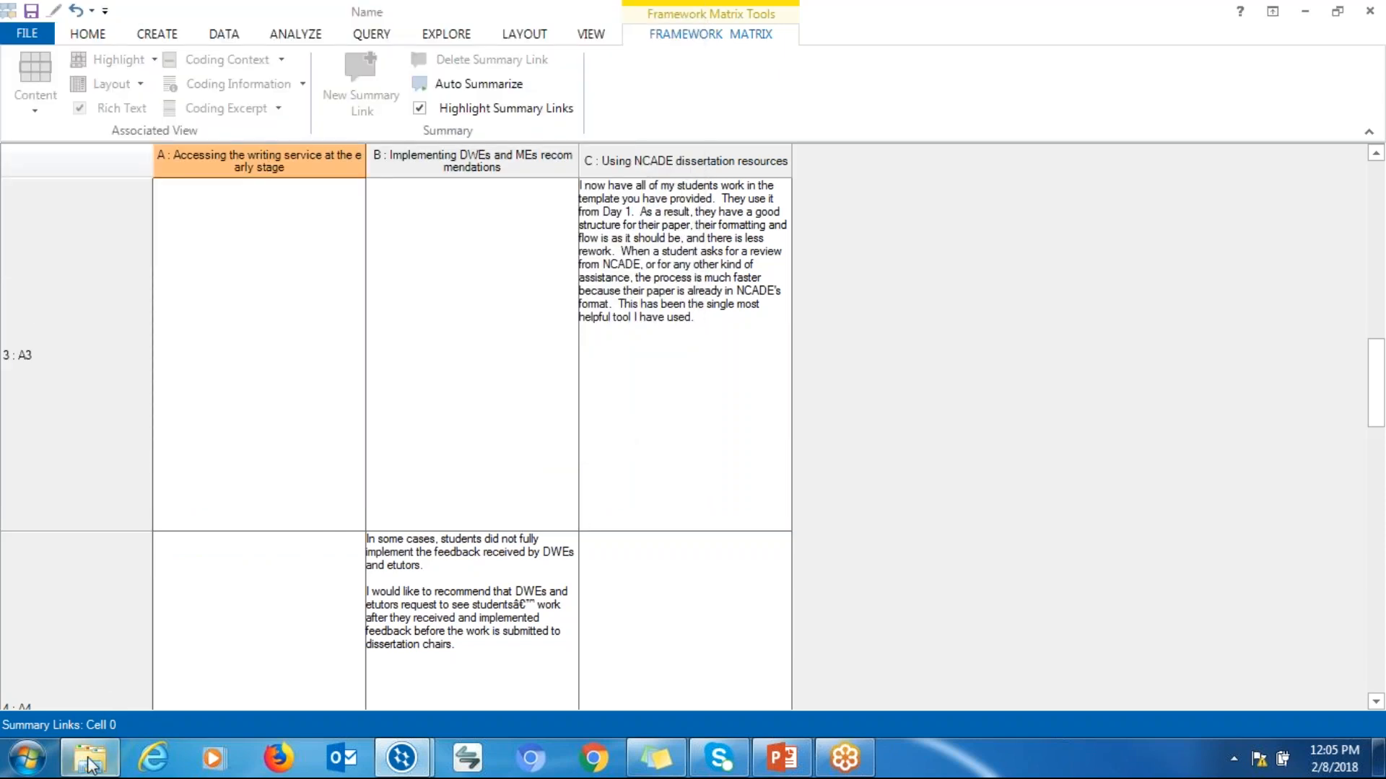
# Open the exported Name workbook from the Documents library in Excel and maximize its window
pyautogui.click(89, 758)
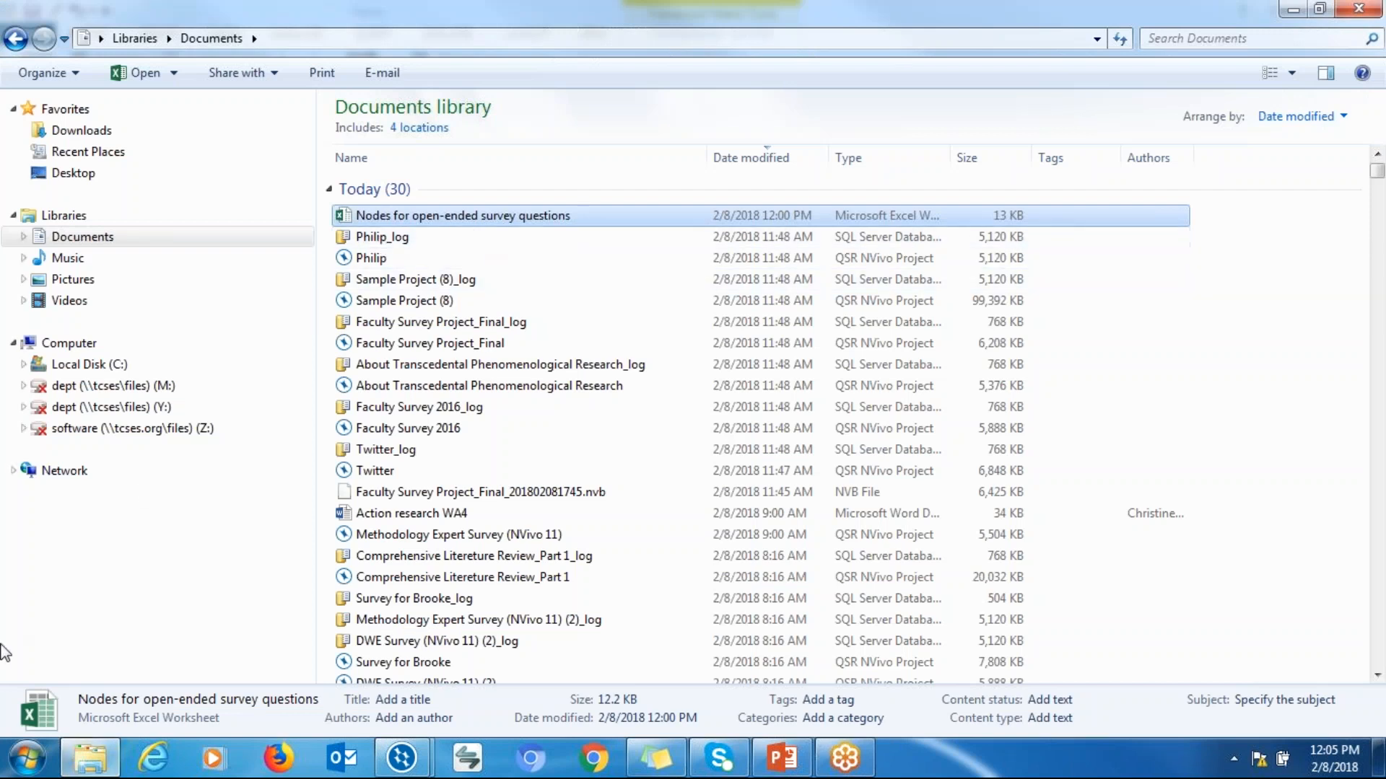
pyautogui.click(23, 768)
pyautogui.click(23, 768)
pyautogui.click(23, 773)
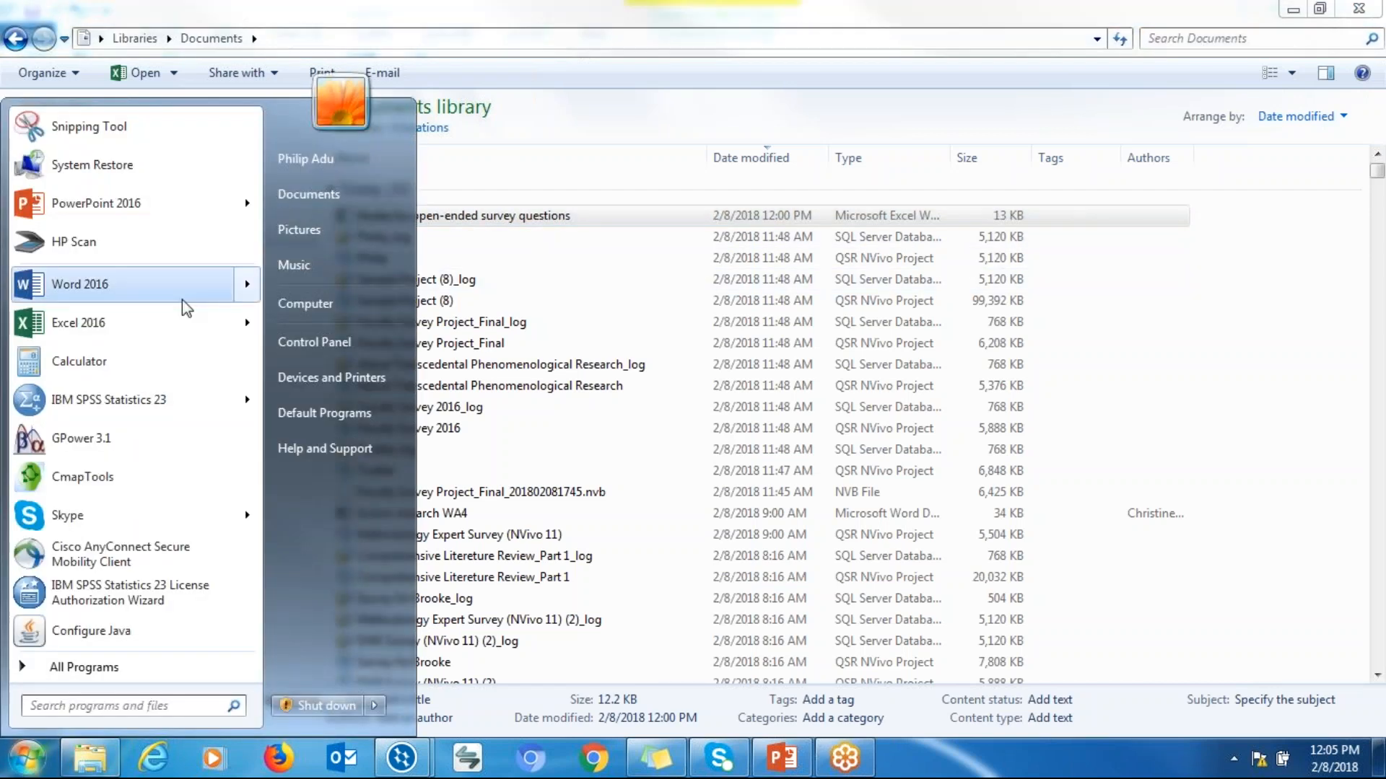
pyautogui.click(474, 195)
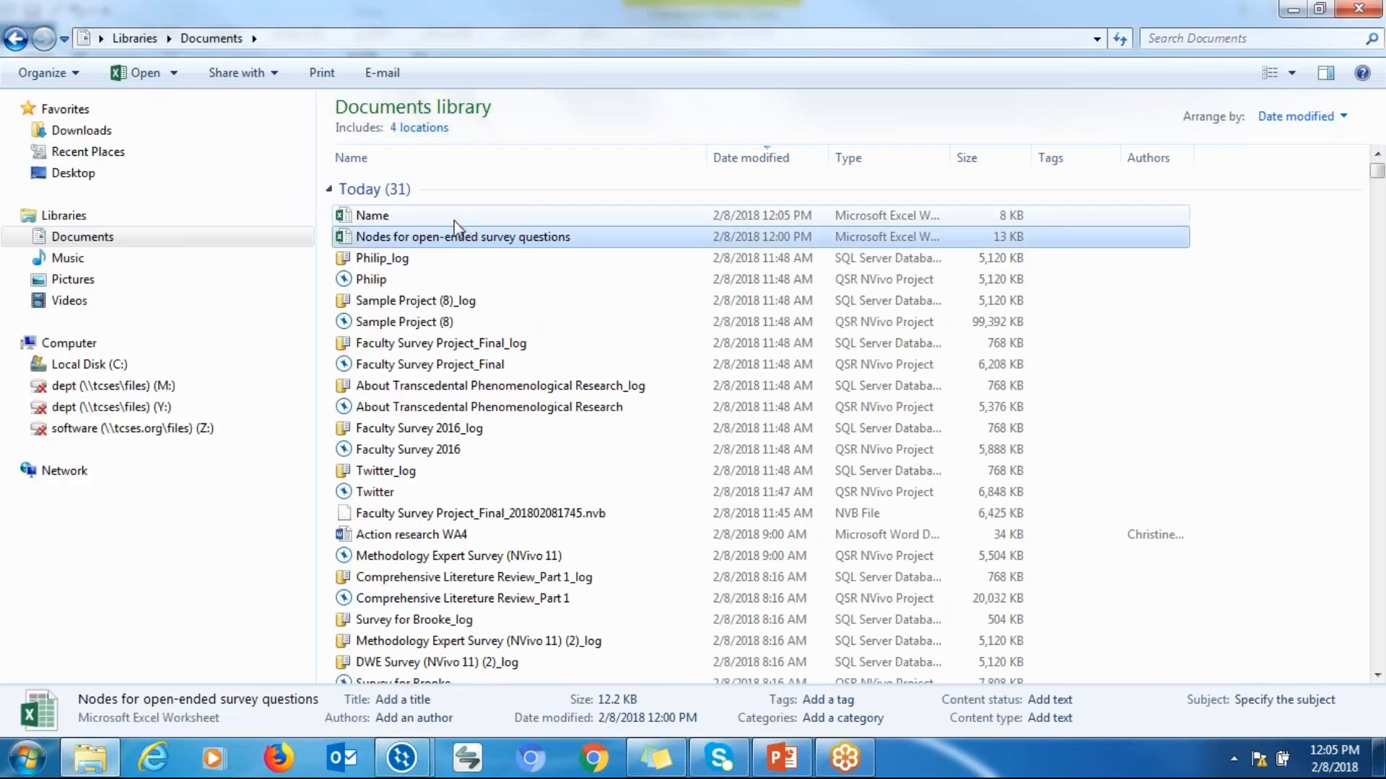
pyautogui.click(474, 195)
pyautogui.doubleClick(453, 216)
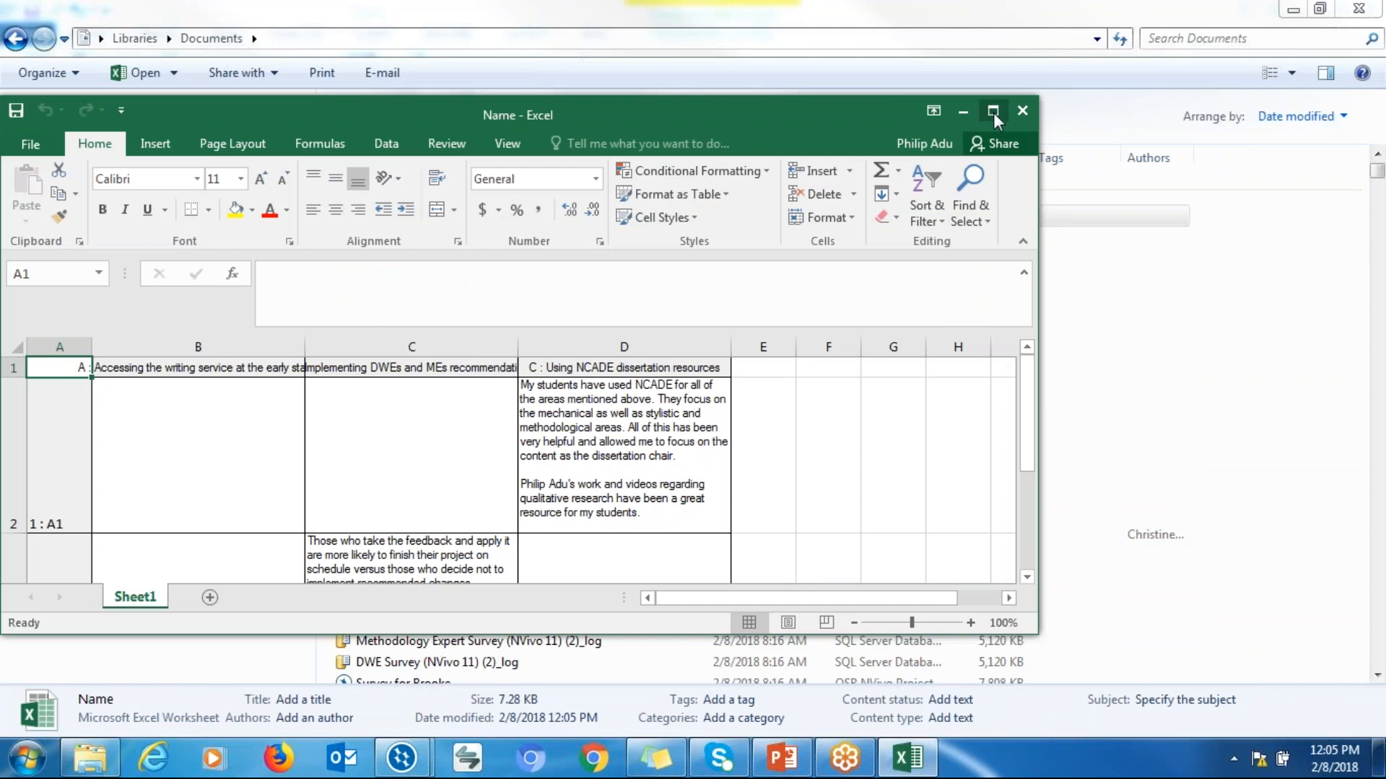
pyautogui.click(993, 112)
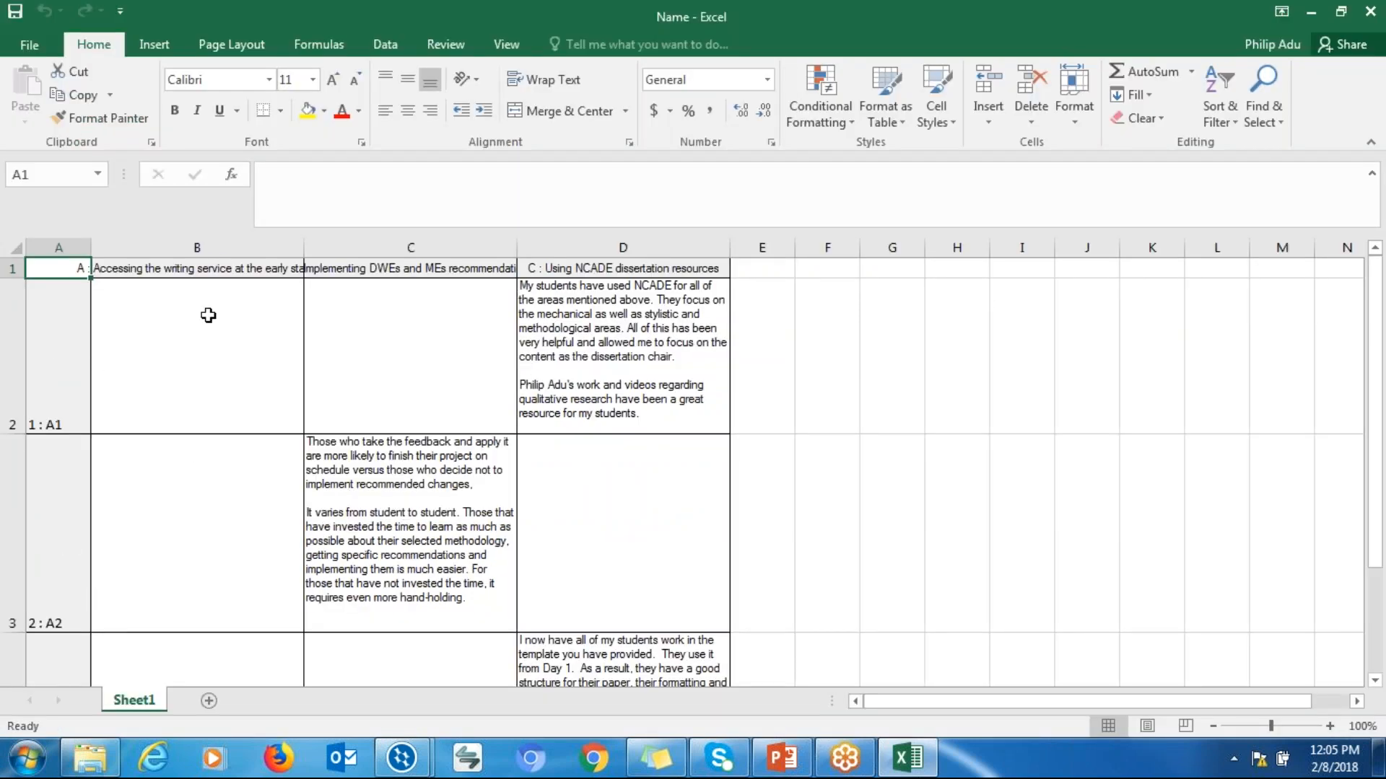
# Review the exported responses in cells D2, C3 and D4, then close the workbook window
pyautogui.click(584, 366)
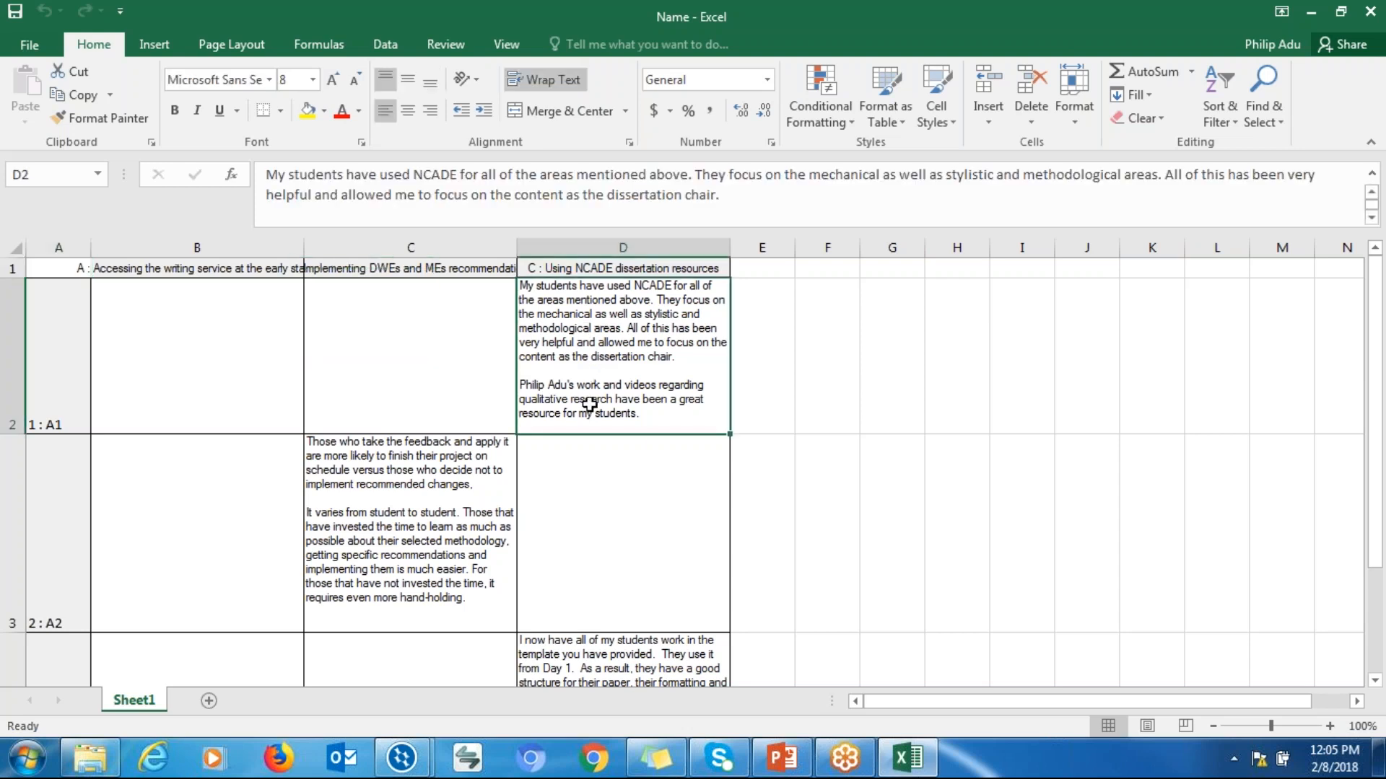
pyautogui.click(444, 463)
pyautogui.click(656, 355)
pyautogui.click(432, 570)
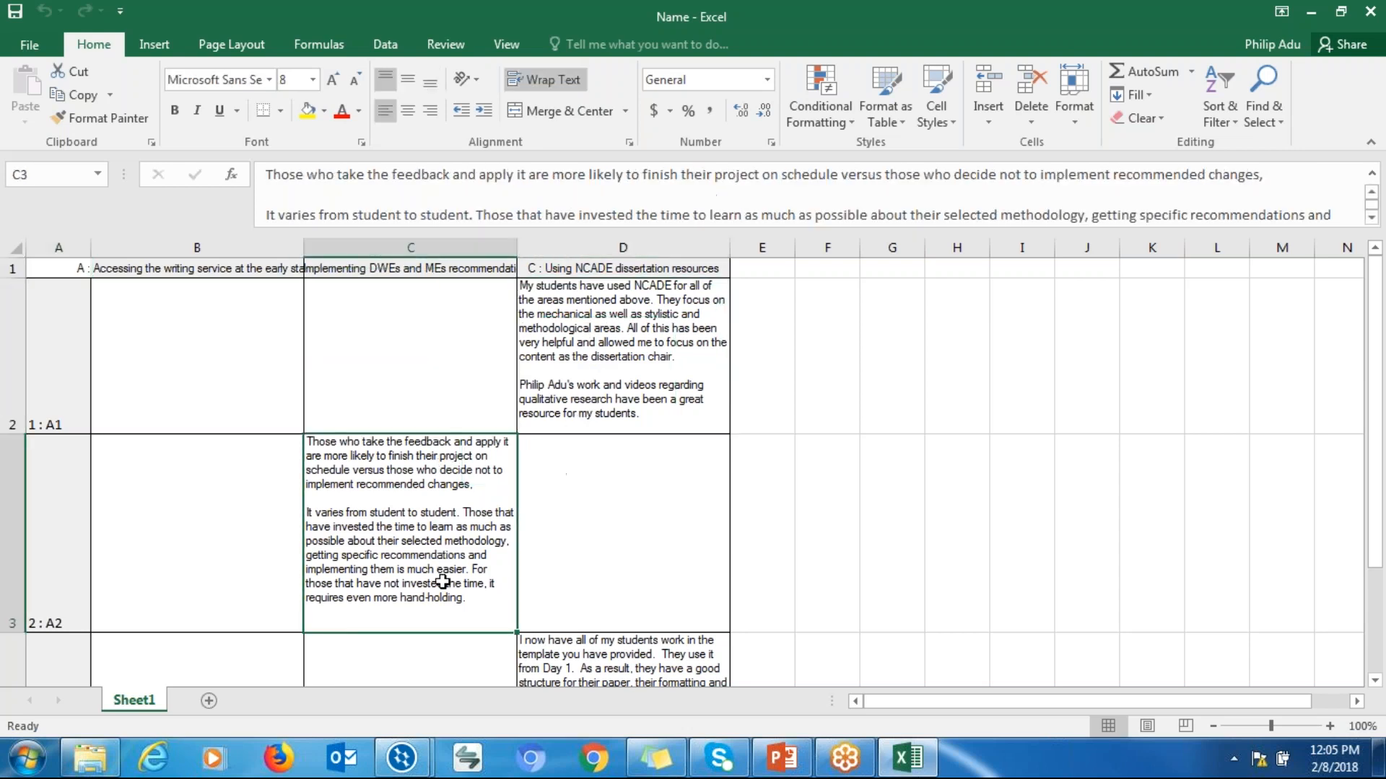
pyautogui.click(605, 657)
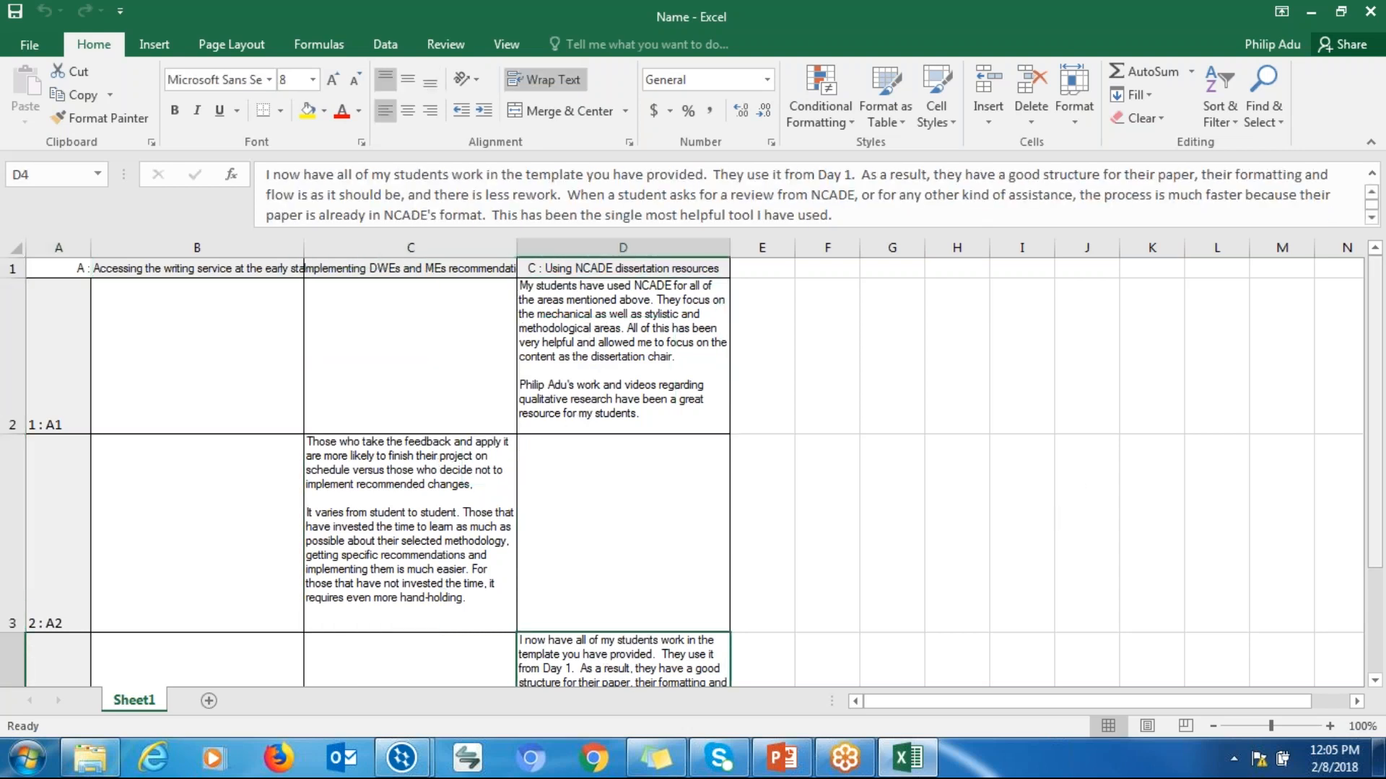
pyautogui.moveTo(1380, 375); pyautogui.dragTo(1267, 305)
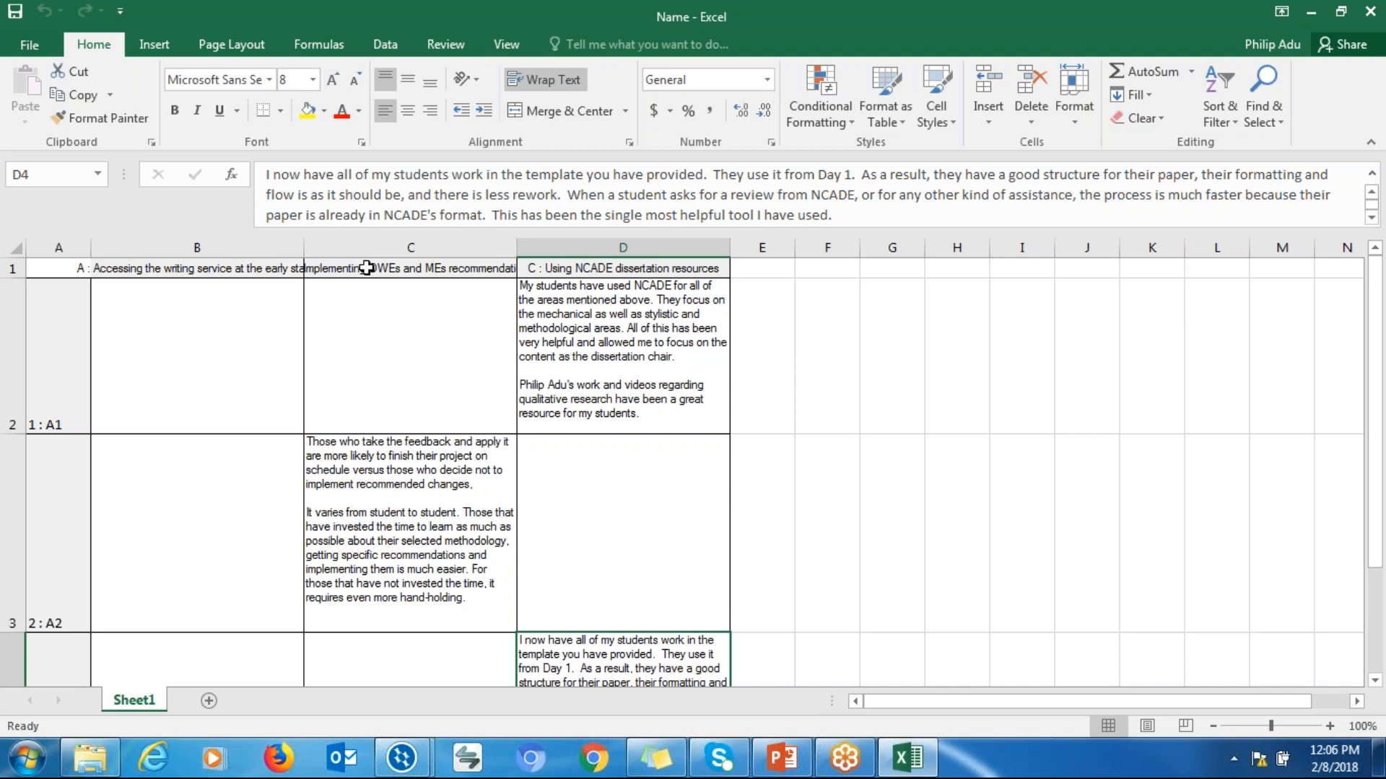
pyautogui.moveTo(823, 19); pyautogui.dragTo(612, 179)
pyautogui.click(959, 171)
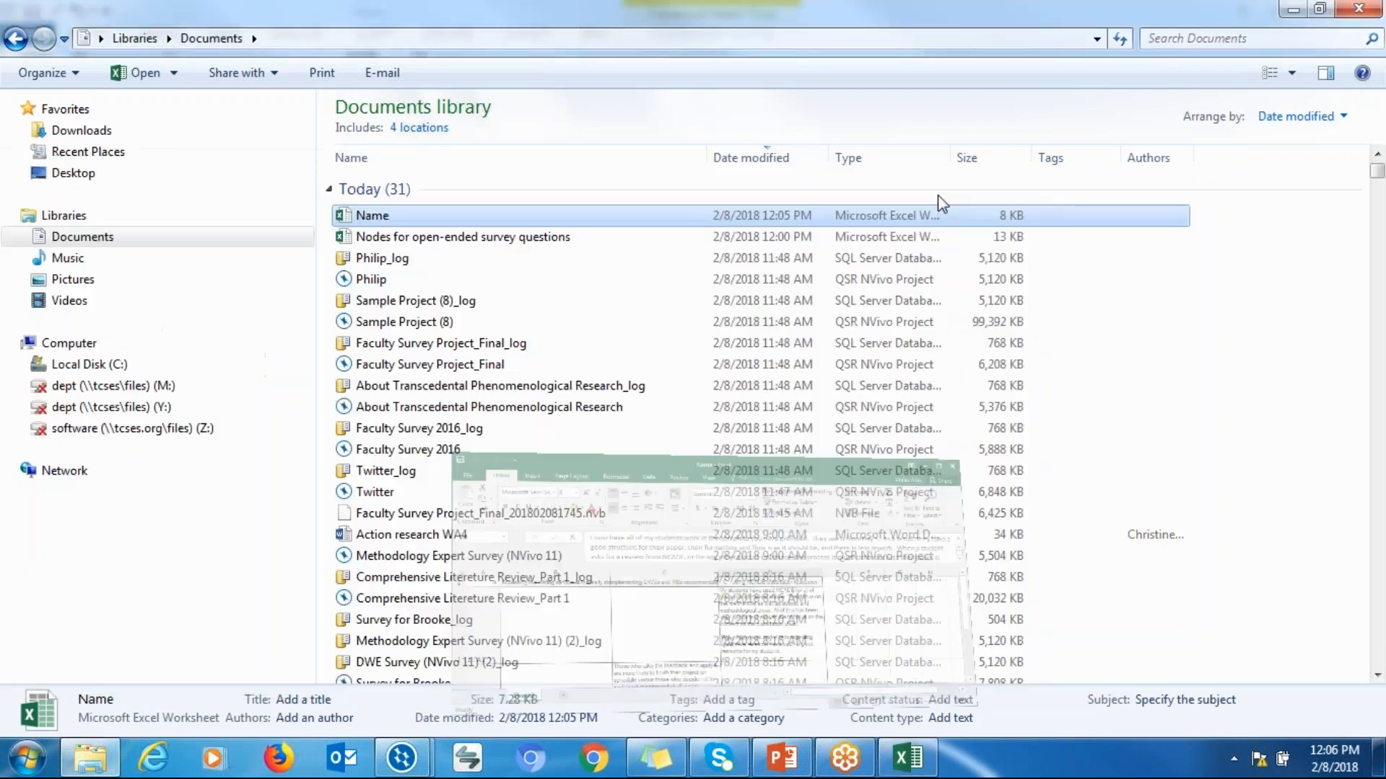